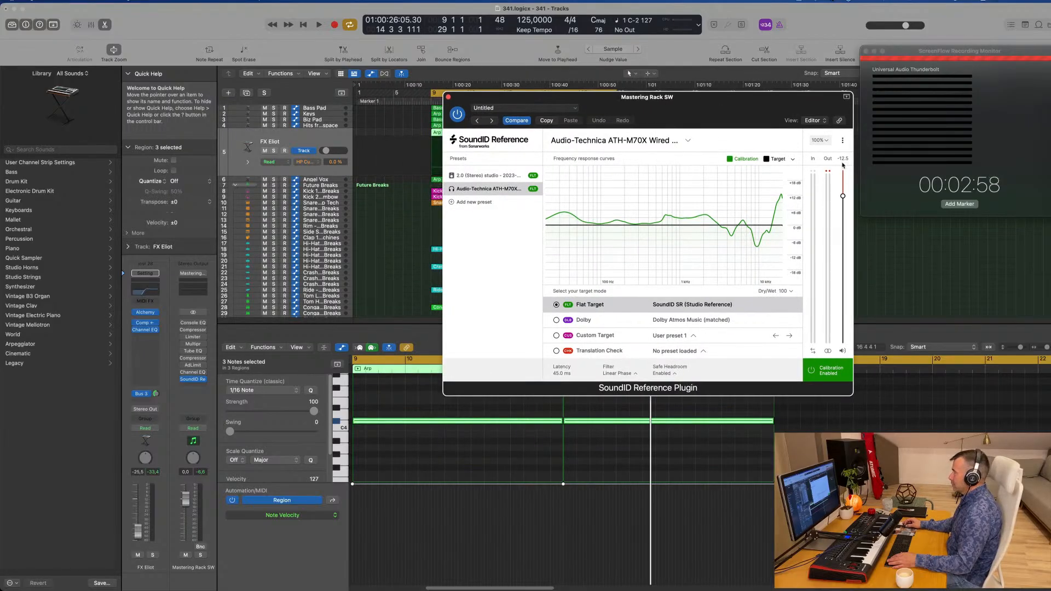
- Disable Safe Headroom in the SoundID Reference plugin and move its window clear of the arrangement
click(675, 374)
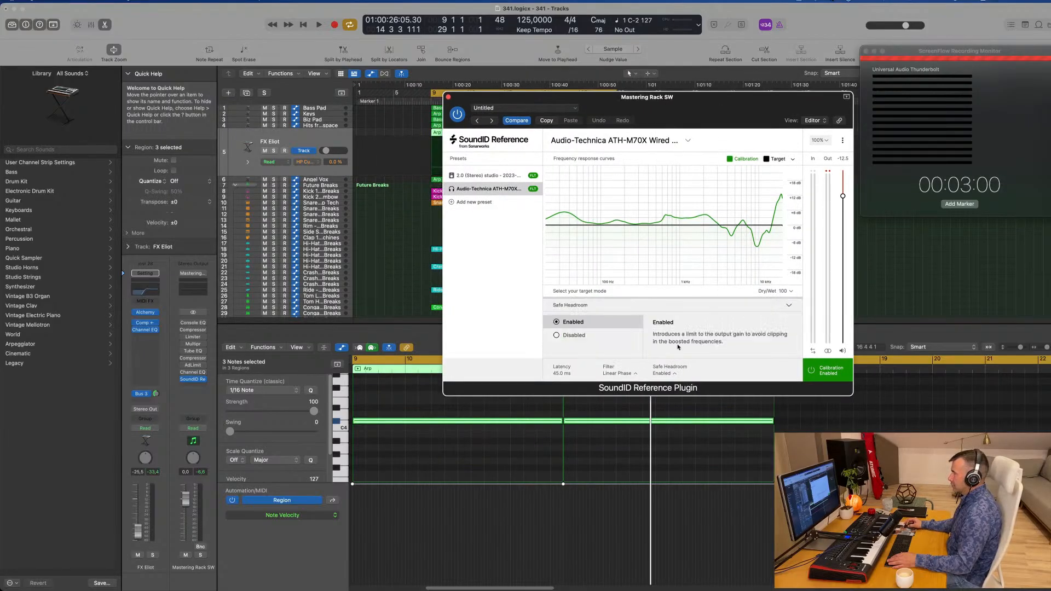
click(556, 336)
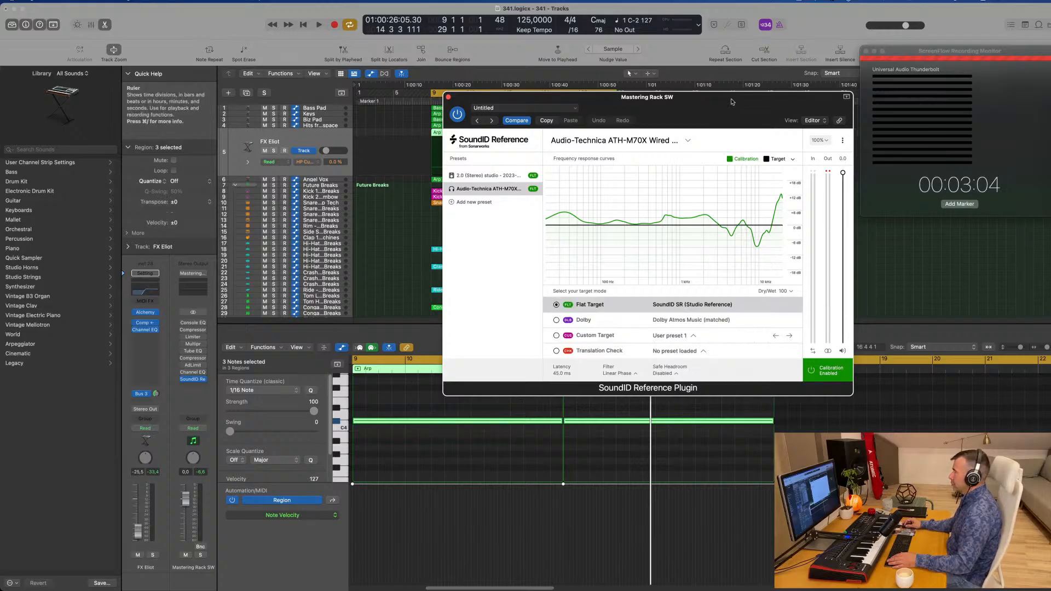
drag(732, 102, 912, 78)
- Deselect the regions and play back the full arrangement
click(412, 219)
key(space)
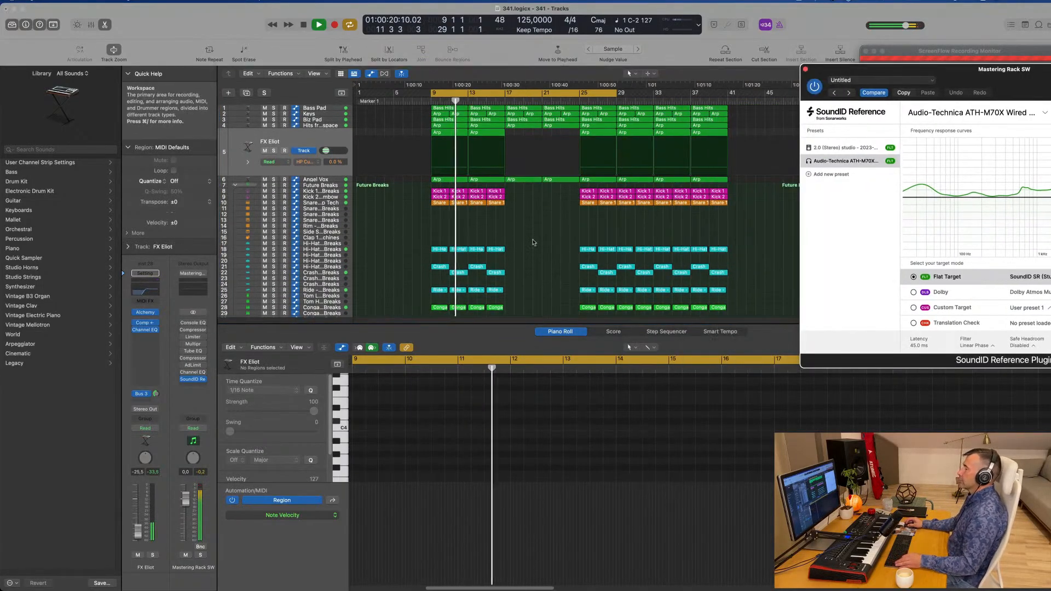
scroll(542, 245, right, 1)
key(super+Left)
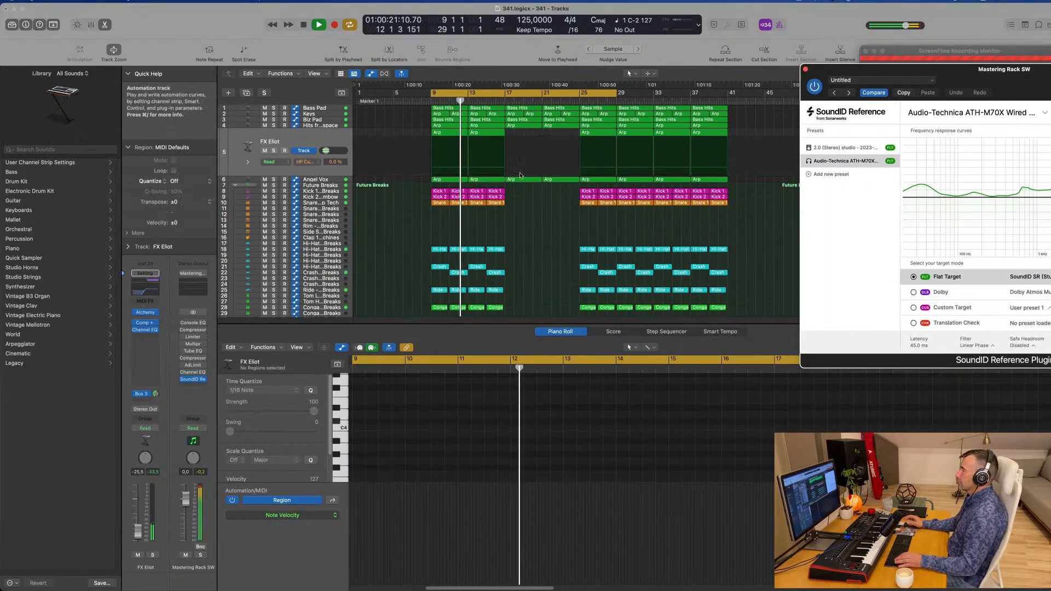
click(420, 217)
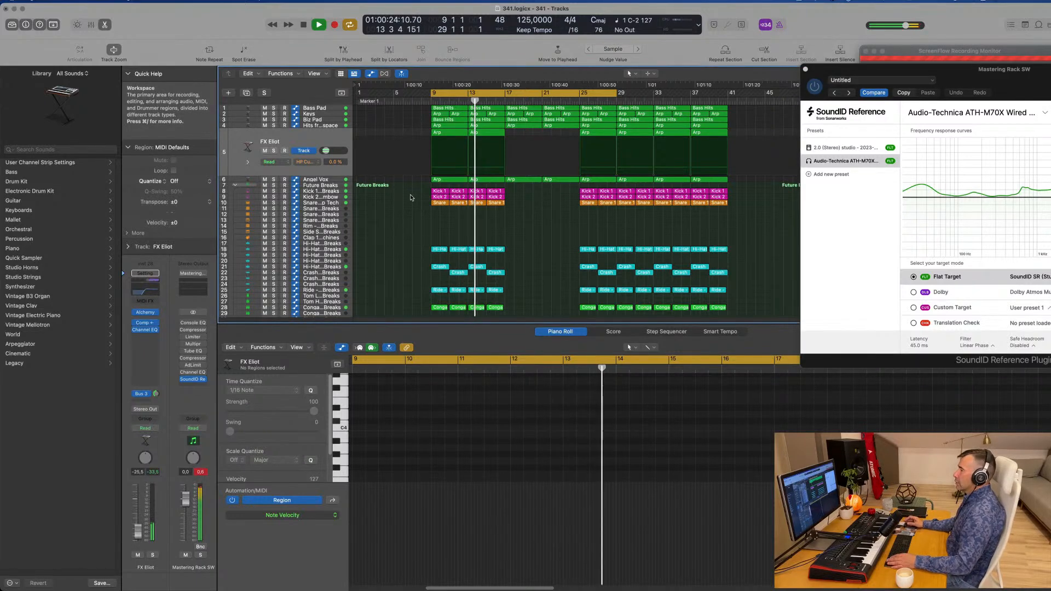
- Solo the Future Breaks drum stack and play it back from bar 9
click(273, 185)
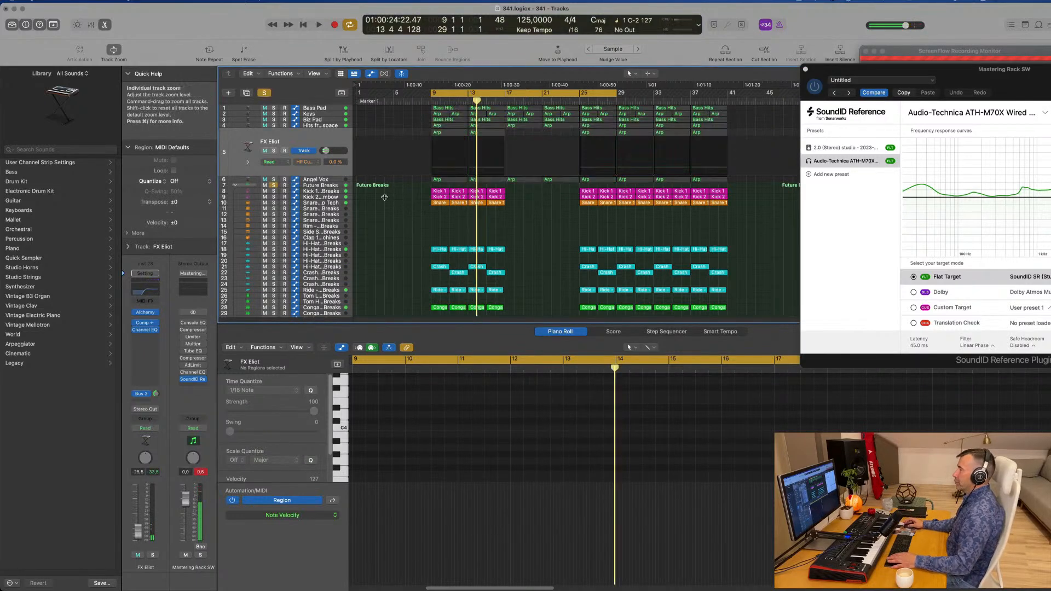
key(space)
scroll(386, 208, down, 5)
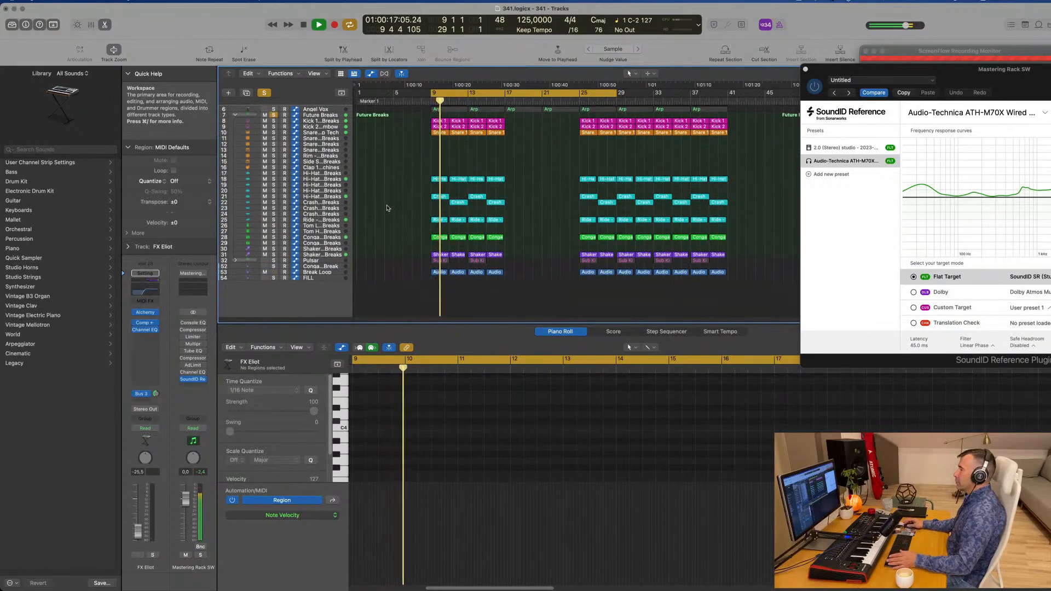
- Select the Break Loop track and toggle its solo to compare the soloed drums with and without the loop
click(382, 268)
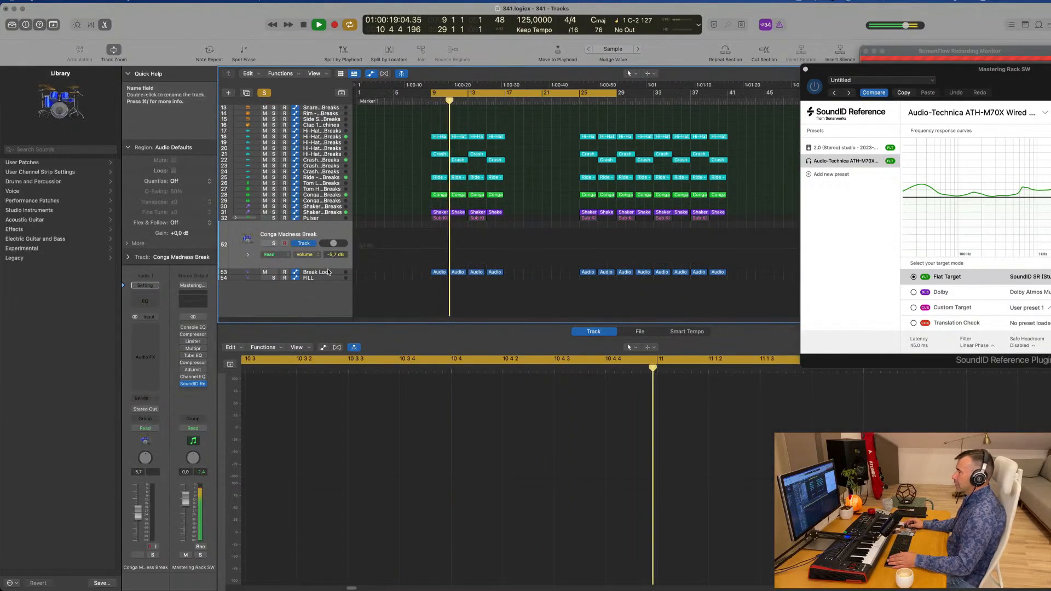
click(320, 272)
click(273, 250)
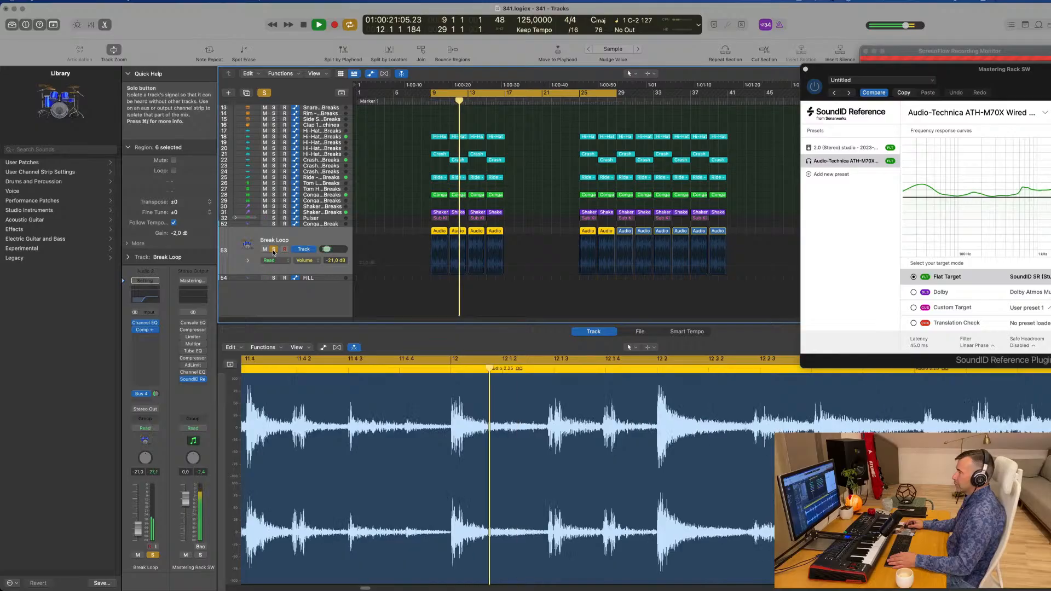
click(274, 250)
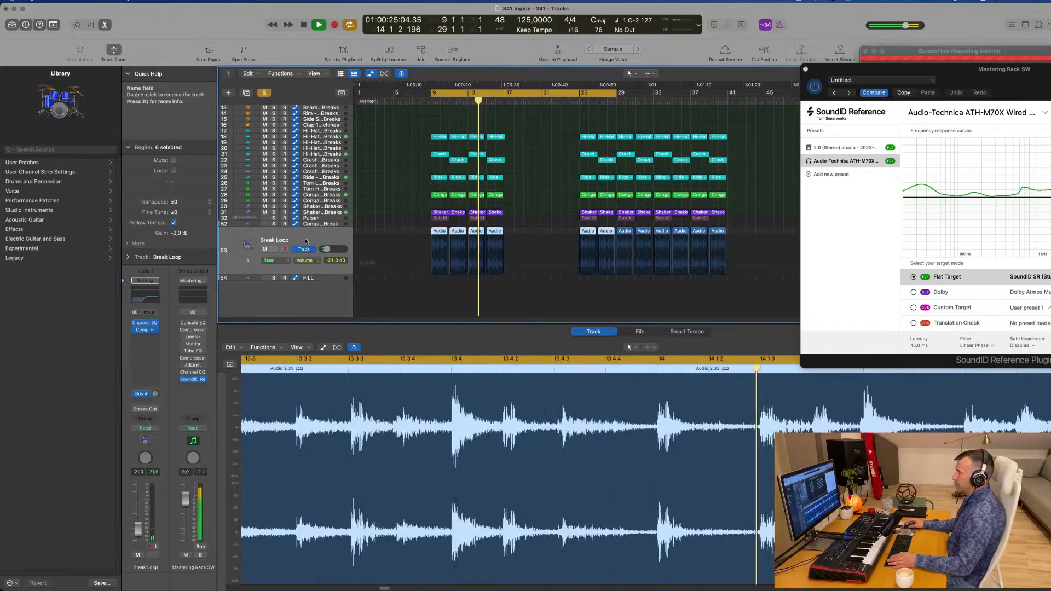
click(274, 250)
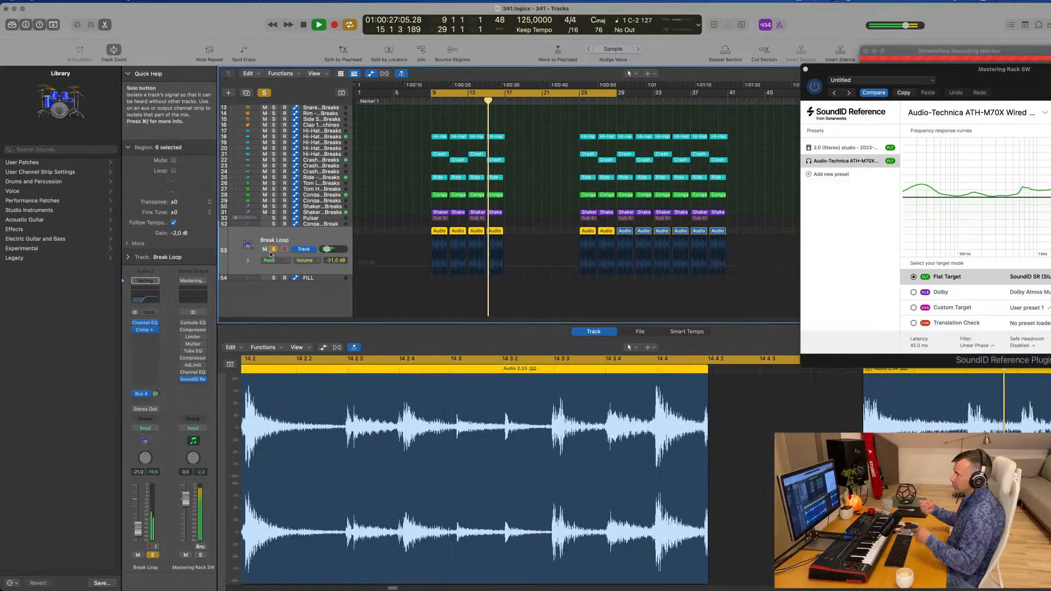
scroll(389, 247, up, 2)
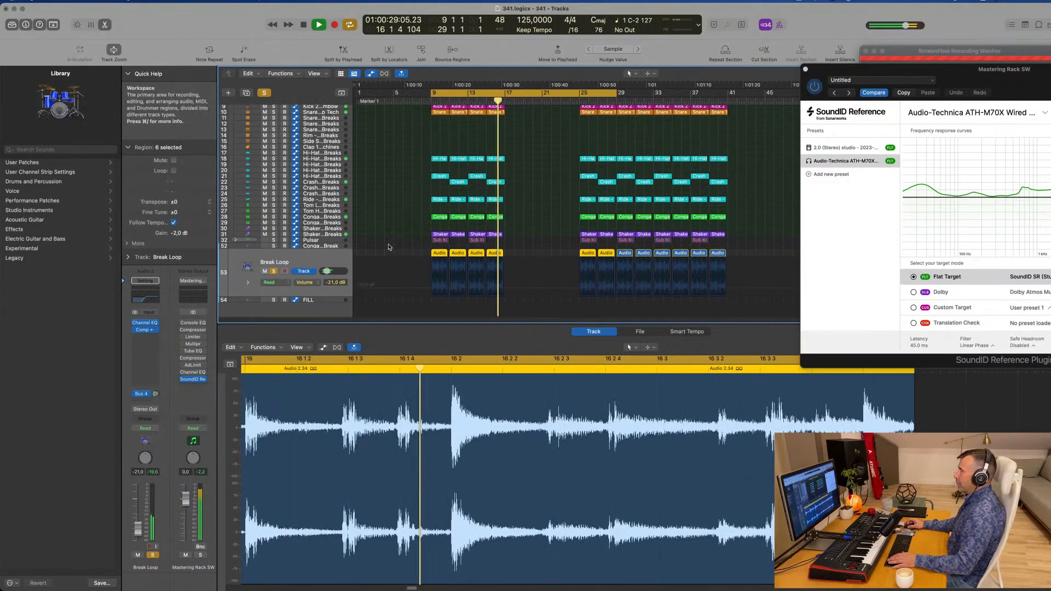
scroll(390, 247, up, 4)
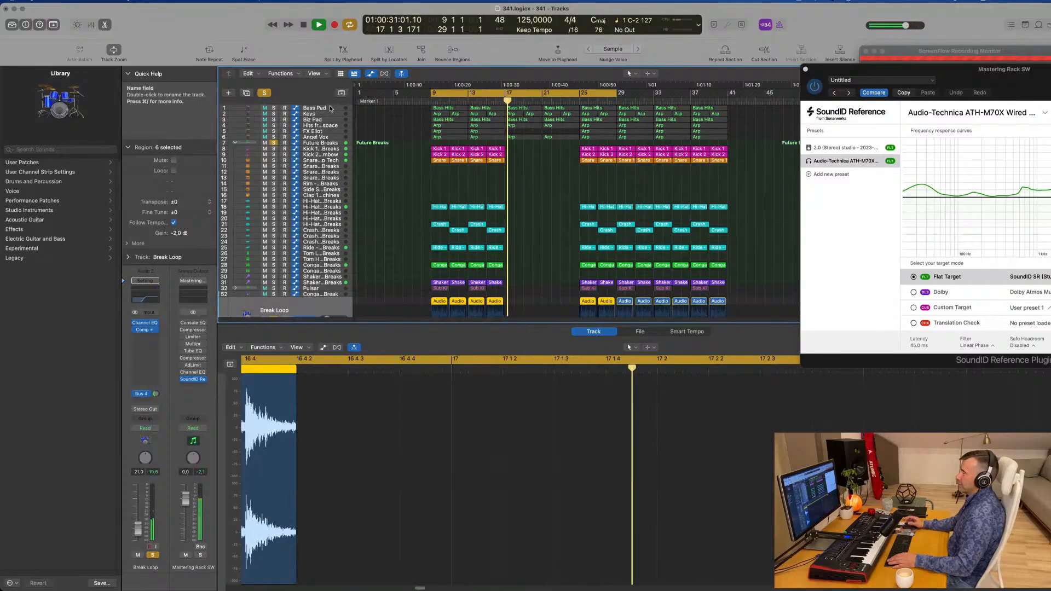
- Shorten the cycle range to bars 9–17 and solo the Bass Pad track alongside the drums during playback
click(330, 108)
key(space)
drag(619, 94, 504, 98)
key(space)
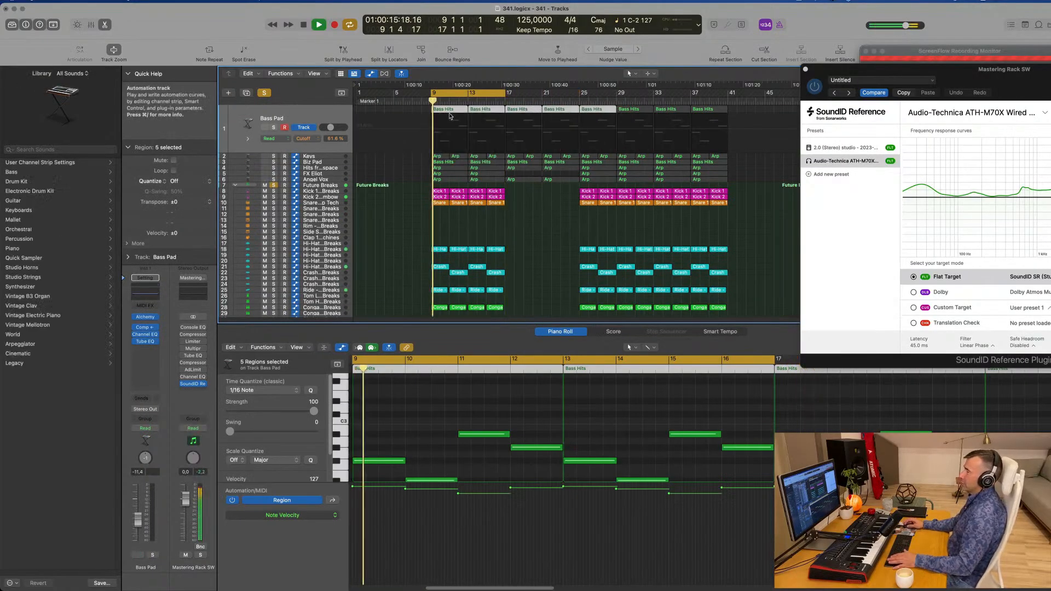
click(296, 115)
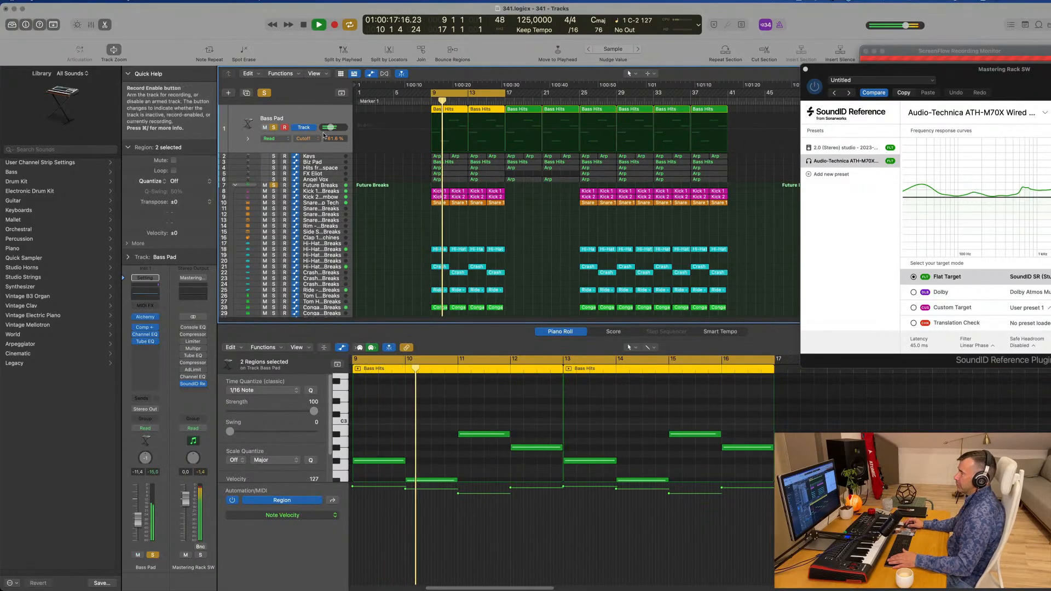
- Add the Keys and Biz Pad tracks to the soloed playback
key(Down)
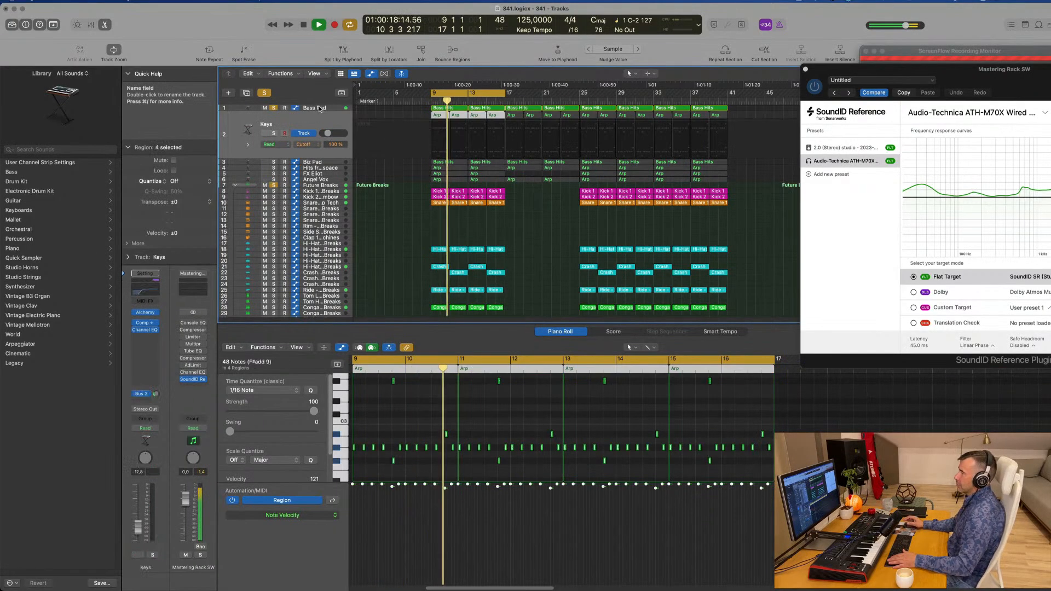
click(274, 133)
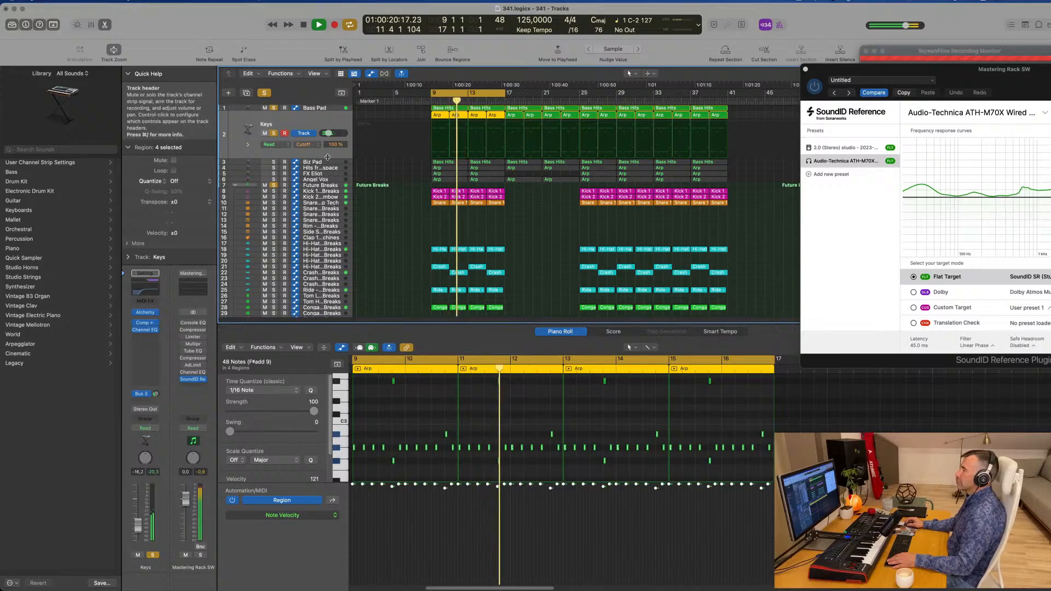
key(Down)
click(274, 140)
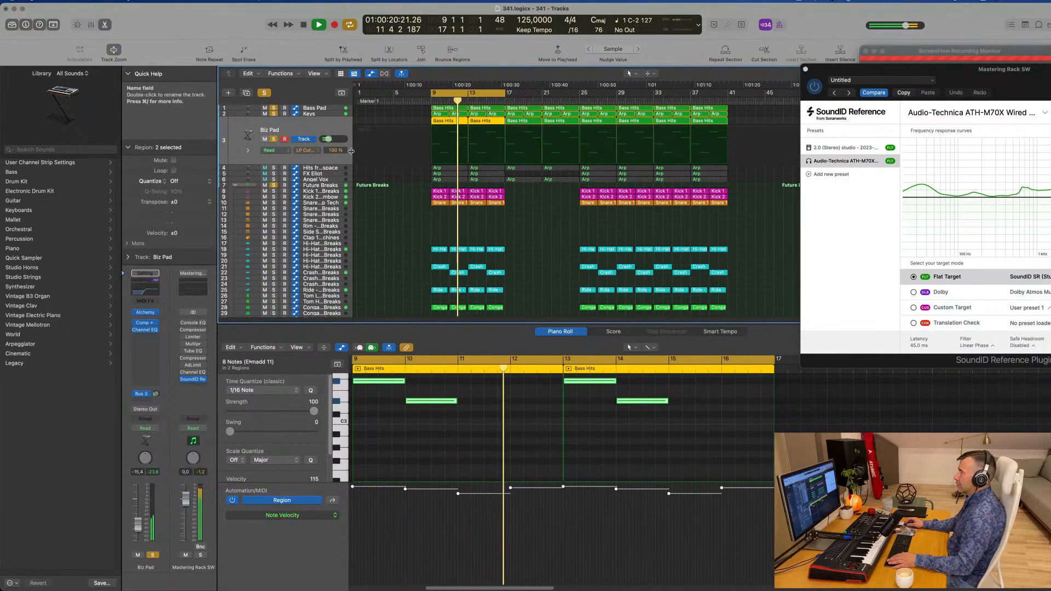
- Solo the Hits from space track, play the cycle and lower its volume to about -12.6 dB
key(Down)
key(space)
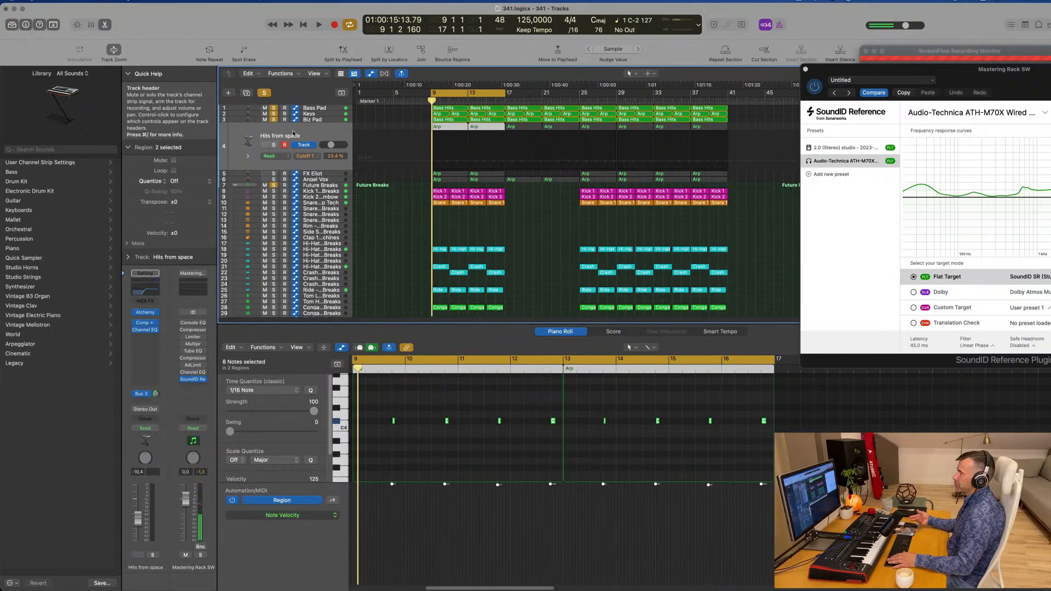
click(274, 146)
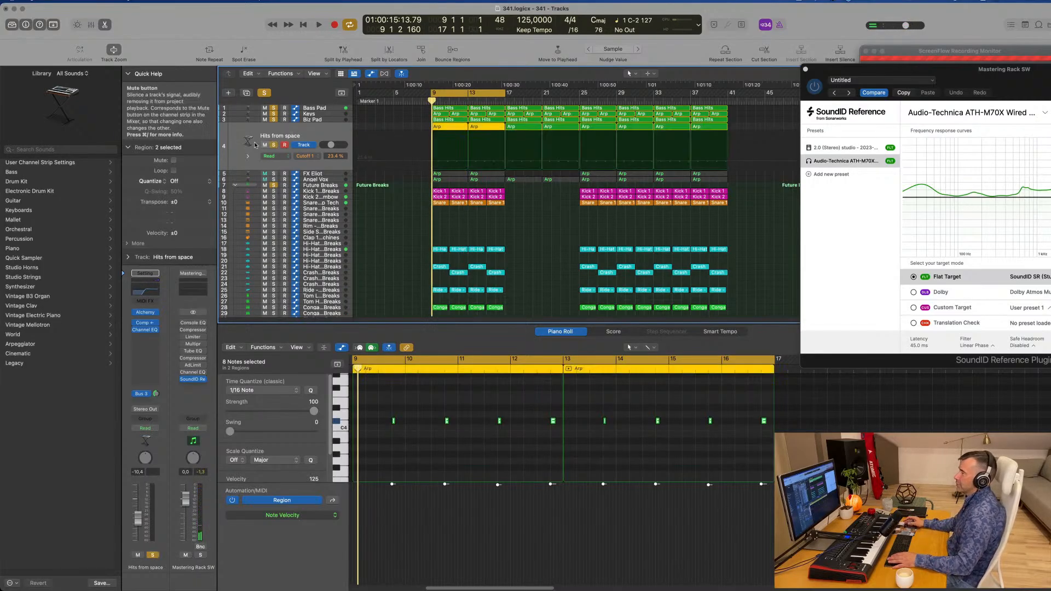
key(space)
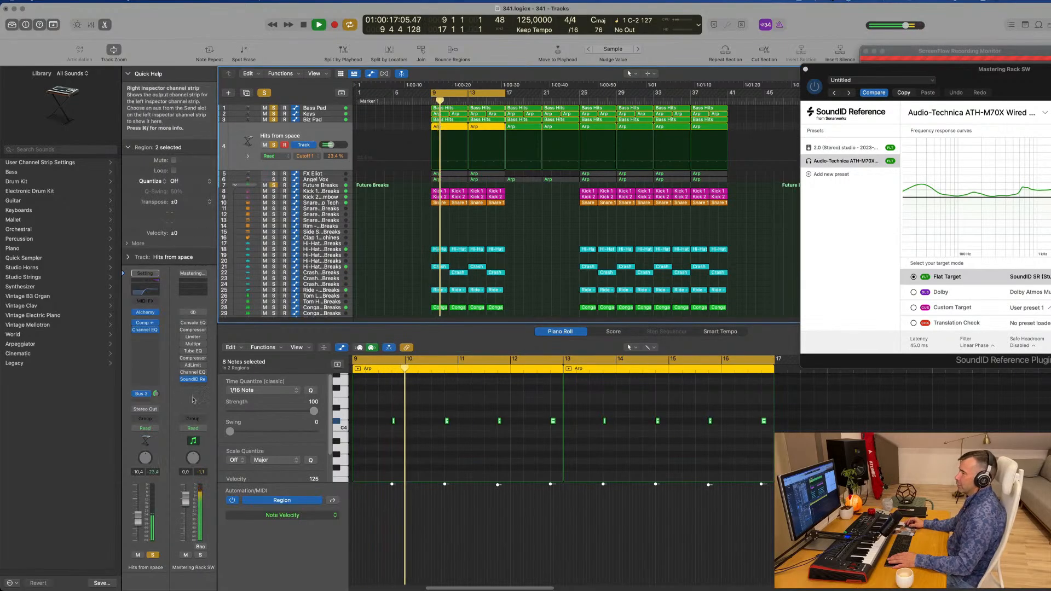
drag(138, 515, 137, 525)
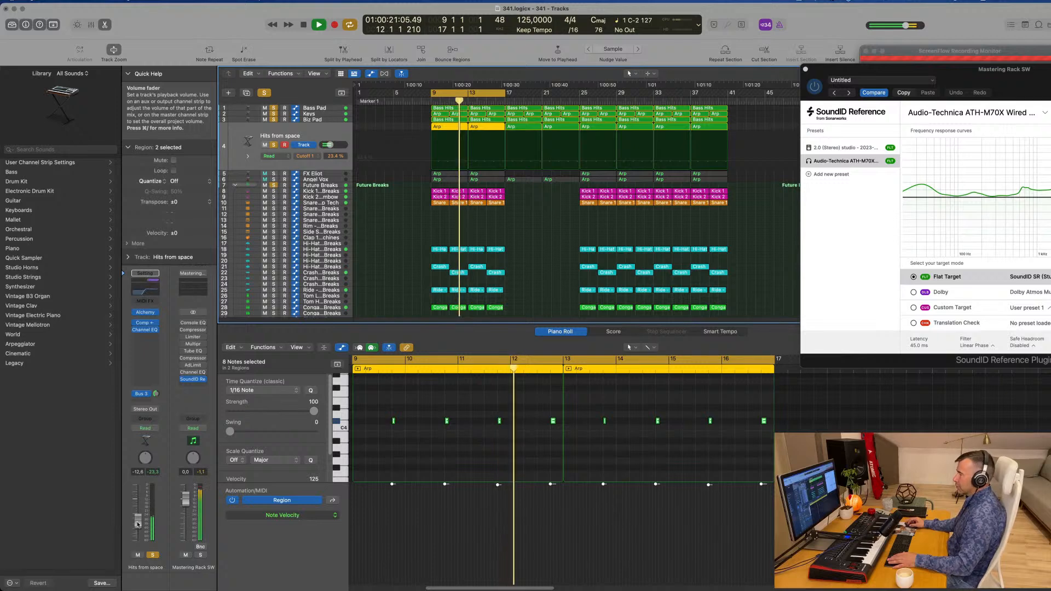
- Select the FX Eliot track, add it to the soloed tracks and play the cycle
click(246, 173)
key(space)
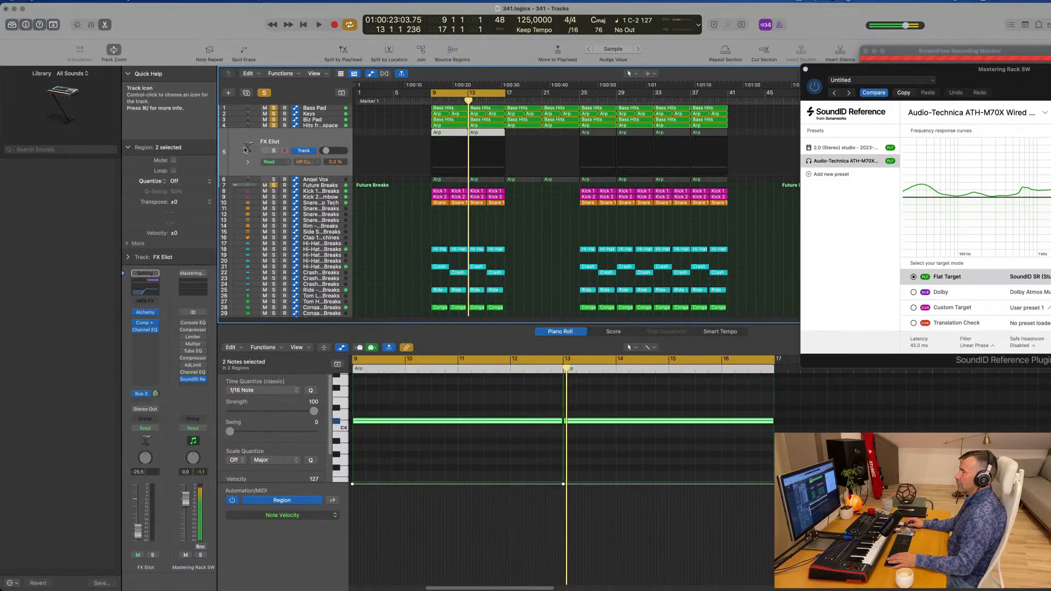
key(space)
click(226, 163)
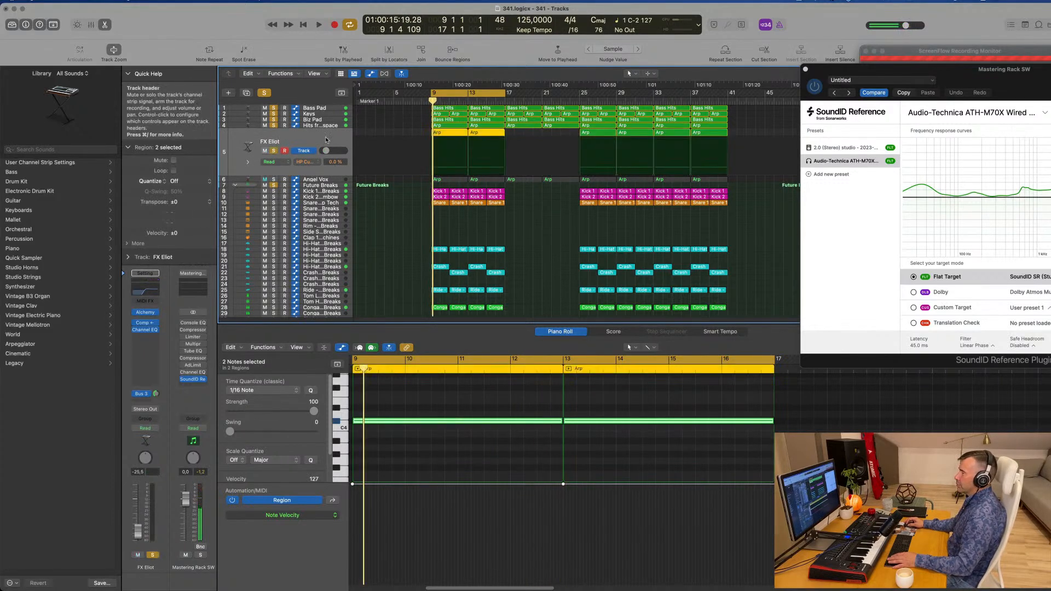
key(space)
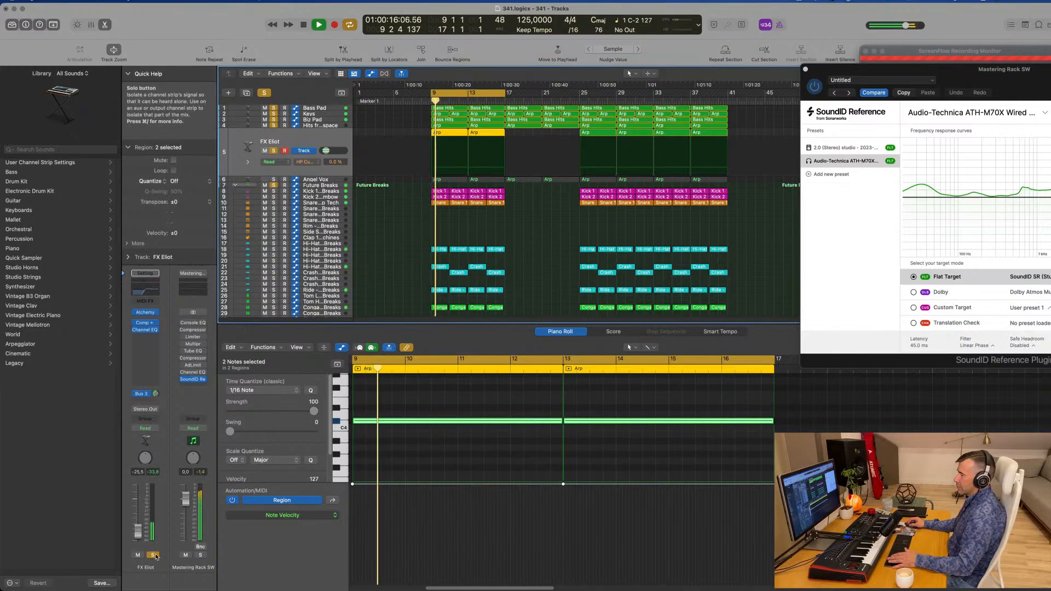
- Clear all solos, audition FX Eliot on its own, and play it again with the full mix
key(ctrl+s)
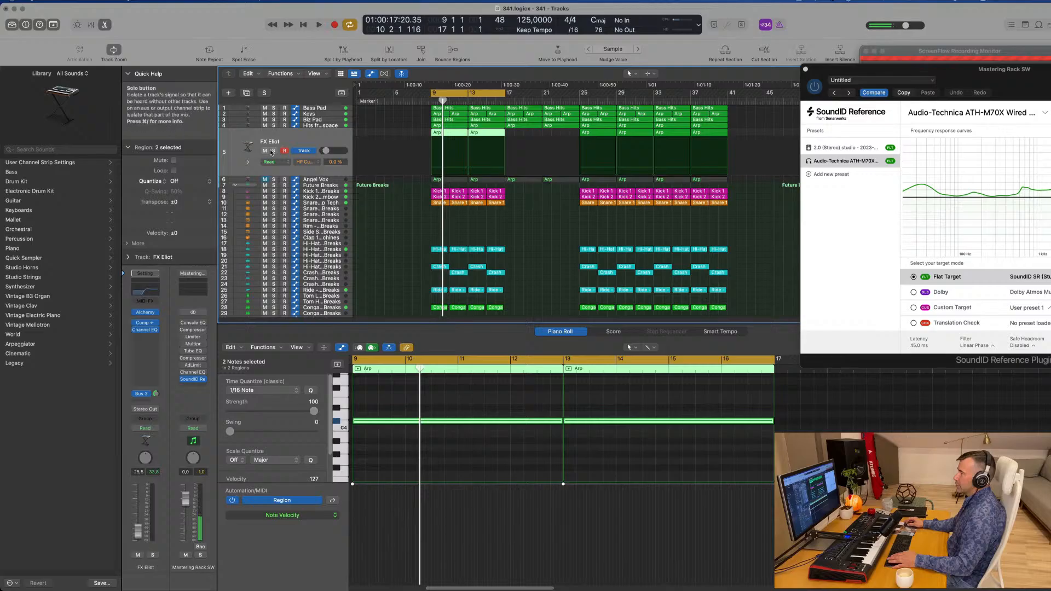
click(272, 151)
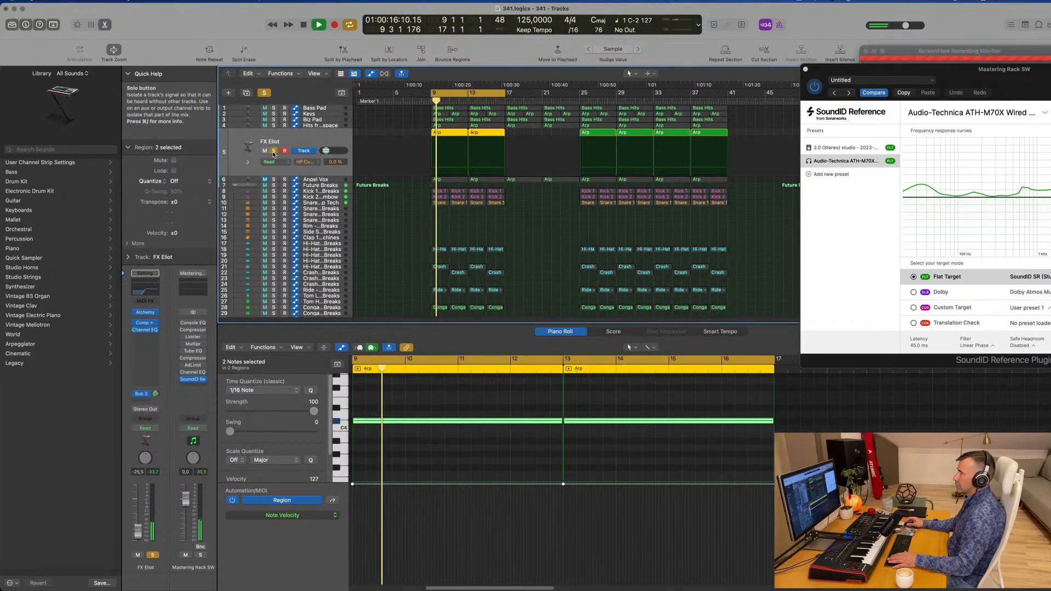
click(273, 153)
key(space)
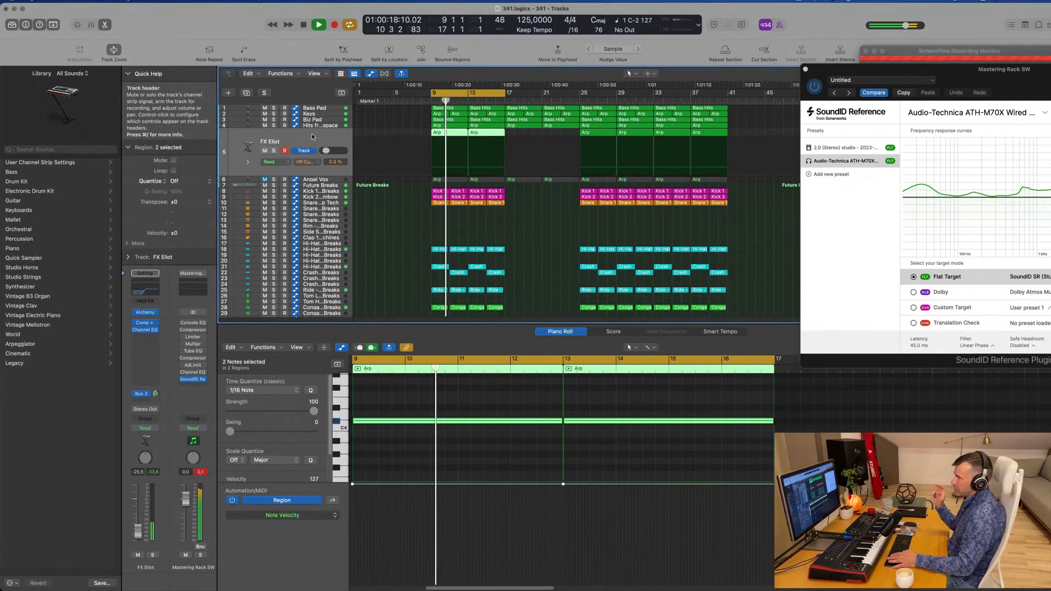
key(space)
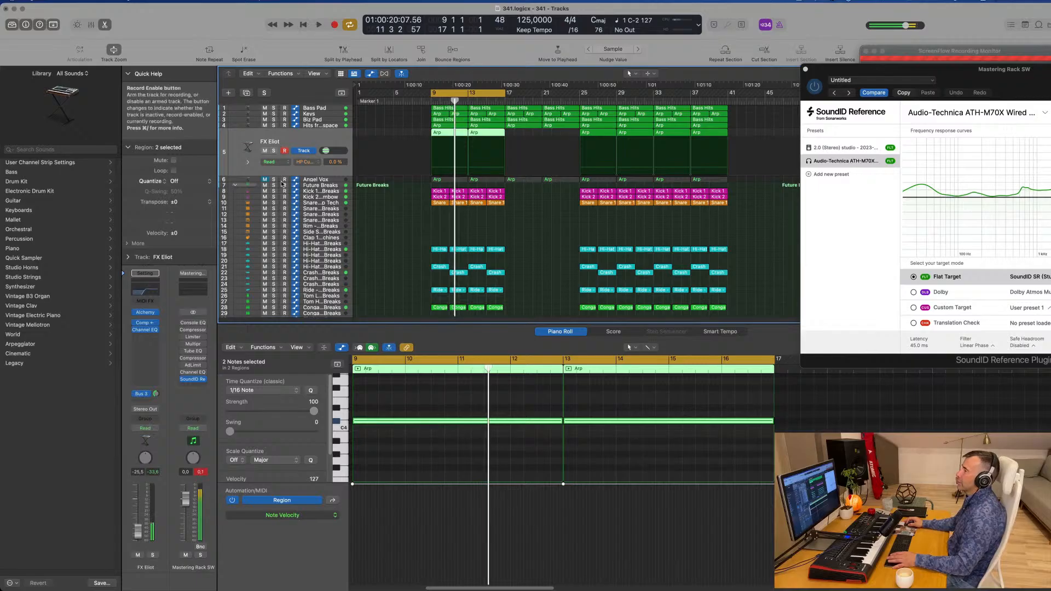
- Audition the Angel Vox track in solo, clear its solo and play the full mix from the cycle start
click(274, 179)
key(space)
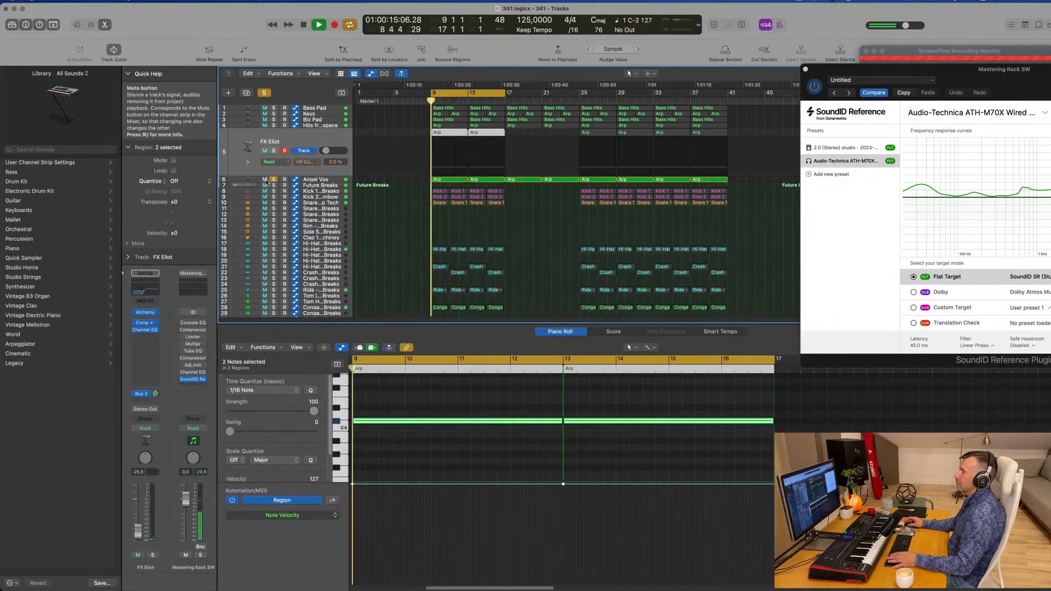
click(338, 181)
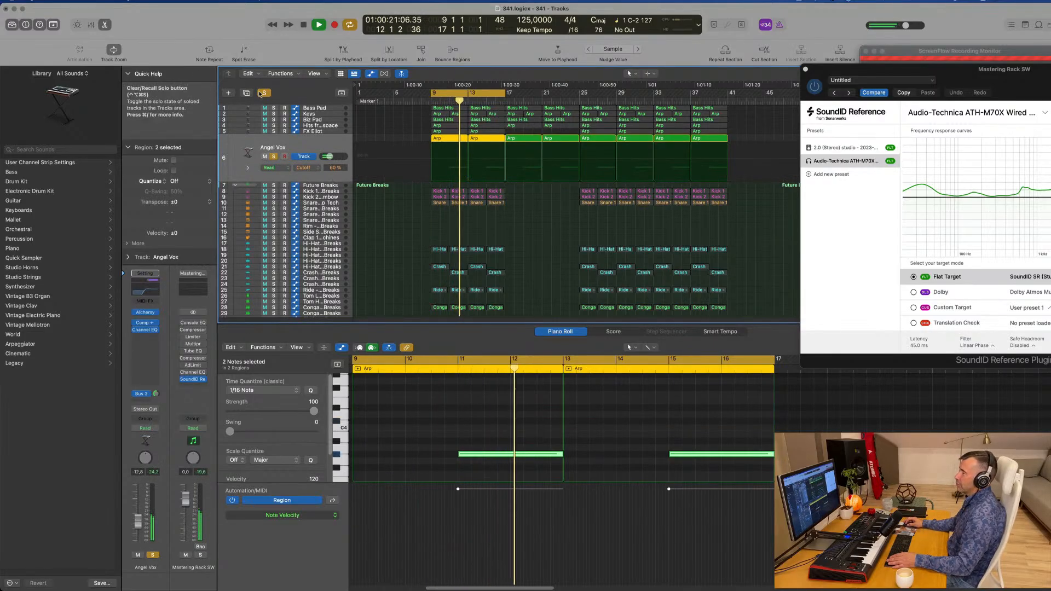
click(264, 93)
key(Return)
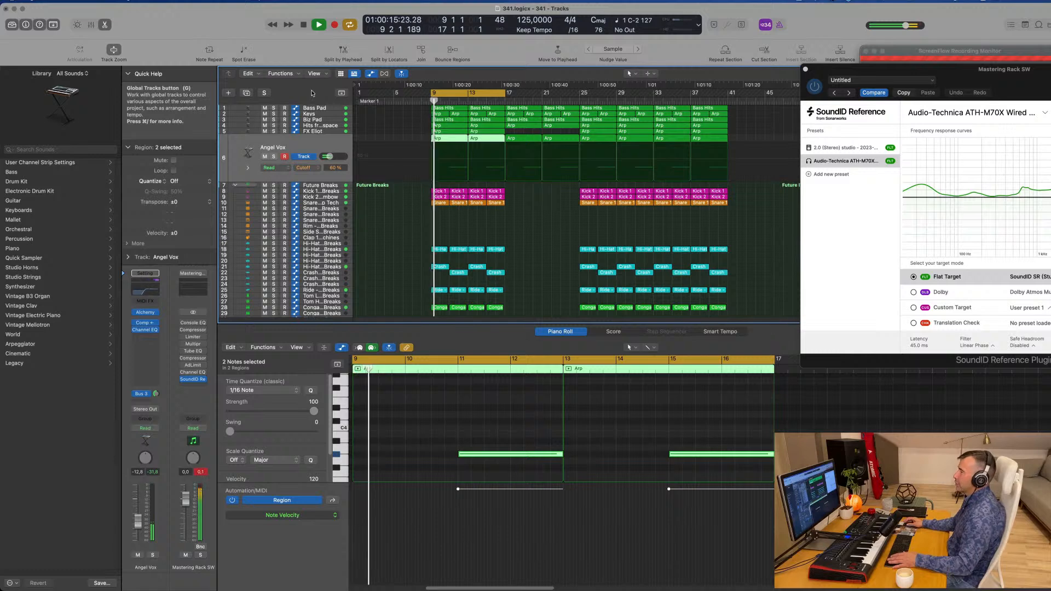
- Duplicate the Angel Vox track with its settings and load the Searing Lead patch from the Synthesizer Lead category onto the new track
scroll(398, 222, up, 1)
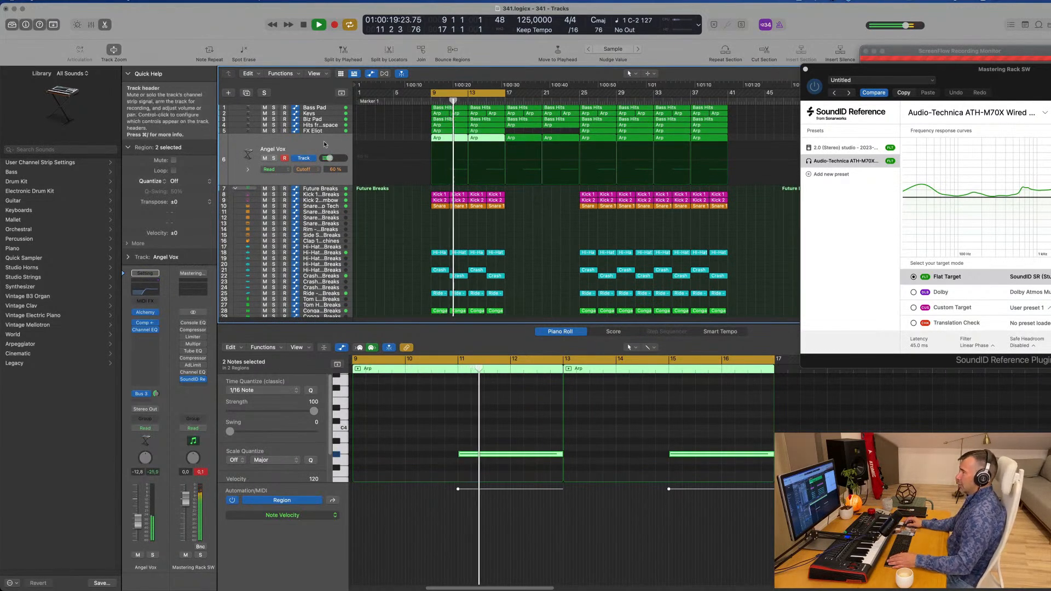
click(246, 92)
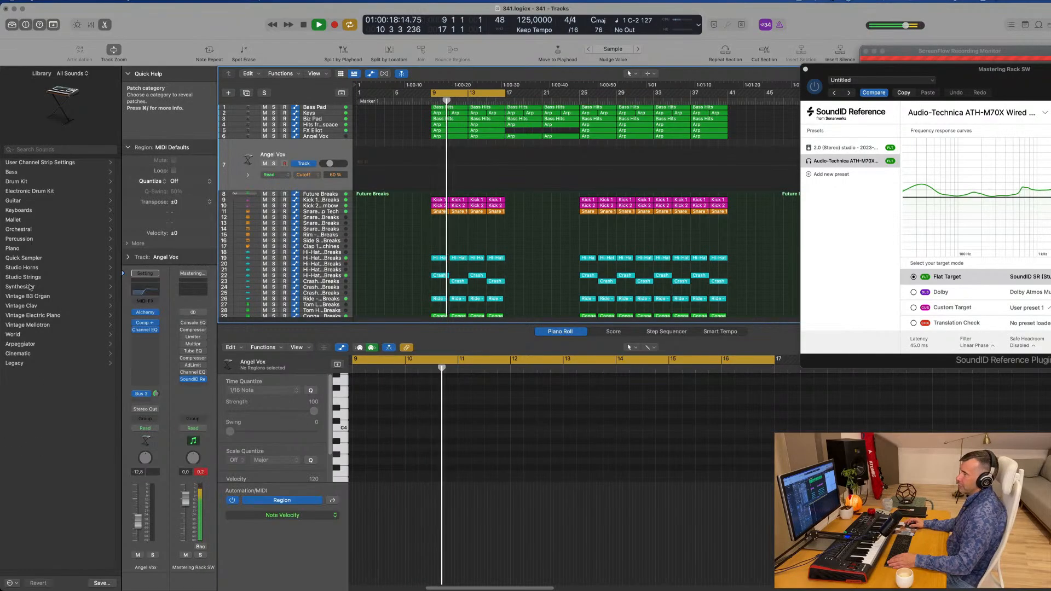
click(31, 287)
click(30, 287)
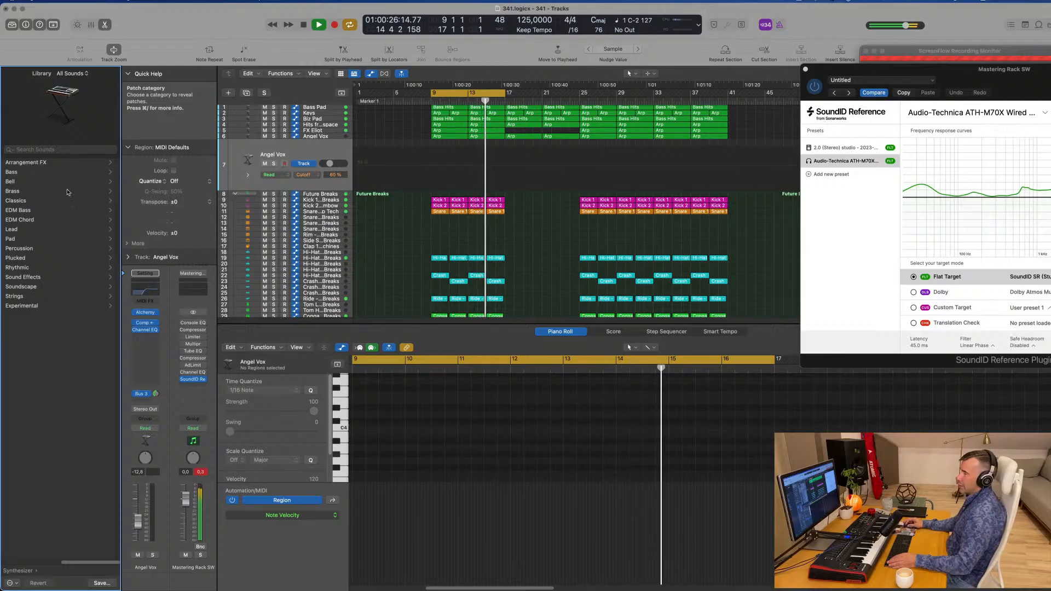
click(24, 231)
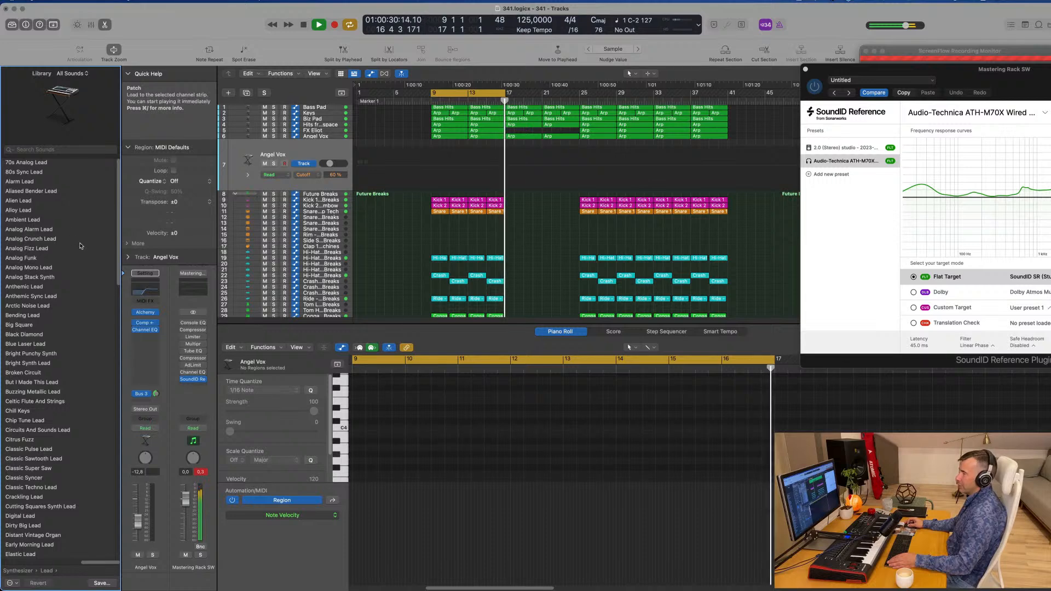
scroll(80, 246, down, 15)
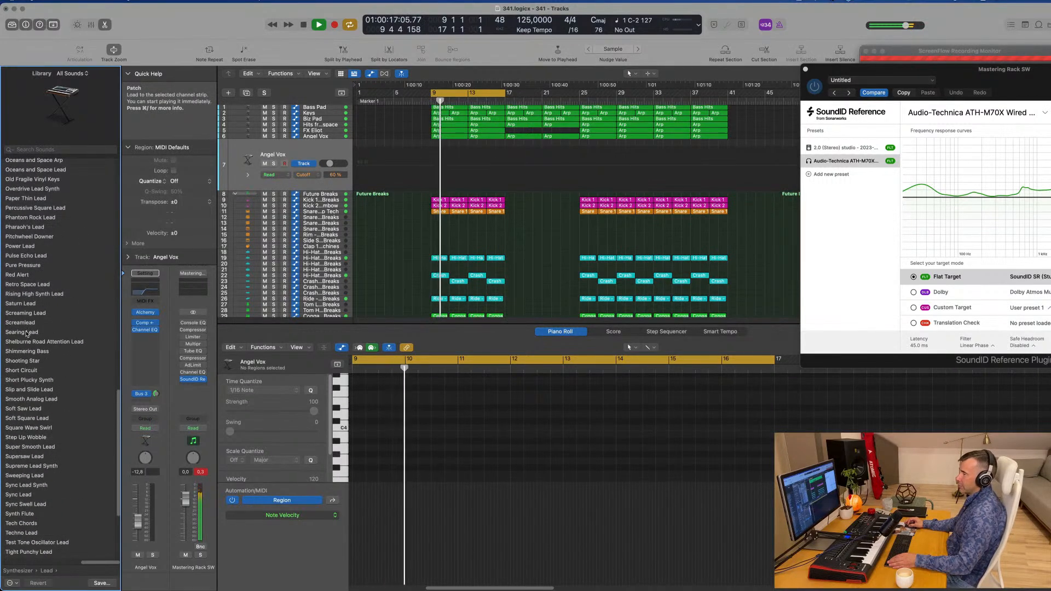
click(26, 333)
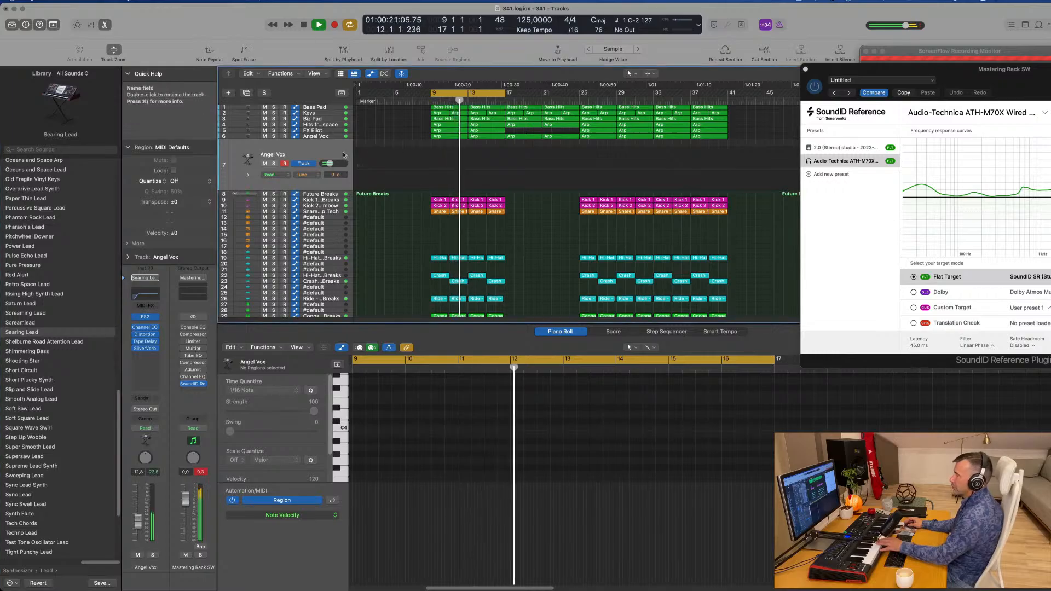
- Revisit the original Angel Vox track and audition the Liquid Synth and Magical and New Lead patches on its duplicate
click(332, 137)
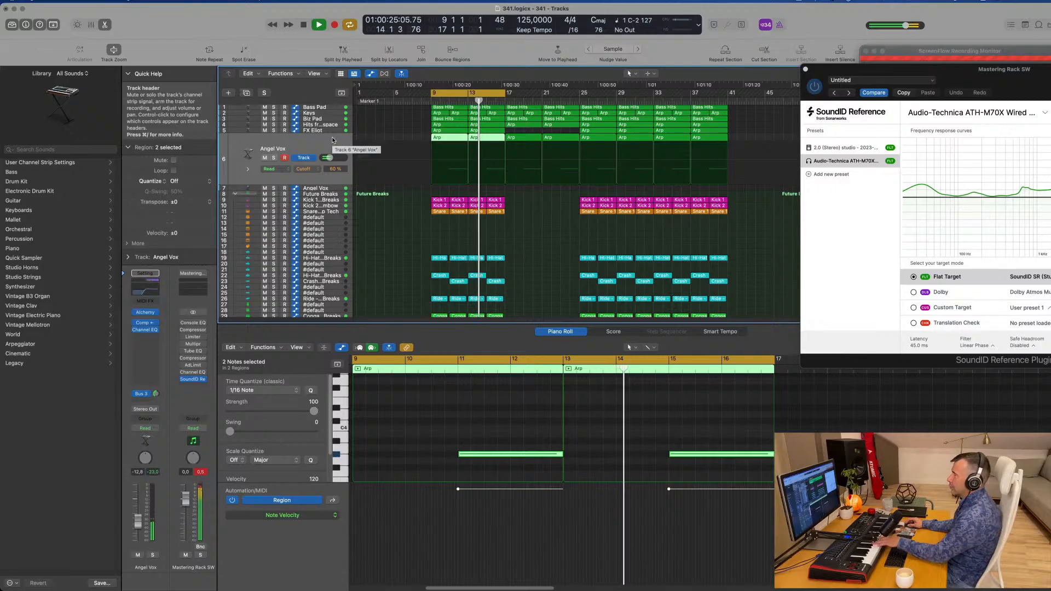
click(339, 188)
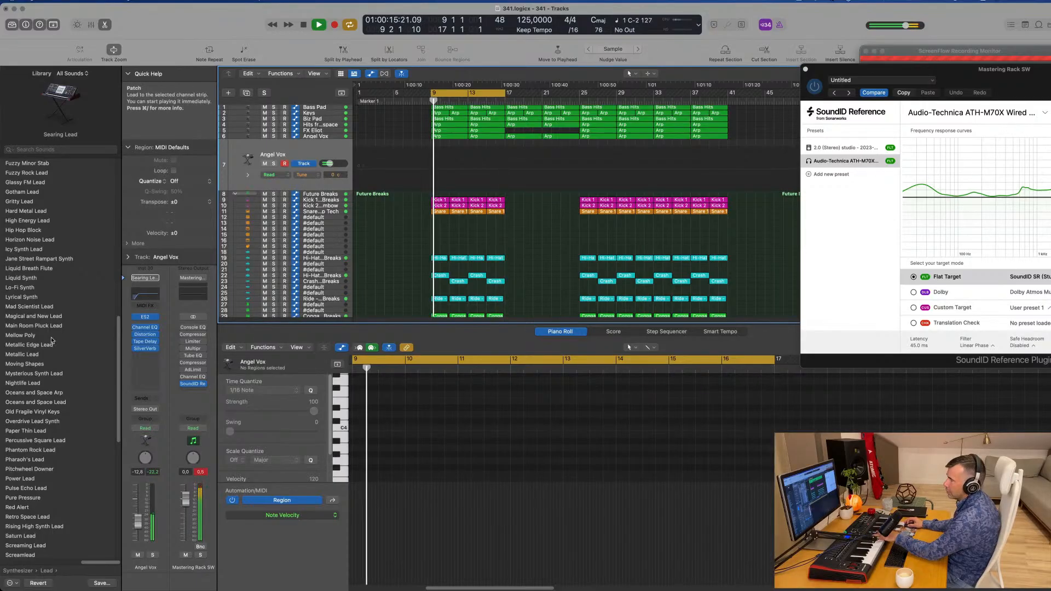
scroll(51, 341, up, 1)
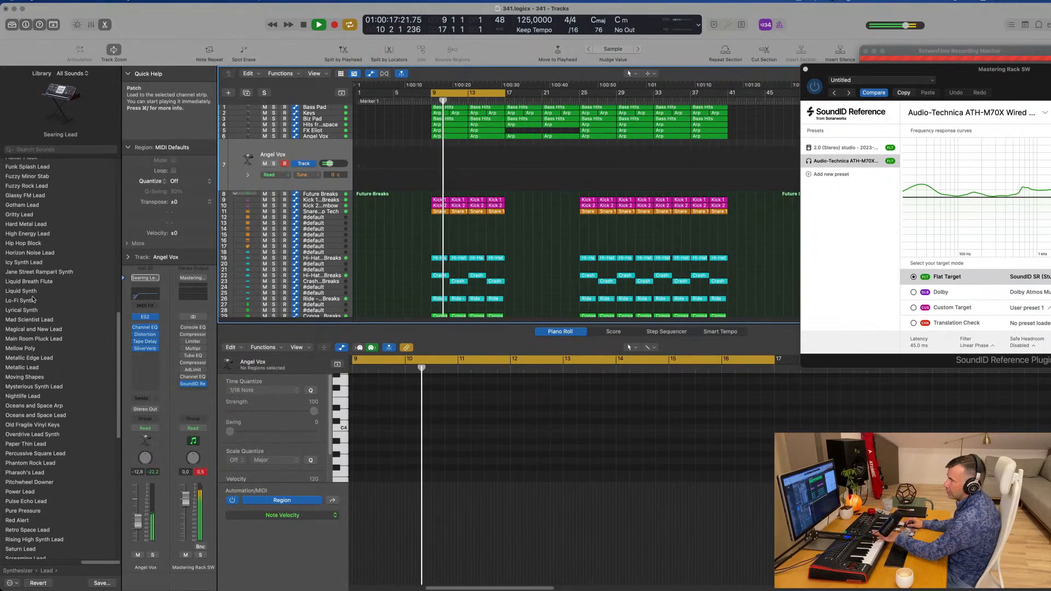
click(25, 292)
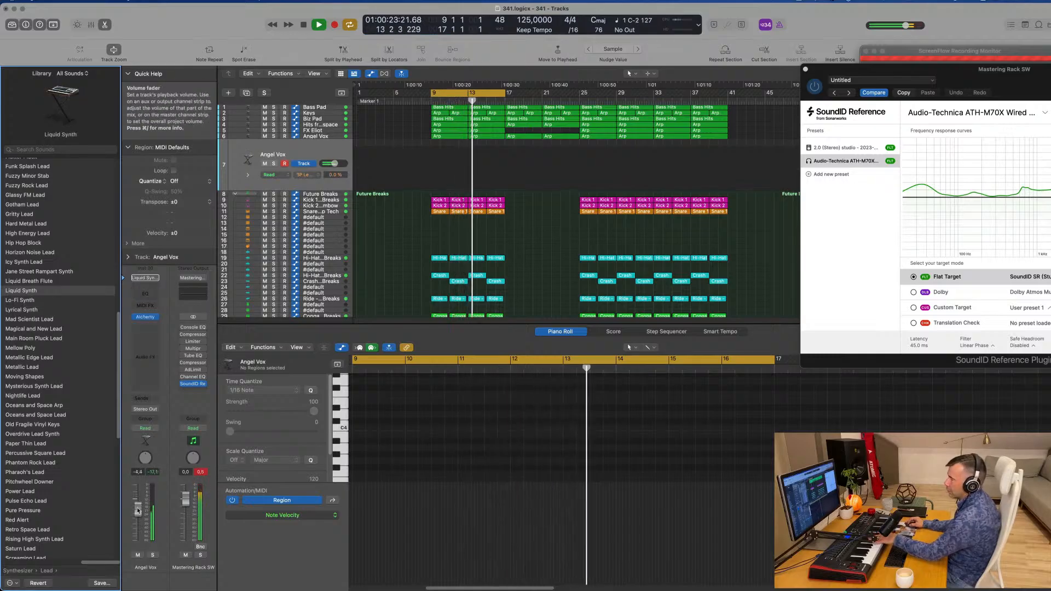
scroll(70, 331, down, 1)
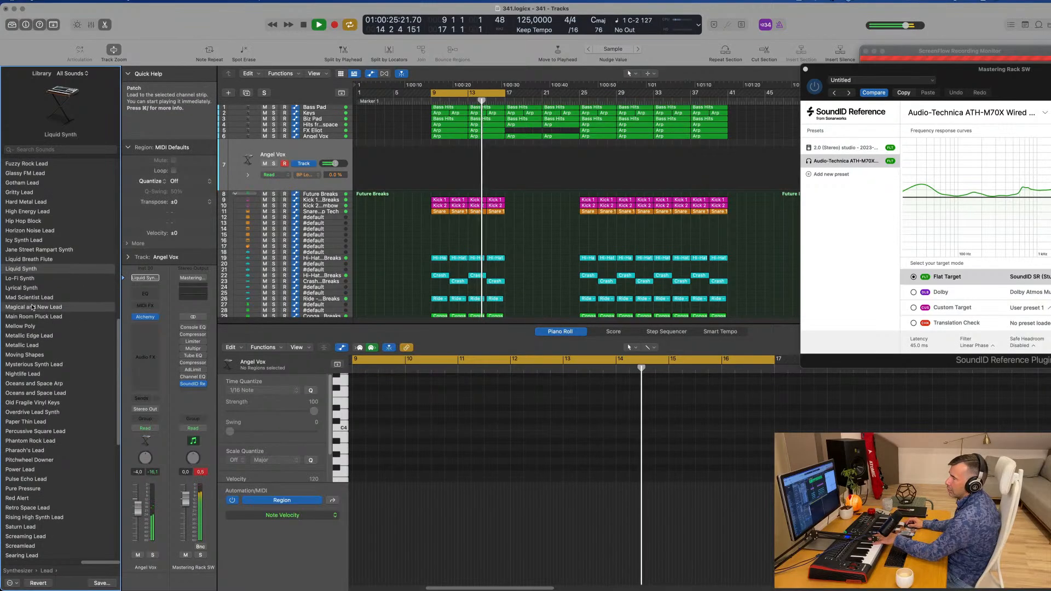
click(33, 308)
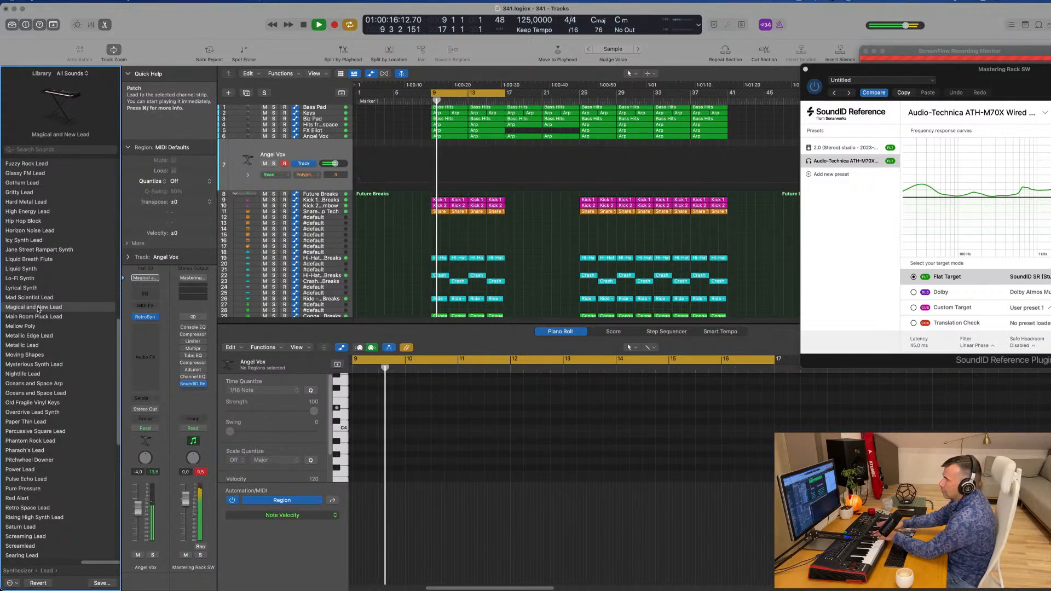
- Open the duplicated track's Retro Synth instrument and audition the Main Room Pluck Lead and Searing Lead patches
click(146, 317)
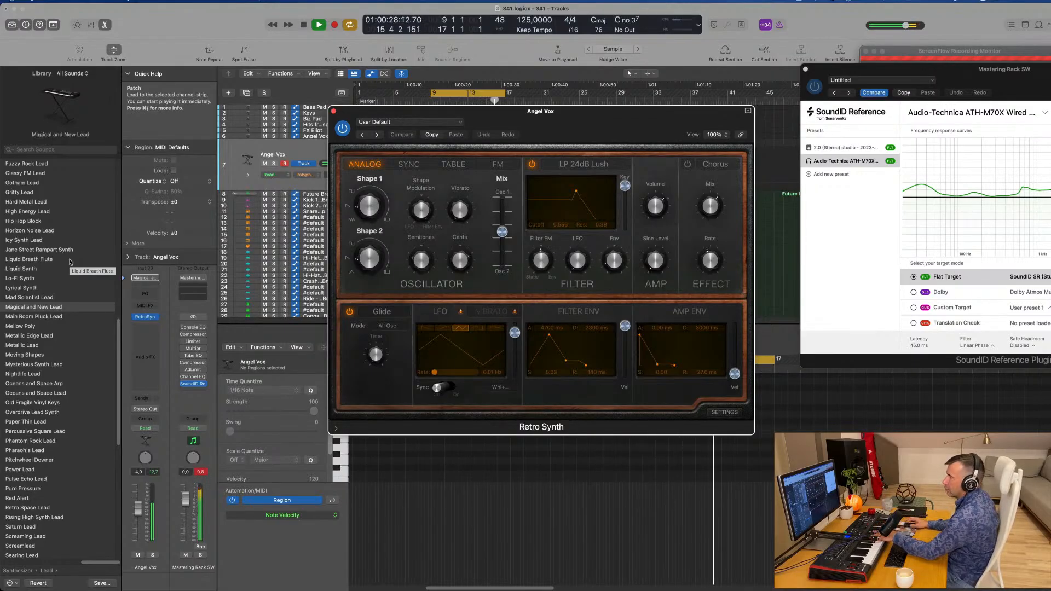
click(45, 317)
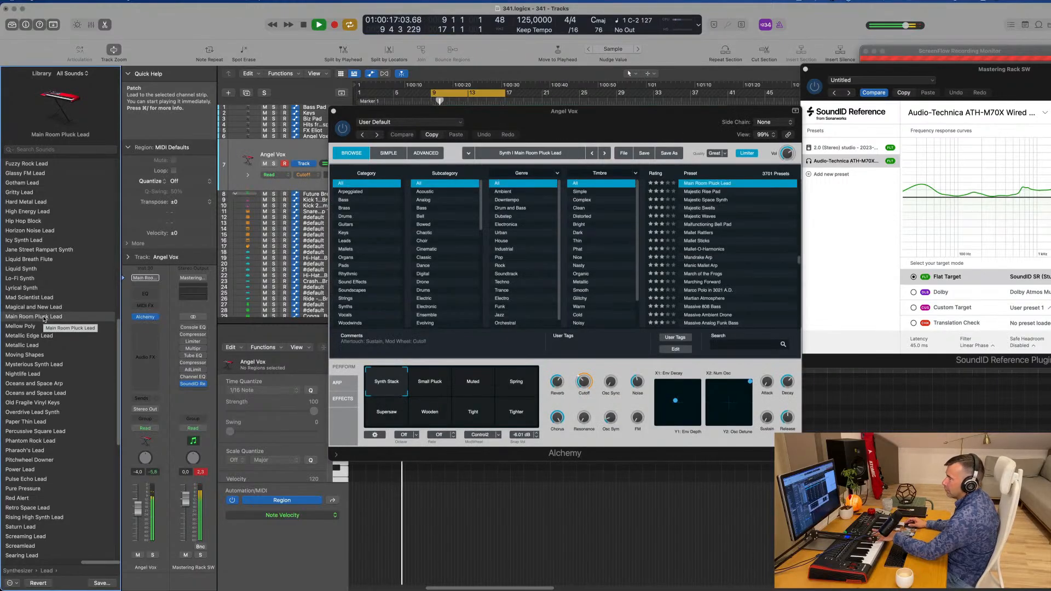
scroll(55, 348, down, 10)
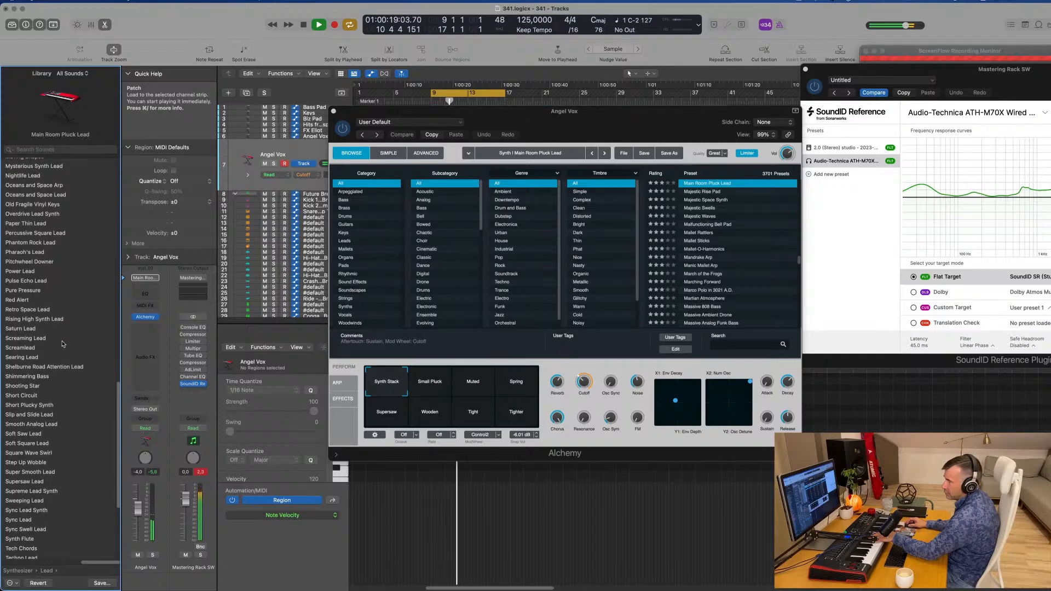
click(34, 357)
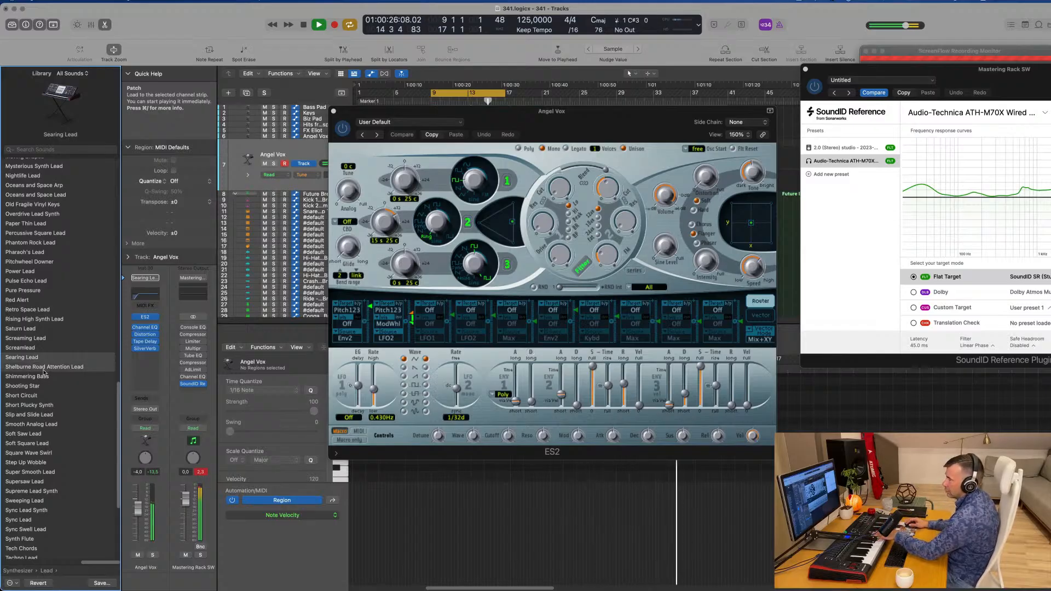
- Audition the Shelburne Road Attention Lead, Shooting Star, Short Circuit and Slip and Slide Lead patches on the duplicated track
click(45, 368)
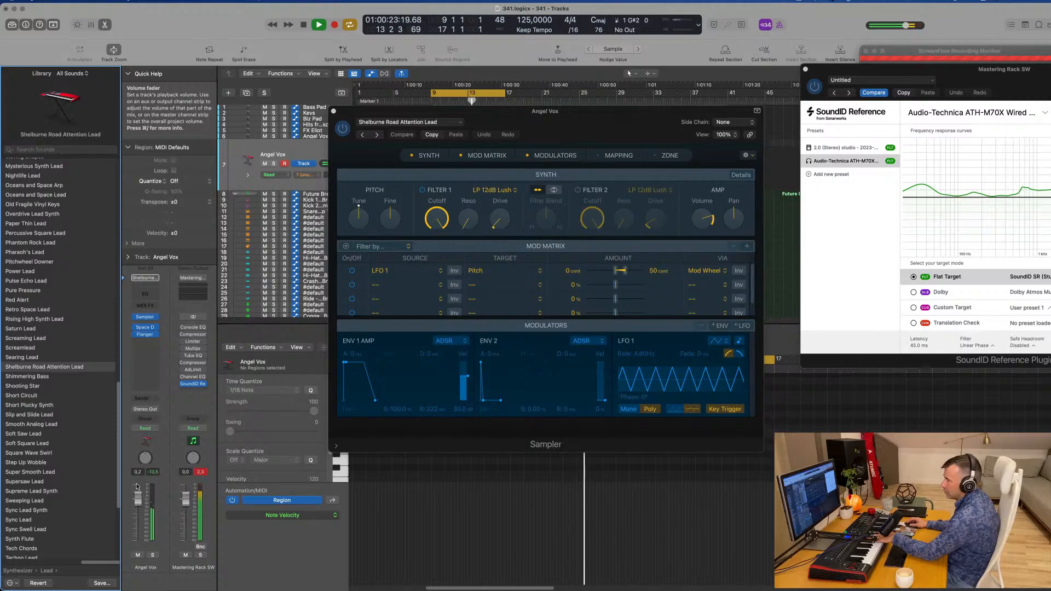
click(16, 387)
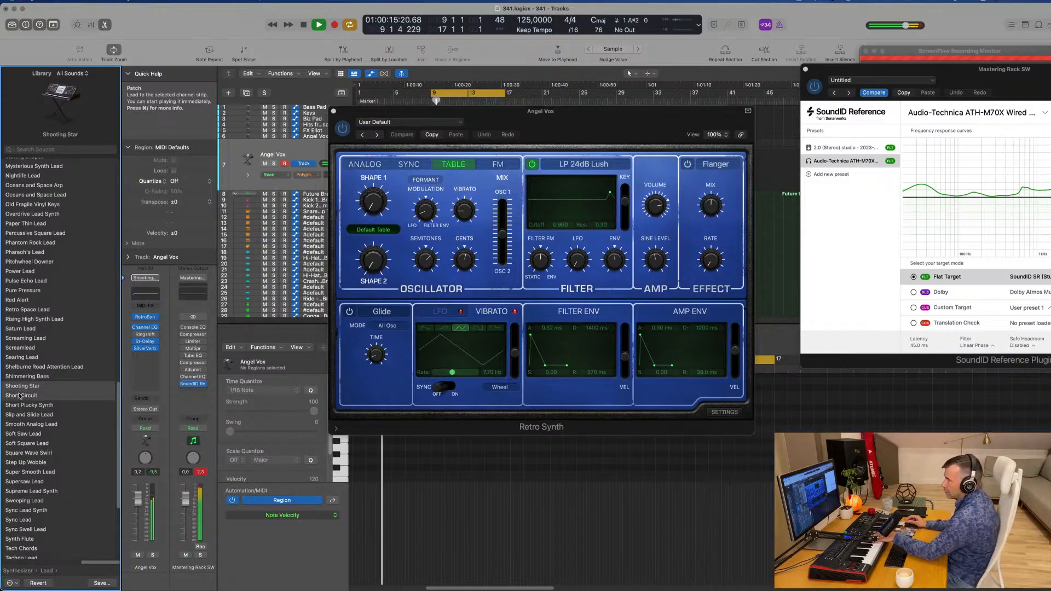
click(20, 396)
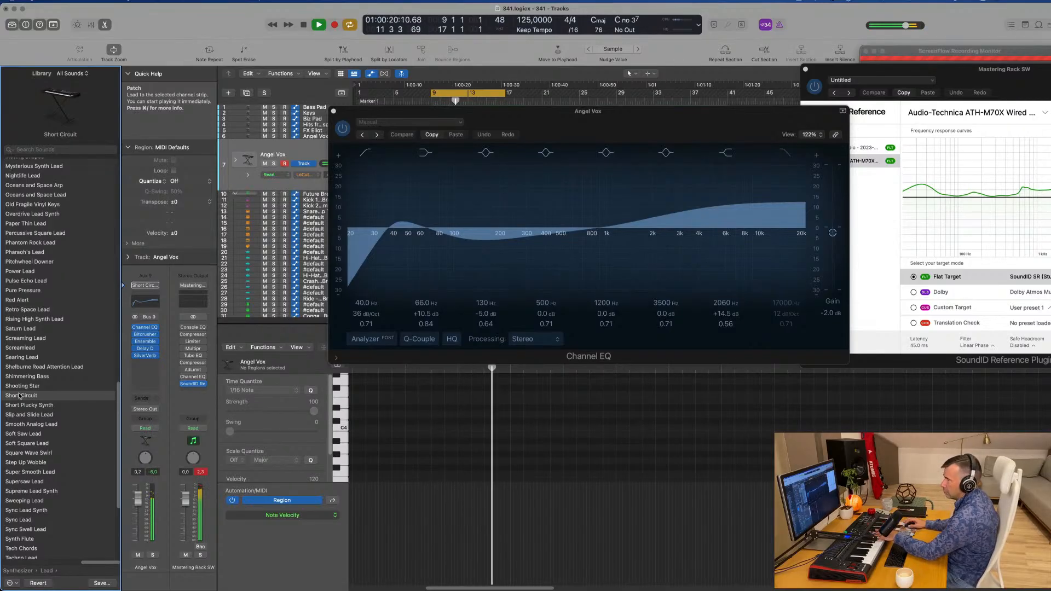
click(30, 415)
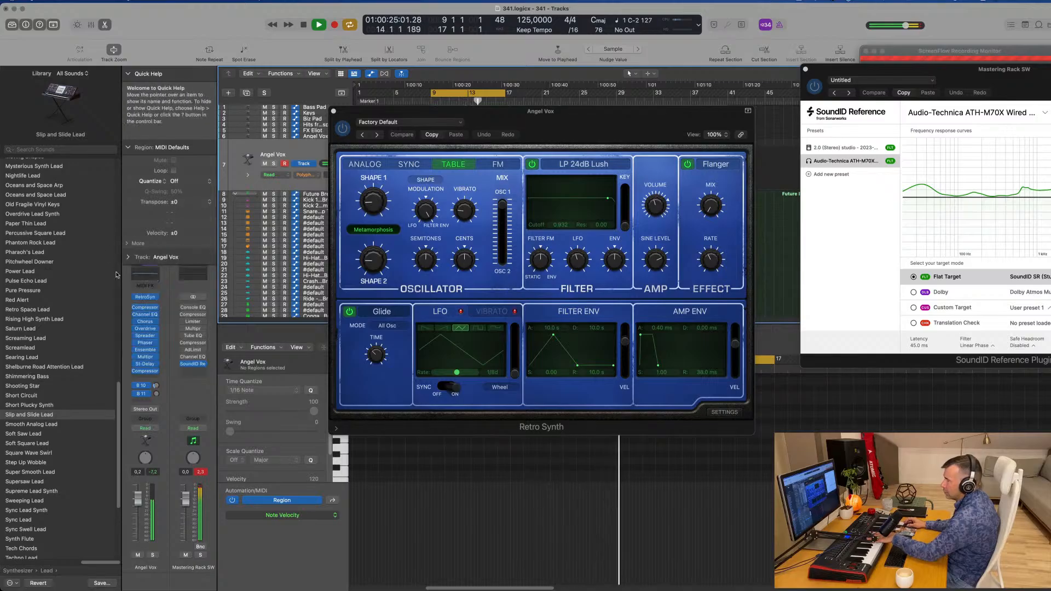
- Expand the duplicated track's inspector settings and examine its MIDI input and output channel options
click(130, 258)
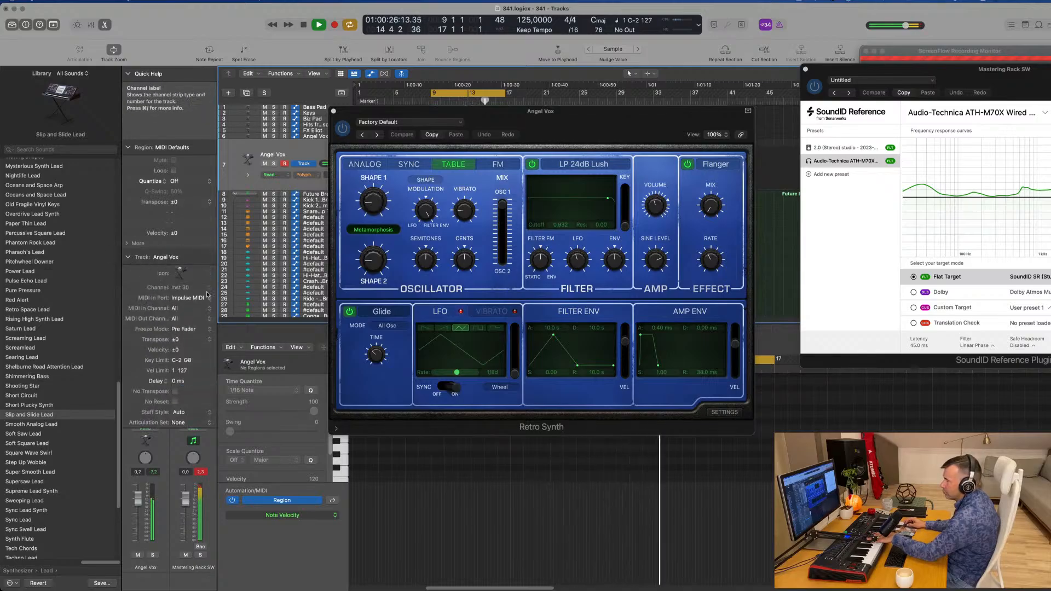
click(185, 319)
click(185, 319)
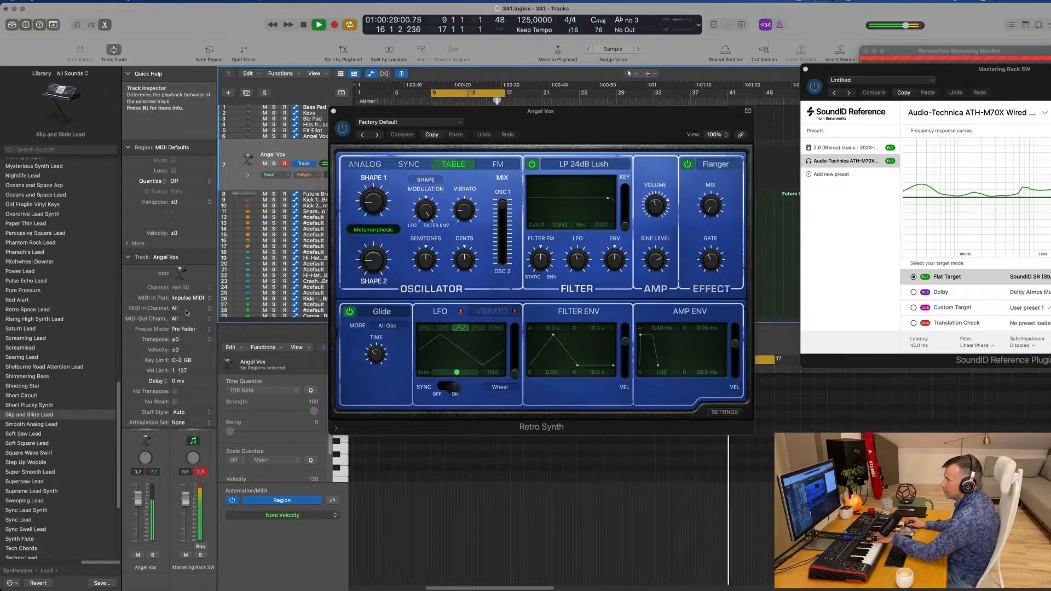
click(185, 309)
click(153, 329)
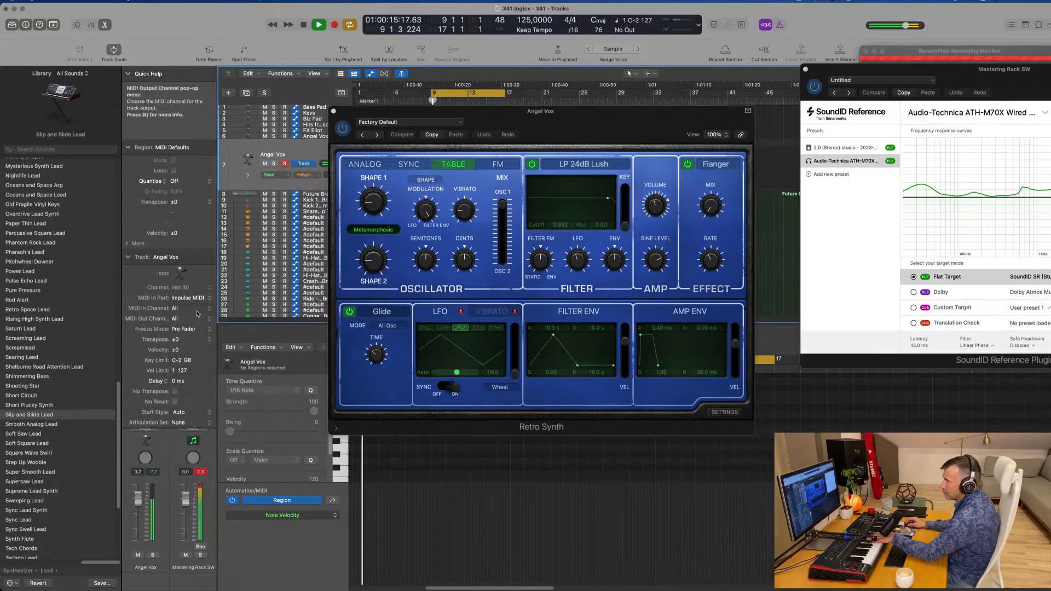
- Move the instrument window off the tracks, load the Soft Saw Lead patch and set the track volume to about -7.6 dB
drag(442, 115, 589, 205)
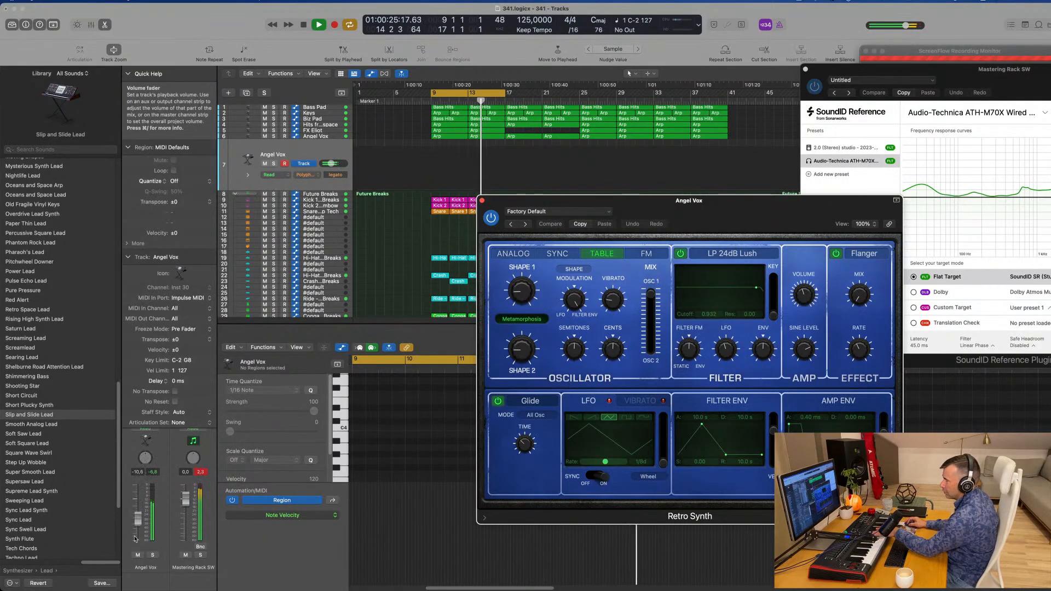
click(138, 518)
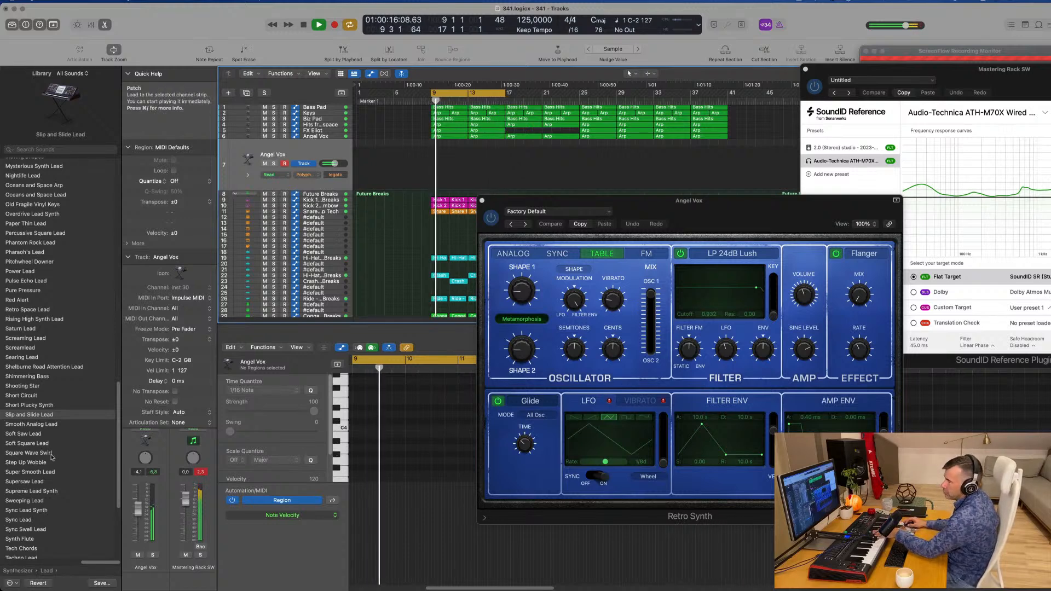
click(28, 434)
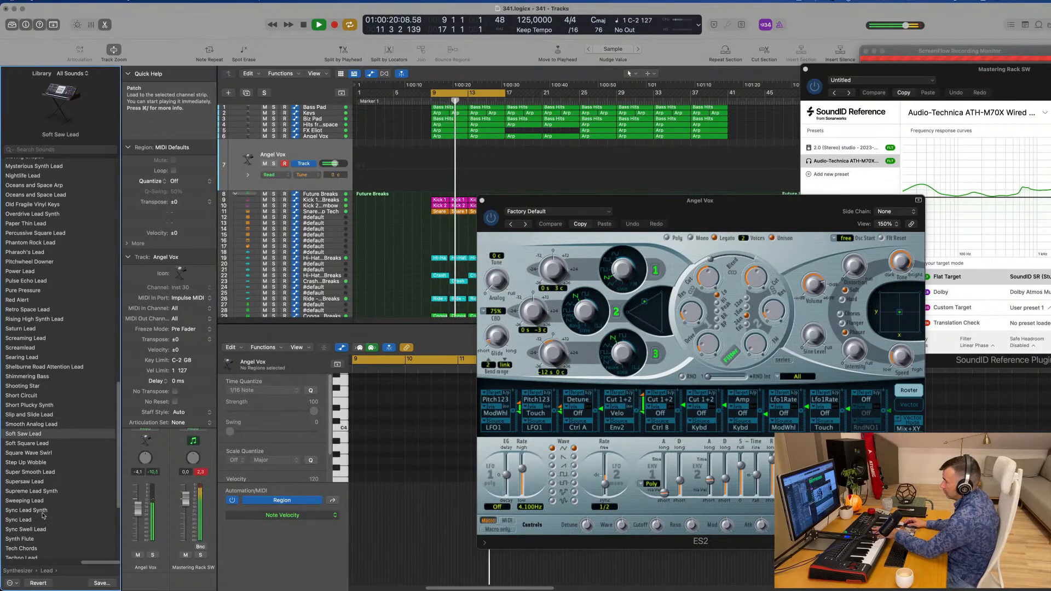
drag(137, 527, 139, 521)
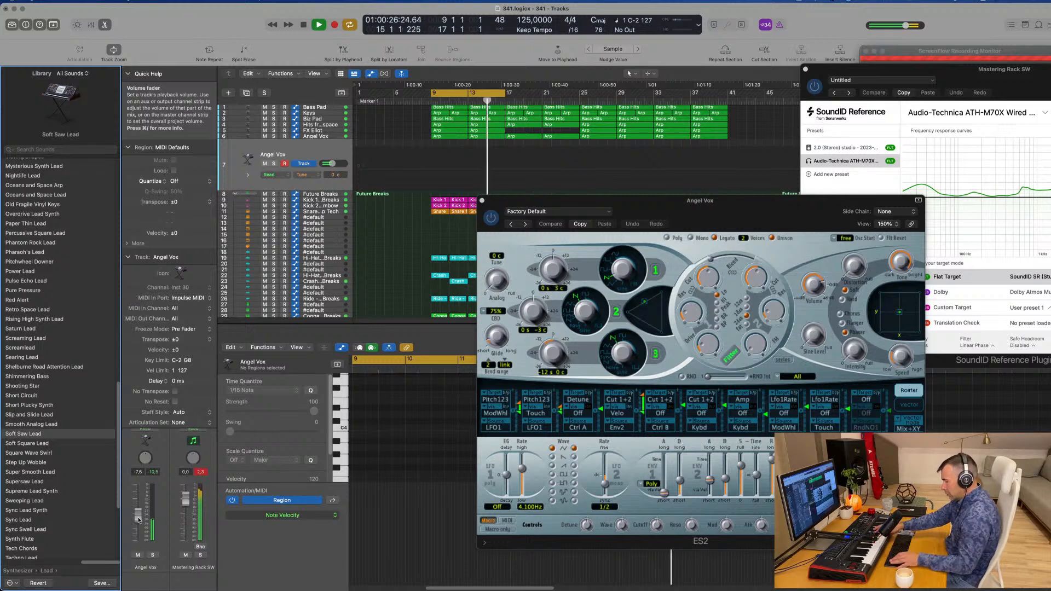
- Try recording a Soft Saw Lead part over the cycle on the duplicated track and delete the recorded region
key(r)
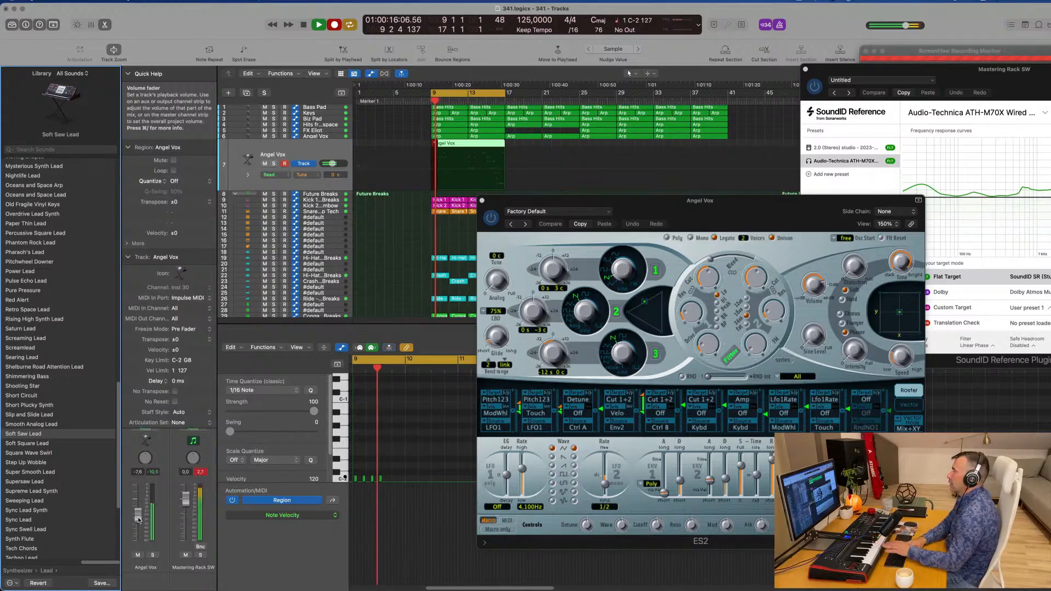
click(512, 148)
click(495, 148)
key(BackSpace)
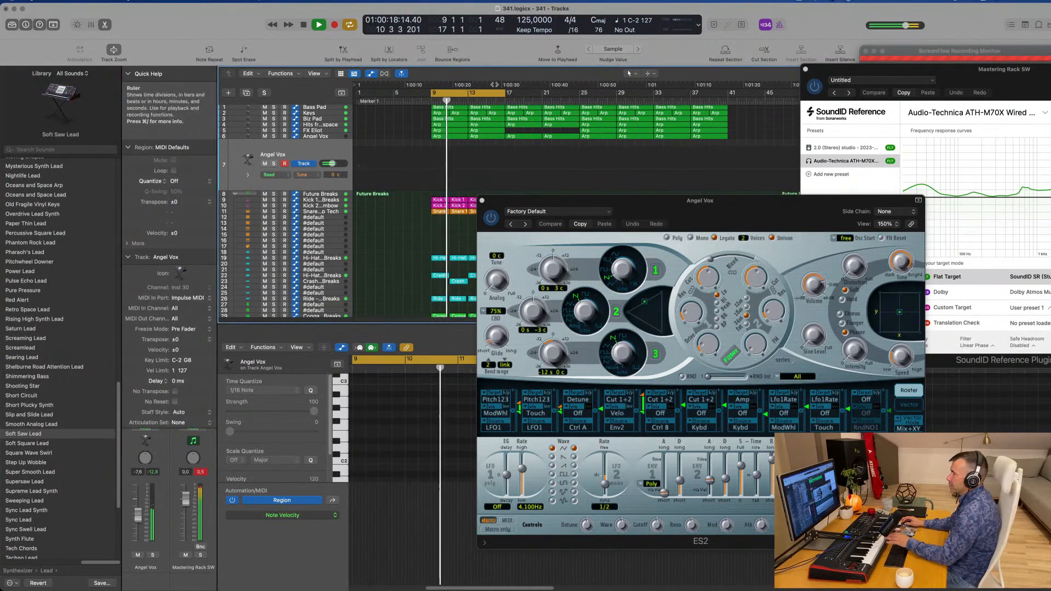
- Audition Super Smooth Lead and Supersaw Lead, load the Supreme Lead Synth patch and set the track volume to about -3.8 dB
click(27, 472)
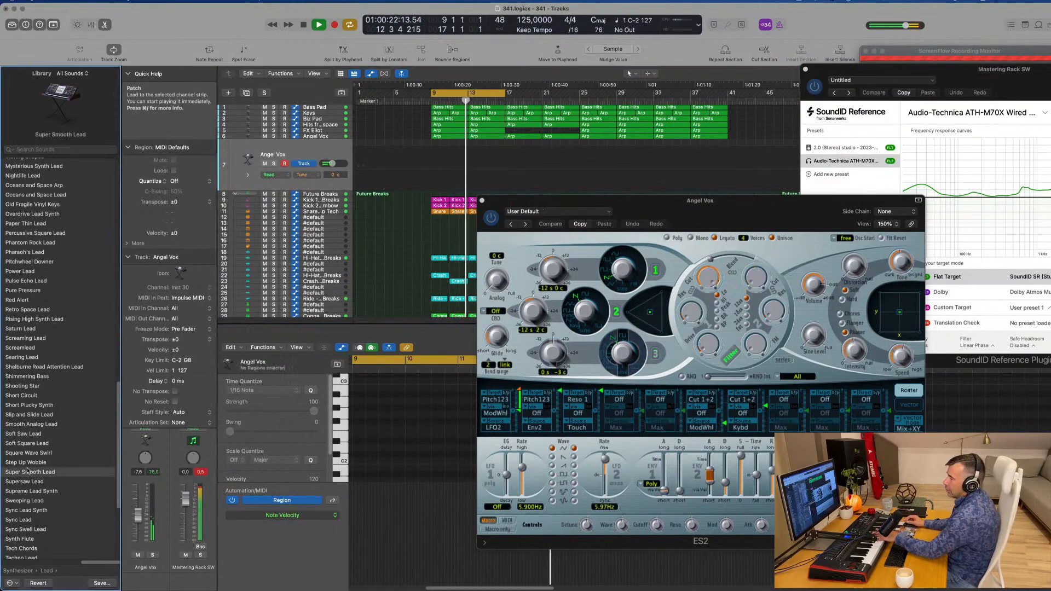
click(32, 482)
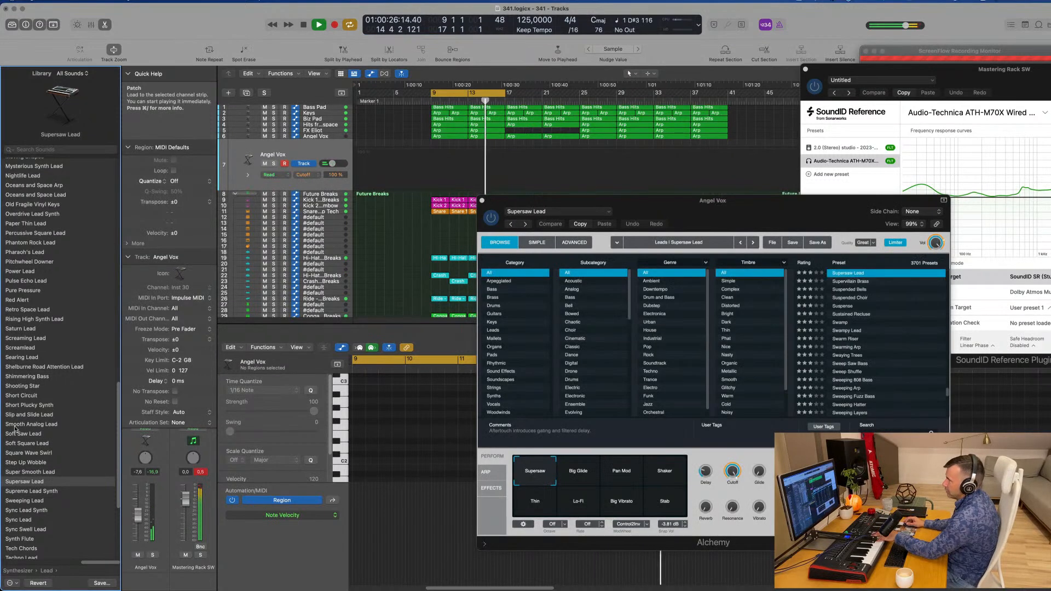
scroll(45, 401, down, 2)
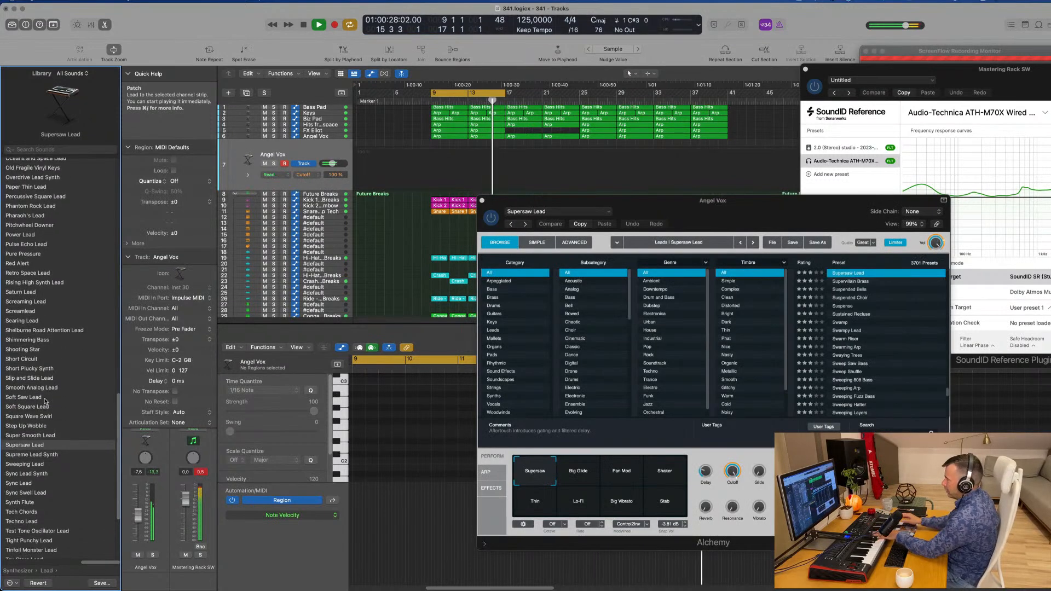
click(42, 455)
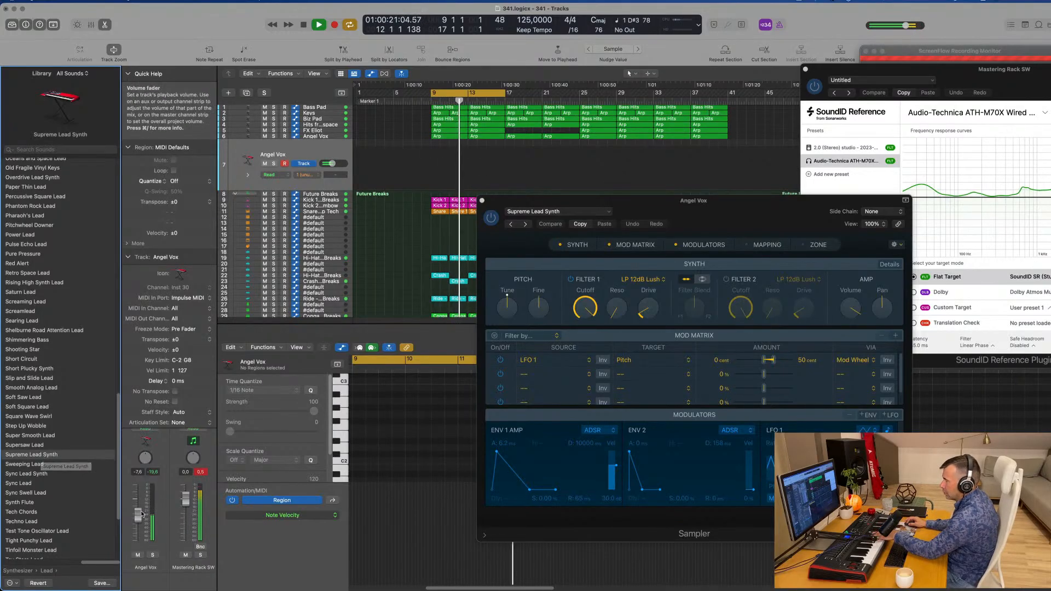
drag(138, 515, 138, 504)
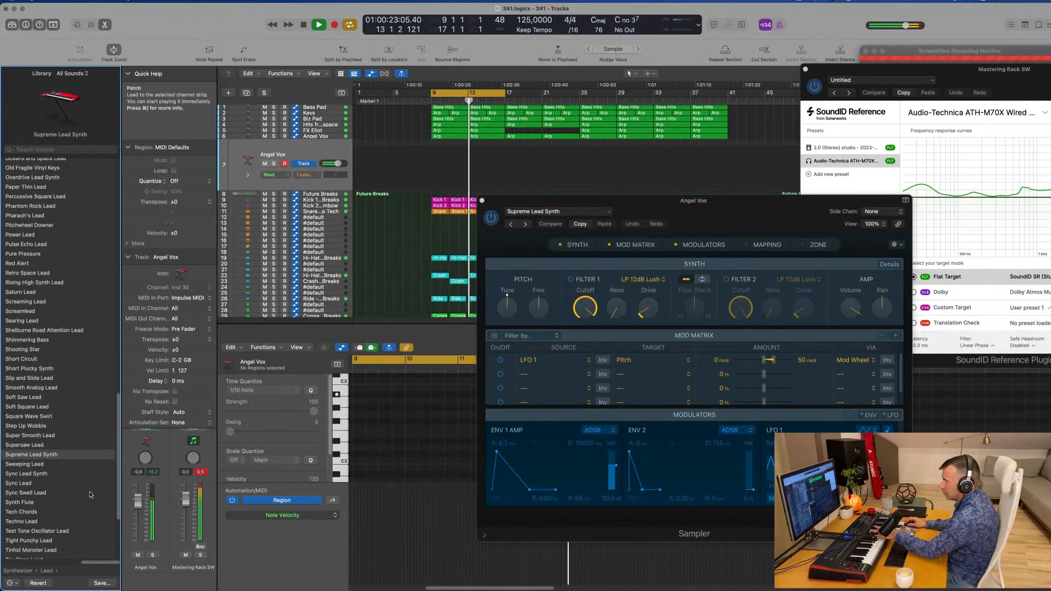
drag(138, 502, 138, 507)
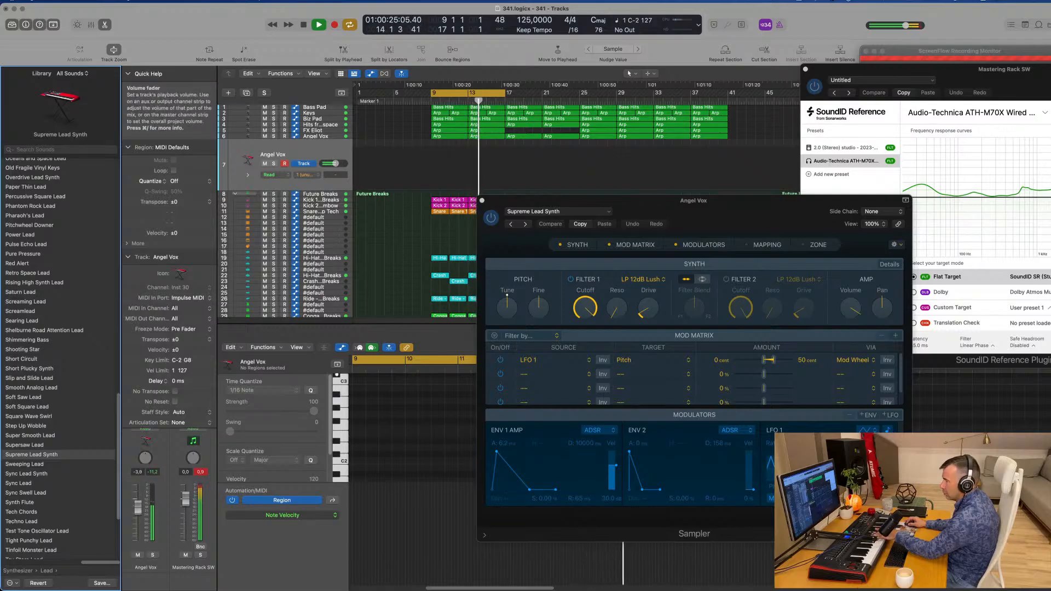
- Load the Tech Chords patch, set the track volume to about -1.2 dB and collapse the duplicated track's inspector settings
click(27, 514)
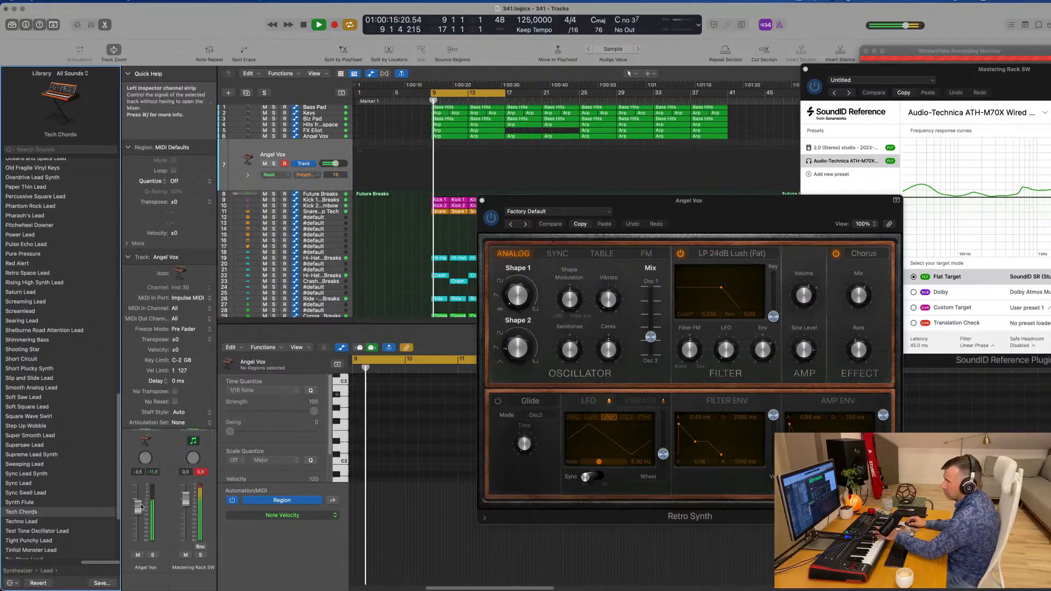
click(128, 257)
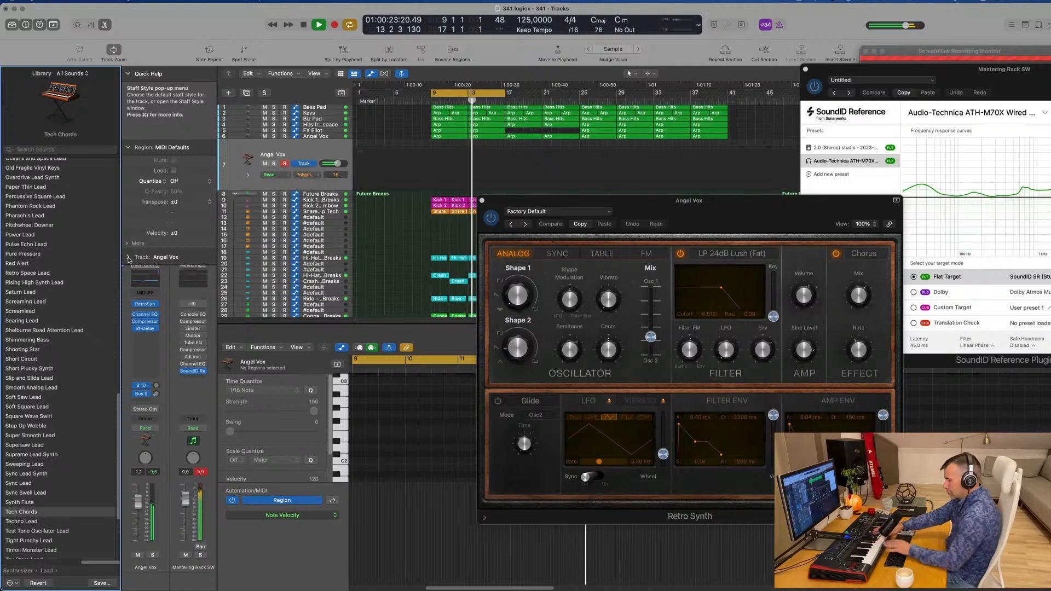
- Record a Tech Chords part on the duplicated track from bar 9 into bar 15
key(r)
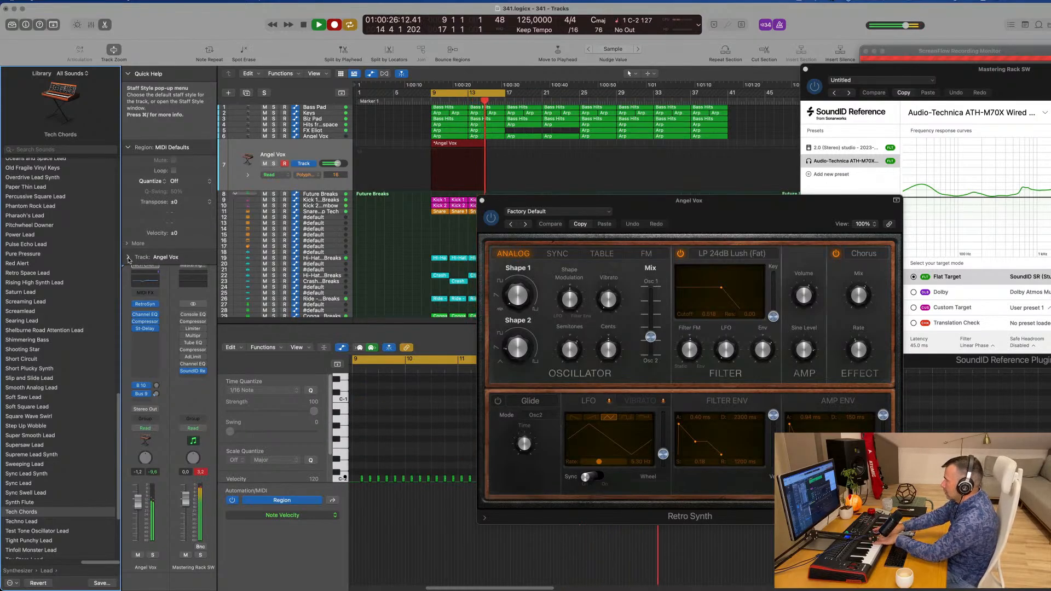
key(space)
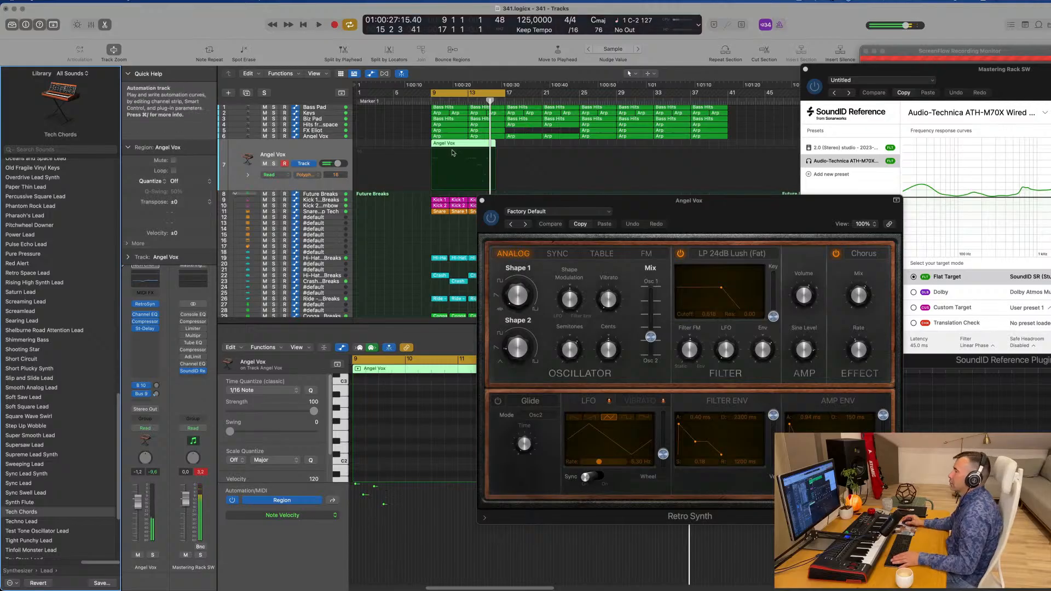
key(space)
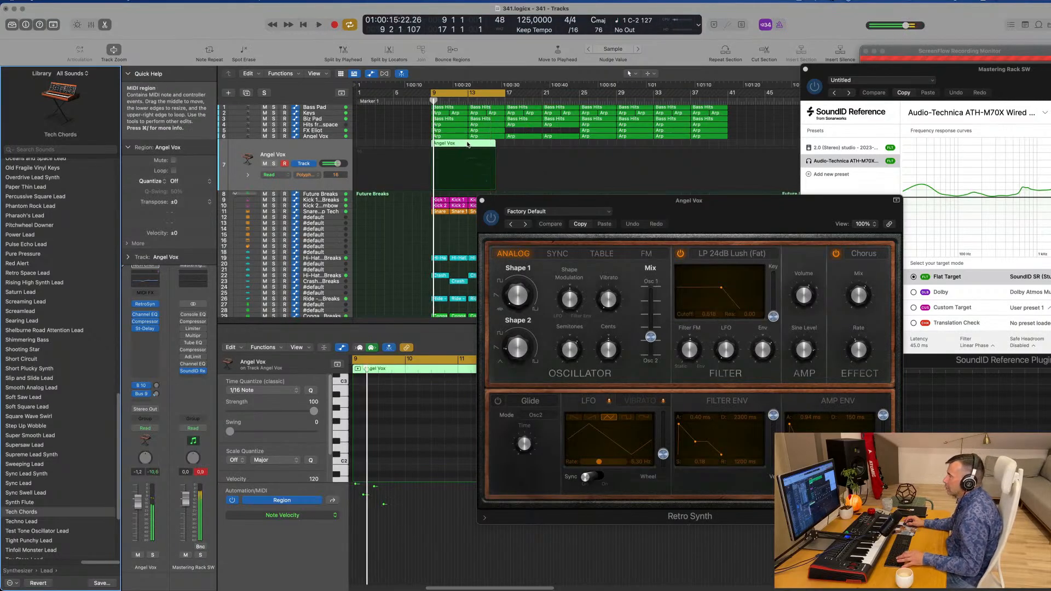
- Split the recorded region at bar 13, keep only its second part and fit that to bars 9 to 13
super+double_click(467, 141)
click(458, 143)
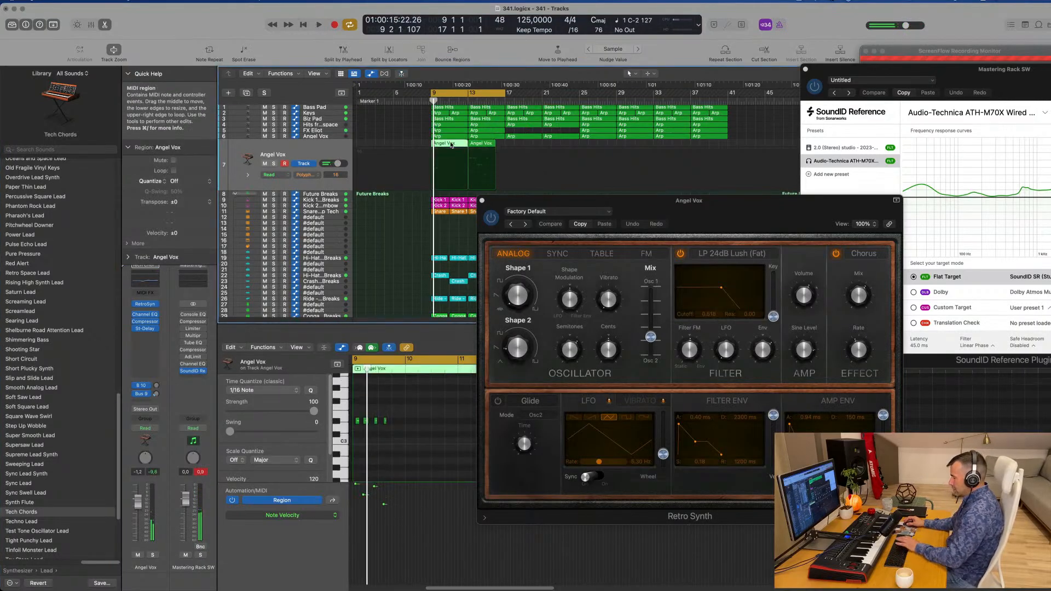
key(BackSpace)
drag(492, 148, 467, 148)
- Move the instrument window off the Piano Roll, then select and audition all the recorded notes of the region
drag(591, 206, 777, 188)
click(457, 417)
key(space)
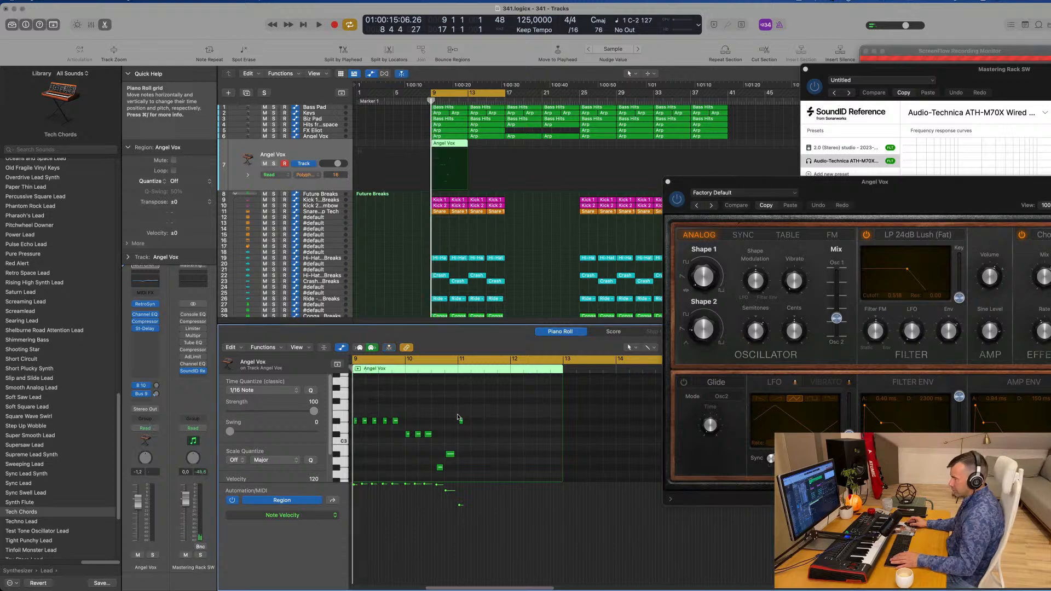
key(super+space)
key(Escape)
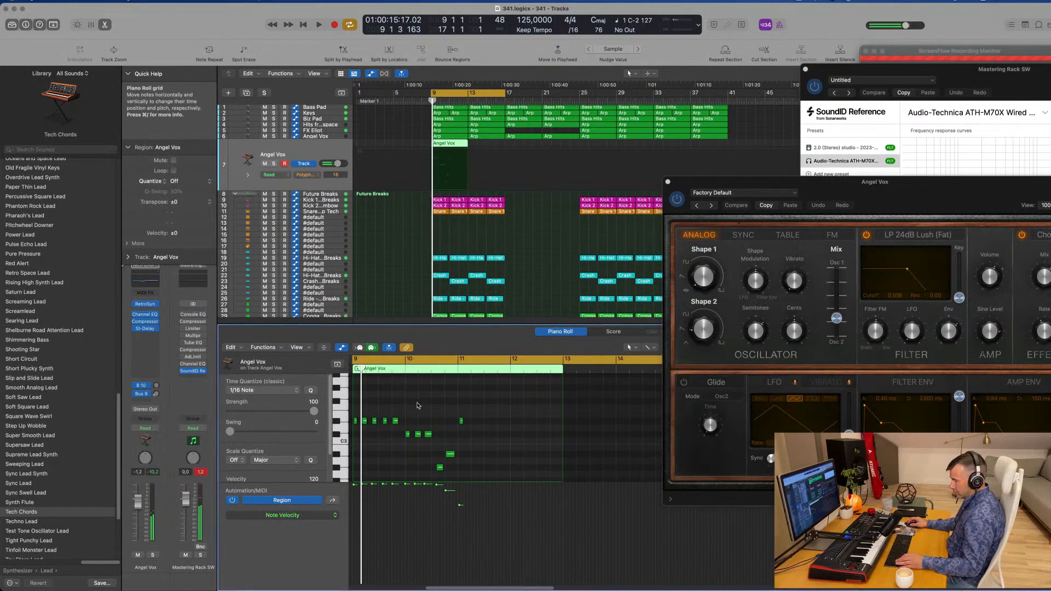
key(space)
key(super+Right)
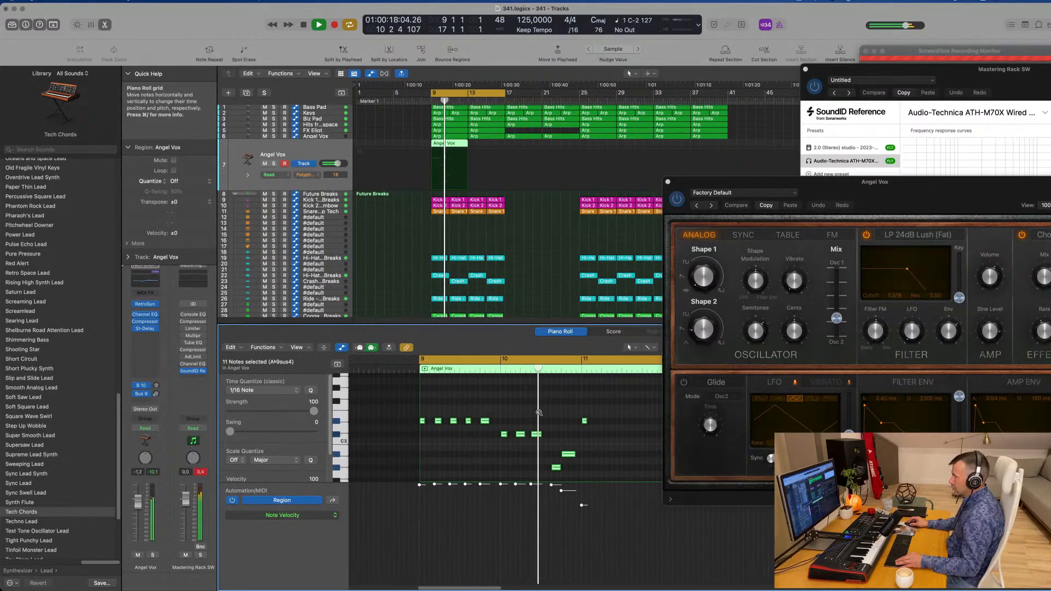
key(super+Left)
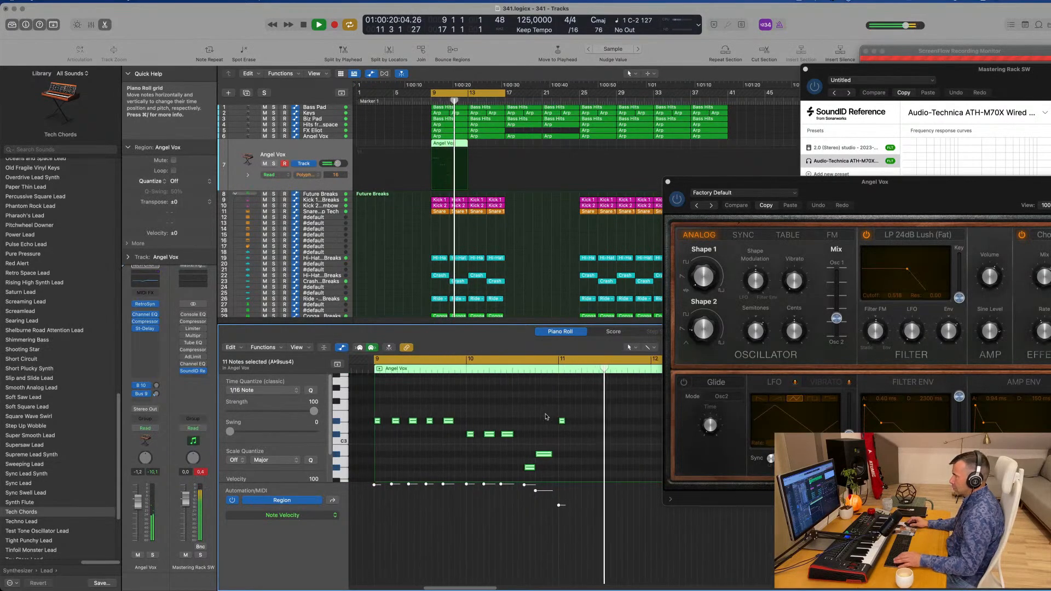
- Delete the stray last note at bar 11 in the Piano Roll and replay the cycle
drag(564, 422, 558, 423)
key(super+z)
click(563, 427)
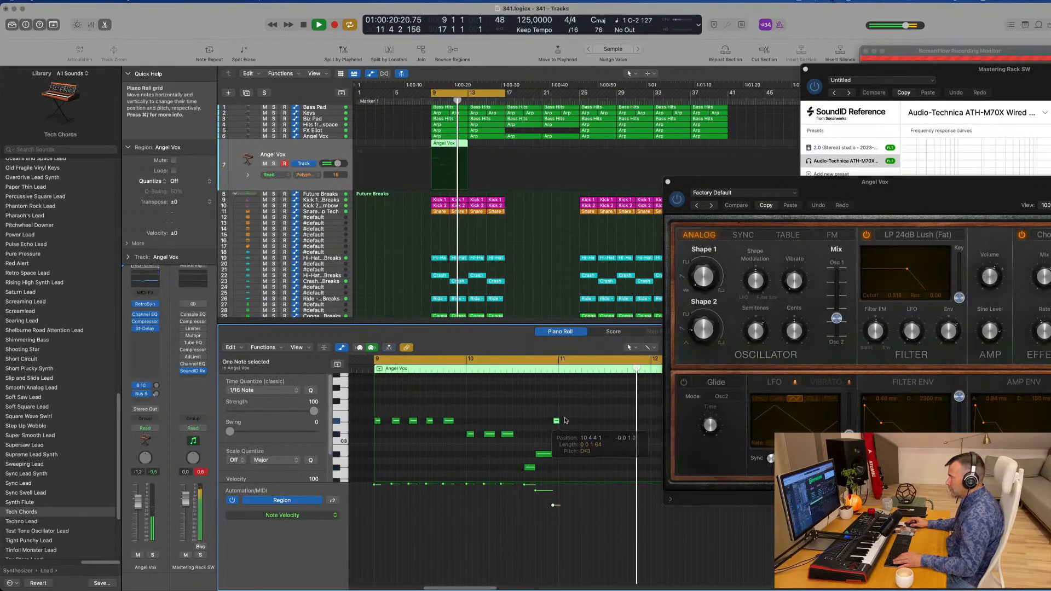
key(BackSpace)
scroll(575, 455, down, 2)
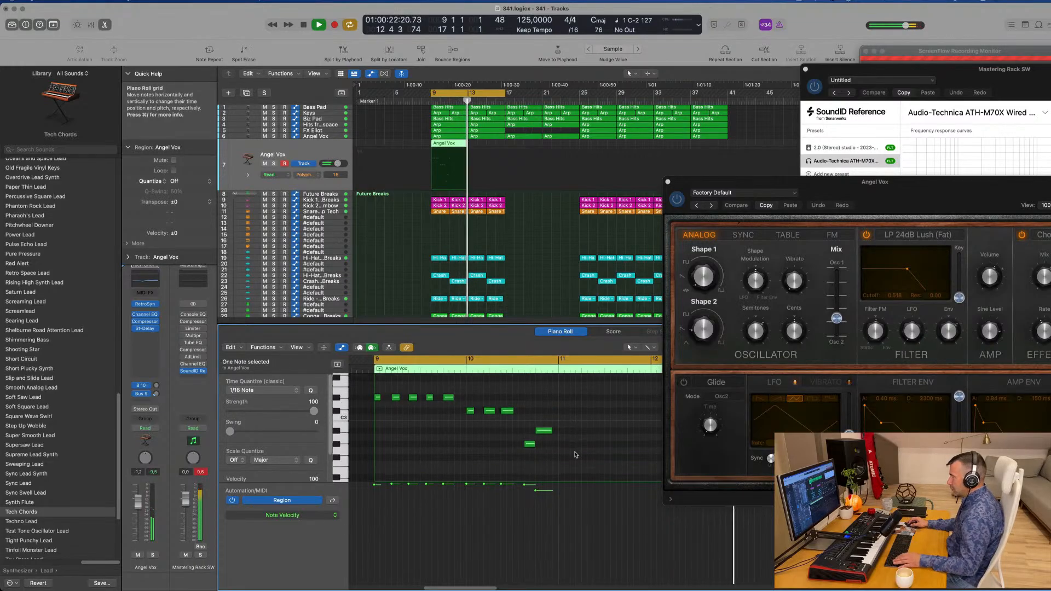
key(space)
key(space)
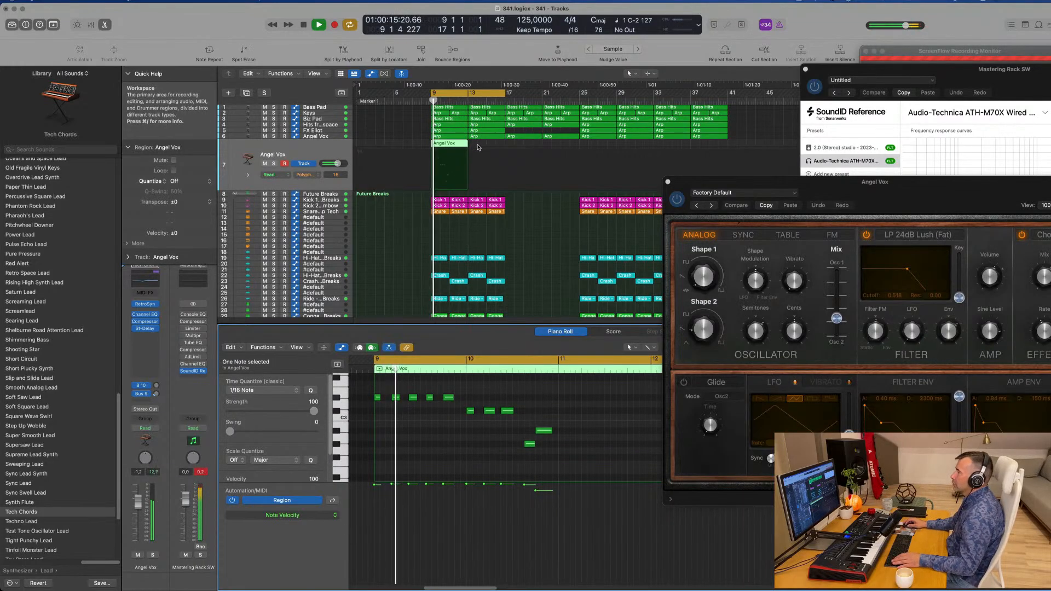
- Copy the ten-note phrase in bars 9 and 10 so that the duplicate starts at bar 11
click(437, 147)
scroll(564, 444, down, 5)
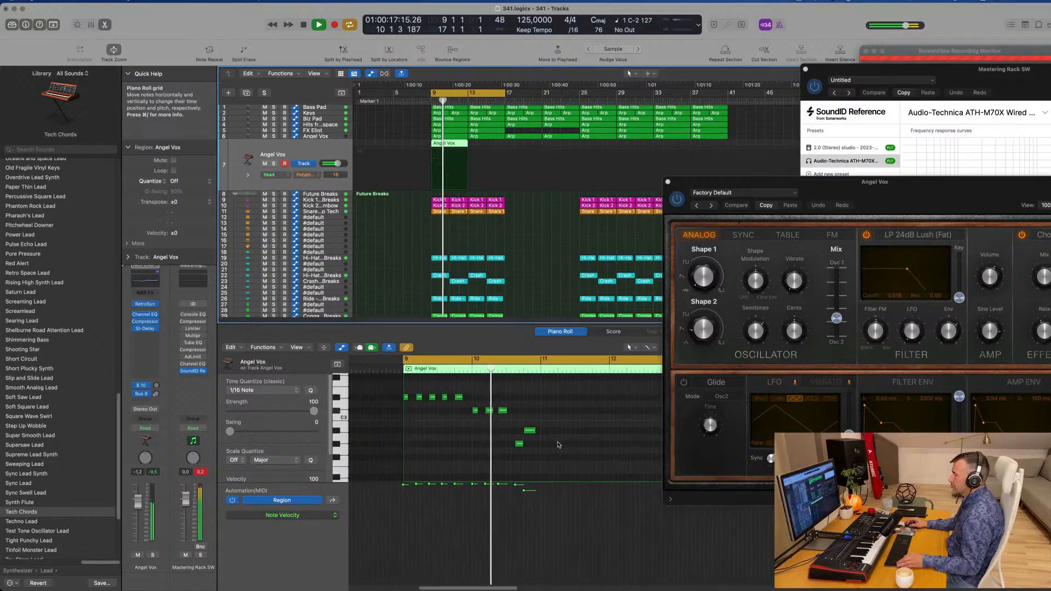
click(564, 429)
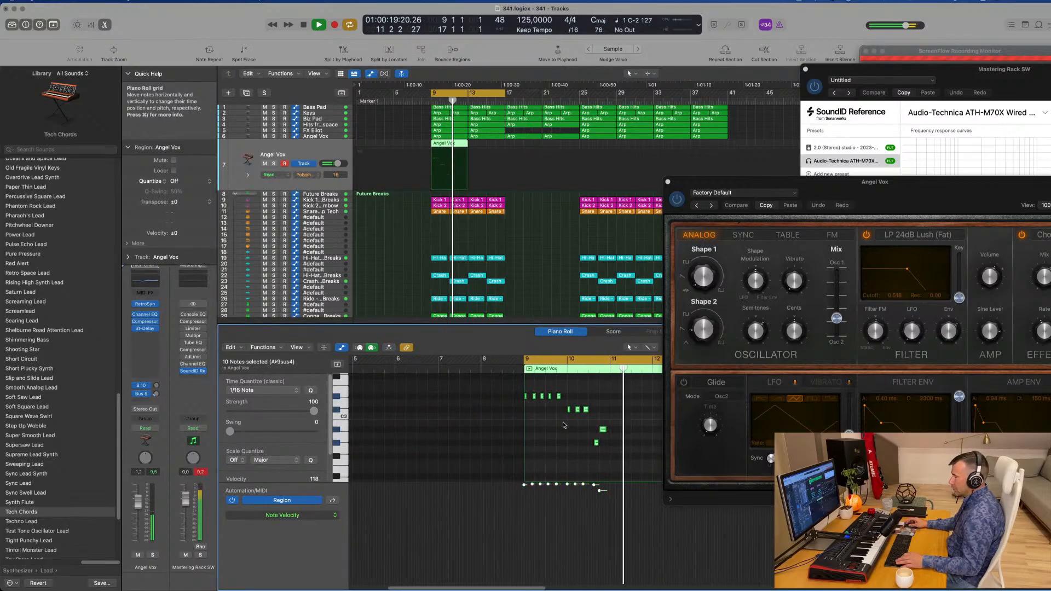
drag(554, 398, 612, 400)
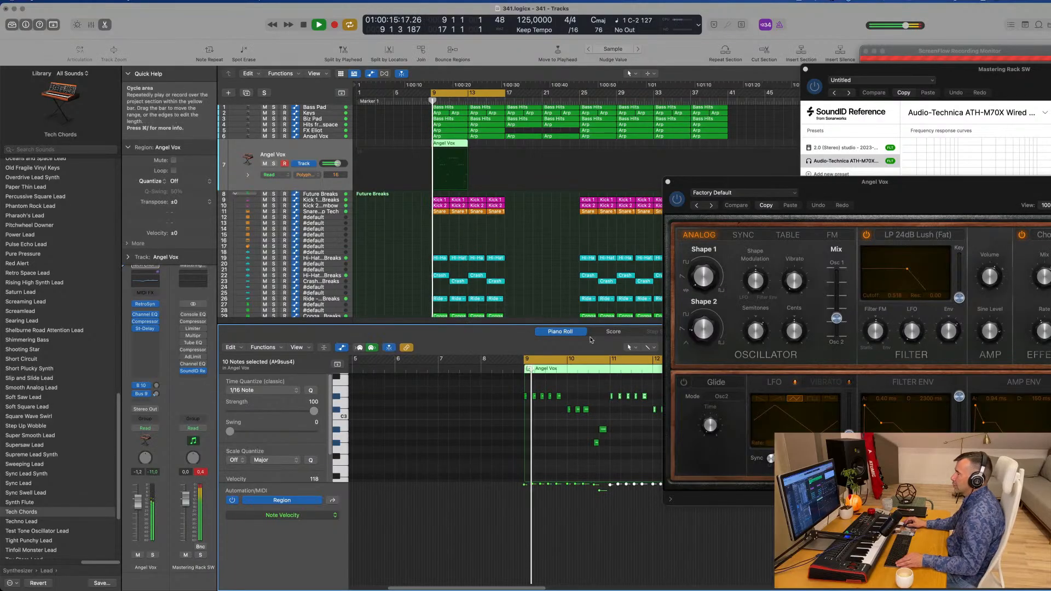
- Repeat the edited four-bar region once on the duplicated track so the copy fills bars 13 to 17
drag(837, 189, 792, 190)
drag(468, 147, 421, 147)
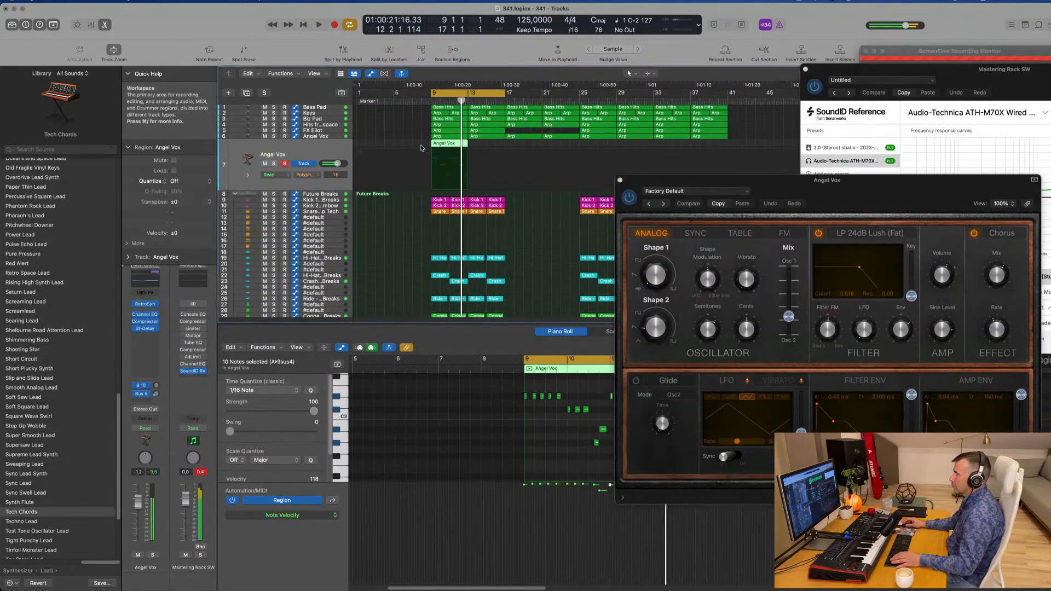
key(Return)
key(super+r)
key(Return)
- Shift the Retro Synth oscillator mix toward Osc 1 and set the track volume to about 0.7 dB
drag(818, 181, 726, 155)
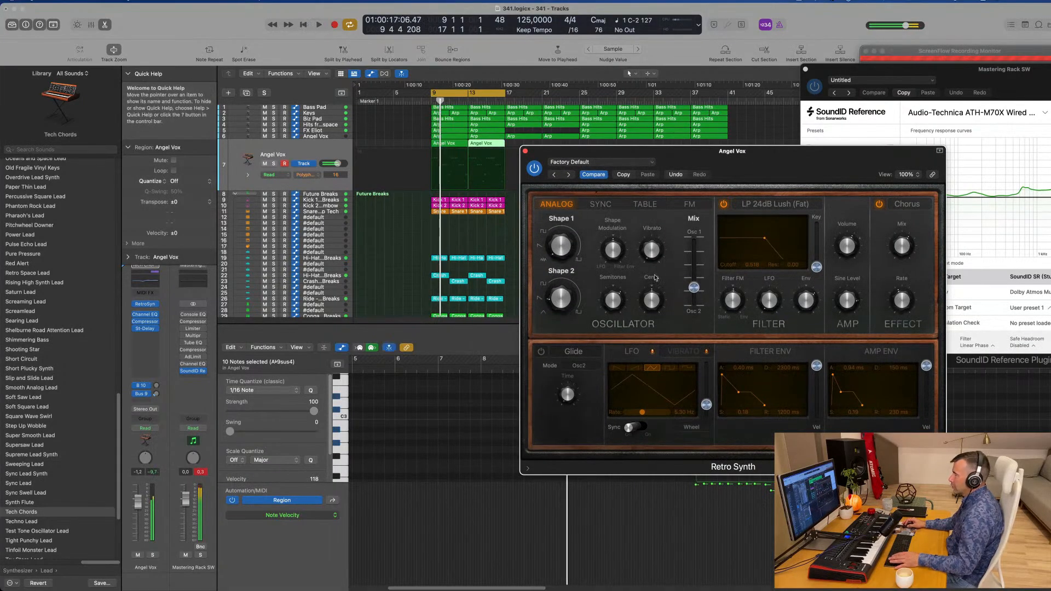
key(space)
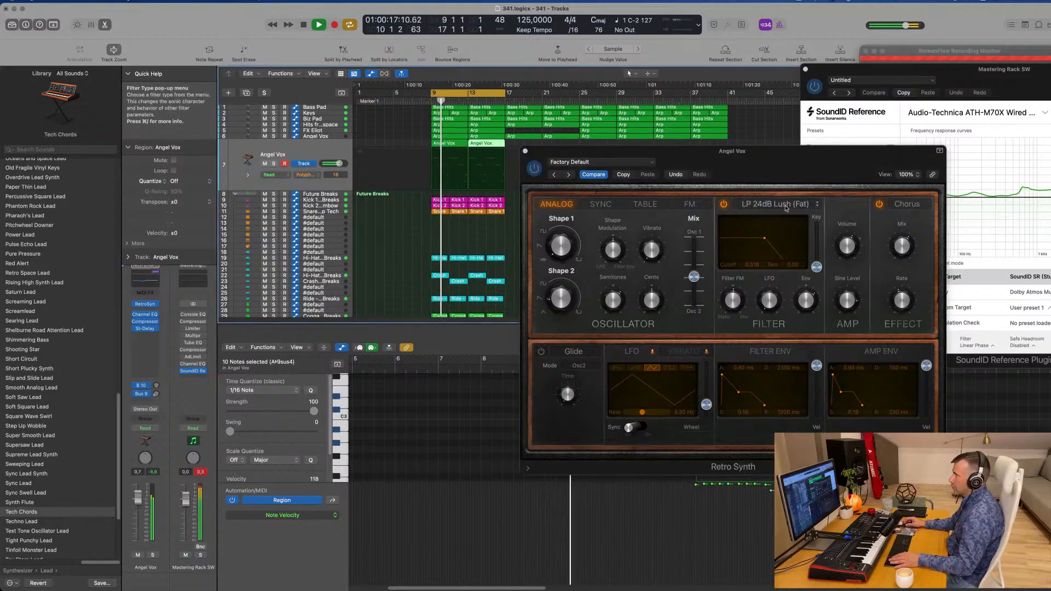
- Raise the Retro Synth filter cutoff and set the resonance to about 0.07 while the cycle plays
drag(732, 168, 568, 181)
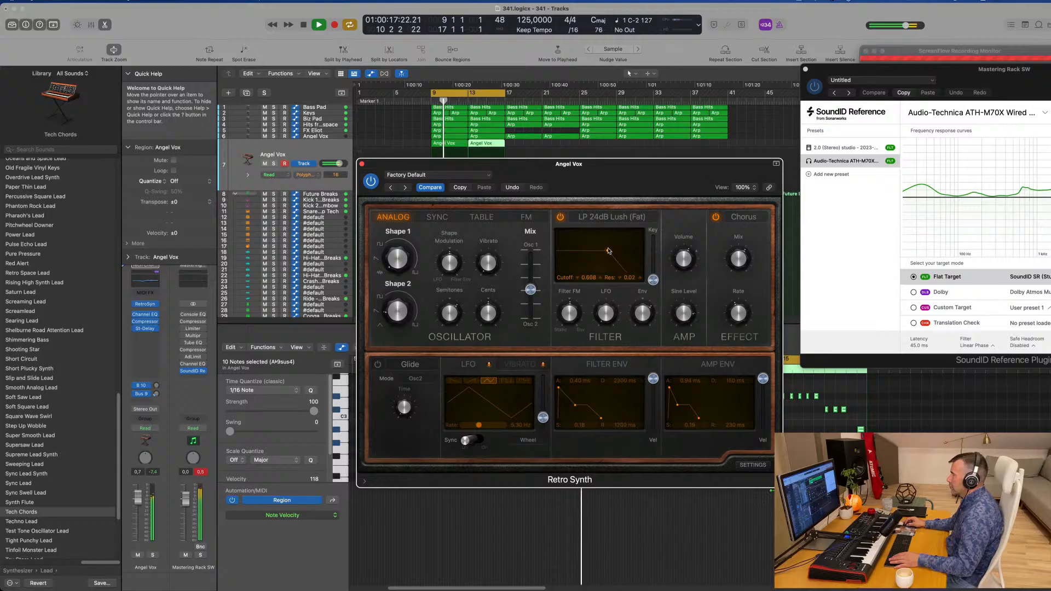
drag(620, 164, 683, 133)
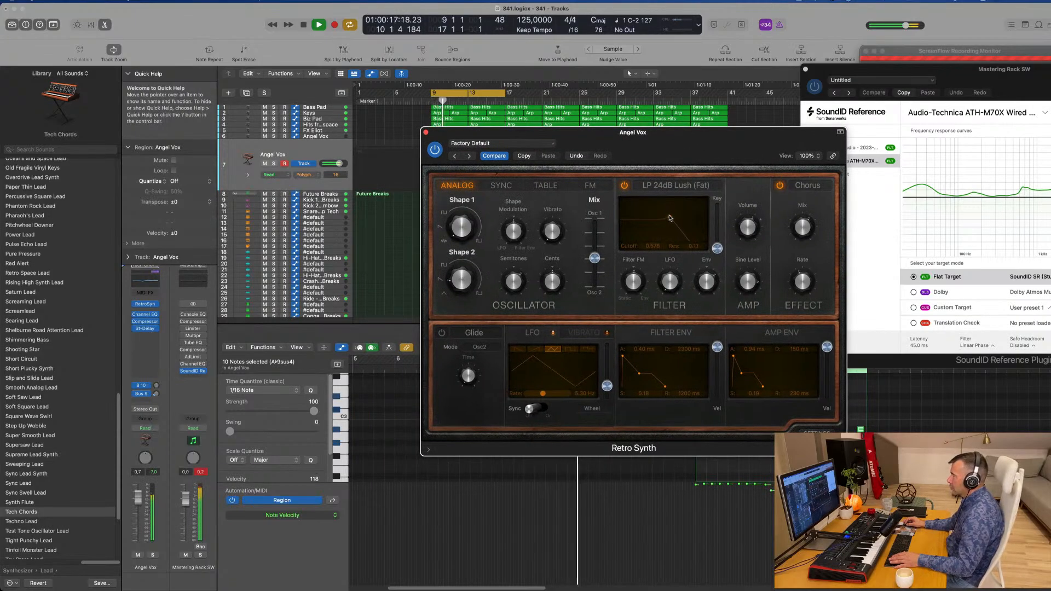
drag(671, 159, 860, 146)
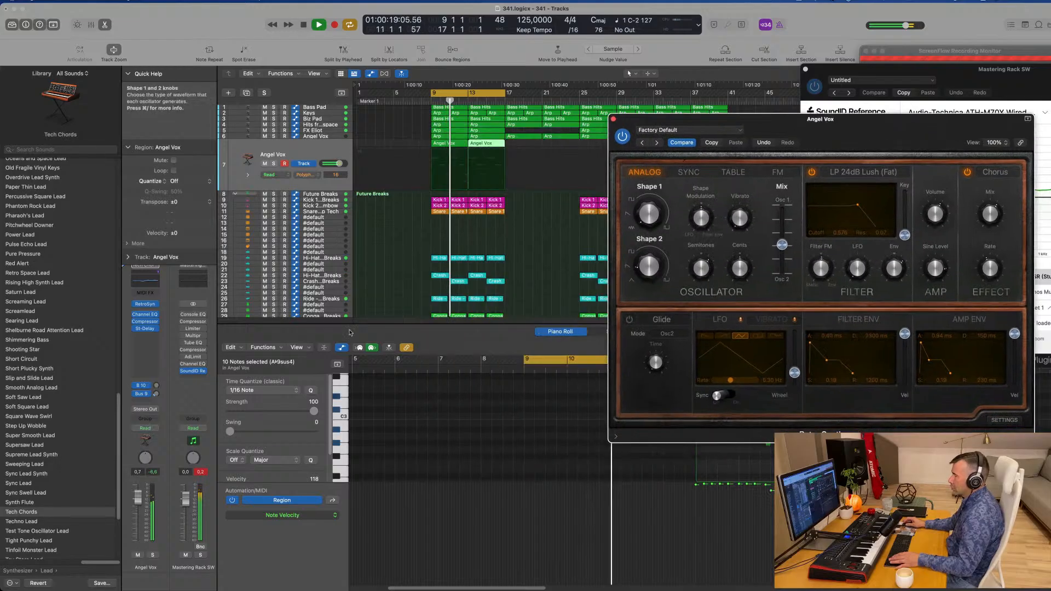
- Set the track's Bus 9 plate reverb send to about -23.6 dB and adjust its Bus 10 send level
click(157, 386)
click(156, 394)
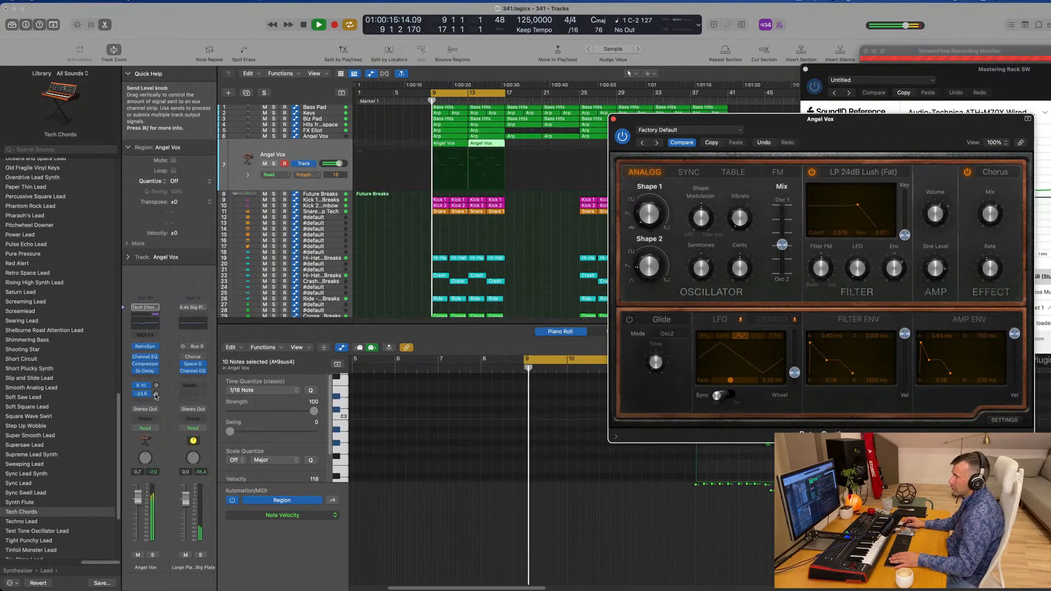
click(156, 386)
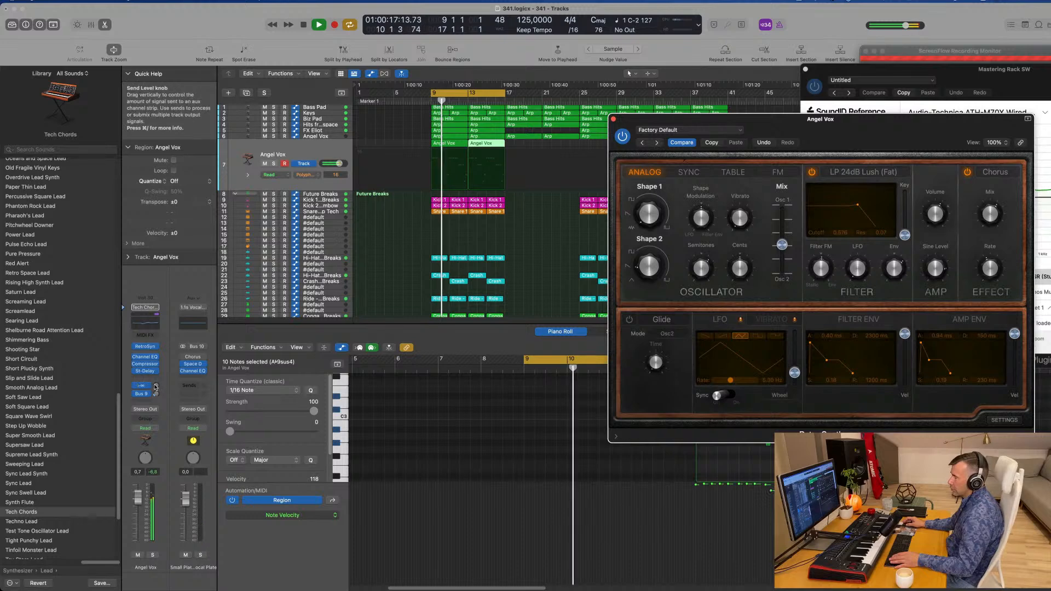
- Add a send to Bus 8 (Aux 8) on the duplicated track and set its level to about -7.5 dB
click(146, 401)
mouse_move(164, 414)
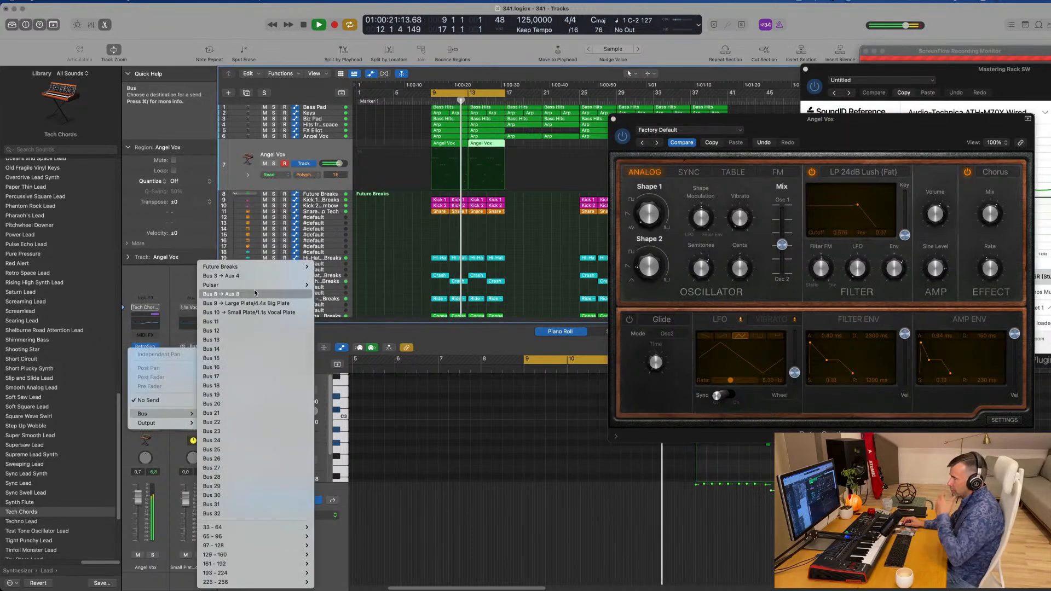
click(233, 291)
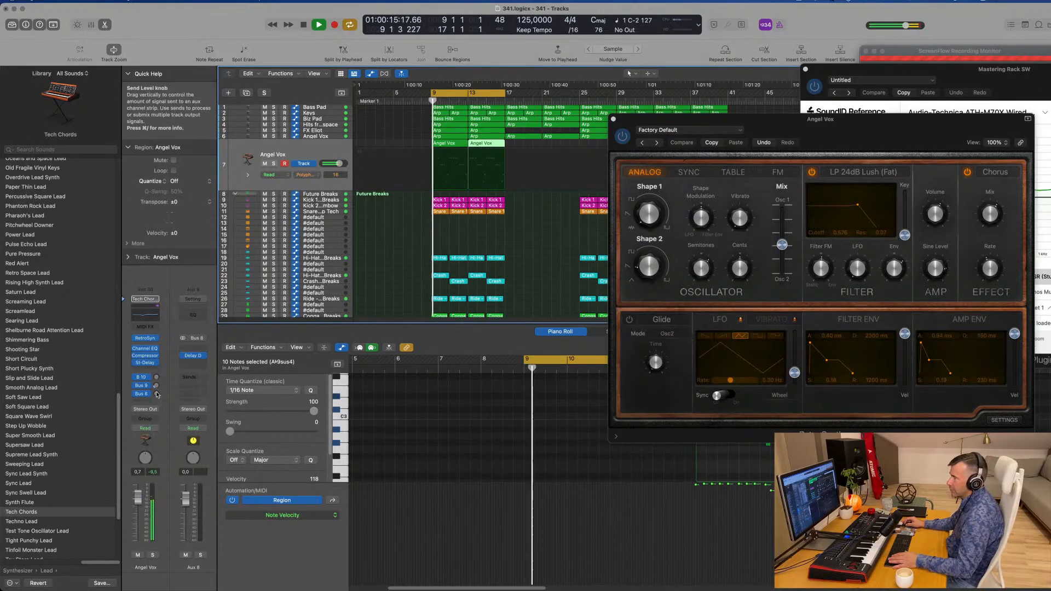
drag(156, 395, 156, 394)
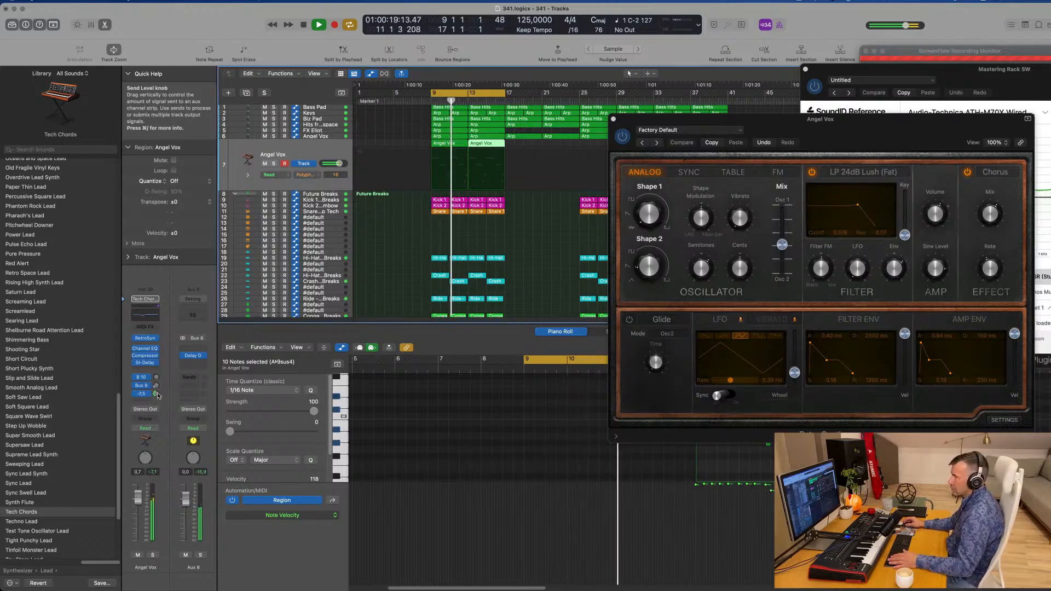
- Close the Retro Synth window and swap the pitches of the last two notes in bar 12 of the first region
drag(860, 122, 582, 266)
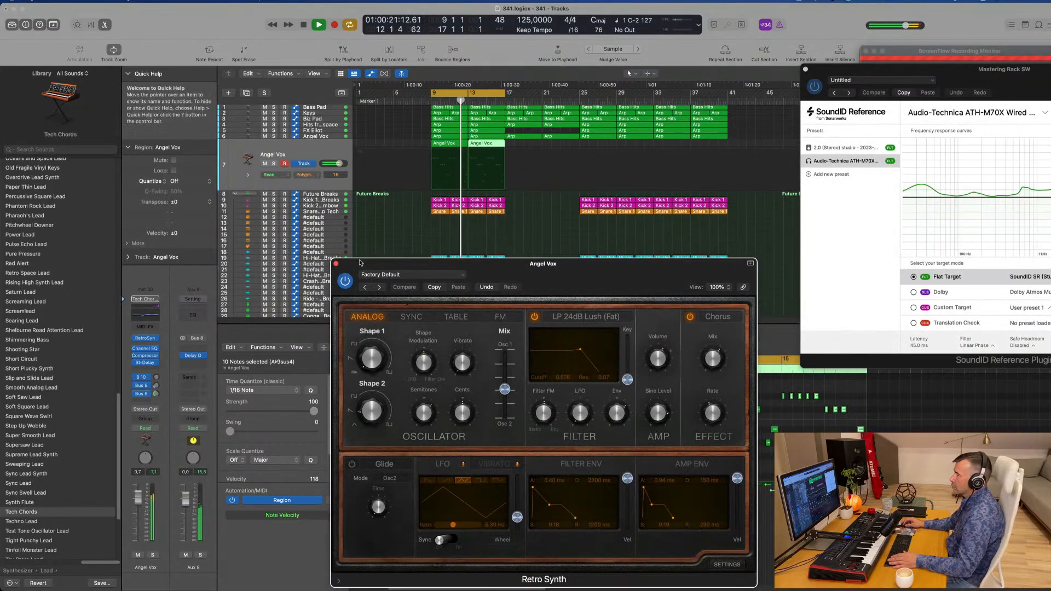
click(337, 263)
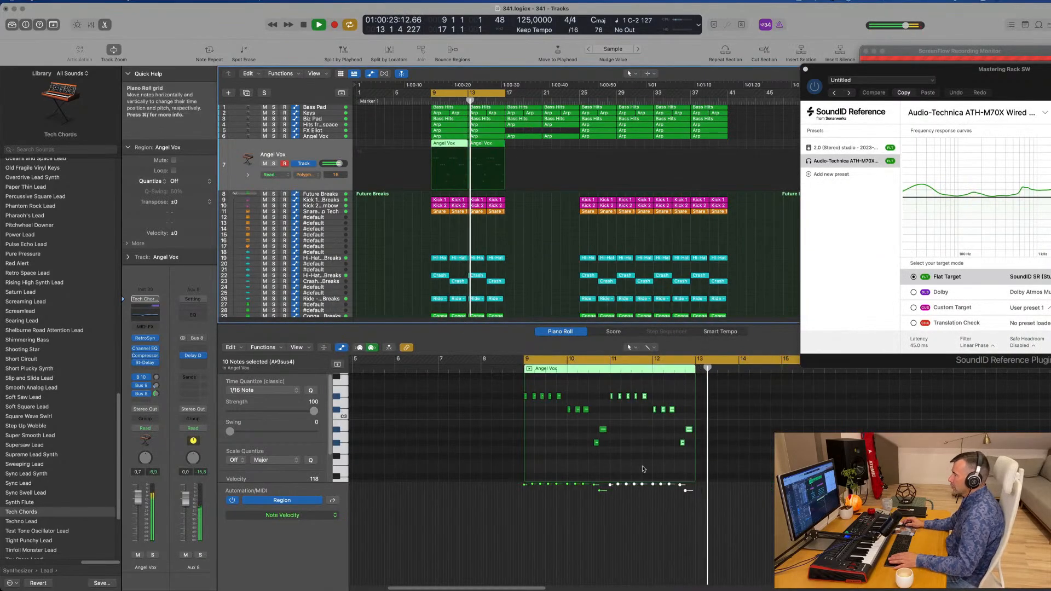
scroll(662, 459, right, 3)
click(656, 453)
key(super+Right)
key(super+Right)
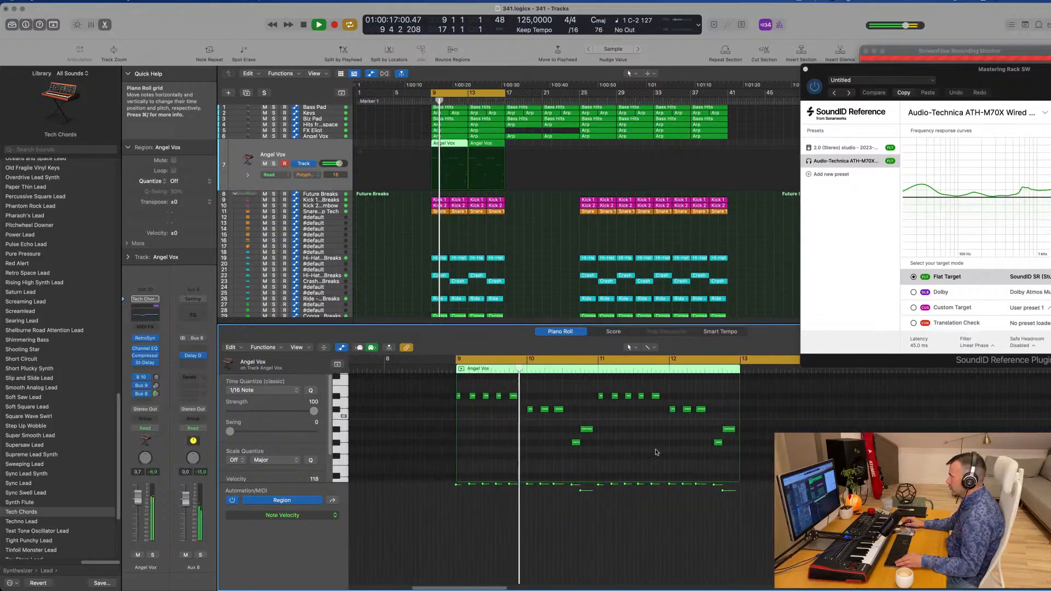
scroll(732, 425, right, 1)
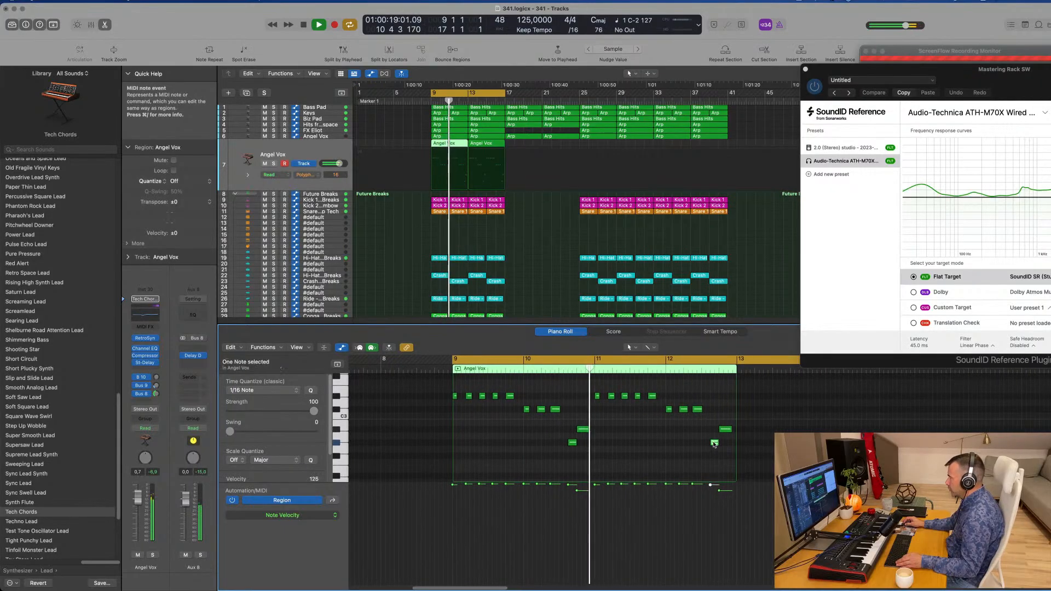
mouse_move(713, 443)
mouse_down()
mouse_move(714, 430)
mouse_move(725, 443)
mouse_up()
click(727, 431)
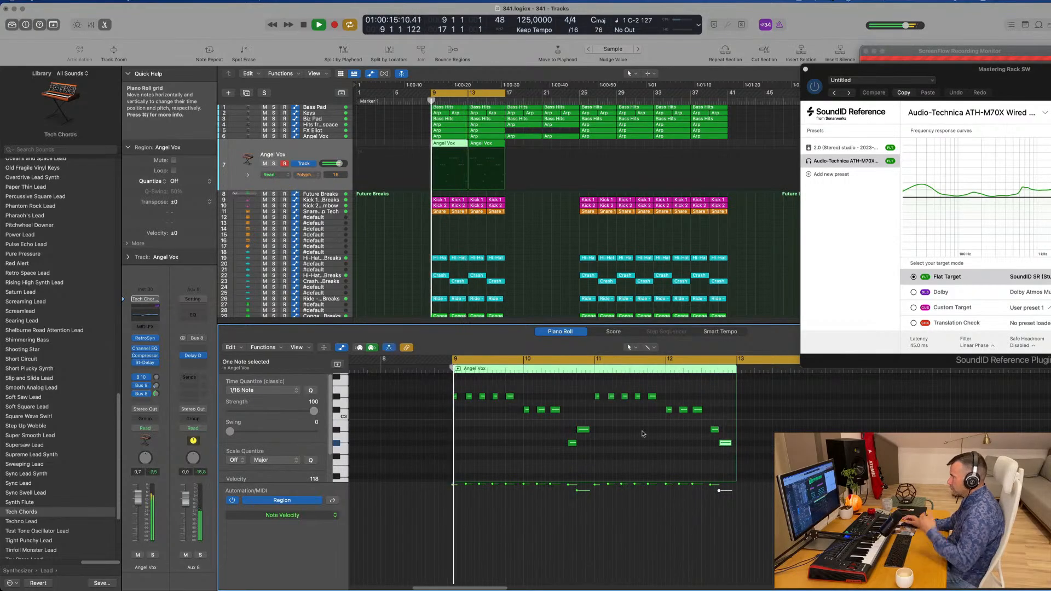
scroll(636, 432, left, 5)
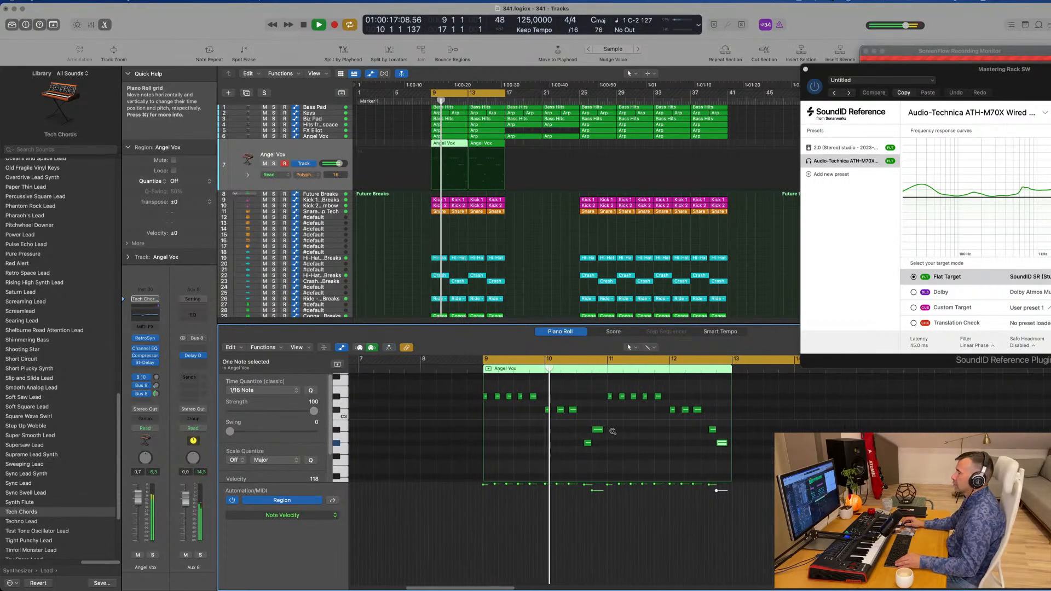
scroll(636, 432, right, 2)
scroll(600, 419, right, 3)
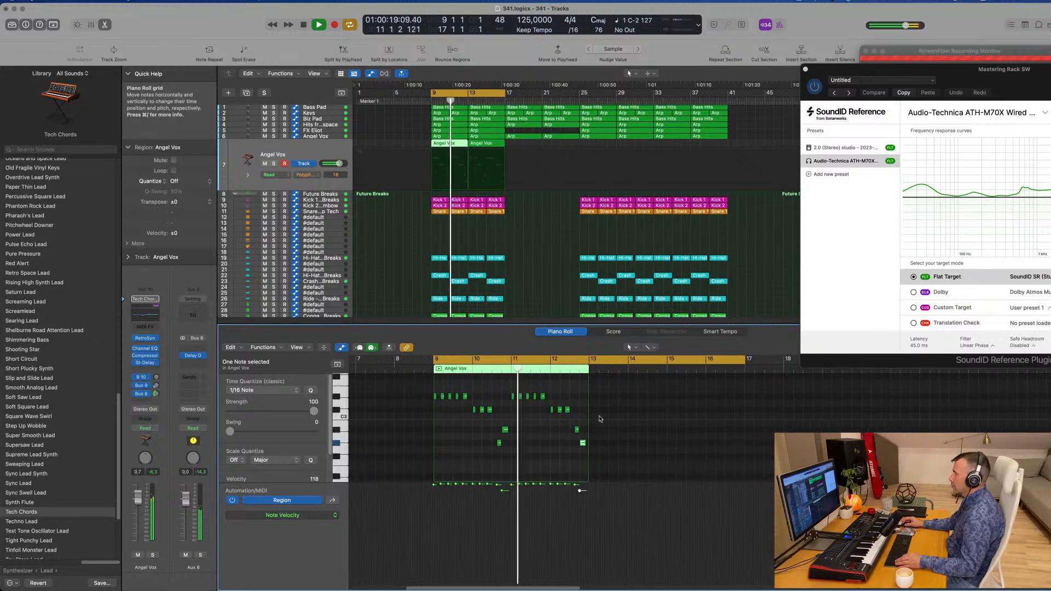
scroll(601, 419, left, 3)
scroll(528, 247, up, 3)
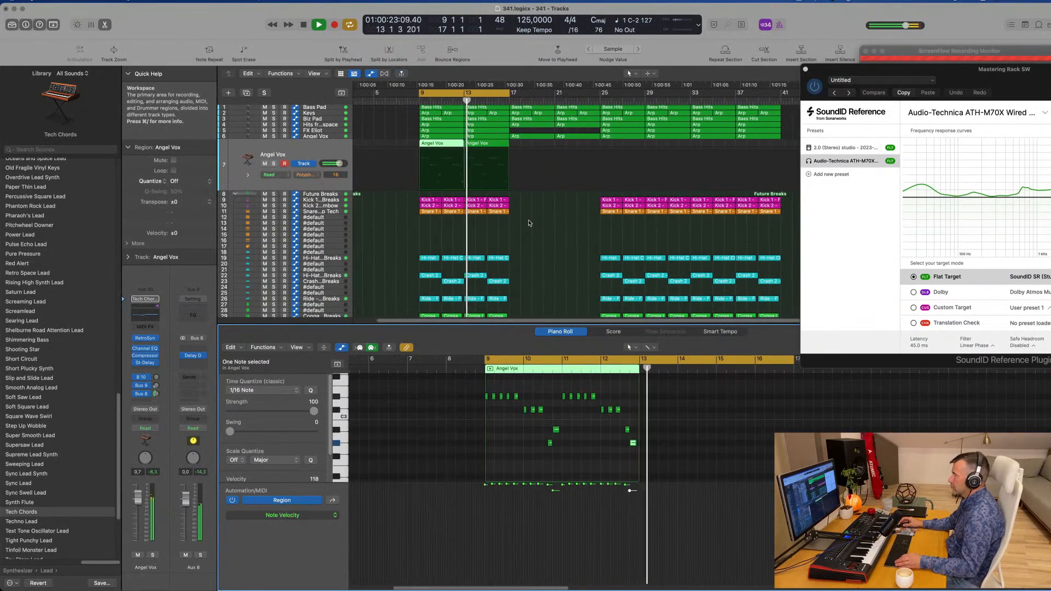
- Replace the Angel Vox region at bar 13 with a repeated copy of the edited region at bar 9
click(481, 145)
key(BackSpace)
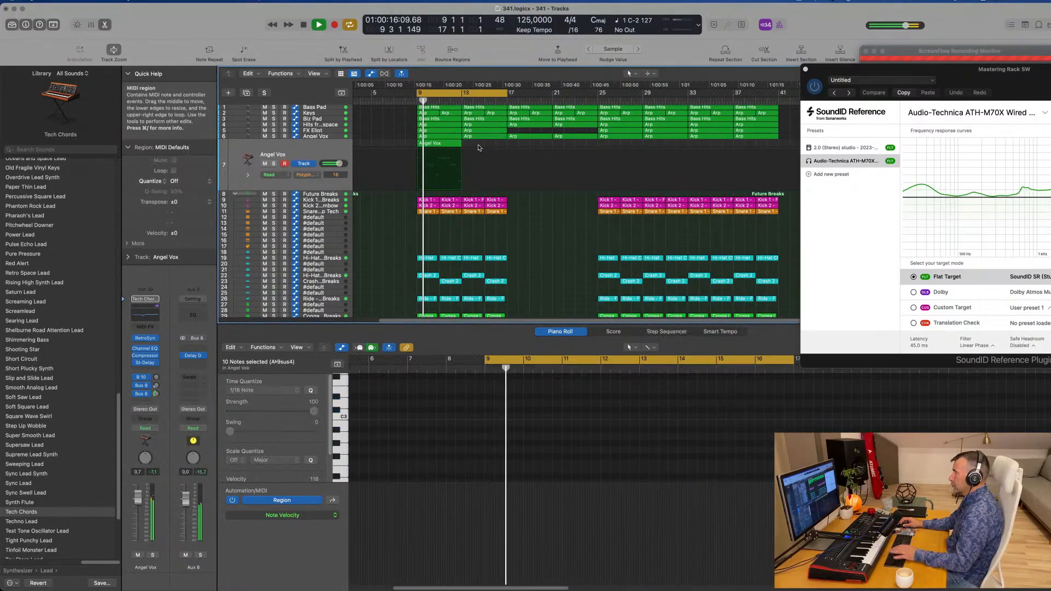
drag(478, 148, 405, 148)
key(super+r)
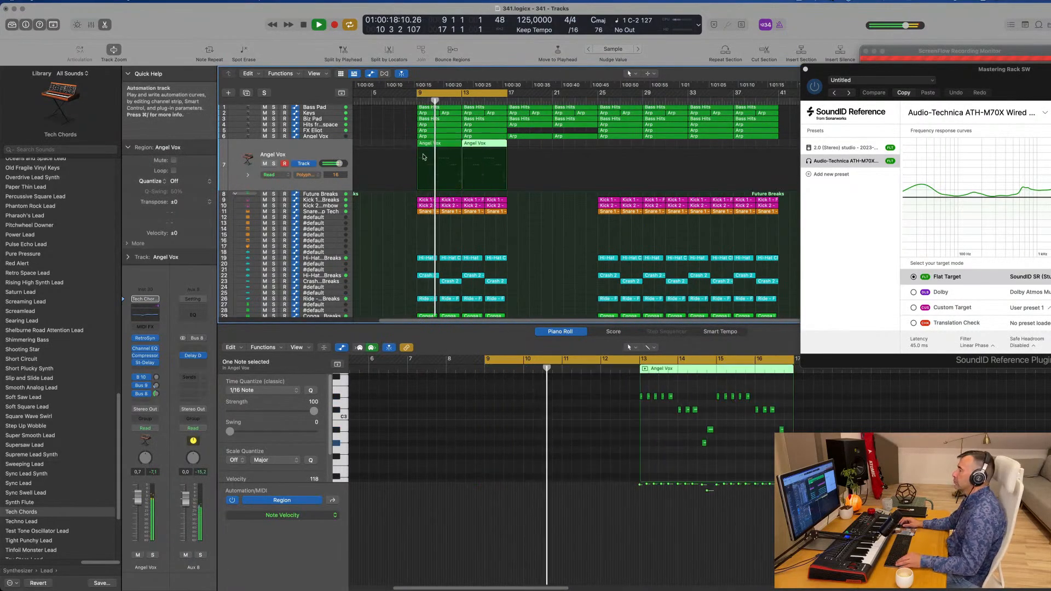
scroll(493, 249, down, 2)
scroll(493, 250, up, 2)
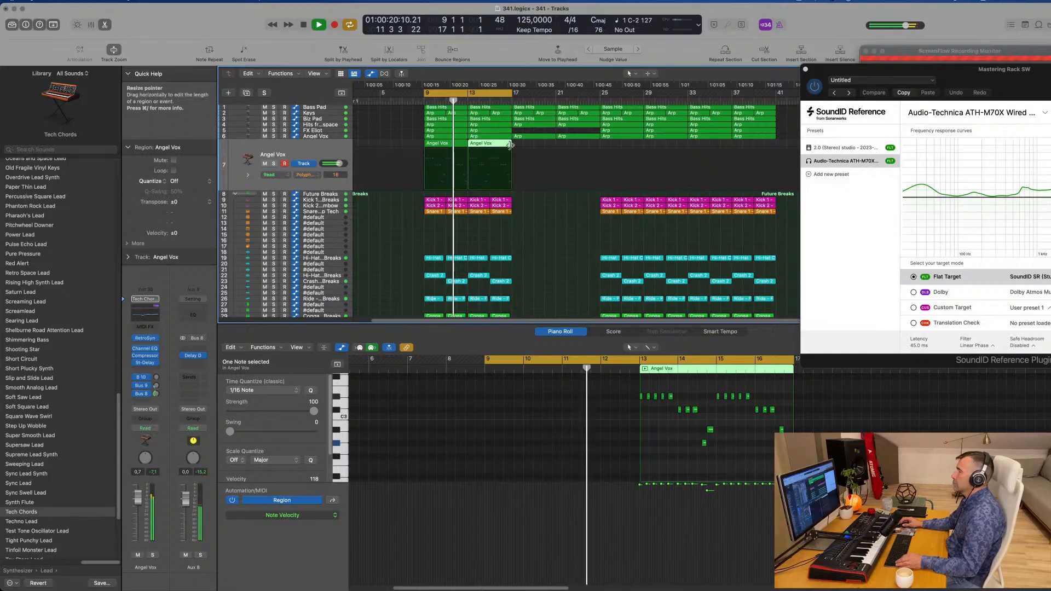
- Raise the Bass Pad track's Alchemy filter cutoff slightly and set the track volume to about -8.6 dB
click(335, 109)
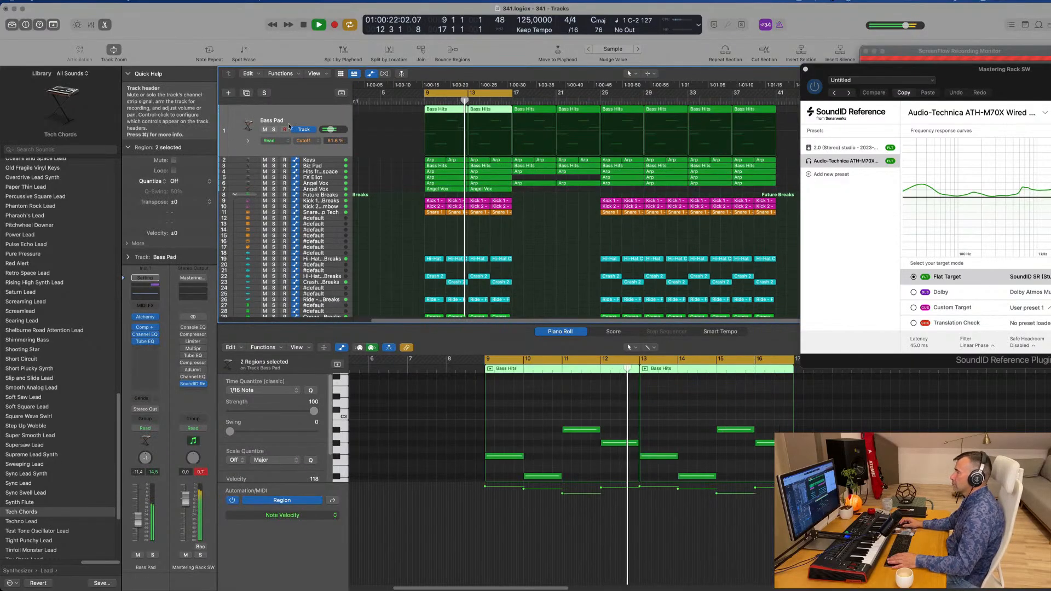
click(145, 317)
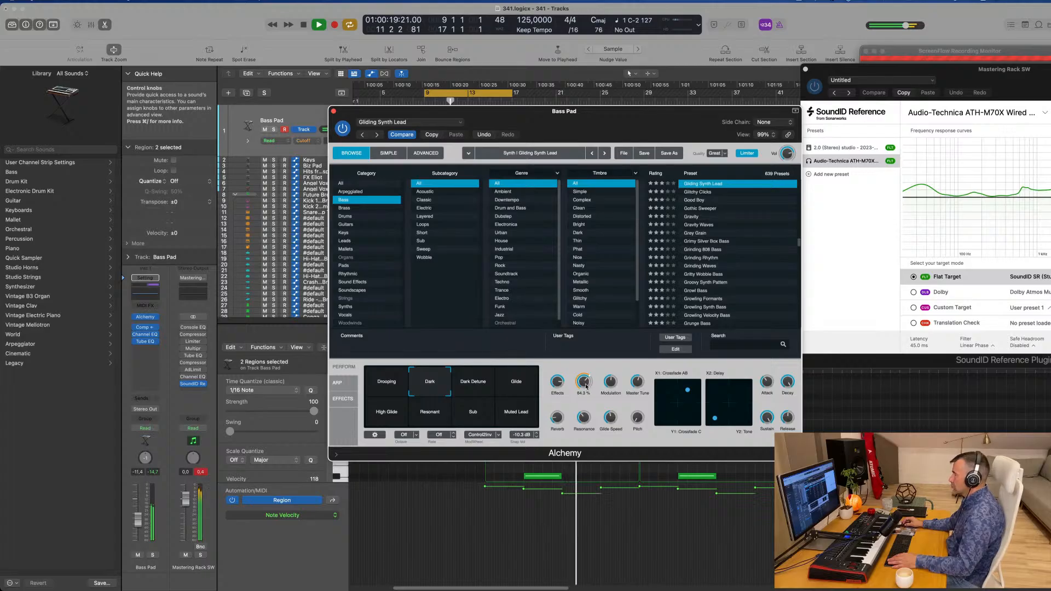
drag(592, 130, 649, 128)
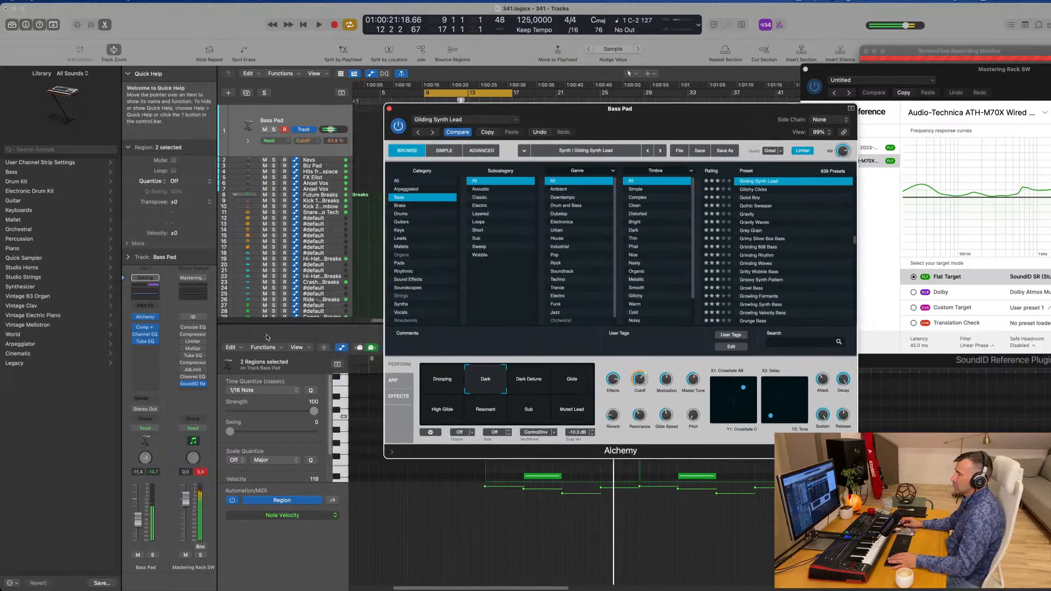
drag(138, 520, 138, 518)
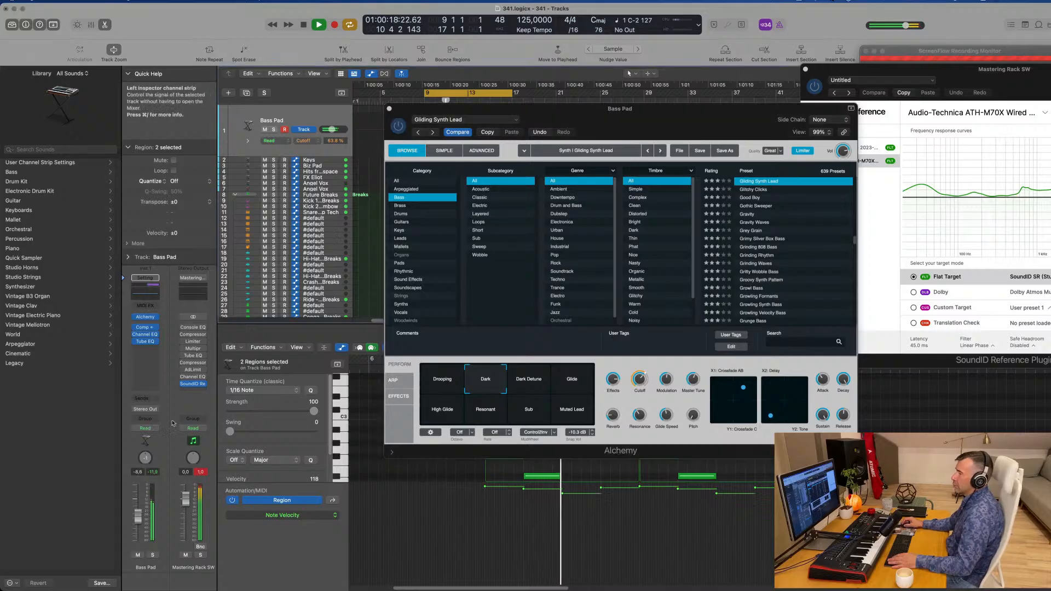
- Boost the low shelf of the Bass Pad's Channel EQ by about 2.3 dB at about 68.5 Hz
click(144, 334)
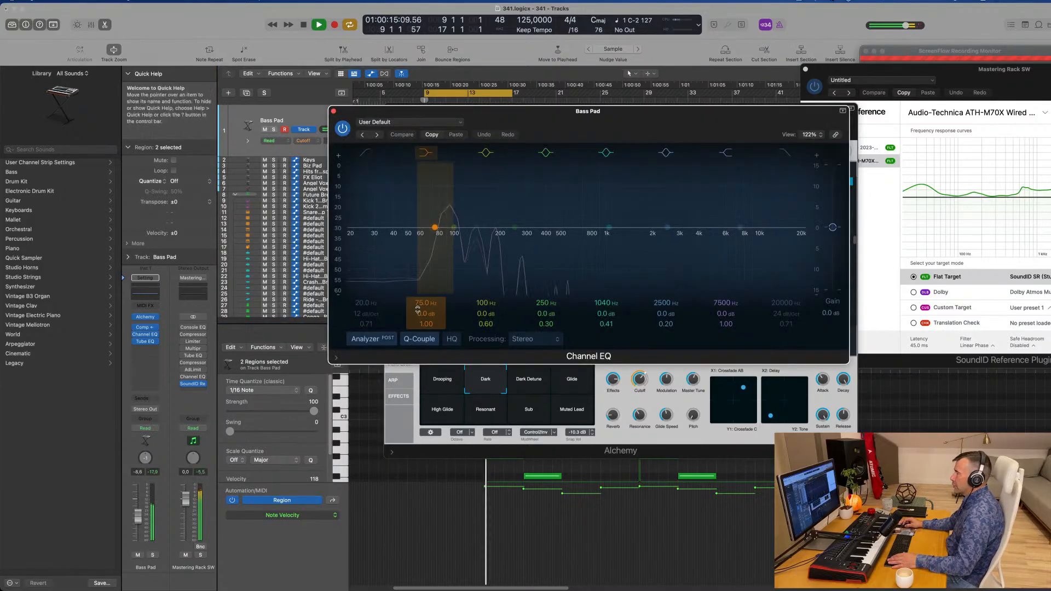
drag(426, 314, 426, 308)
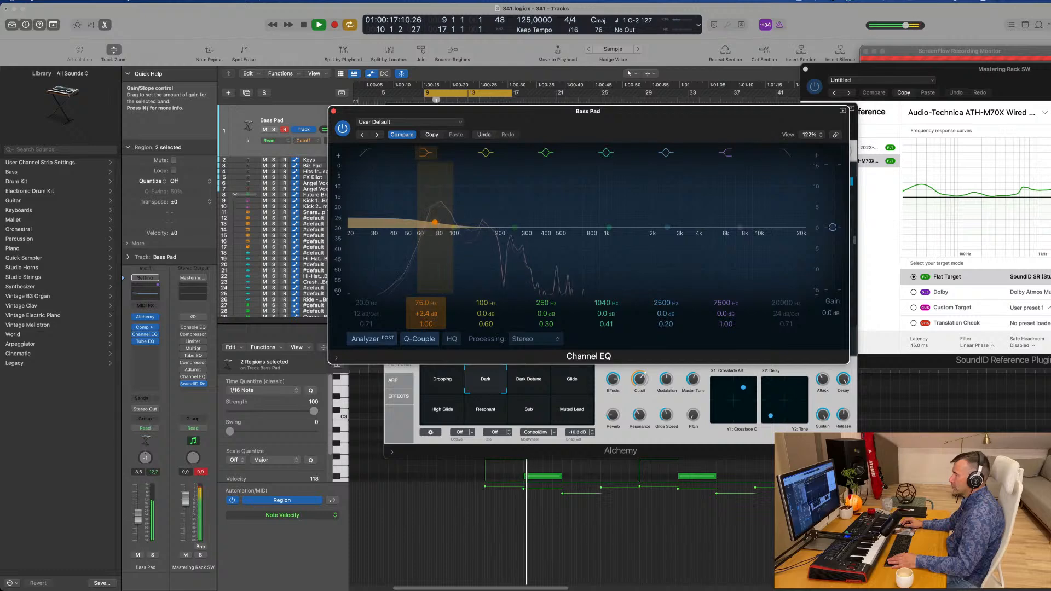
drag(426, 313, 426, 311)
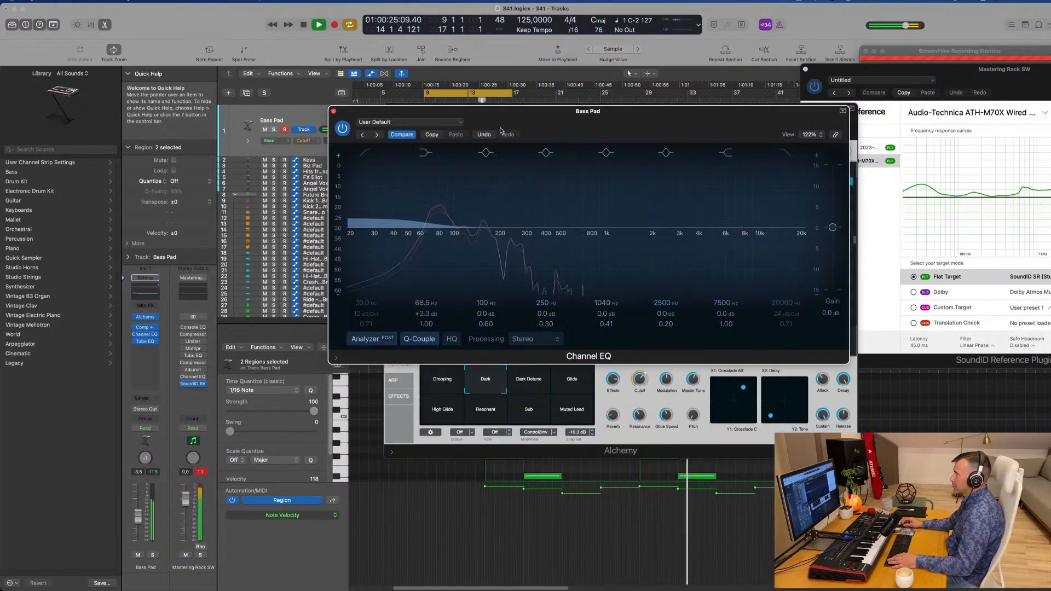
drag(377, 123, 425, 128)
click(383, 116)
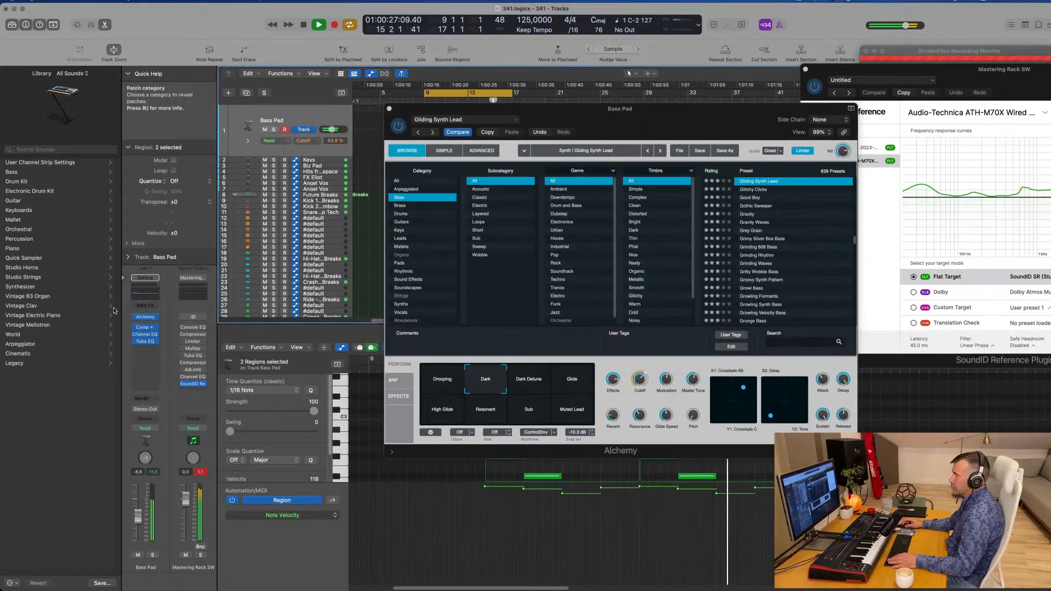
- Set the side chain of the Bass Pad's Compressor to Bus 1 and close the Compressor and Alchemy windows
click(146, 329)
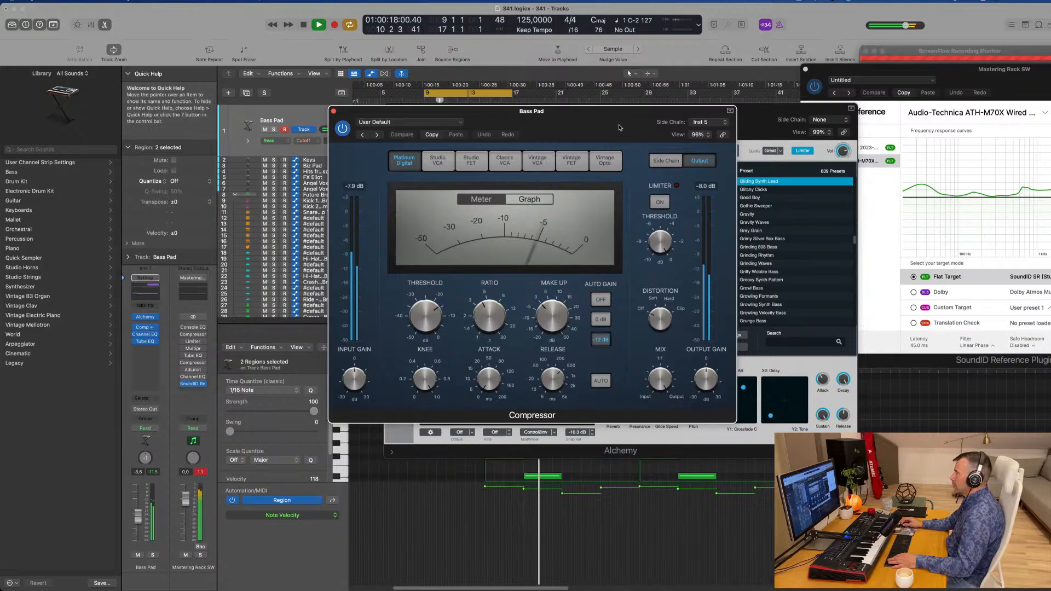
drag(620, 127, 600, 186)
key(space)
click(691, 182)
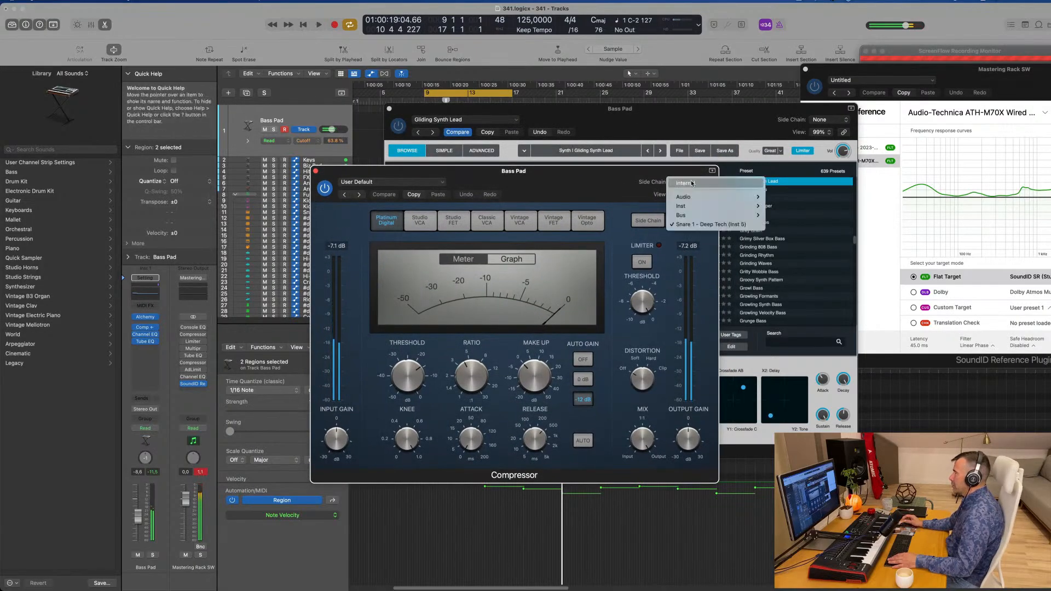
mouse_move(702, 214)
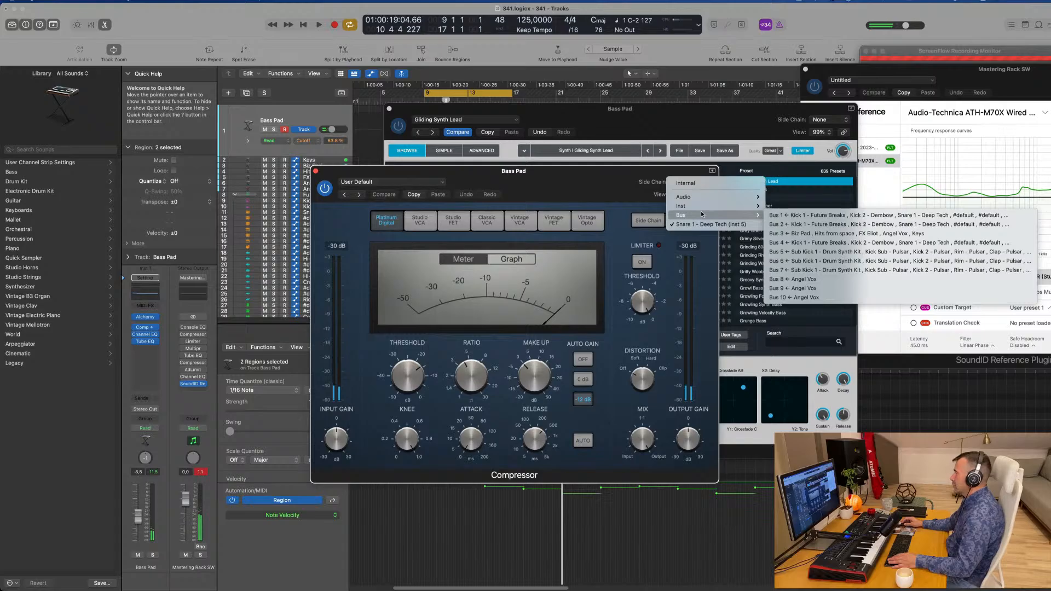
click(794, 215)
drag(586, 179, 683, 176)
key(space)
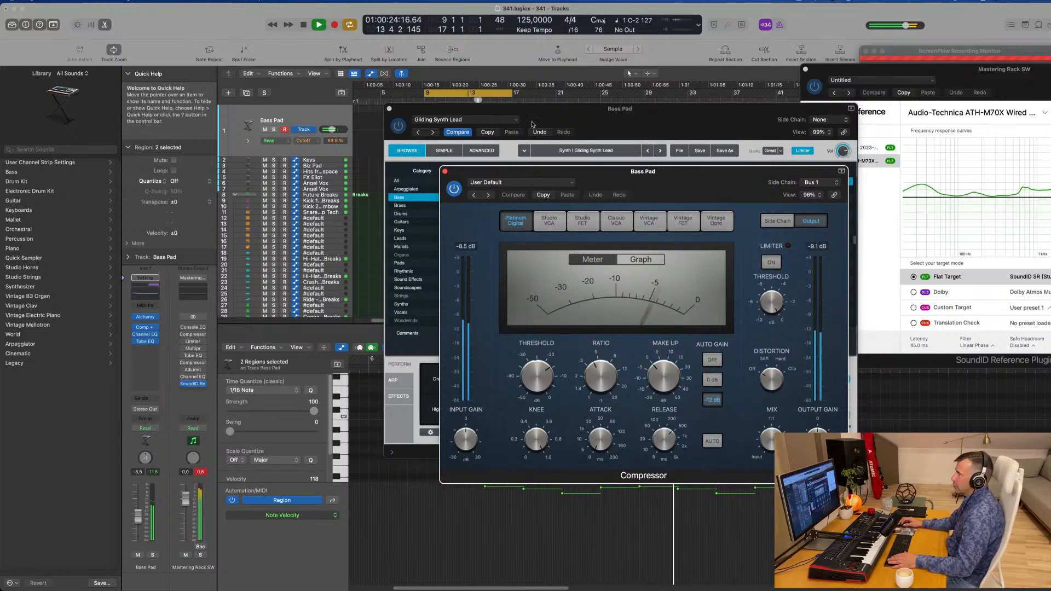
key(super+w)
drag(584, 114, 538, 141)
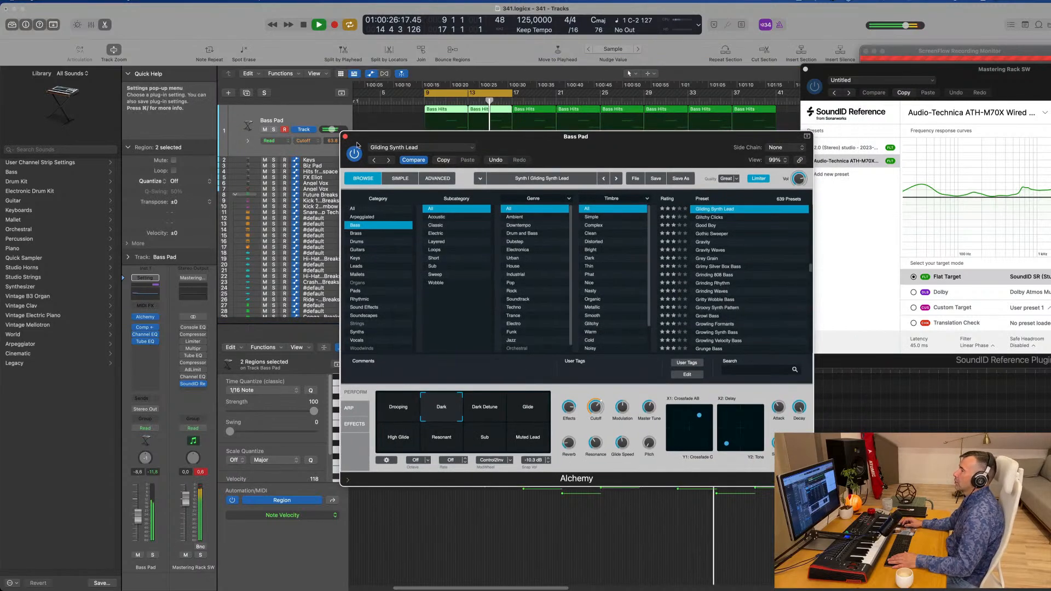
click(345, 136)
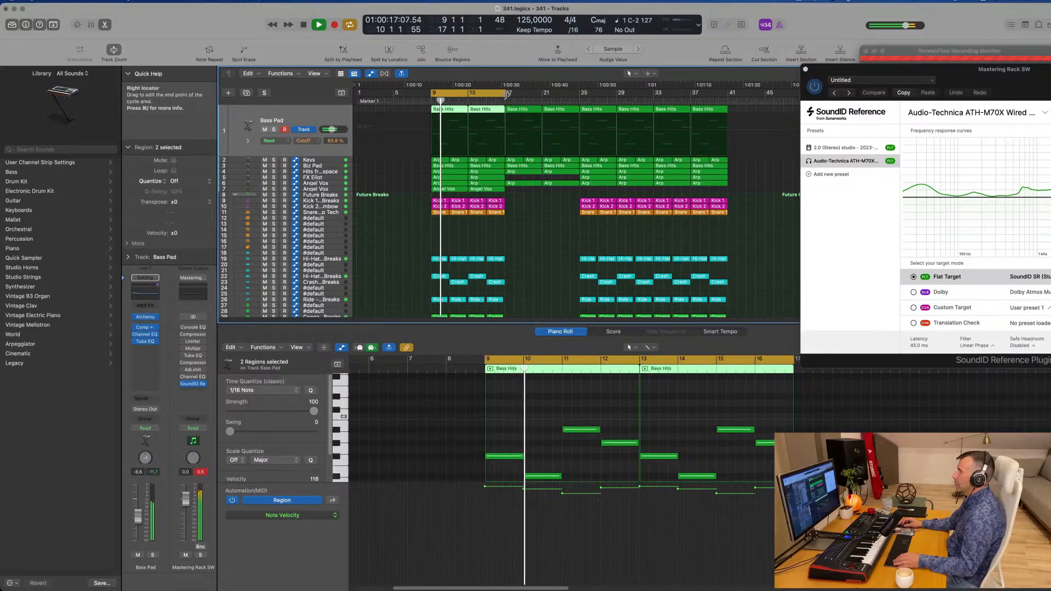
- Extend the cycle range to end at bar 25 and play from bar 17
drag(504, 98, 579, 103)
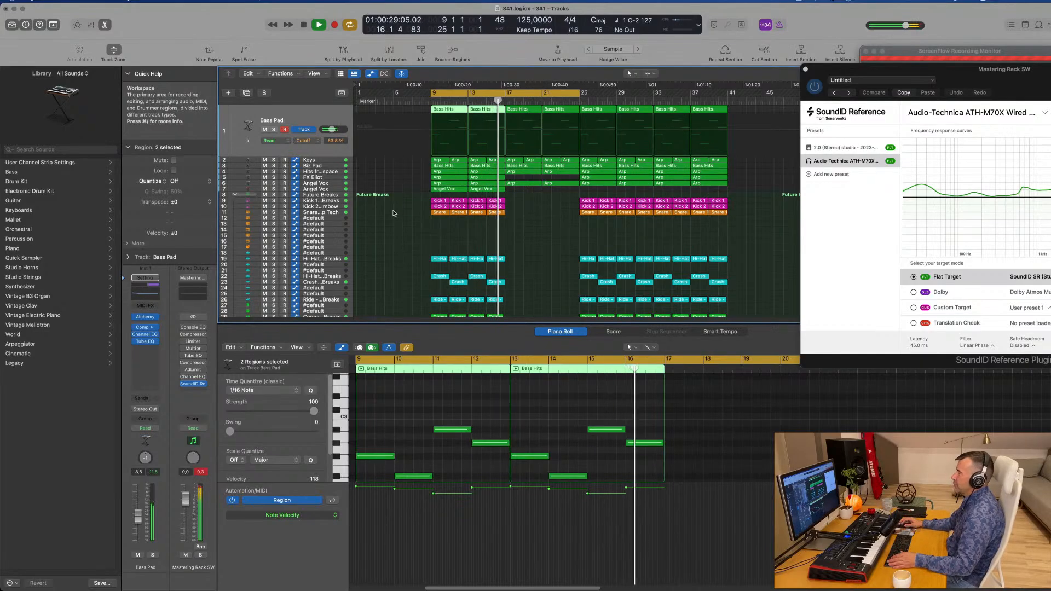
click(396, 220)
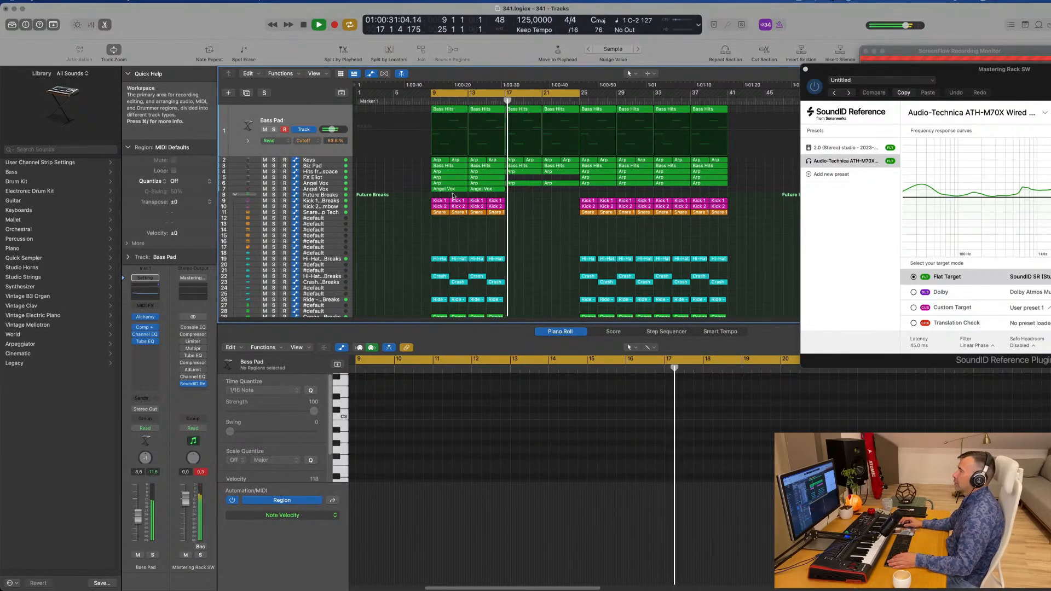
scroll(533, 219, up, 2)
scroll(534, 202, down, 2)
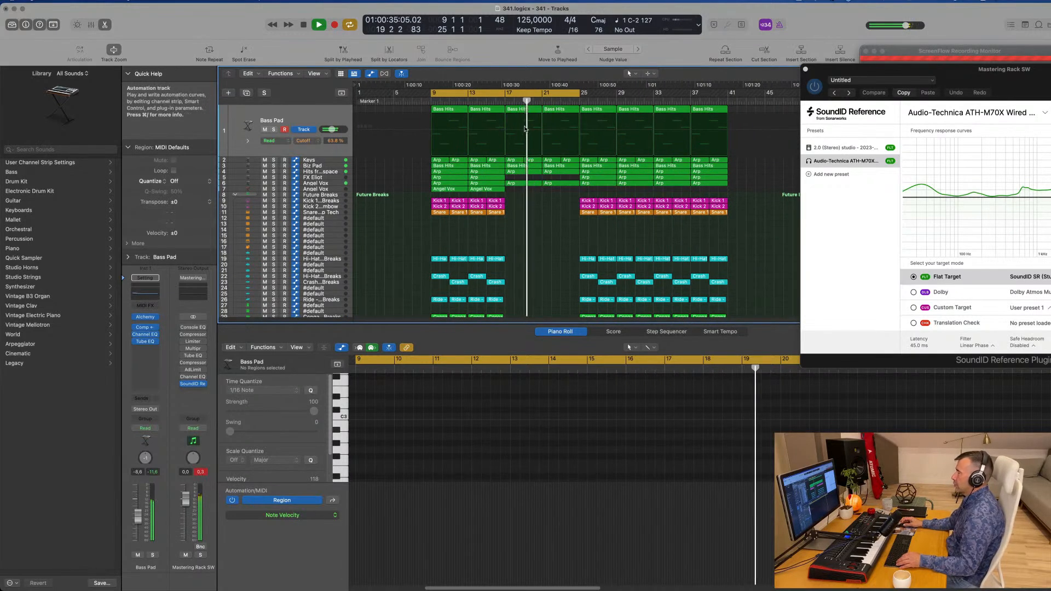
click(504, 101)
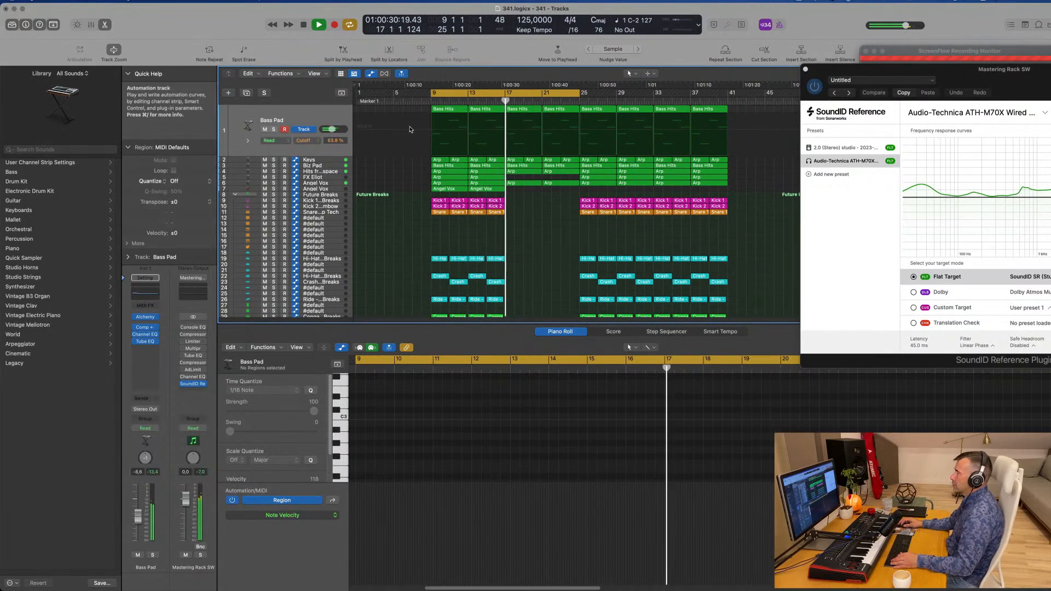
- Check the FX Eliot, Angel Vox and Keys tracks during playback, briefly soloing Hits from space
click(327, 178)
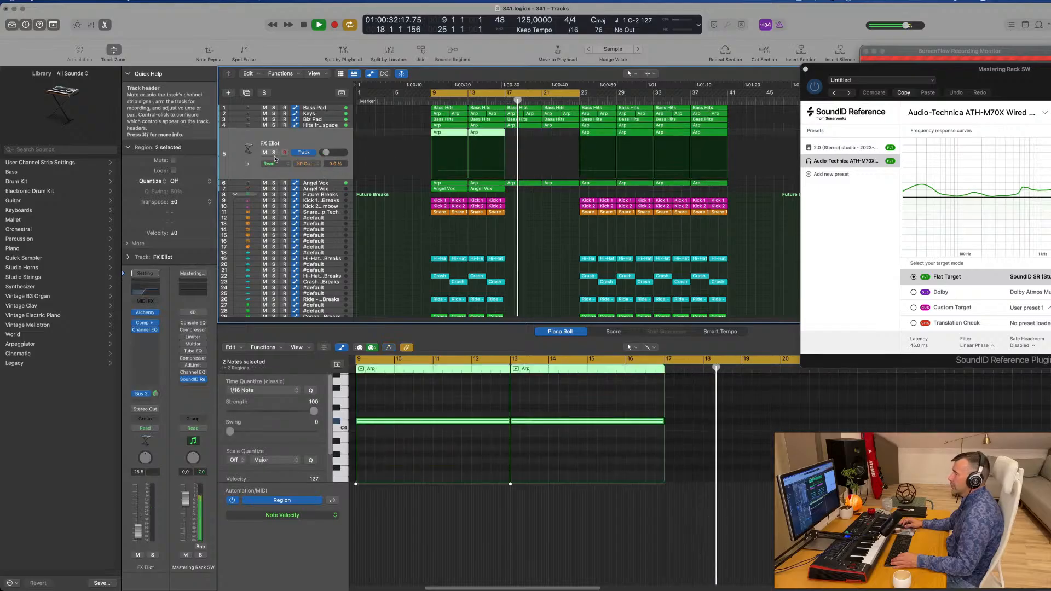
click(274, 126)
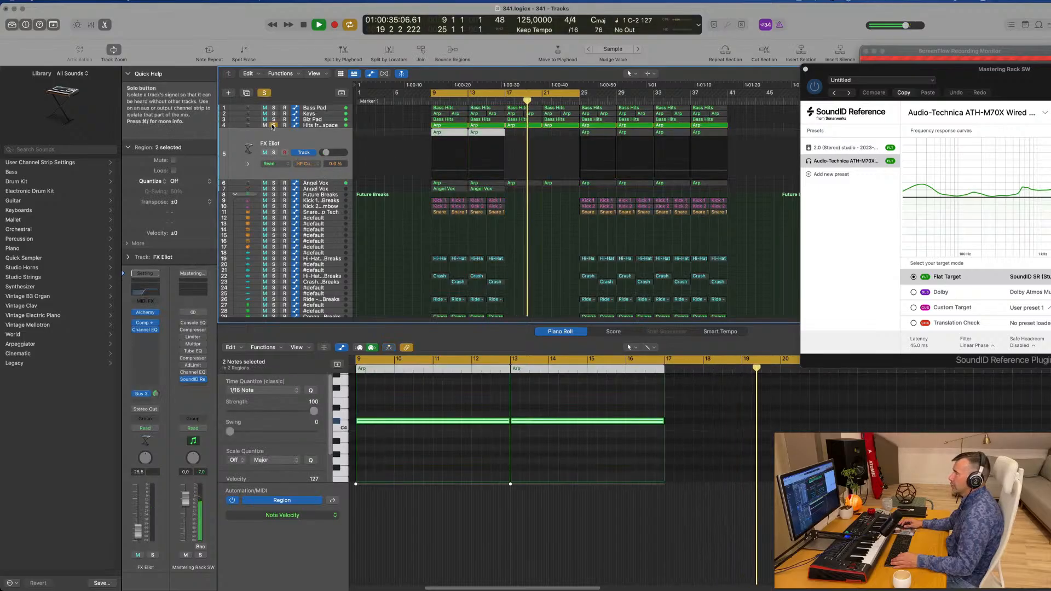
click(274, 126)
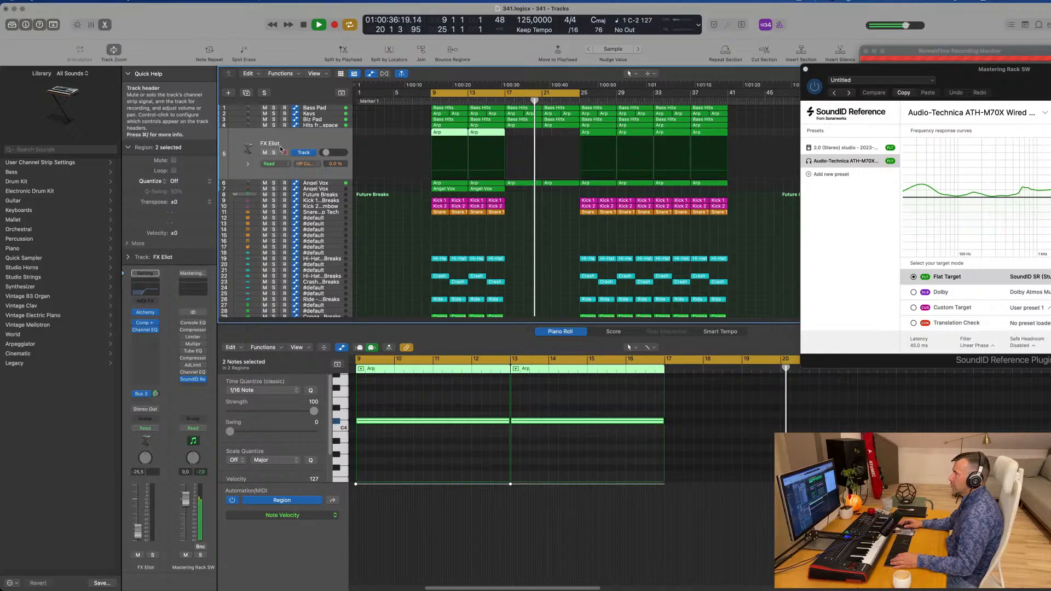
key(space)
click(318, 183)
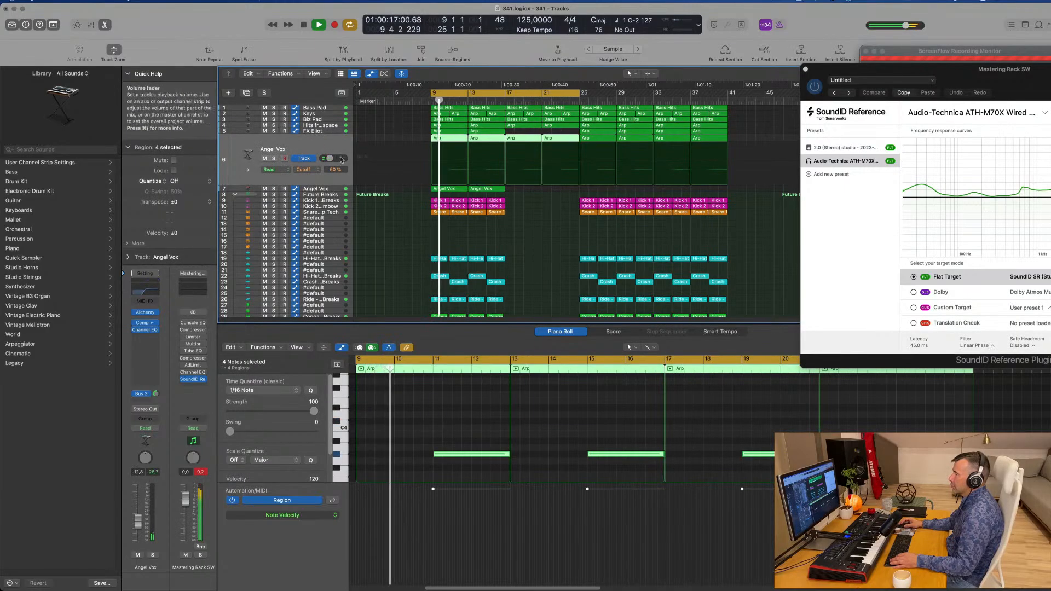
click(323, 114)
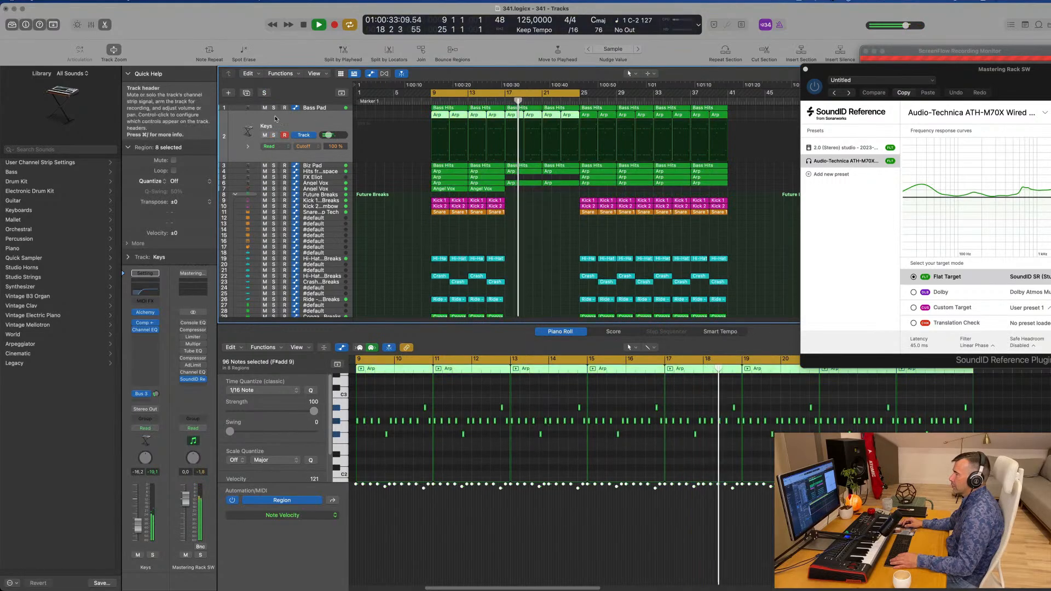
- Solo the Hits from space track, listen to it from bars 9 and 13, and clear the solo
click(274, 172)
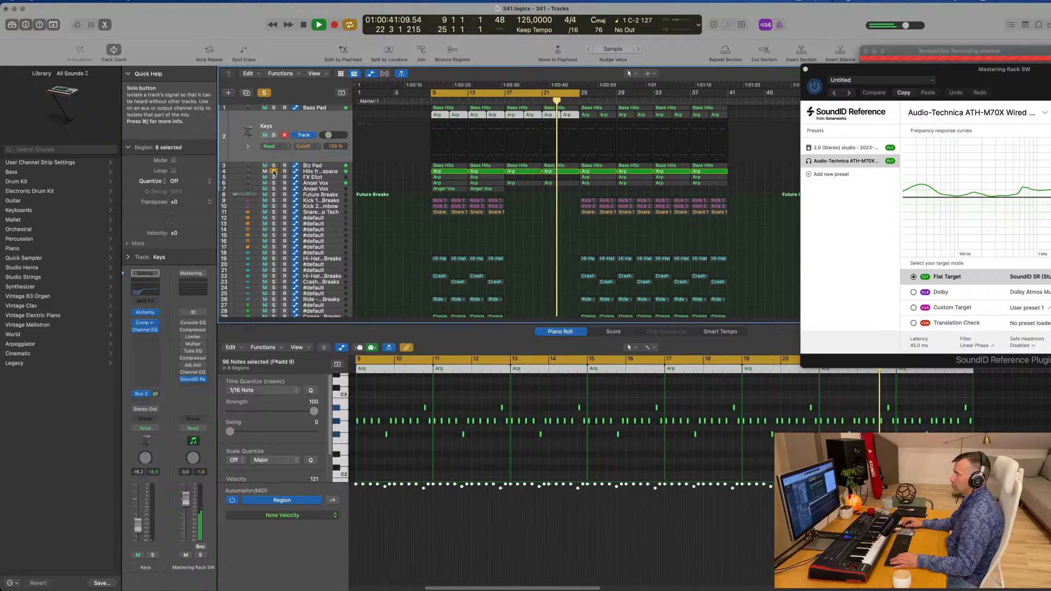
click(315, 172)
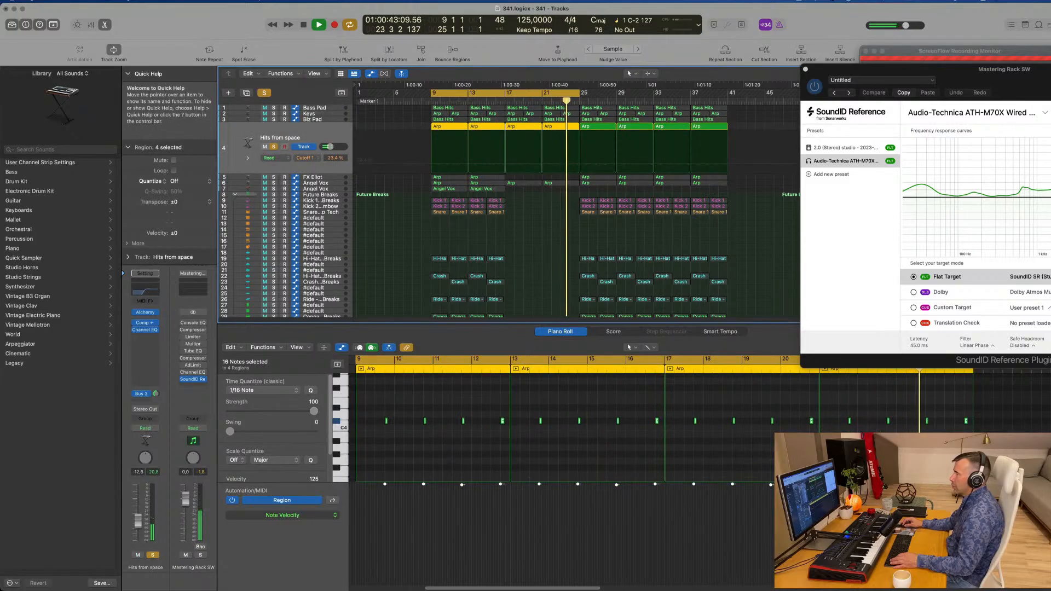
click(432, 100)
click(468, 99)
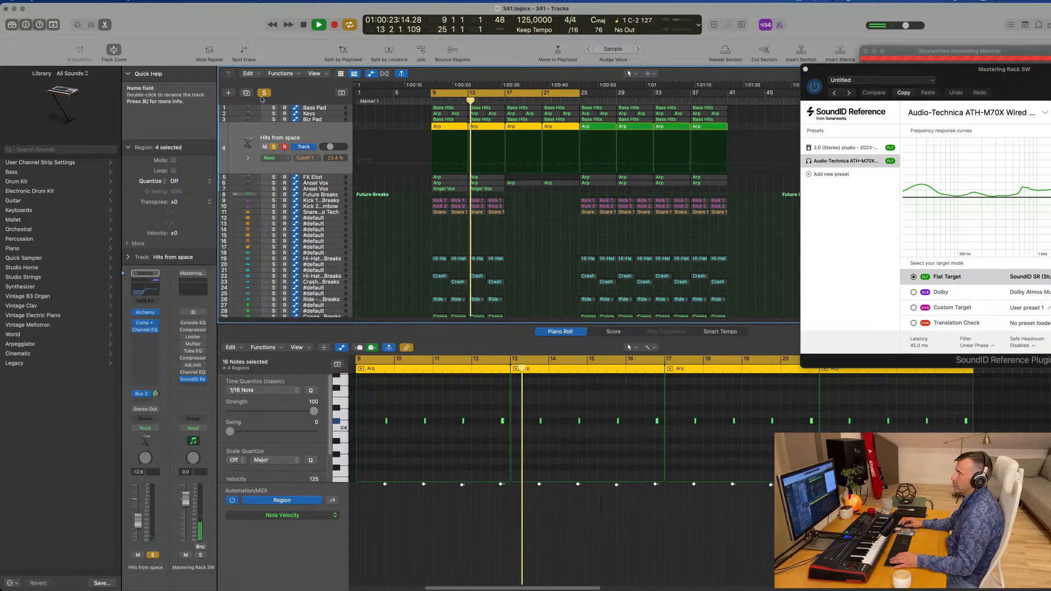
click(432, 99)
key(s)
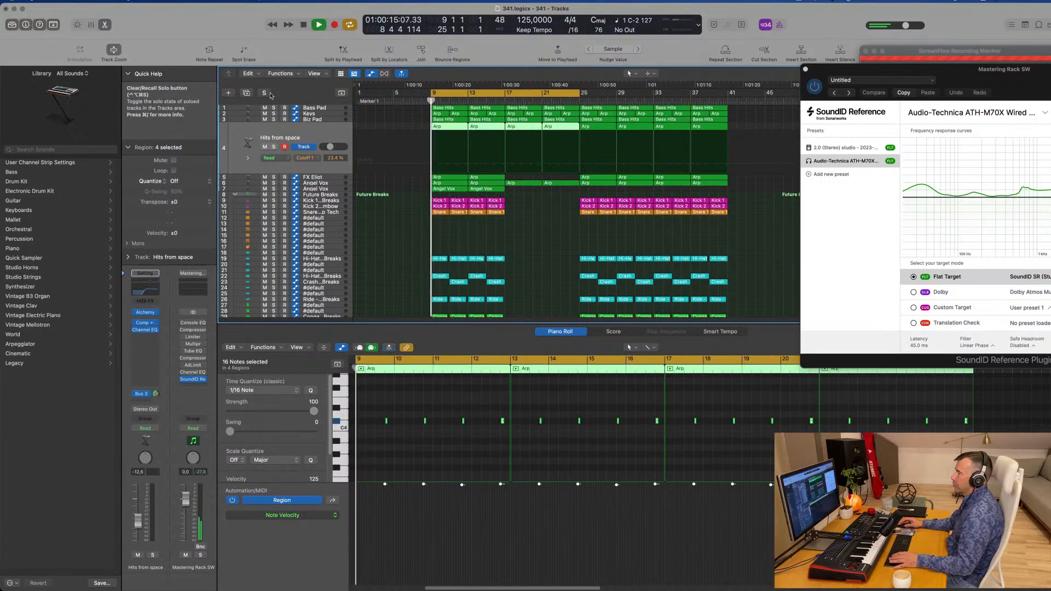
- Listen to the full arrangement from bar 17 and examine the section without drums
click(506, 101)
scroll(542, 230, up, 3)
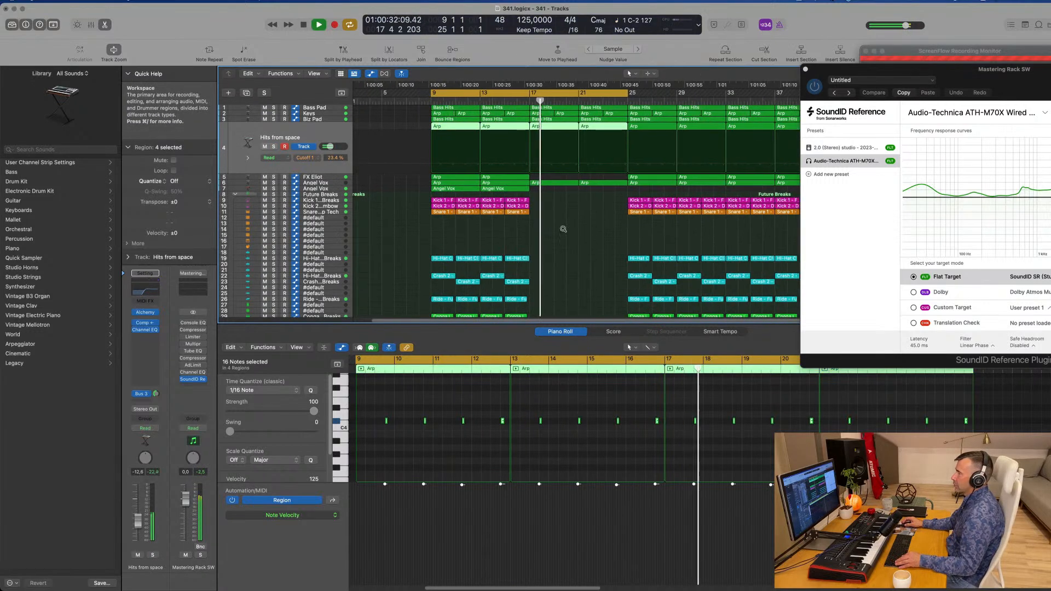
scroll(592, 229, up, 3)
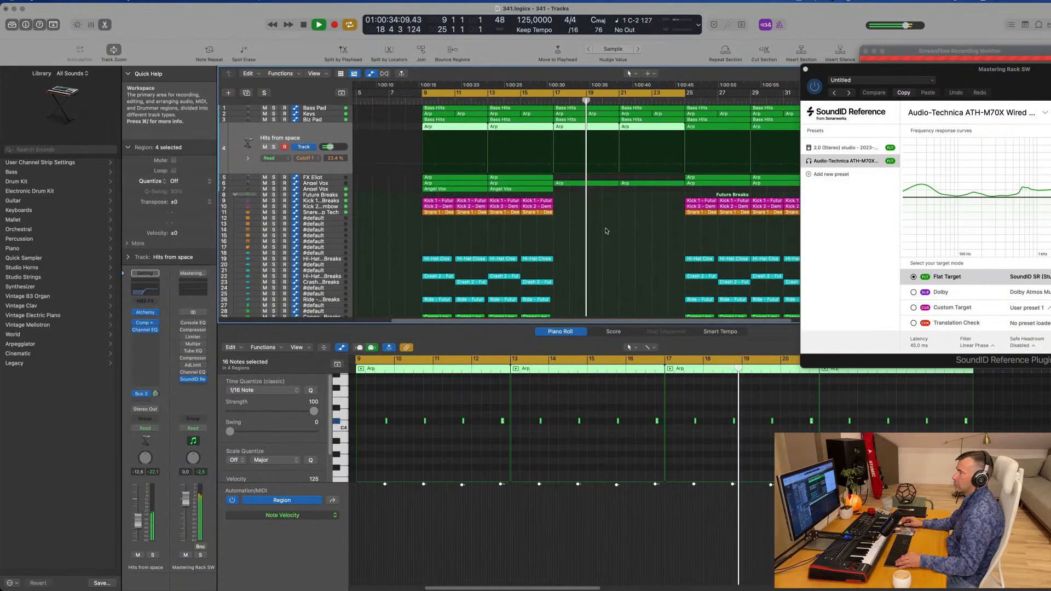
scroll(606, 230, down, 3)
scroll(564, 230, up, 2)
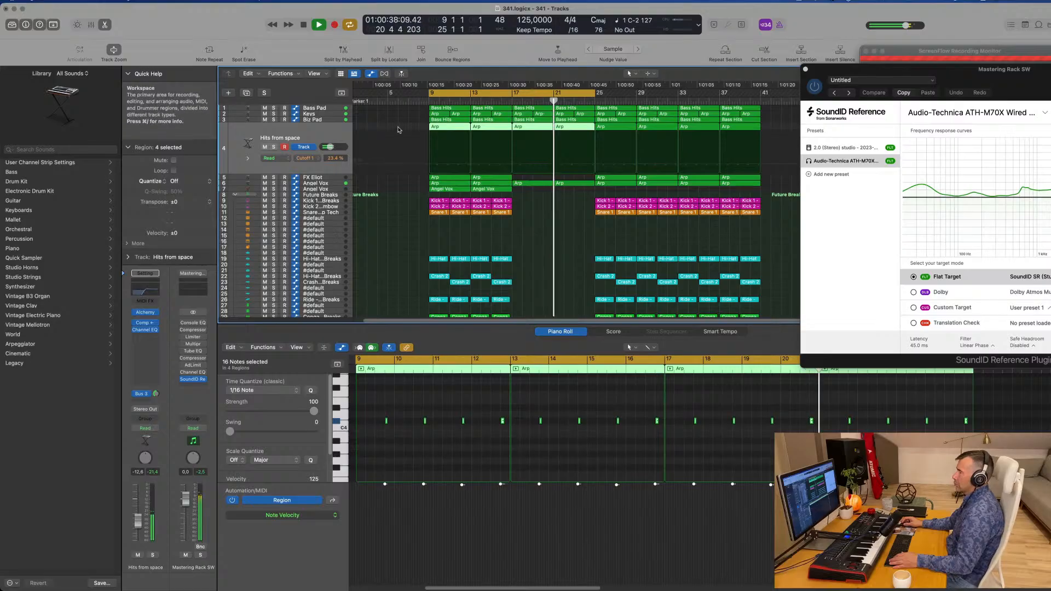
- Delete the Biz Pad region starting at bar 17
click(325, 120)
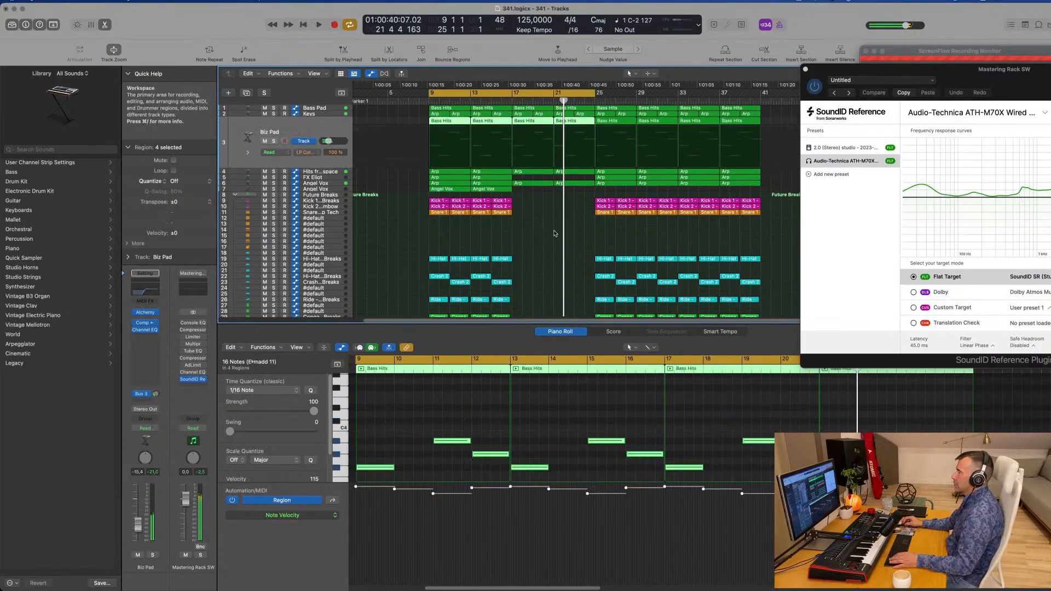
key(Return)
click(556, 142)
click(534, 127)
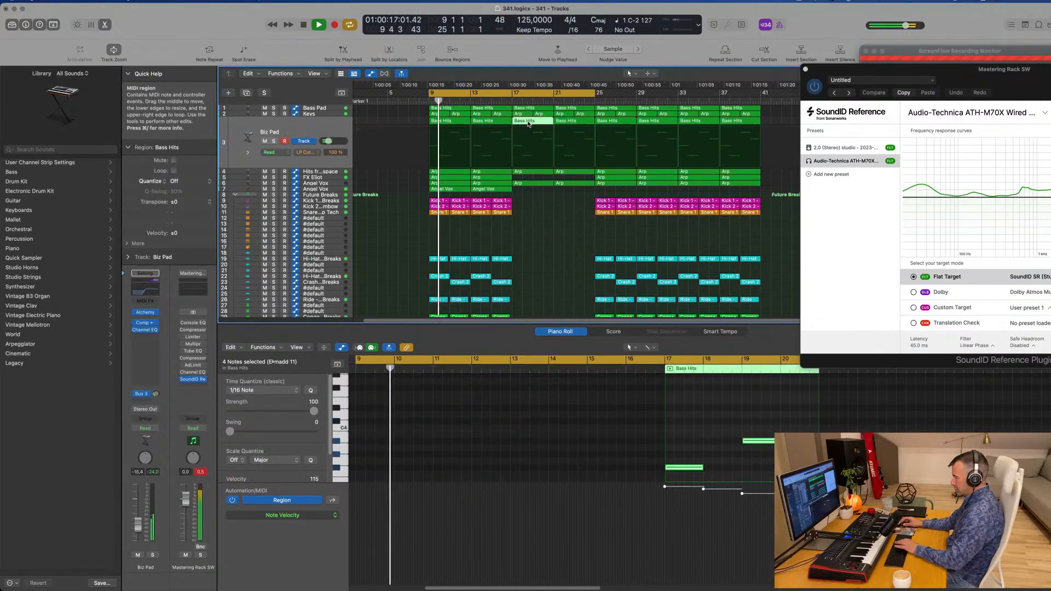
key(BackSpace)
- Listen to the transition into bar 17 and check the Angel Vox and Hits from space tracks
click(510, 100)
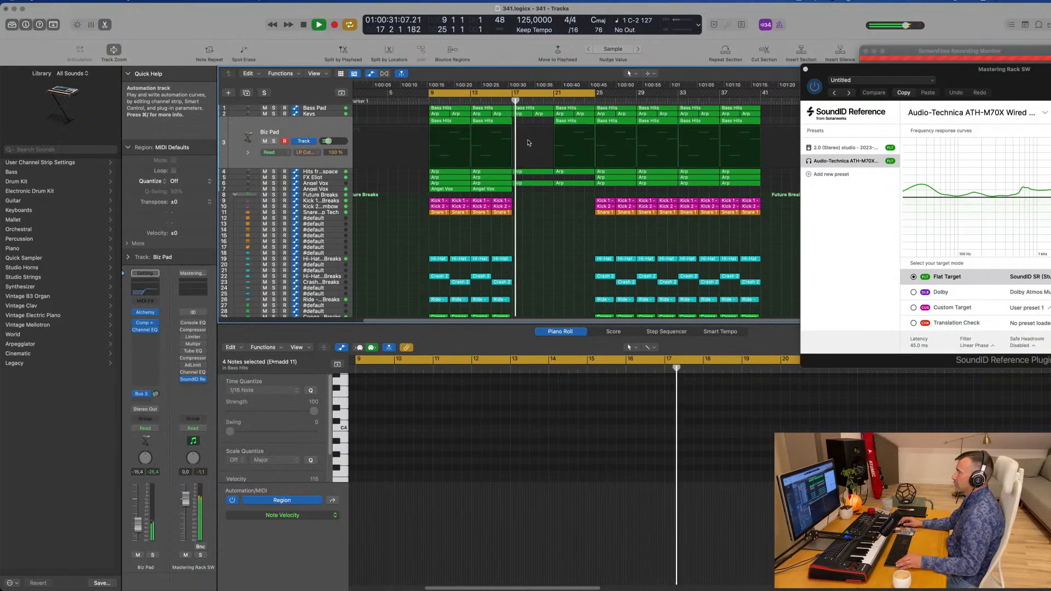
scroll(523, 144, down, 1)
scroll(521, 144, up, 2)
scroll(521, 144, down, 2)
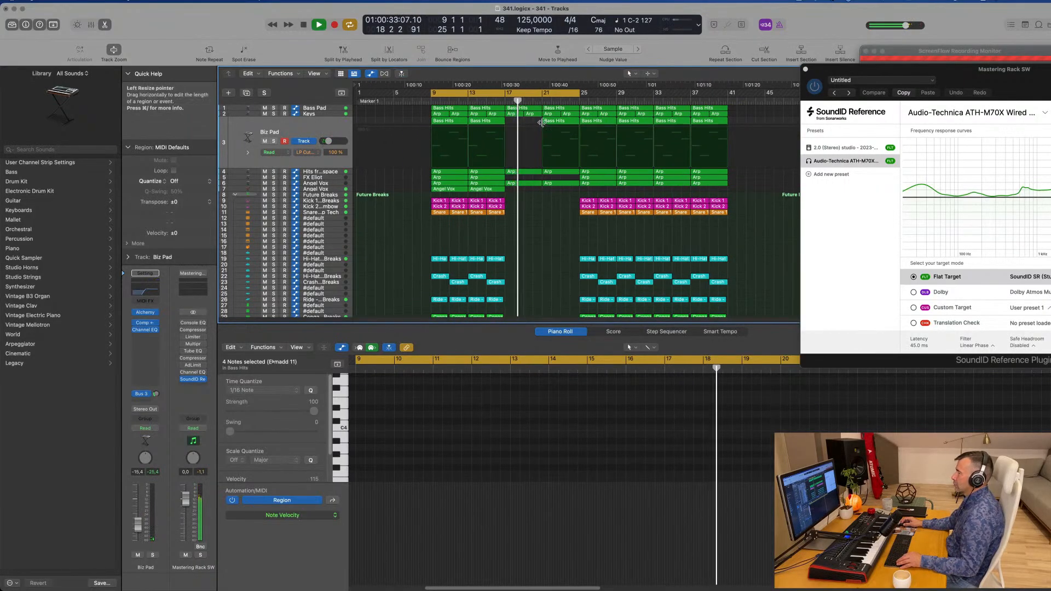
click(499, 101)
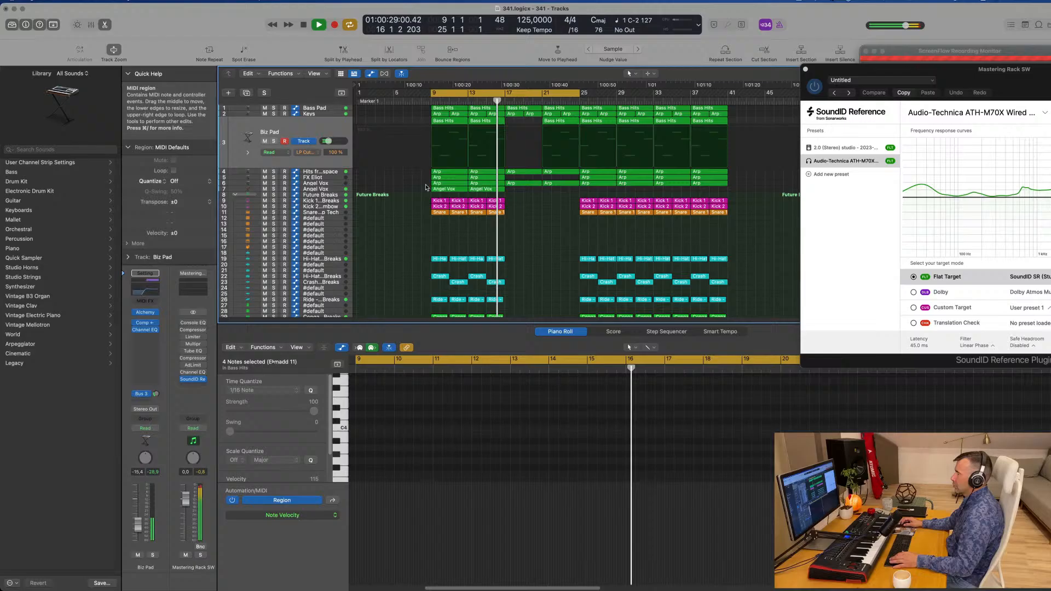
click(340, 183)
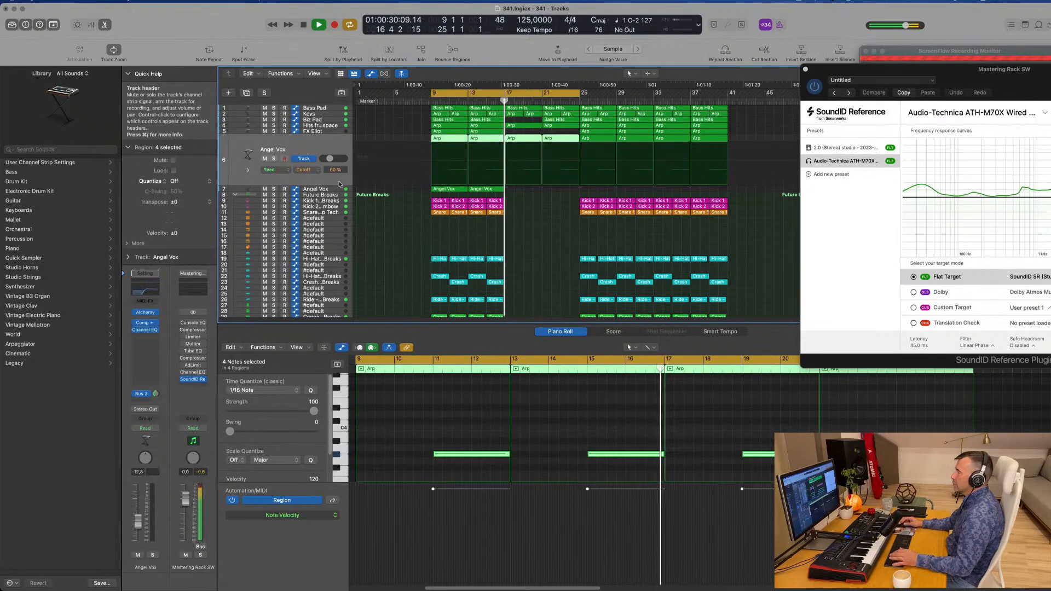
click(339, 127)
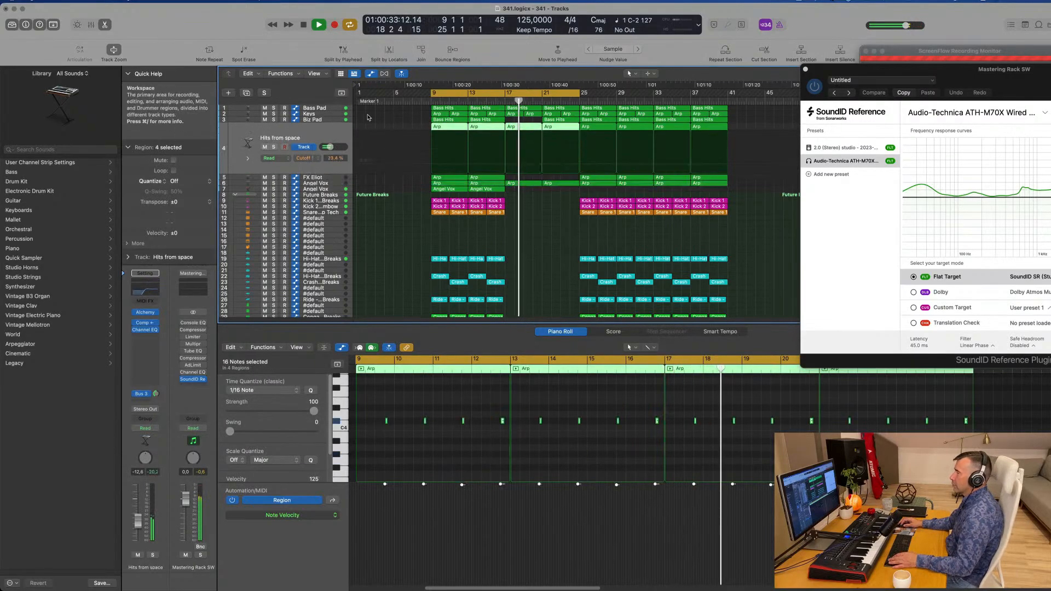
- Automate the Keys track's cutoff to drop from 100 % to 42.5 % at bar 17 and rise to 60.4 % by bar 21
click(339, 114)
key(Return)
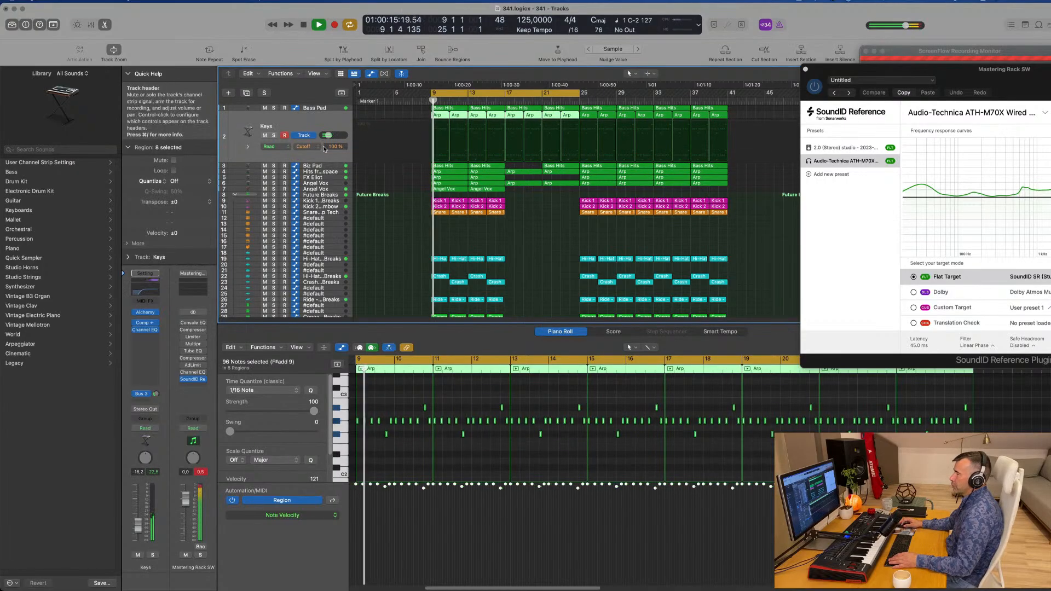
click(519, 136)
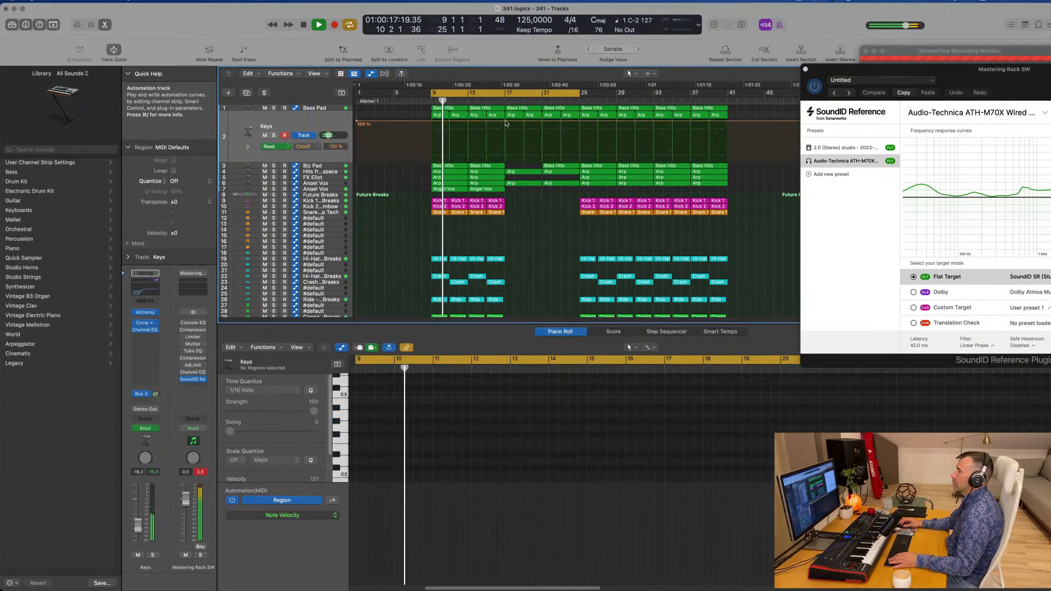
key(Return)
click(504, 121)
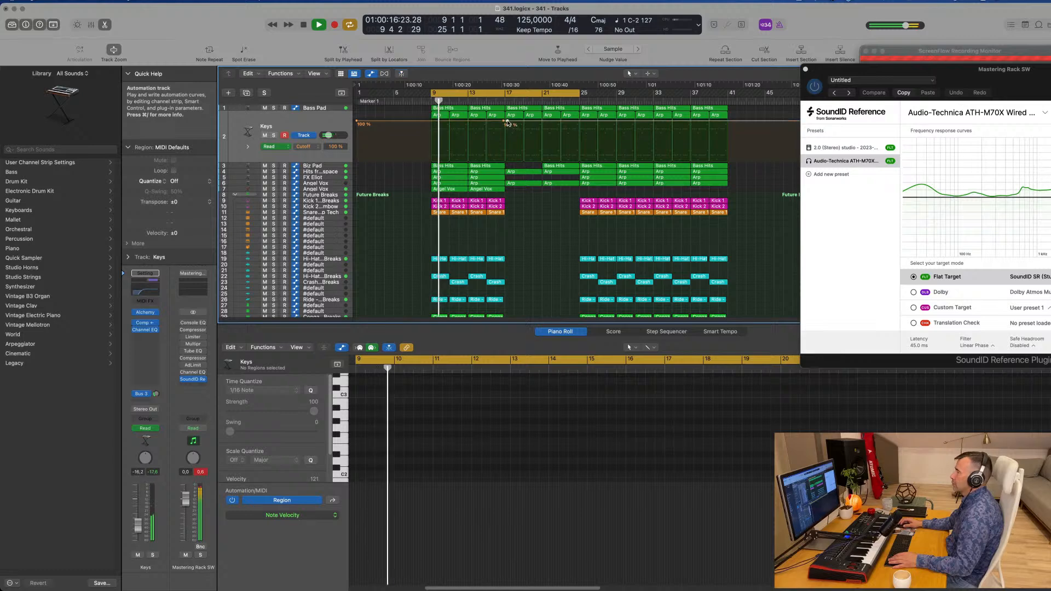
drag(508, 121, 543, 133)
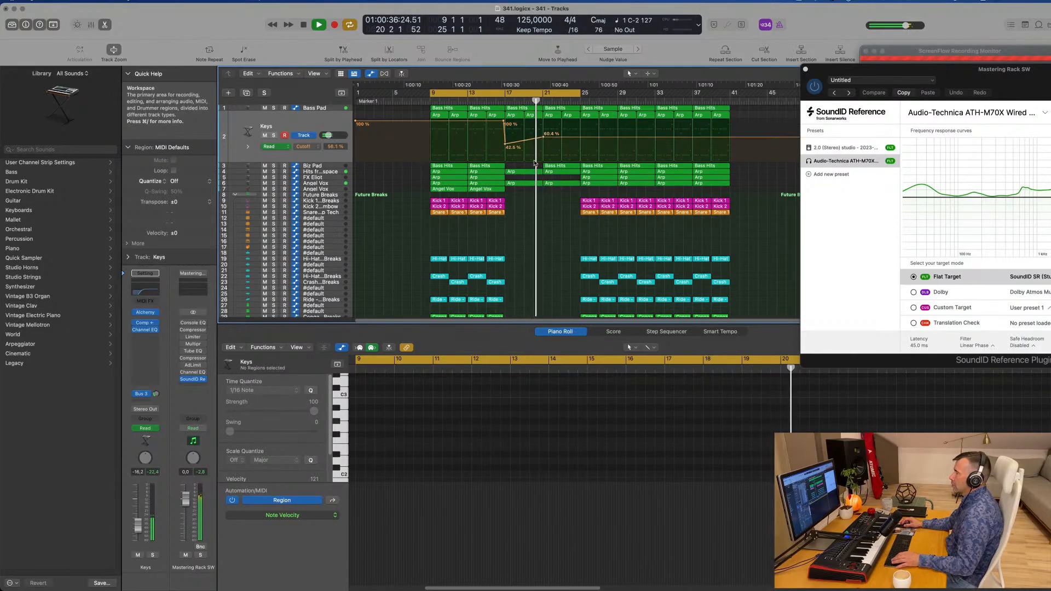
- Set the cycle range to bars 17 through 25 and delete the Biz Pad region at bar 21
drag(509, 94, 580, 95)
key(super+Right)
key(super+Right)
key(super+Right)
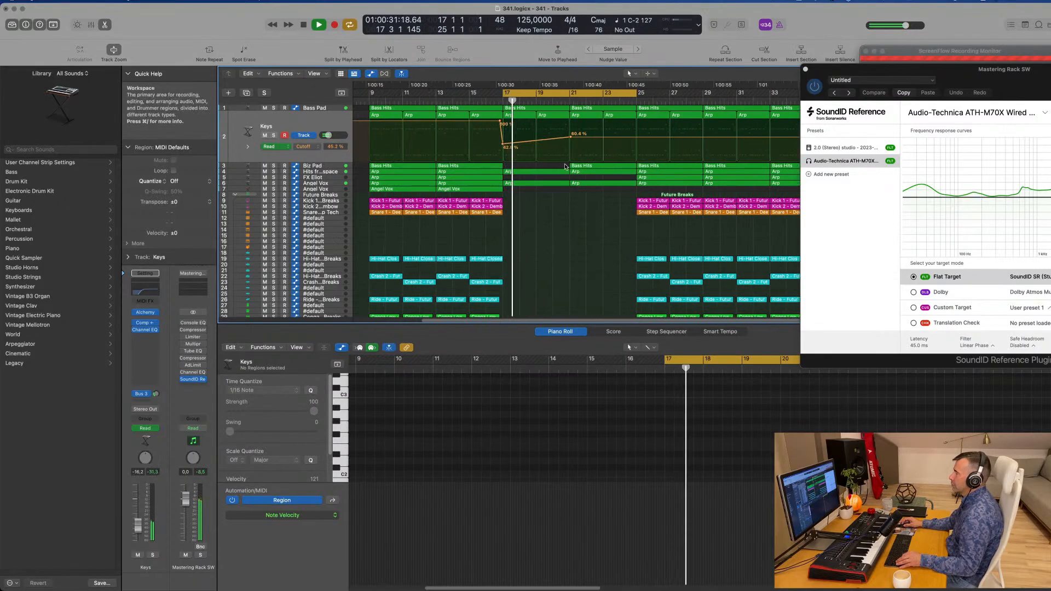
click(582, 167)
click(572, 207)
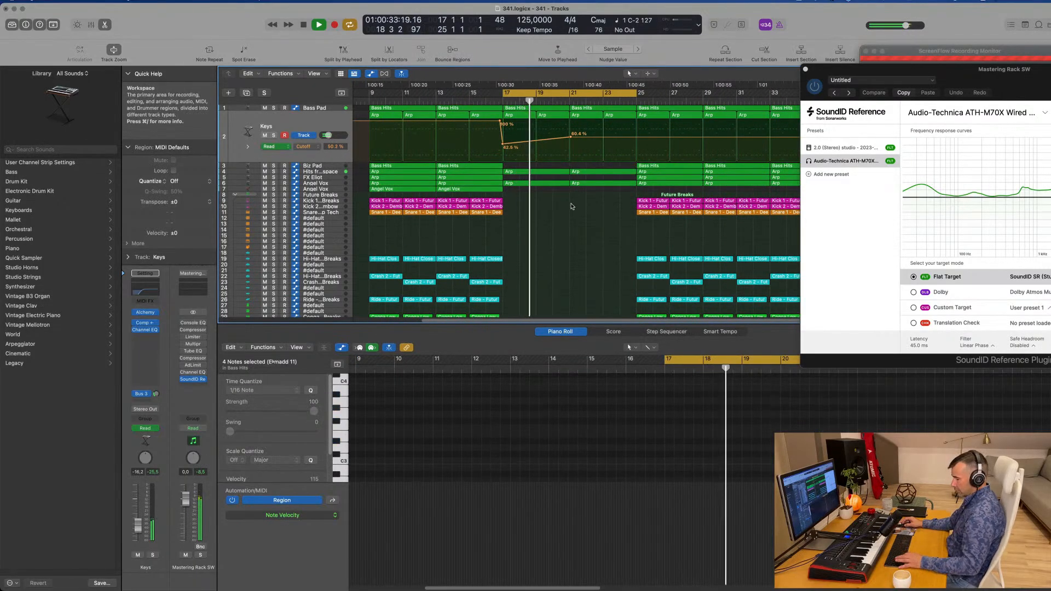
- Select all regions in the arrangement and rename them to match their tracks
key(super+space)
key(Escape)
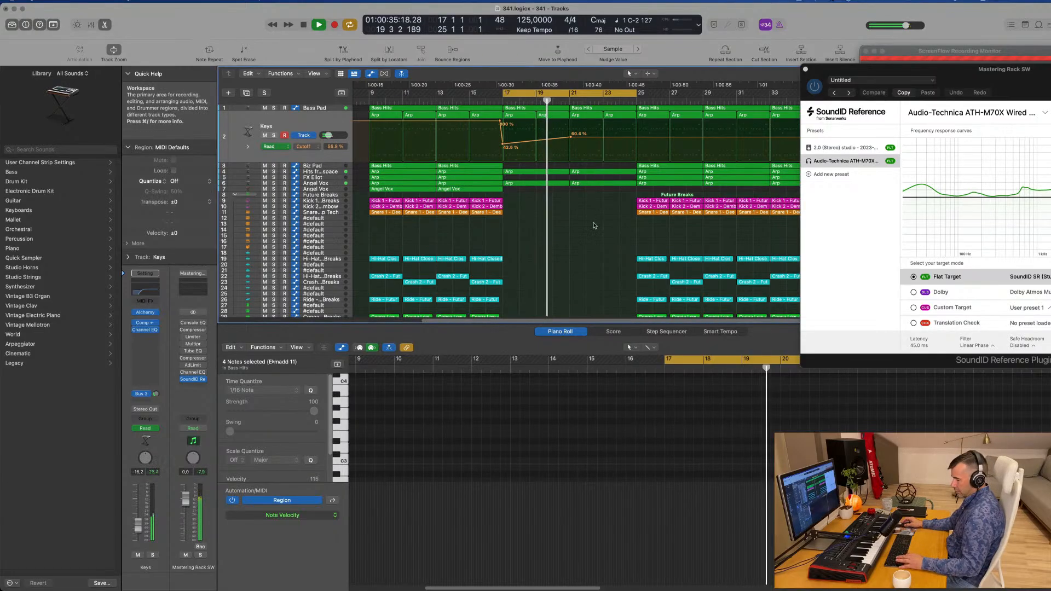
key(super+a)
right_click(610, 171)
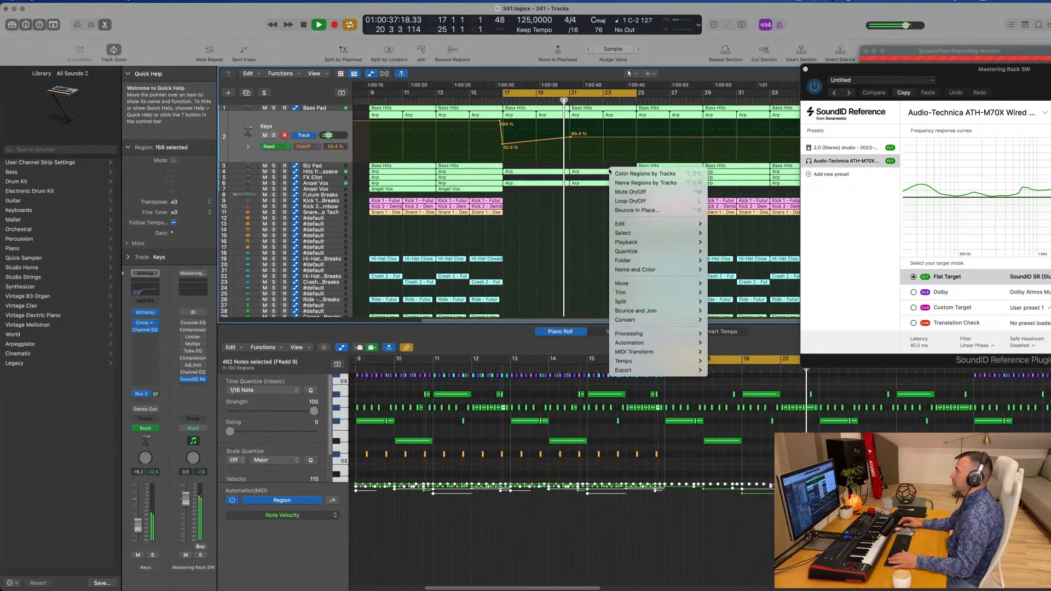
click(614, 174)
right_click(609, 174)
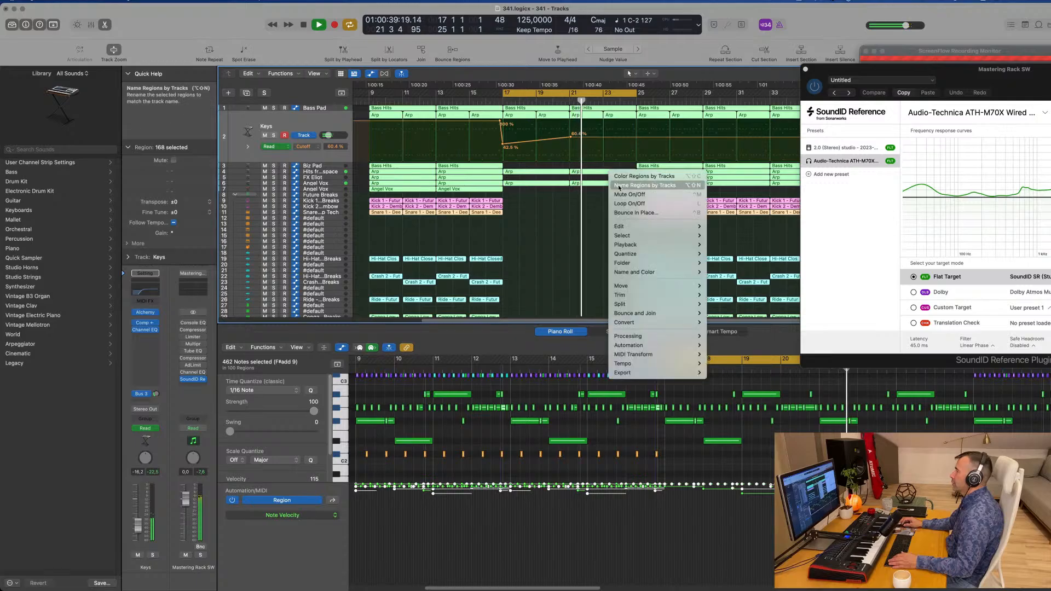
click(615, 184)
click(575, 214)
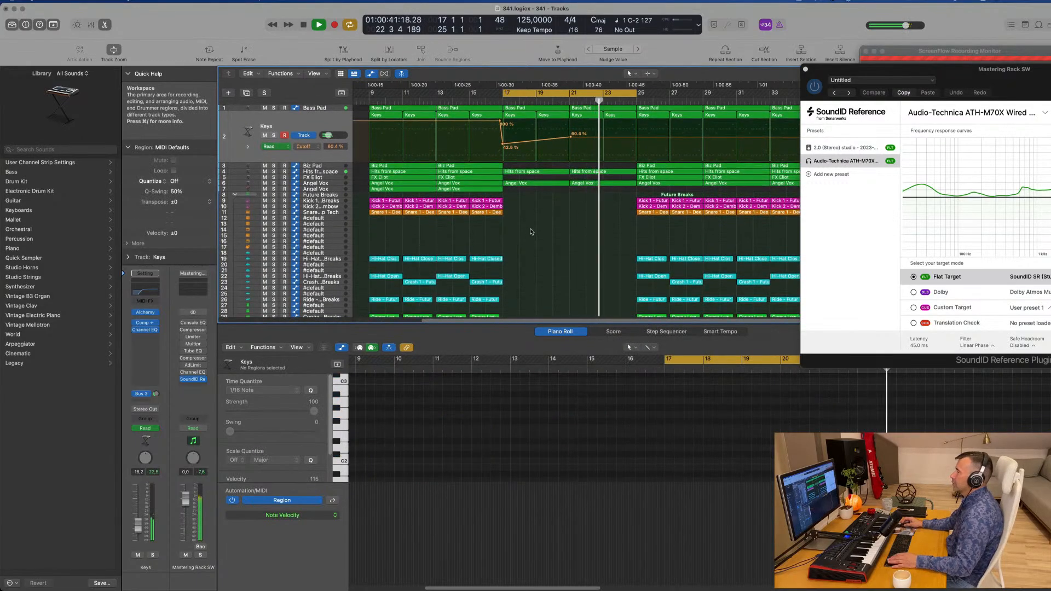
- Delete the Angel Vox region at bar 17 on track 6 and select the Hits from space region above it
click(541, 184)
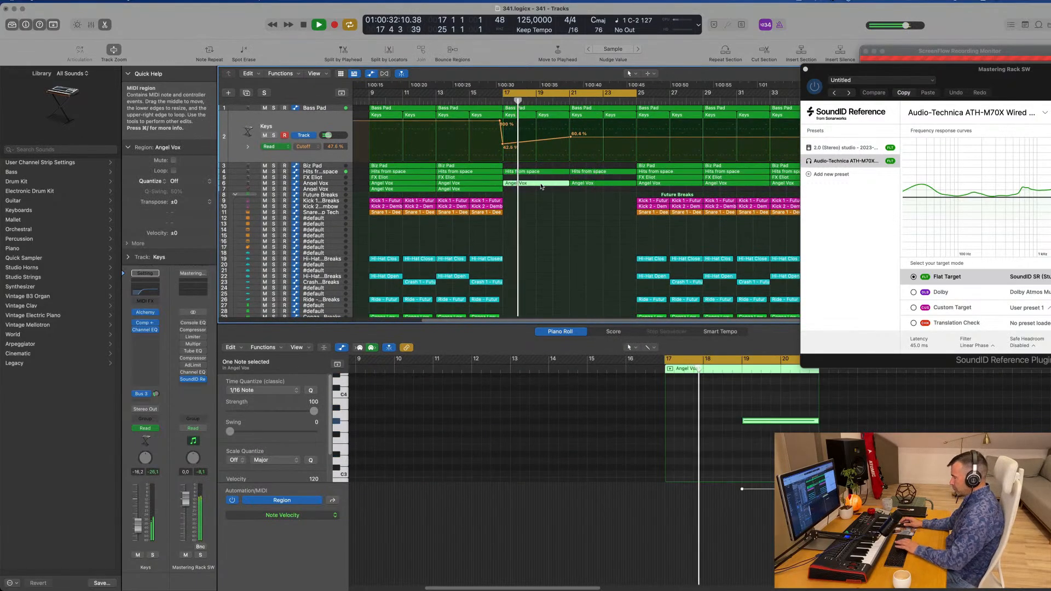
key(Delete)
click(541, 172)
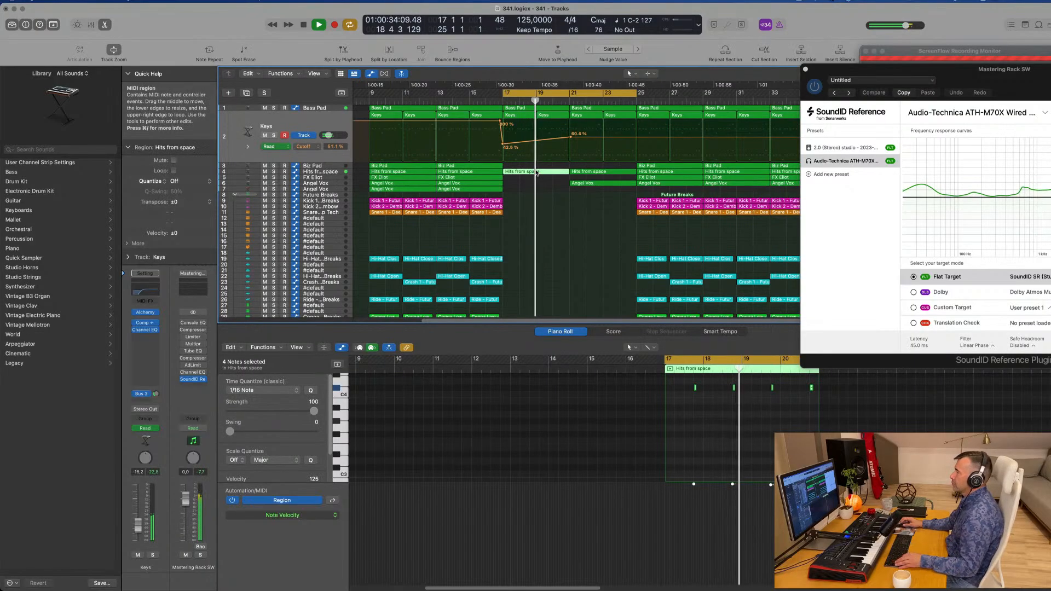
- Reshape the Keys cutoff automation at bar 21 to peak at 63.2 % and drop to 46.2 %, then replay the section
scroll(546, 199, left, 3)
scroll(546, 199, right, 2)
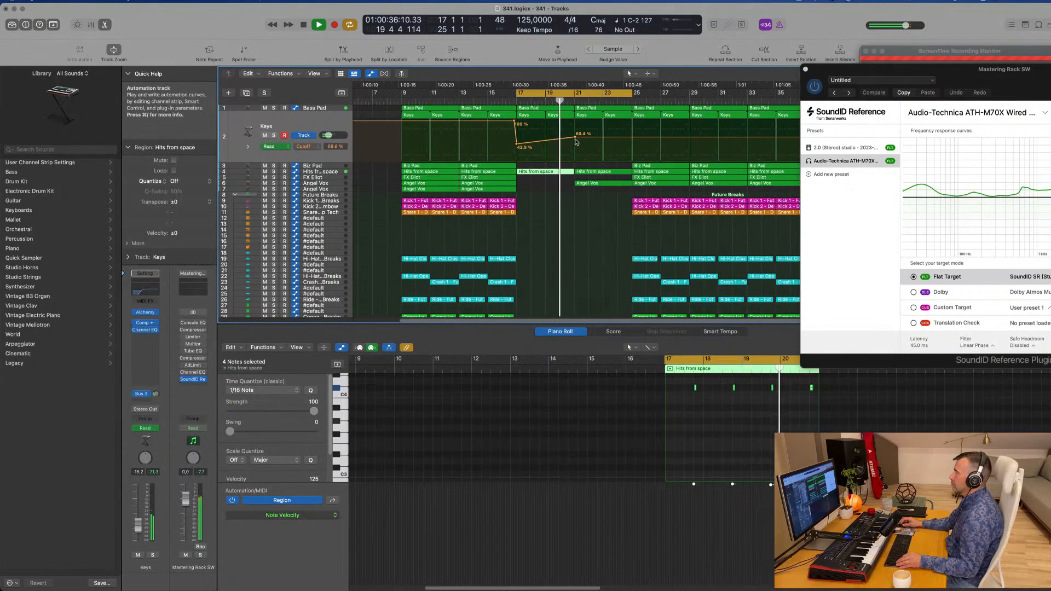
drag(575, 137, 575, 143)
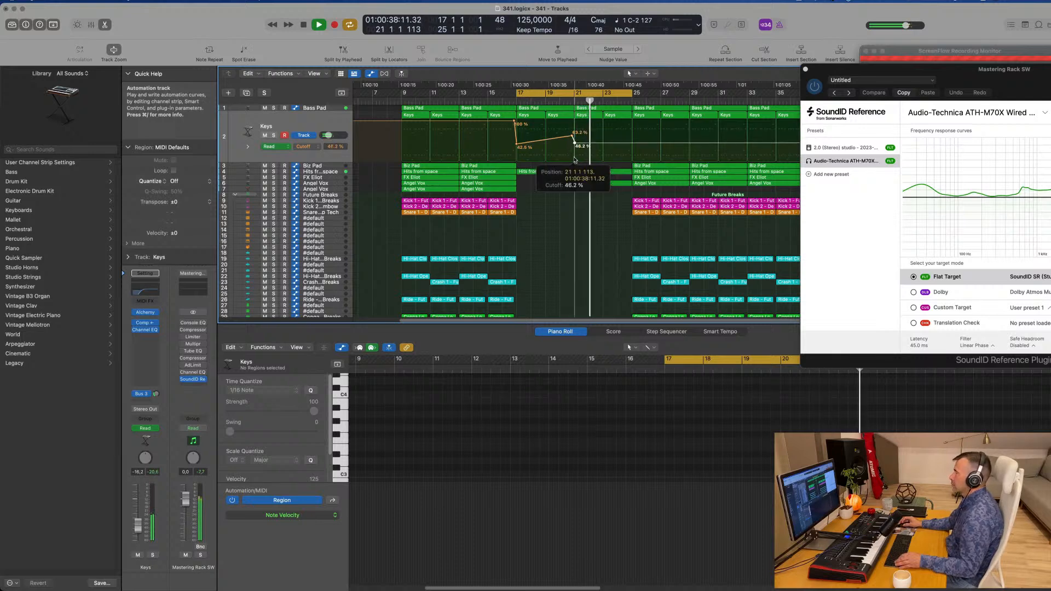
key(Return)
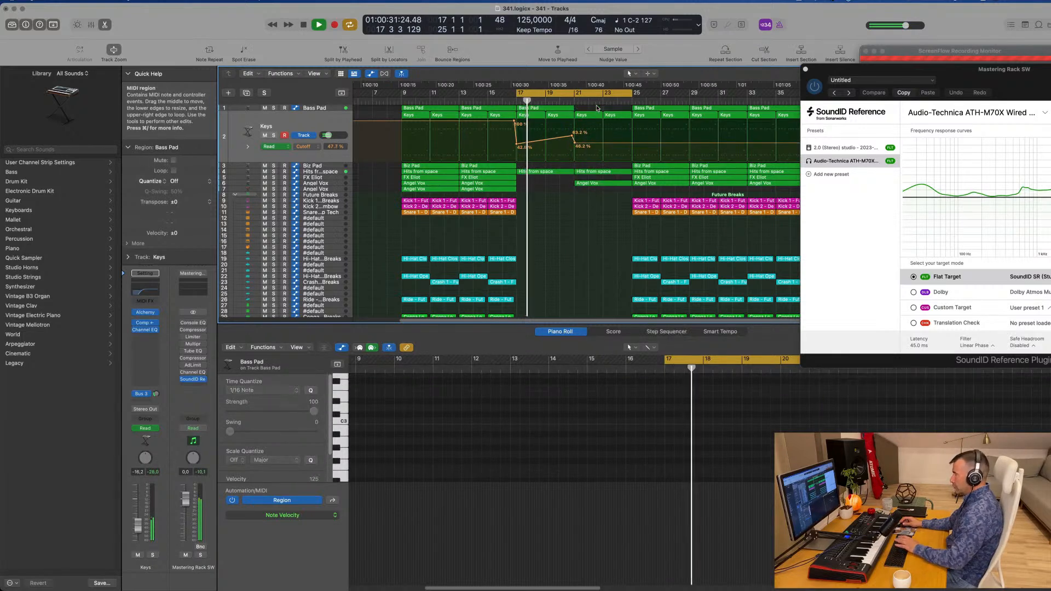
- Delete the Bass Pad region at bar 21
click(597, 110)
scroll(577, 155, down, 3)
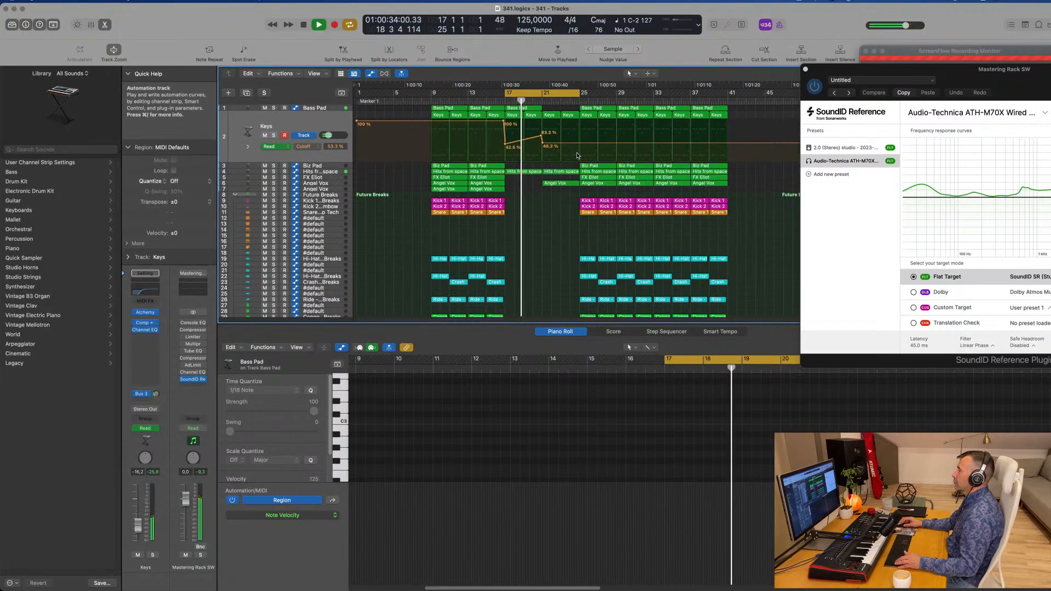
scroll(565, 210, up, 5)
scroll(566, 211, down, 3)
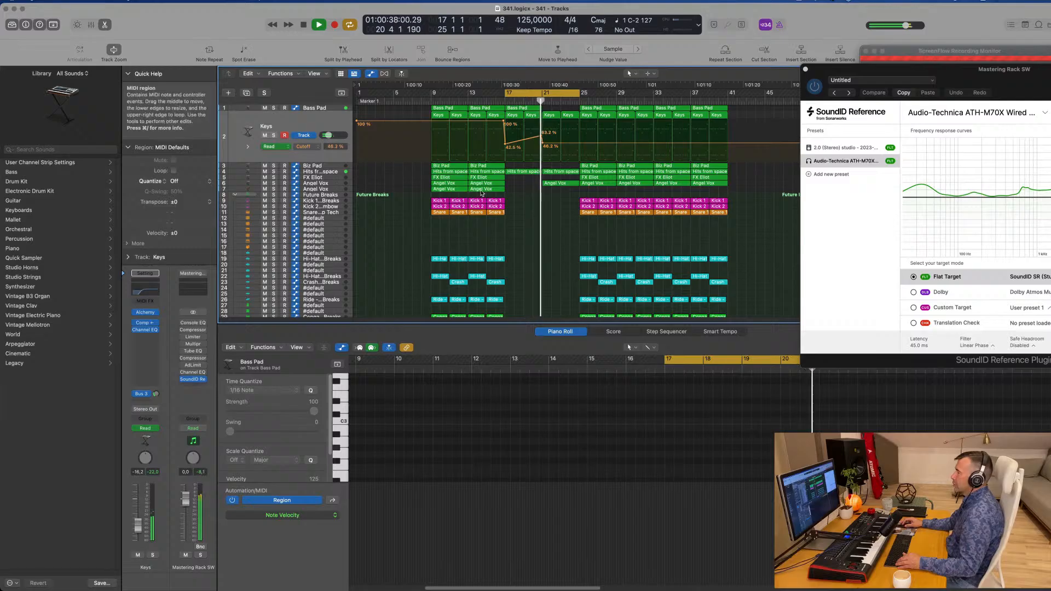
- Copy the bar 13 region of the track 7 Angel Vox part to bar 21 and listen from there
drag(483, 191, 558, 189)
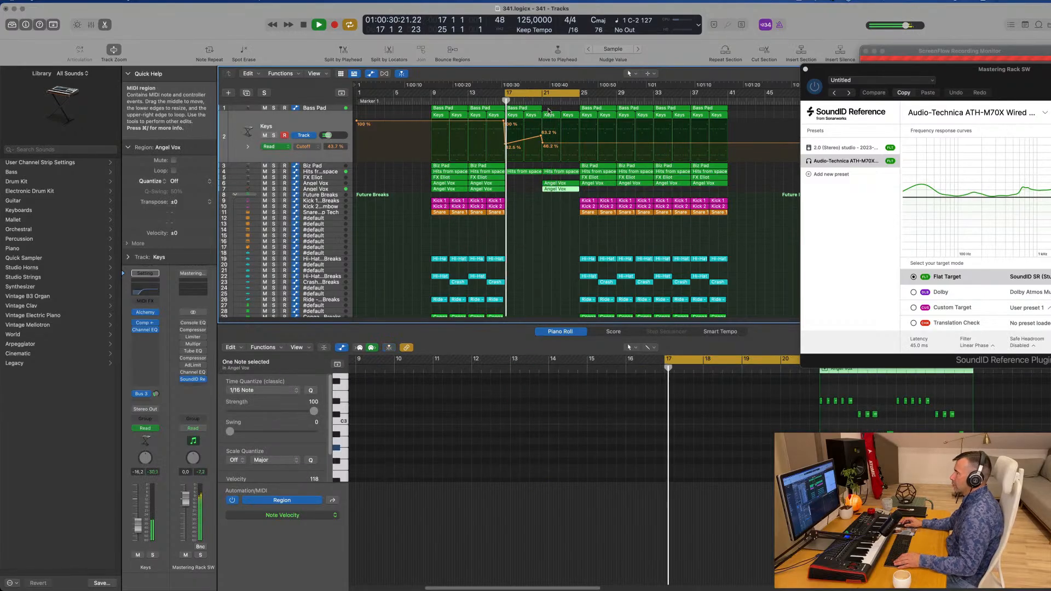
click(543, 102)
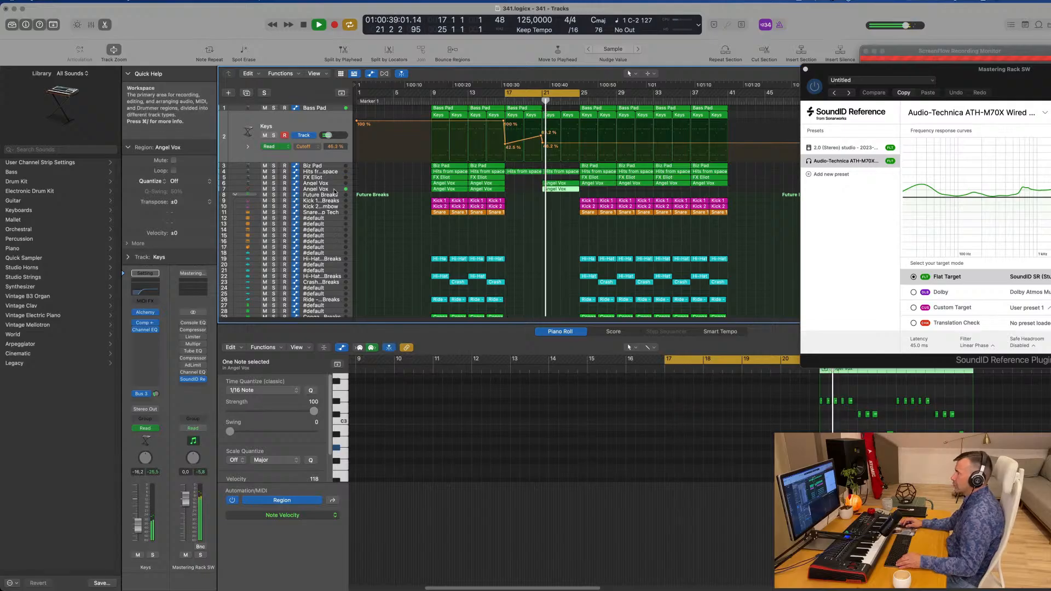
key(space)
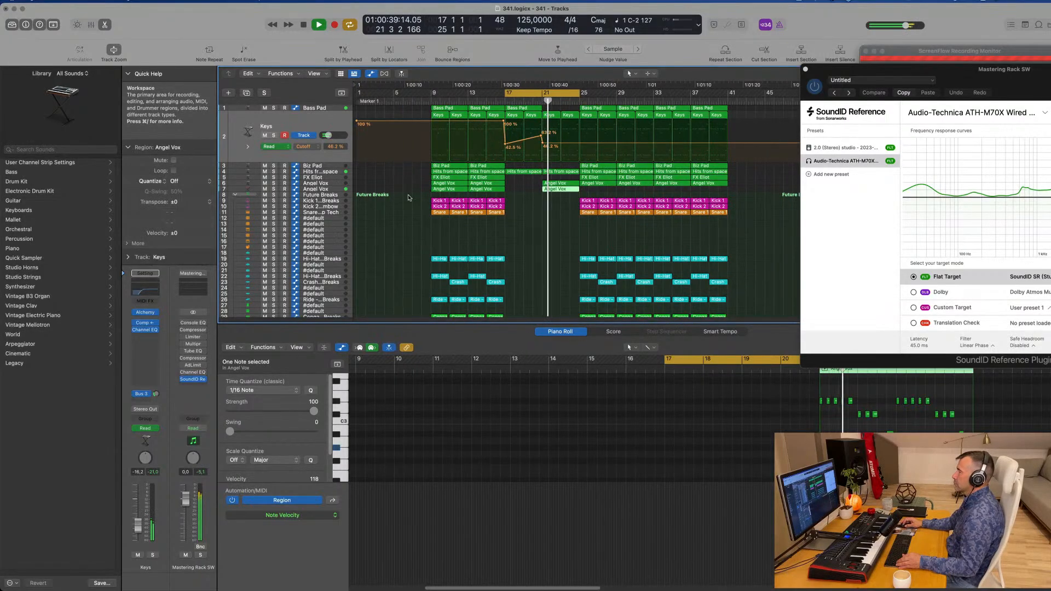
- Copy the track 7 Angel Vox region from bar 21 to bar 25 and extend the cycle range to bar 33
click(339, 189)
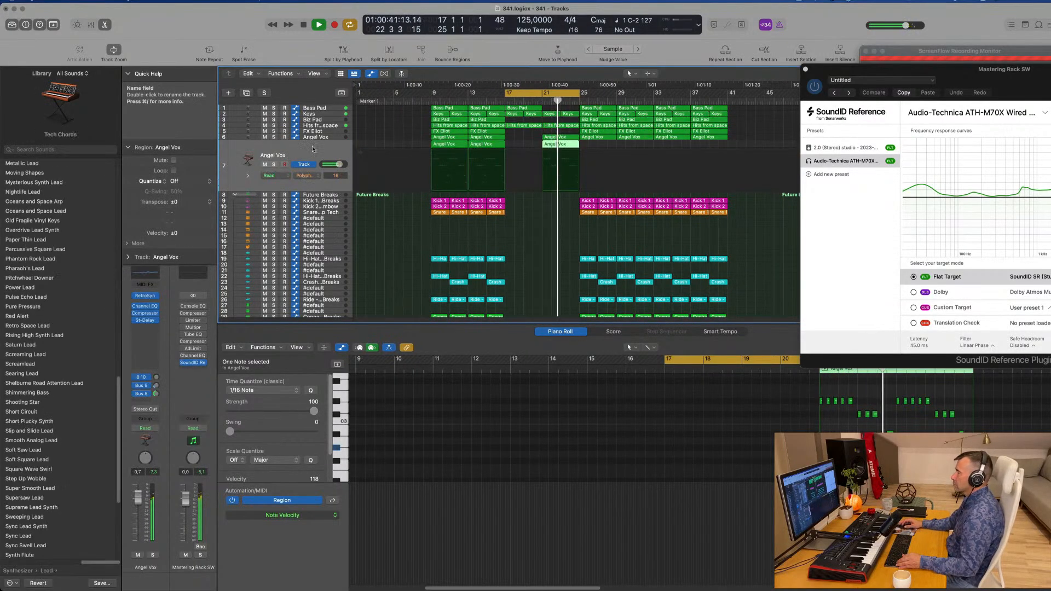
key(super+Right)
key(super+Left)
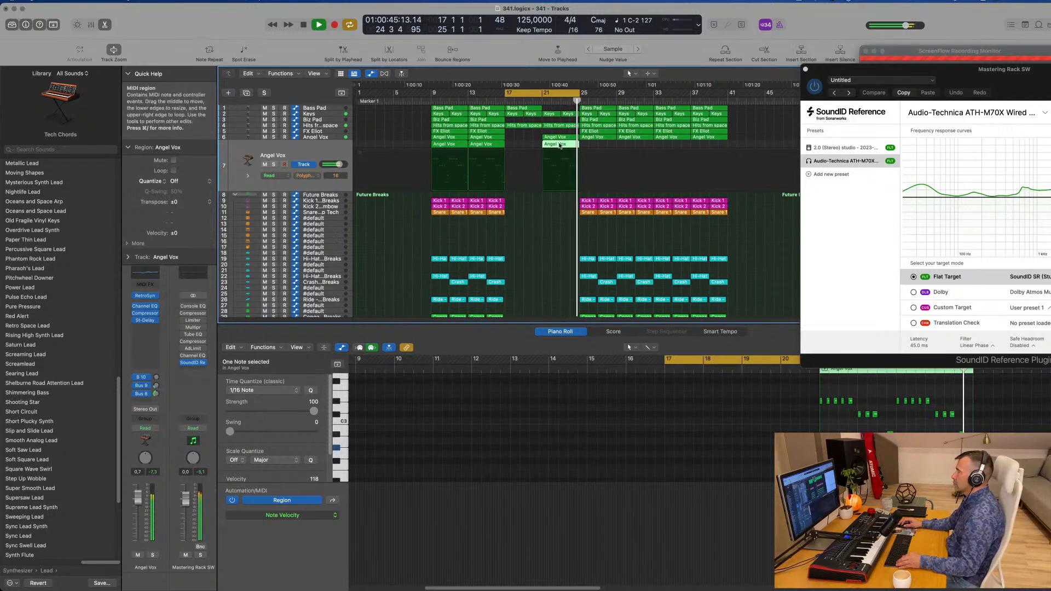
drag(560, 145, 597, 145)
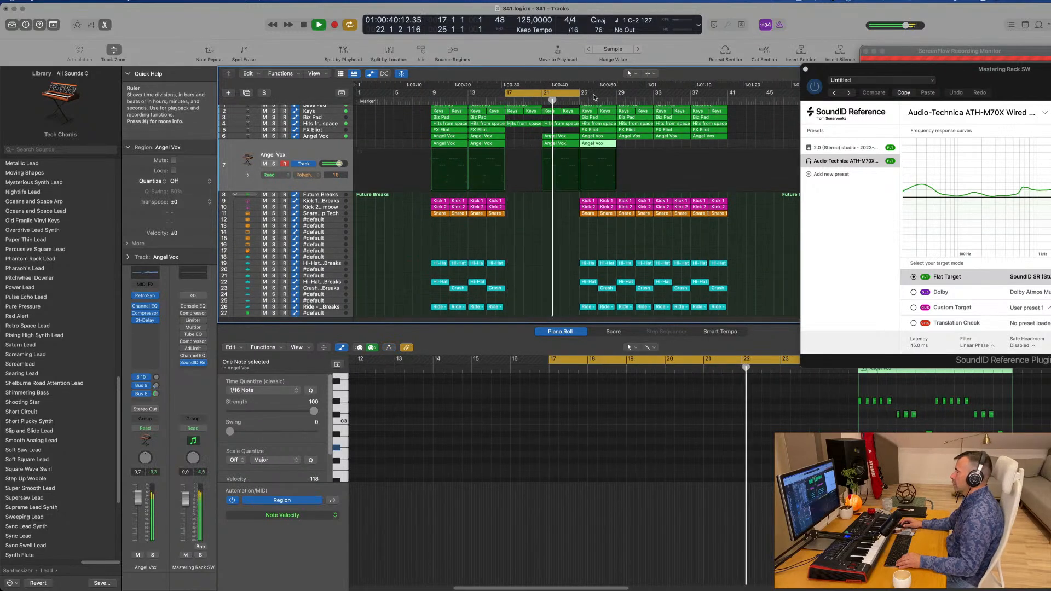
drag(578, 93, 663, 93)
scroll(671, 145, up, 1)
- Stop playback and delete the Keys, Biz Pad, Hits from space, FX Eliot and track 6 Angel Vox regions between bars 25 and 29
key(space)
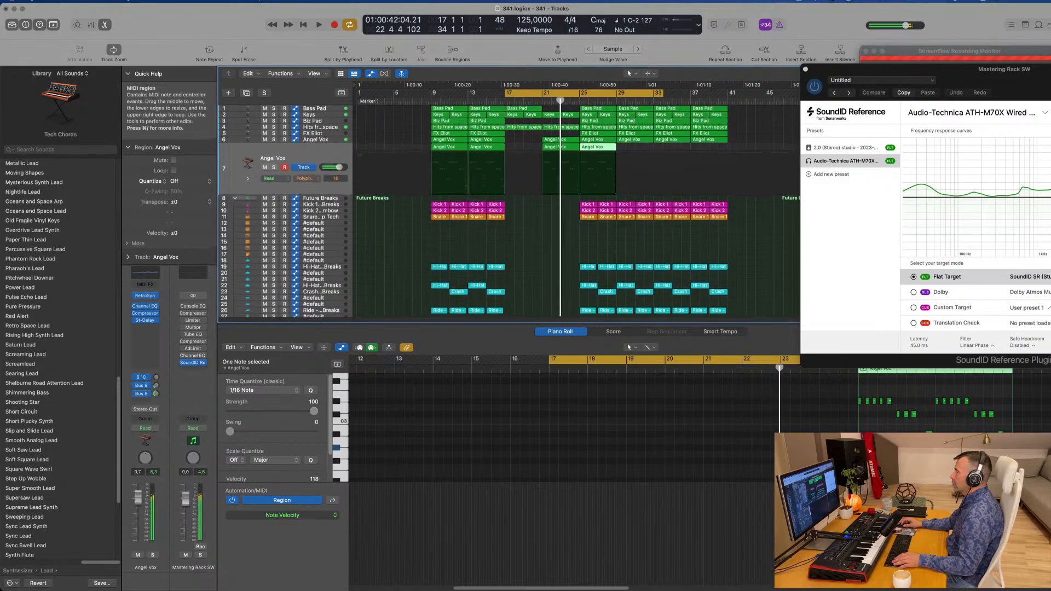
key(Delete)
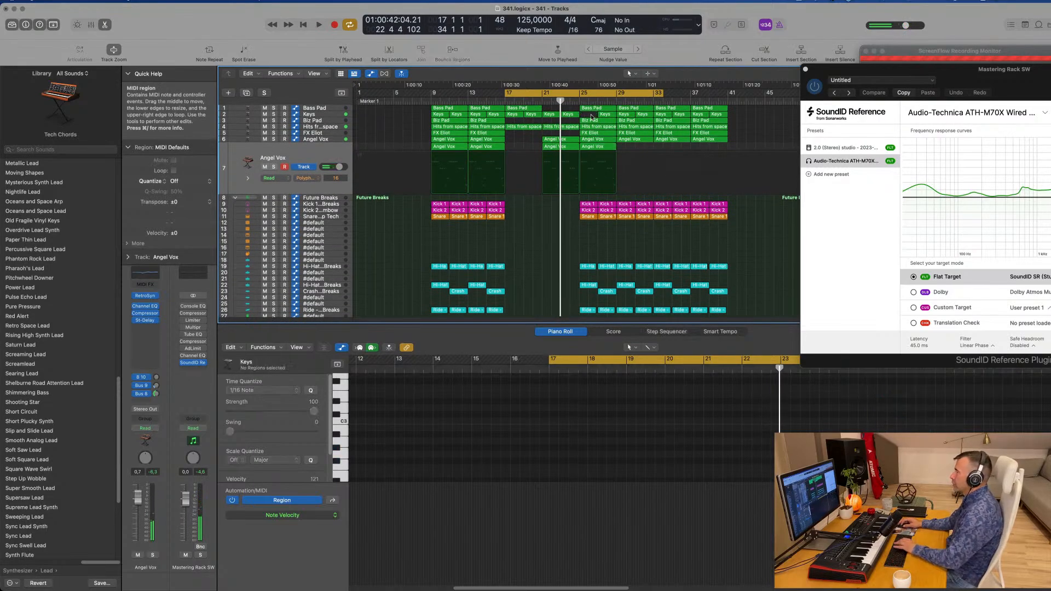
key(Delete)
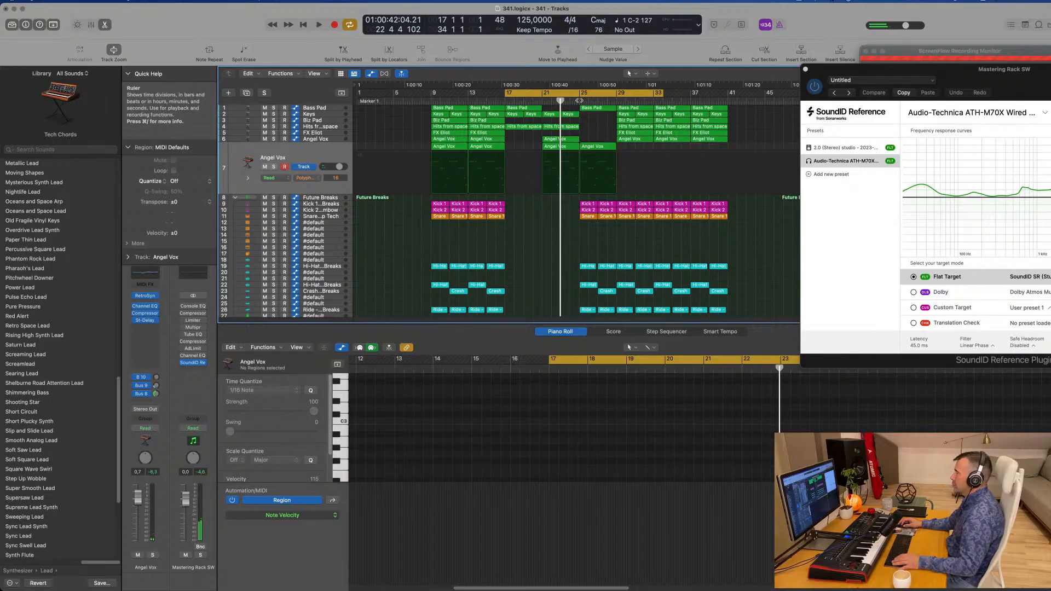
- Play from bar 25 and examine the thinned-out section with drums, bass pad and lead
key(space)
click(579, 101)
scroll(614, 148, up, 3)
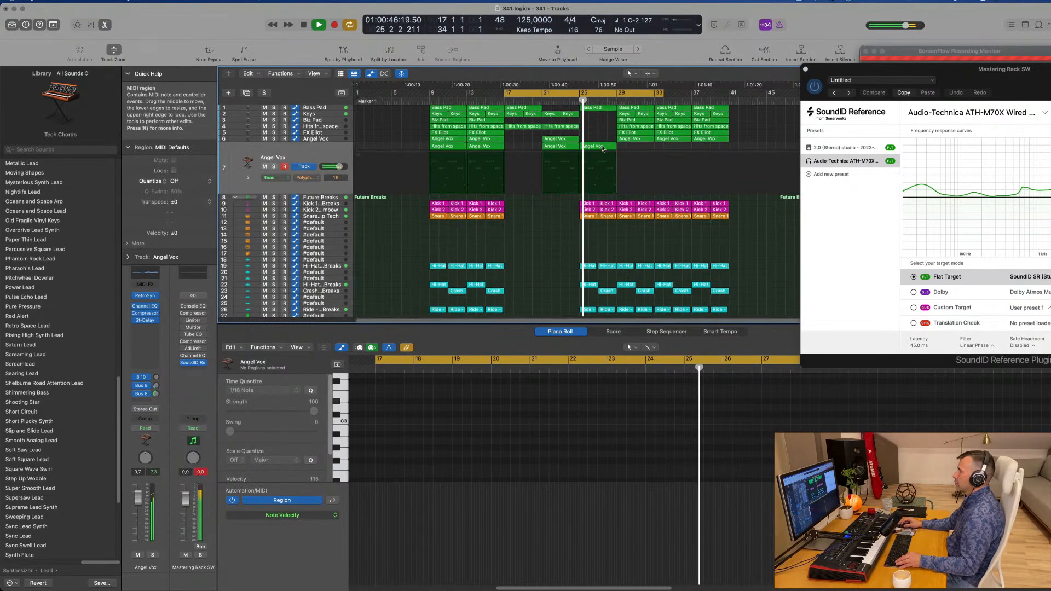
scroll(614, 148, down, 5)
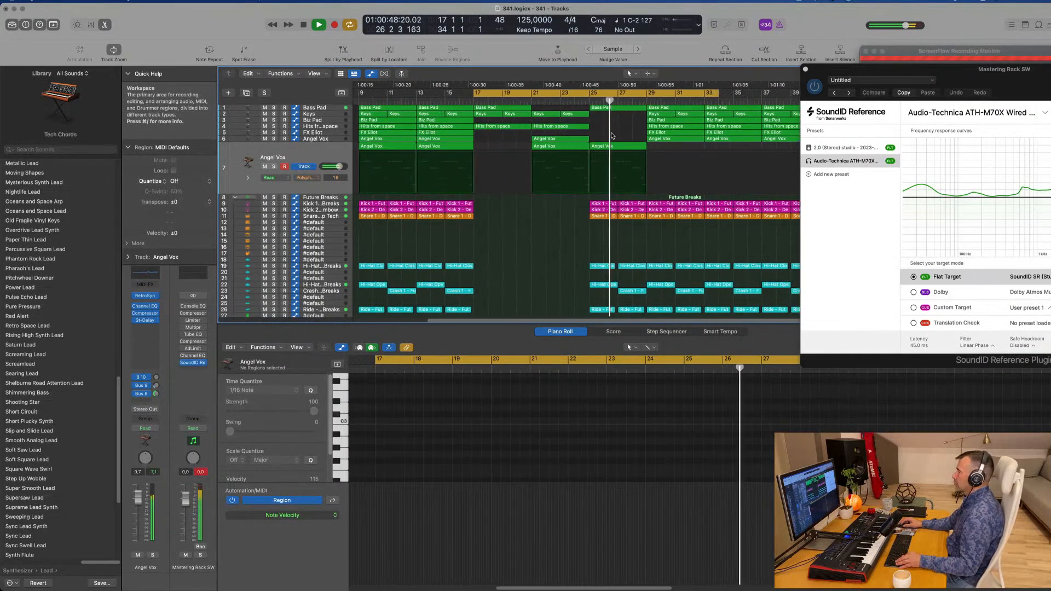
- Play the section before bar 25 and delete the Keys, Biz Pad, Hits from space, FX Eliot and track 6 Angel Vox regions between bars 29 and 33
scroll(612, 133, down, 3)
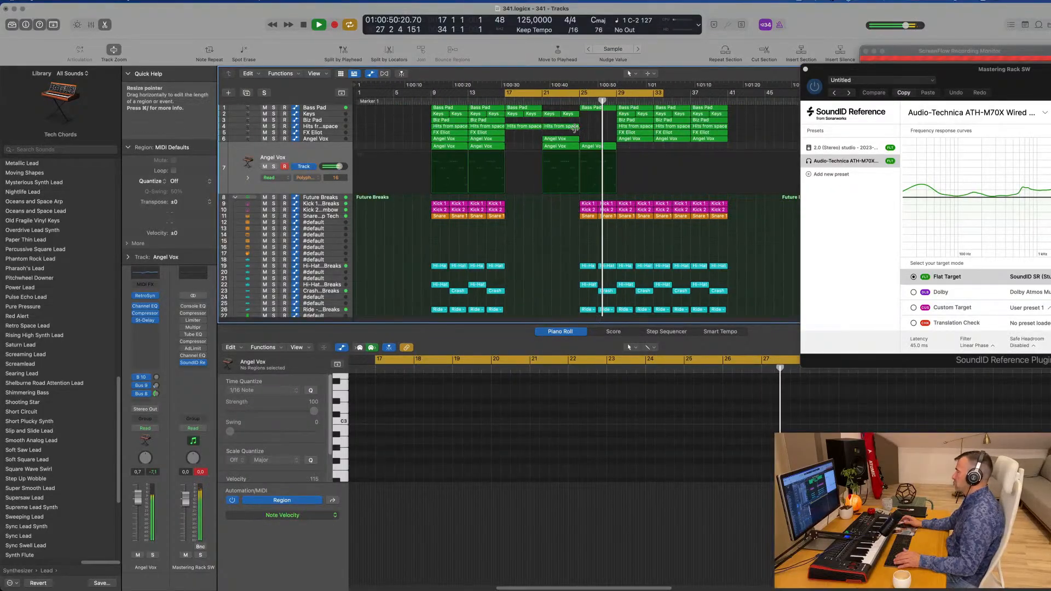
key(space)
key(space)
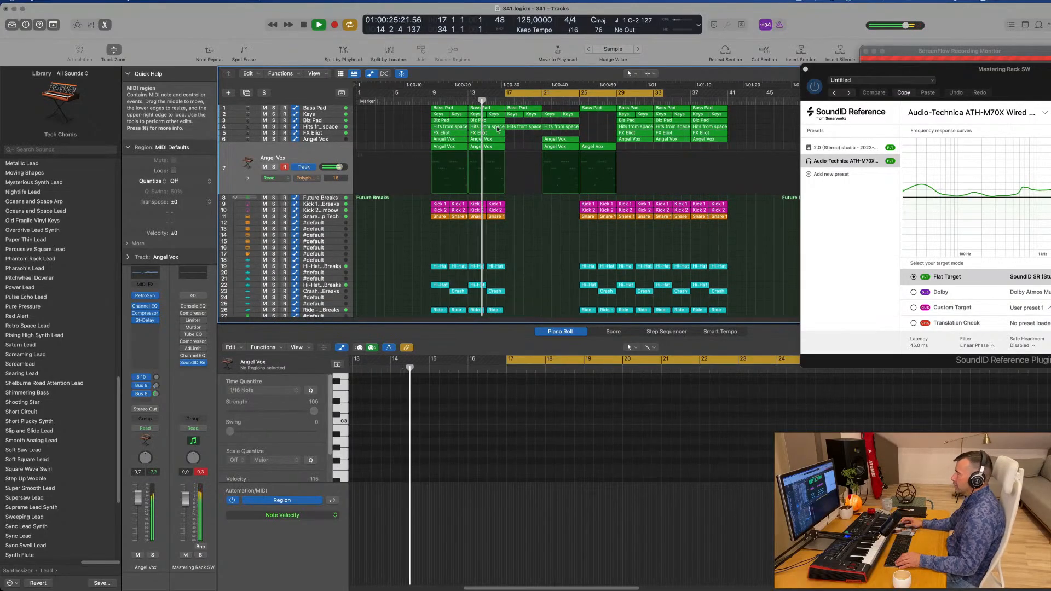
click(573, 101)
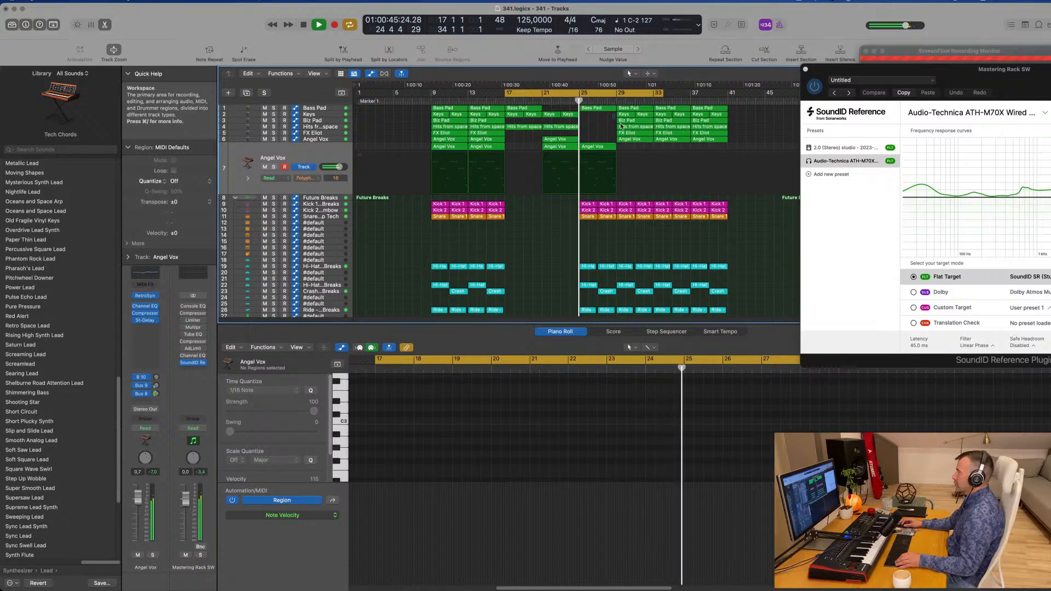
drag(621, 125, 639, 141)
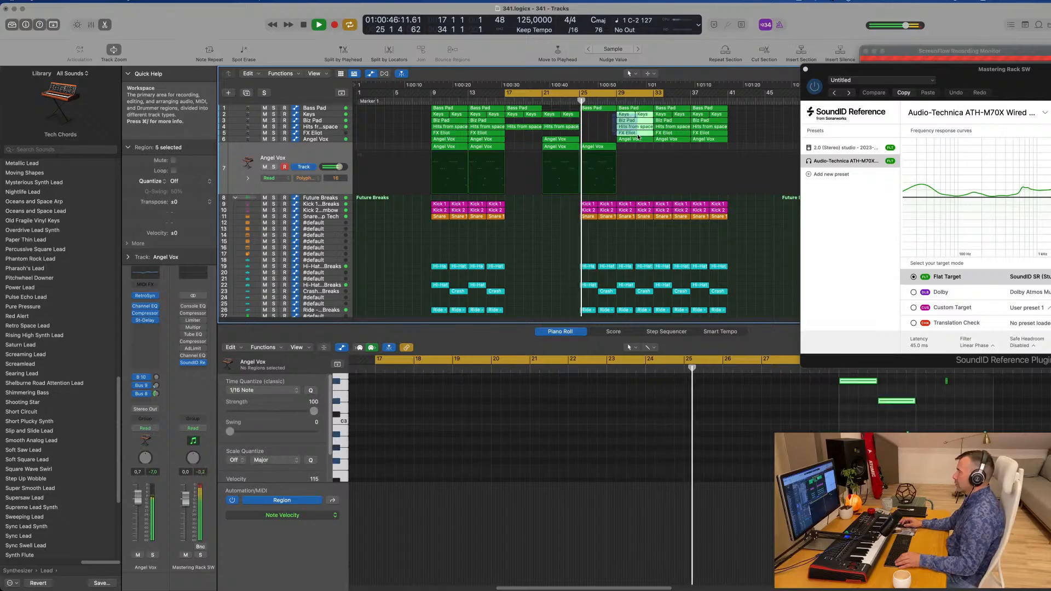
key(BackSpace)
- Copy the track 7 Angel Vox region from bar 25 to bar 29 and listen from about bar 16
click(598, 147)
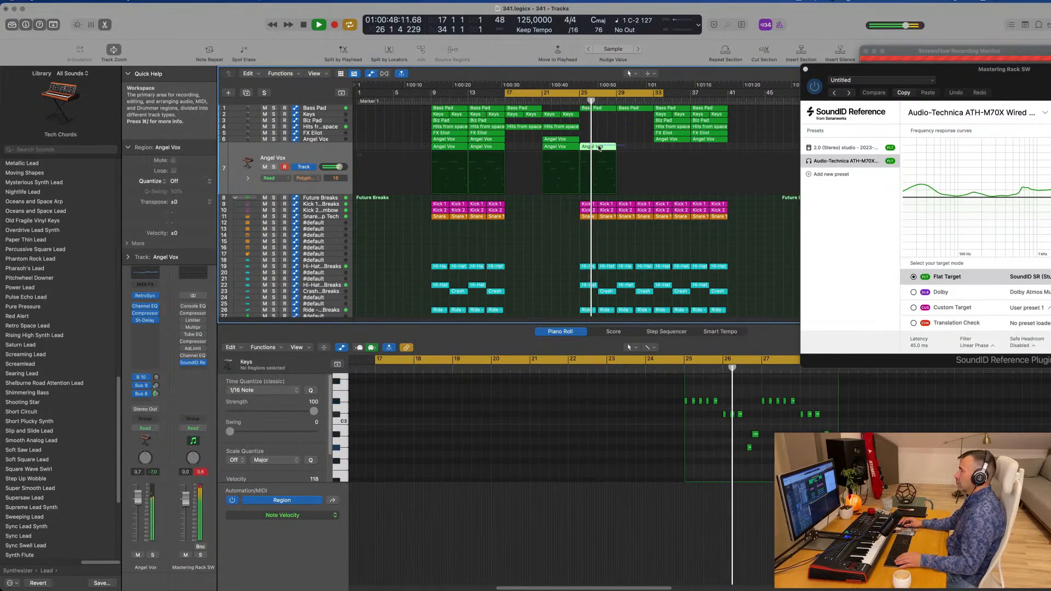
drag(598, 147, 634, 148)
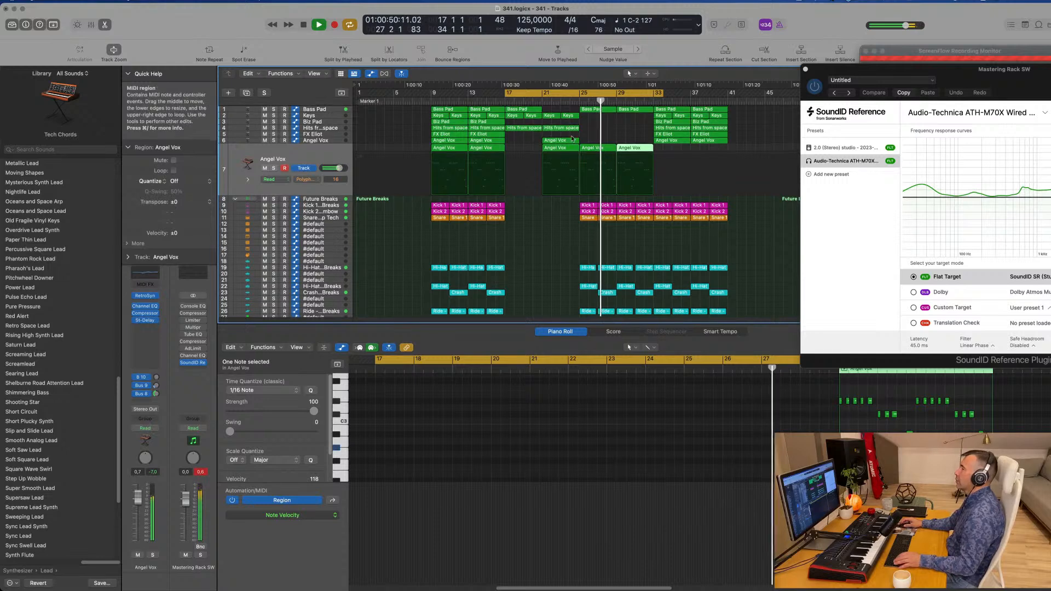
click(497, 89)
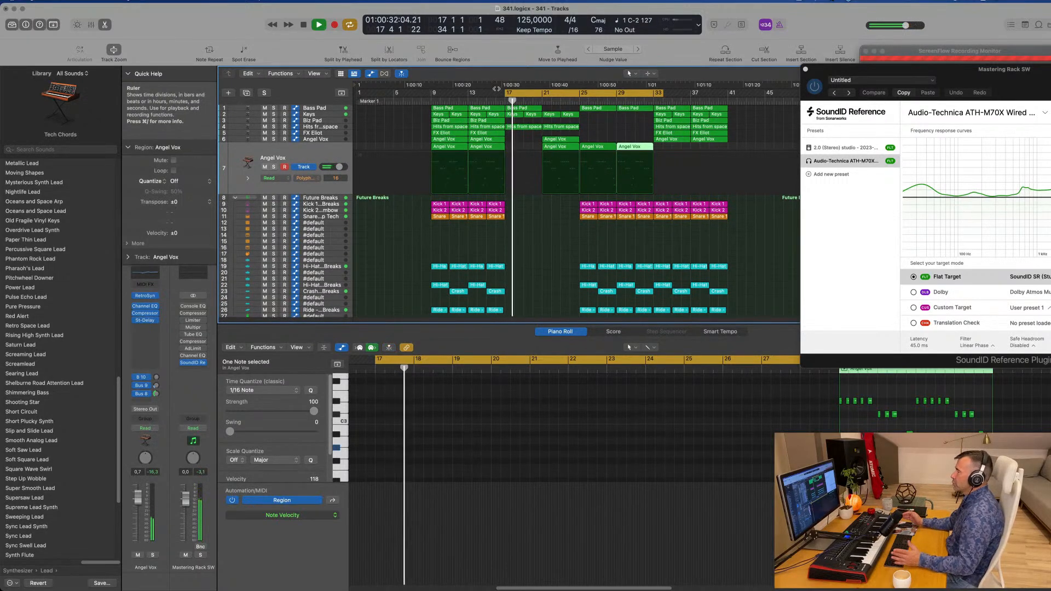
- Listen through the drumless section and the drums' return up to bar 29 while examining the drum tracks, and stop playback
scroll(571, 210, down, 3)
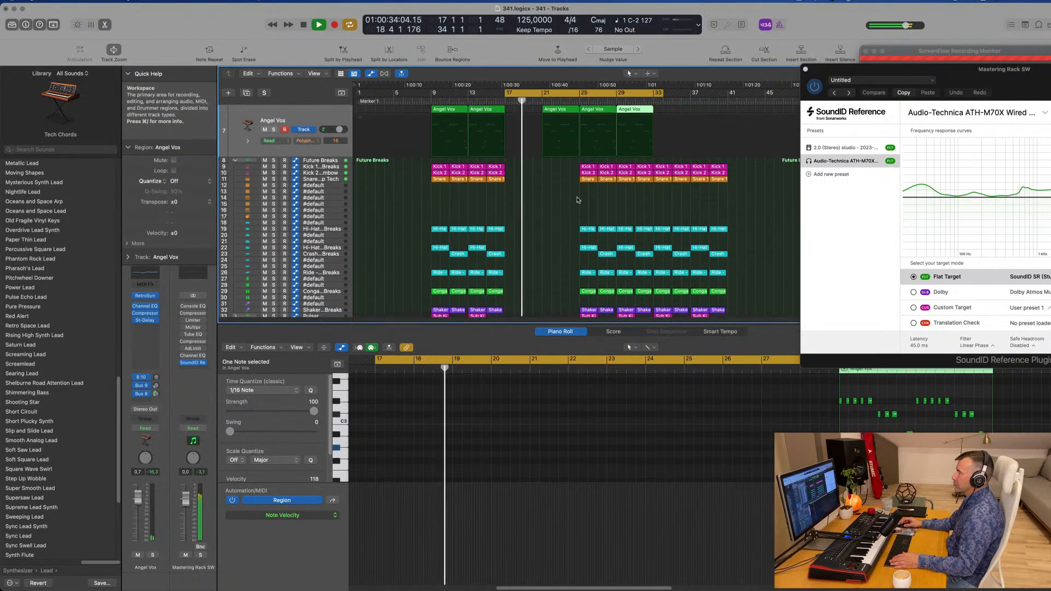
click(333, 188)
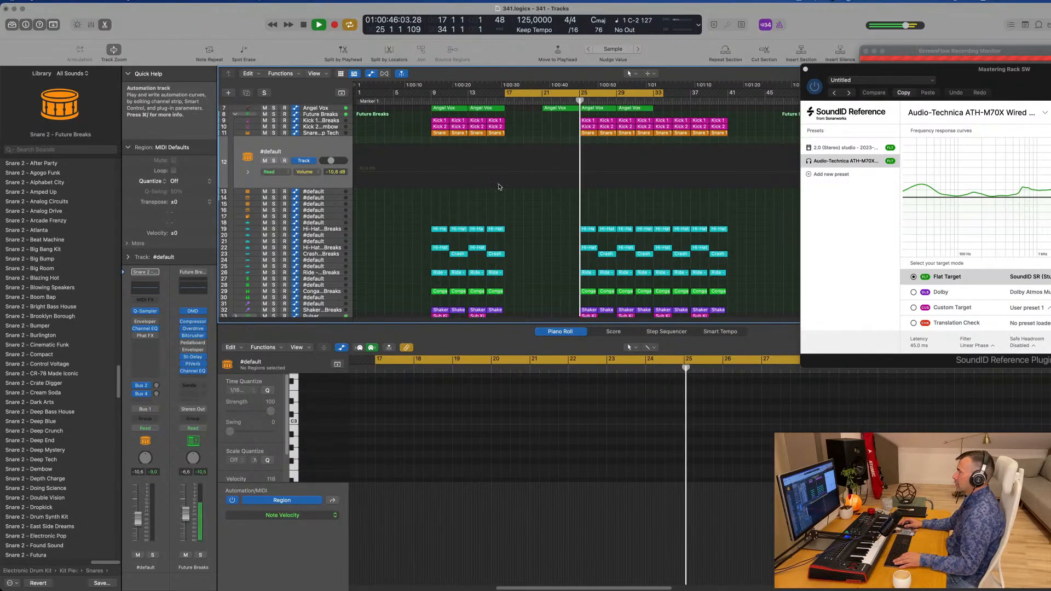
scroll(499, 187, up, 3)
scroll(499, 188, down, 3)
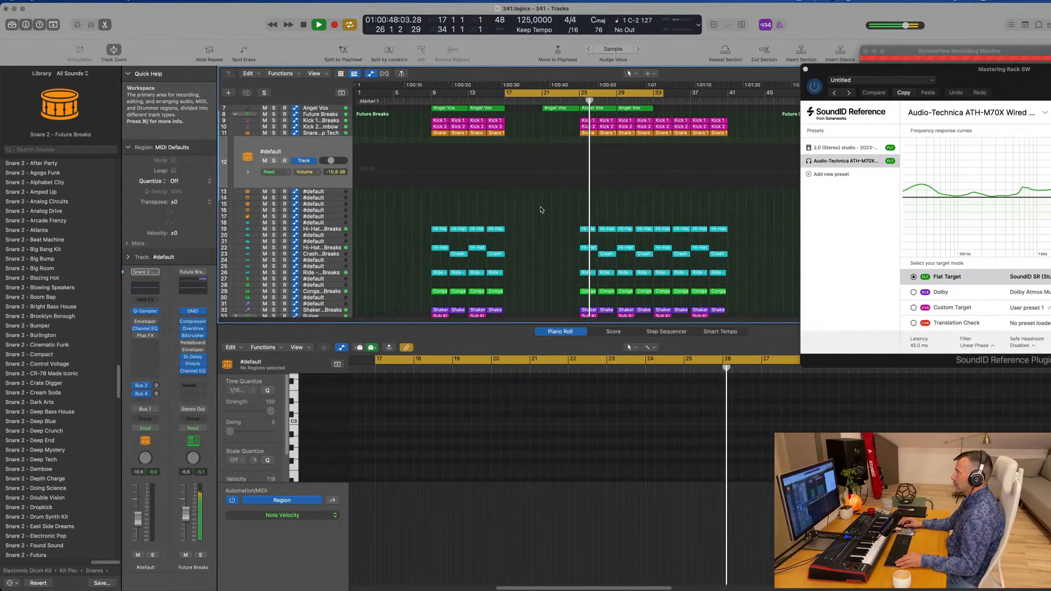
scroll(541, 210, up, 1)
scroll(540, 208, up, 2)
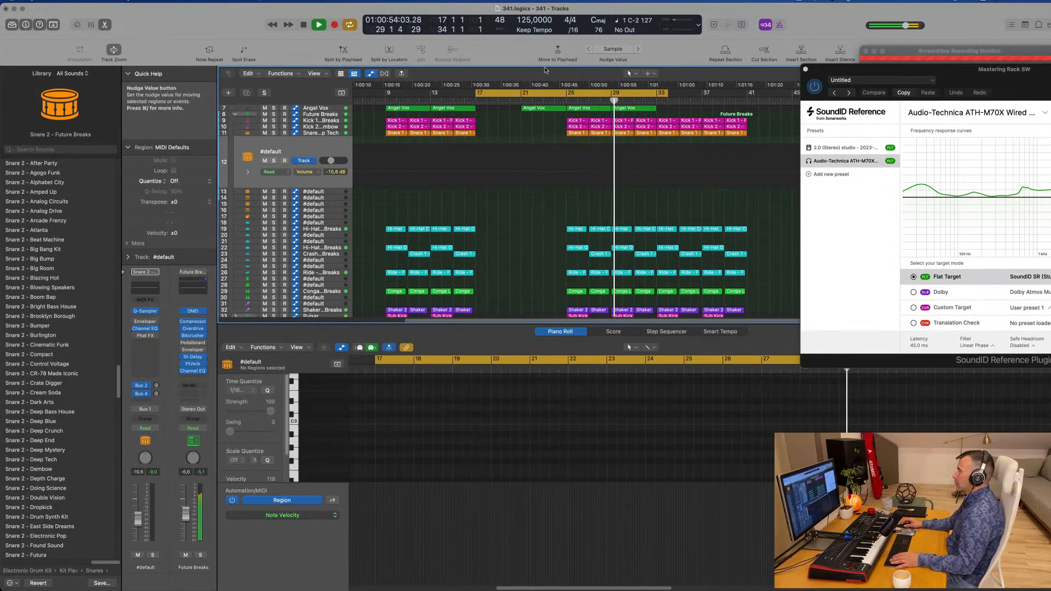
key(space)
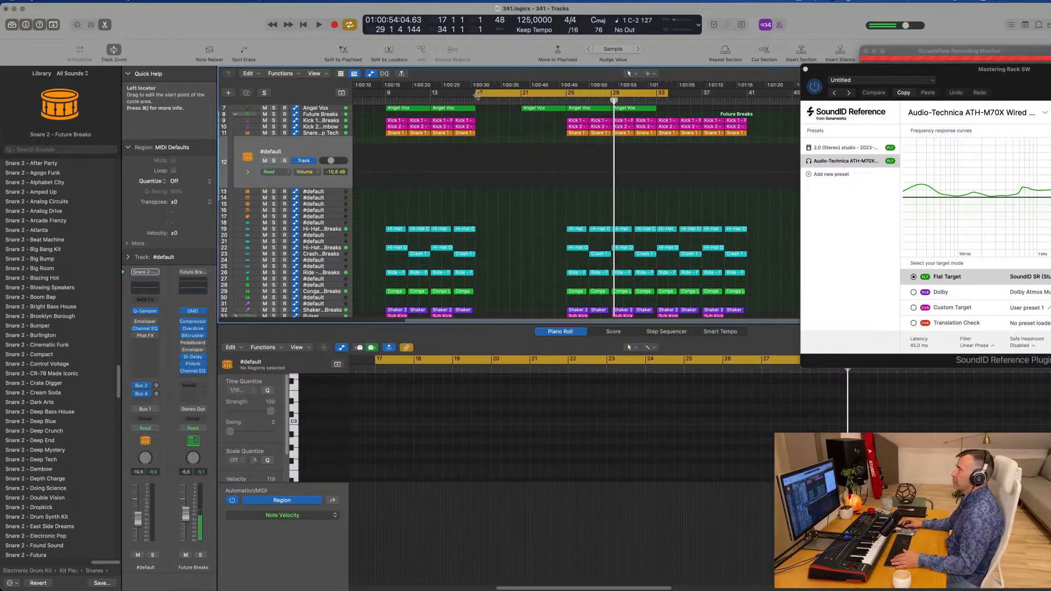
- Set the cycle range to bars 9–17 and repeat that full section three times
drag(478, 95, 386, 94)
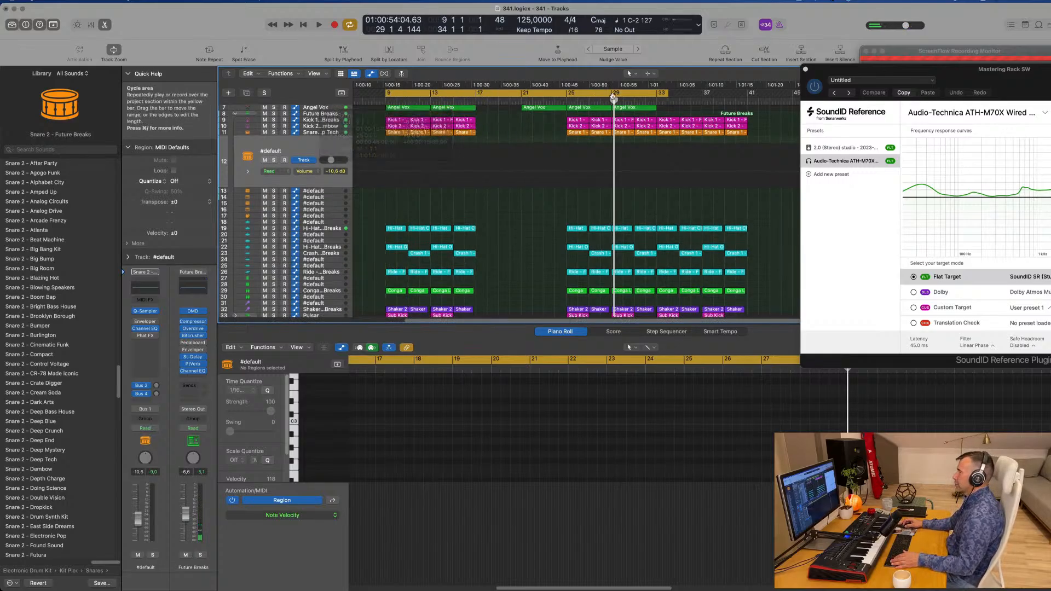
drag(667, 95, 478, 117)
scroll(493, 123, up, 4)
key(space)
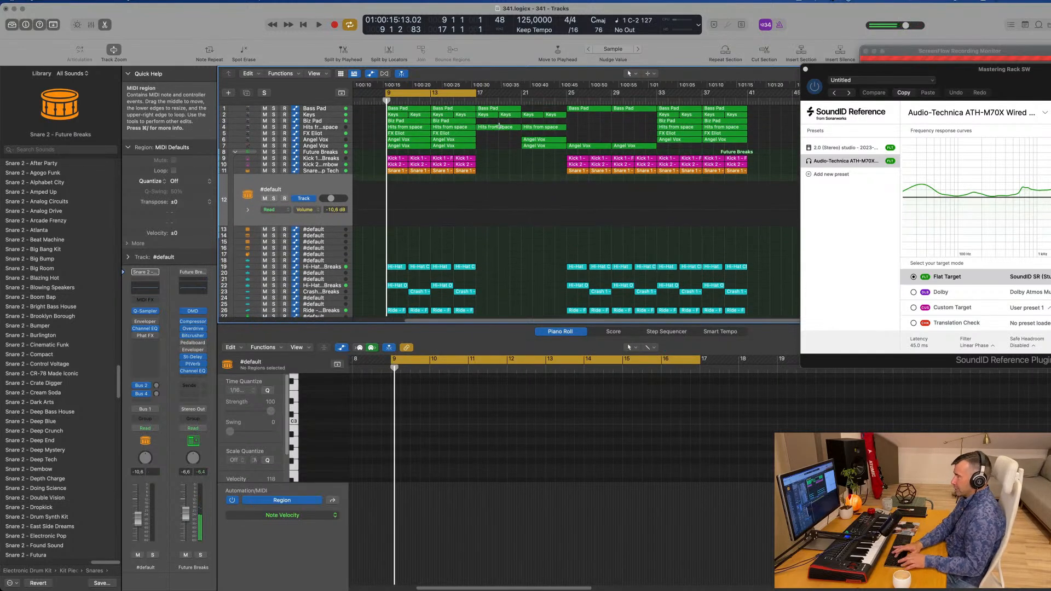
key(ctrl+super+r)
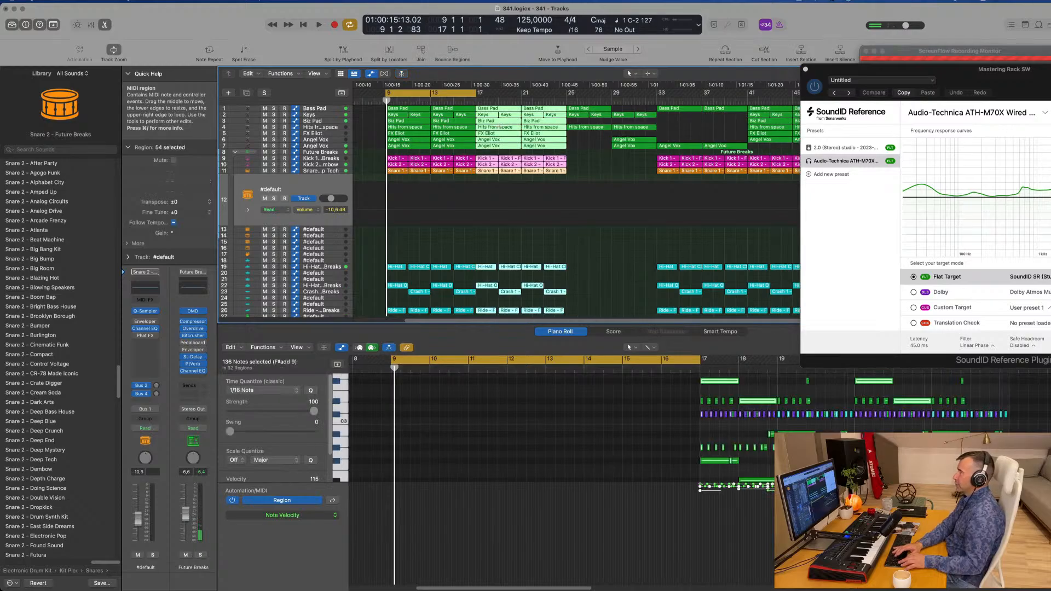
key(ctrl+super+r)
key(ctrl+super+r)
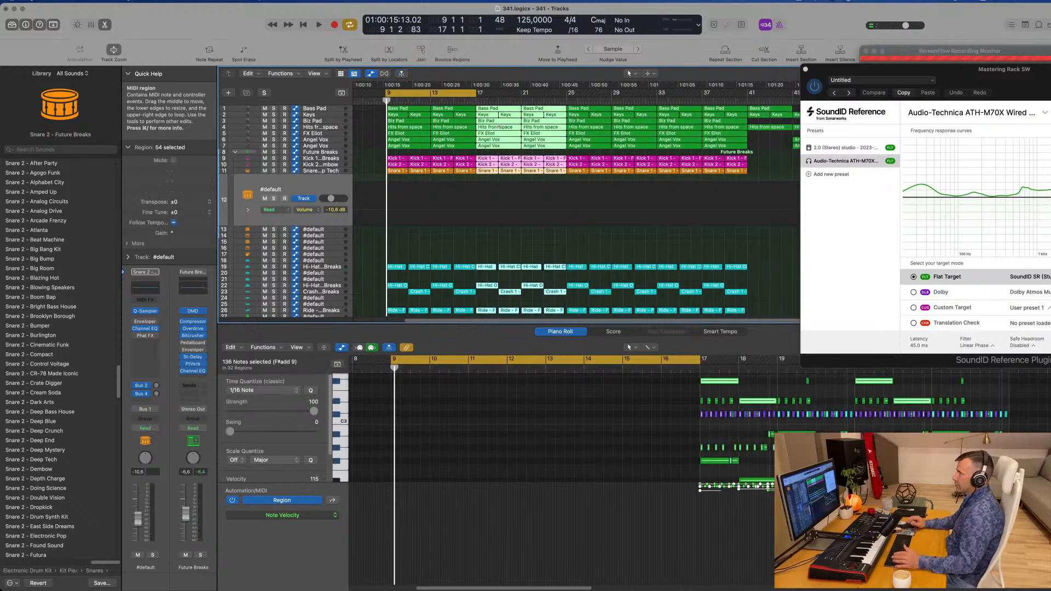
scroll(638, 101, down, 2)
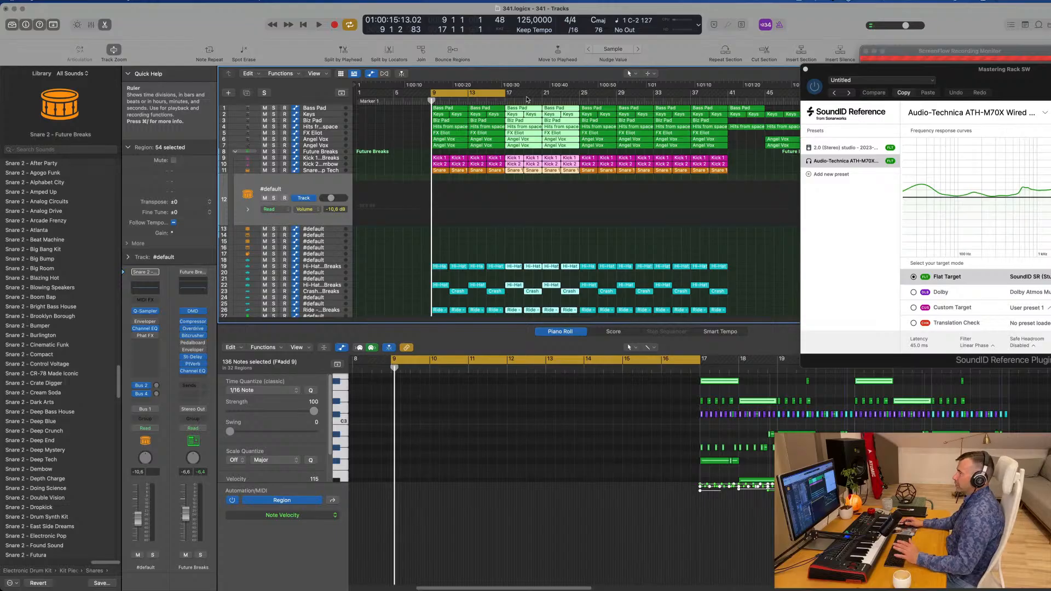
- Clear the region selection and delete the kick, snare, hi-hat, crash, ride and conga regions between bars 9 and 17
key(space)
click(395, 127)
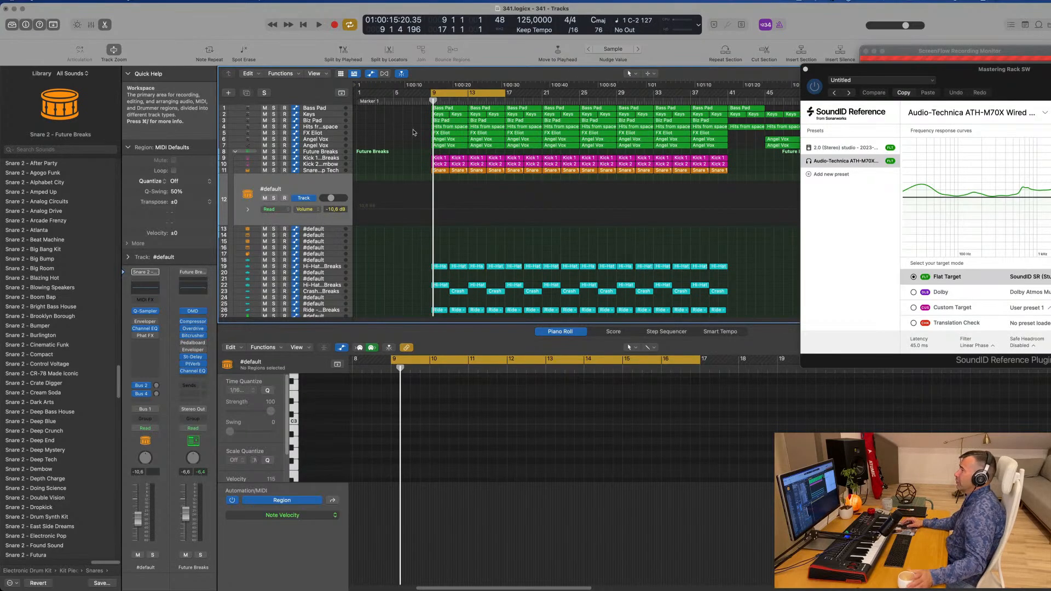
scroll(403, 145, down, 2)
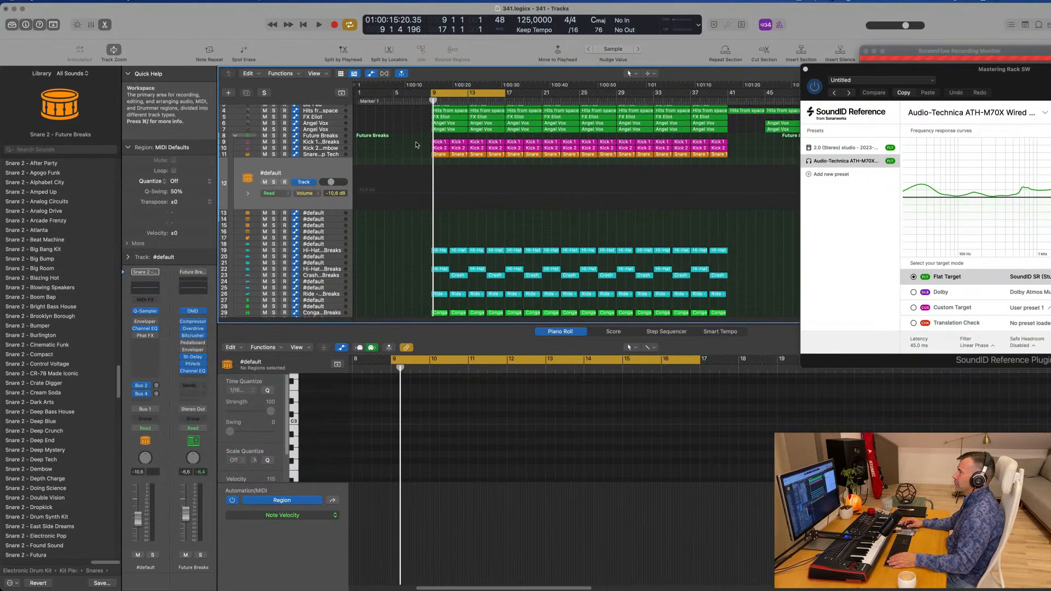
drag(416, 146, 501, 314)
key(Delete)
scroll(420, 118, up, 3)
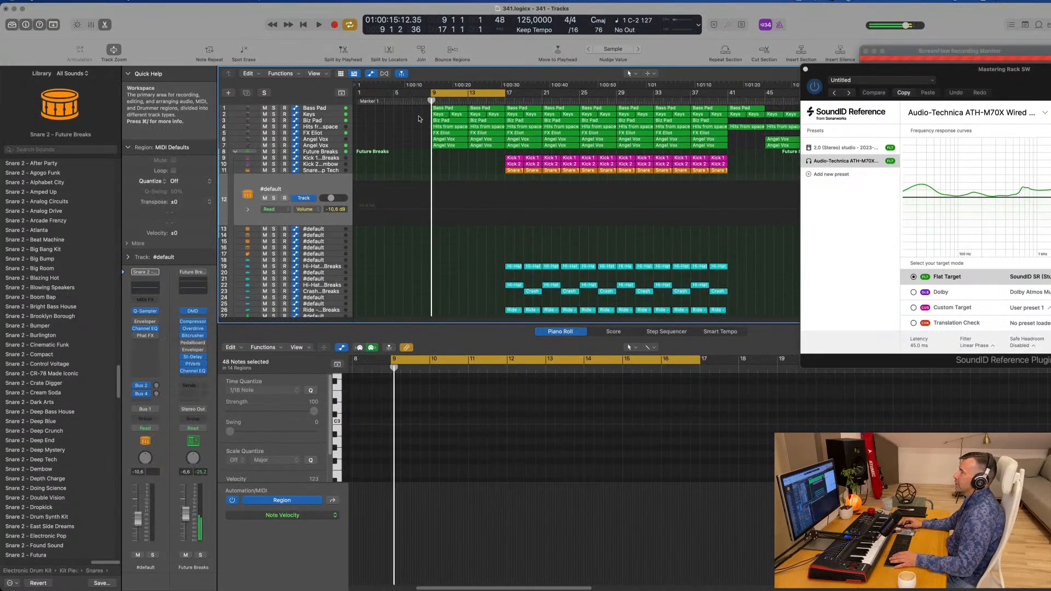
- Delete the Keys, Biz Pad, Hits from space, FX Eliot and both Angel Vox tracks' regions between bars 9 and 17, and play the Bass Pad
drag(419, 117, 492, 151)
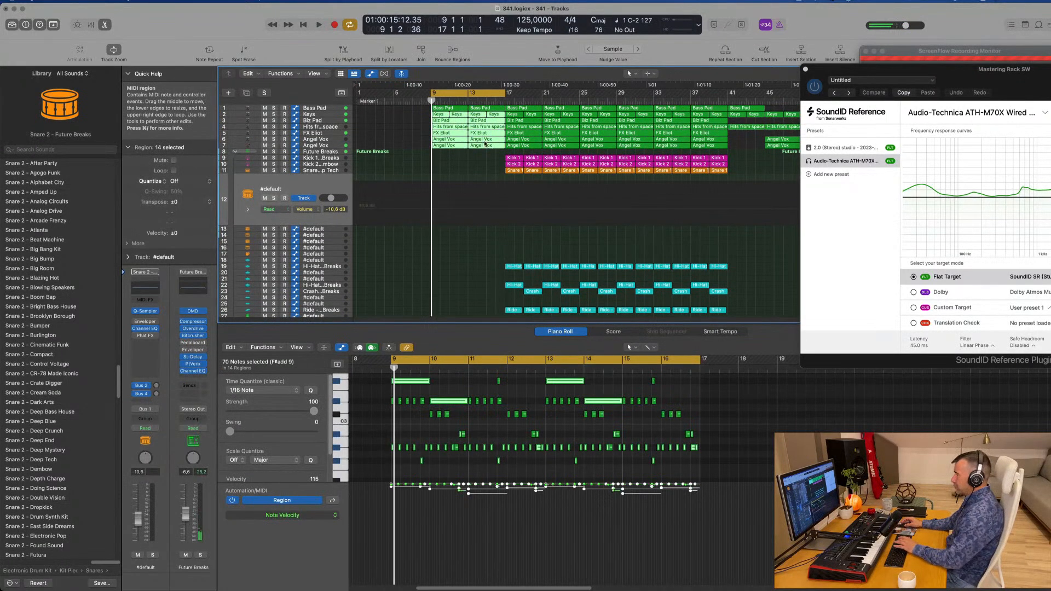
key(Delete)
key(space)
click(327, 110)
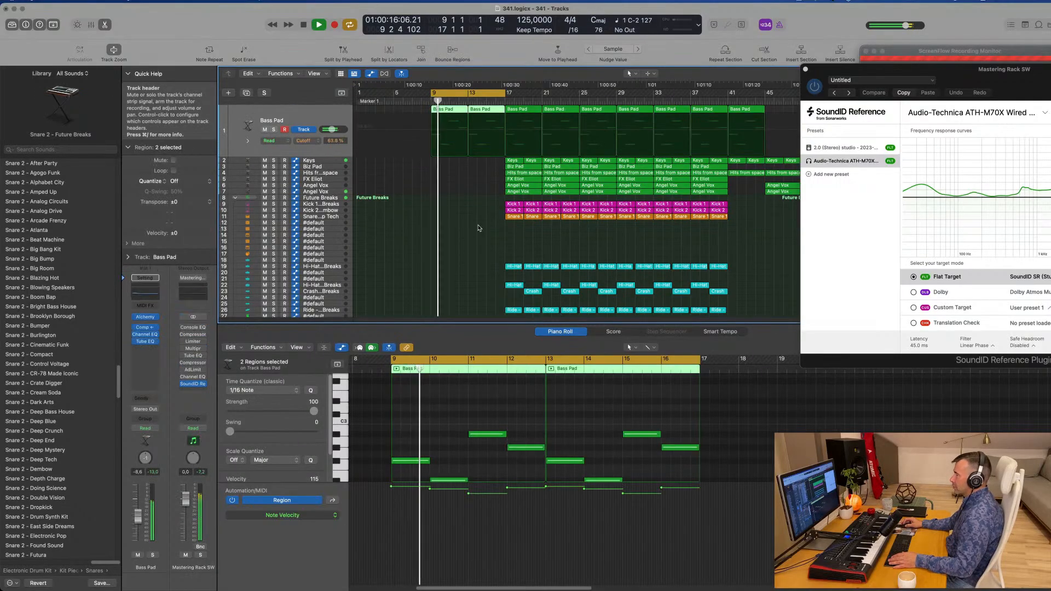
- Delete the shaker, sub kick and break loop regions between bars 9 and 17 and replay from bar 9
scroll(421, 230, down, 6)
drag(421, 229, 493, 269)
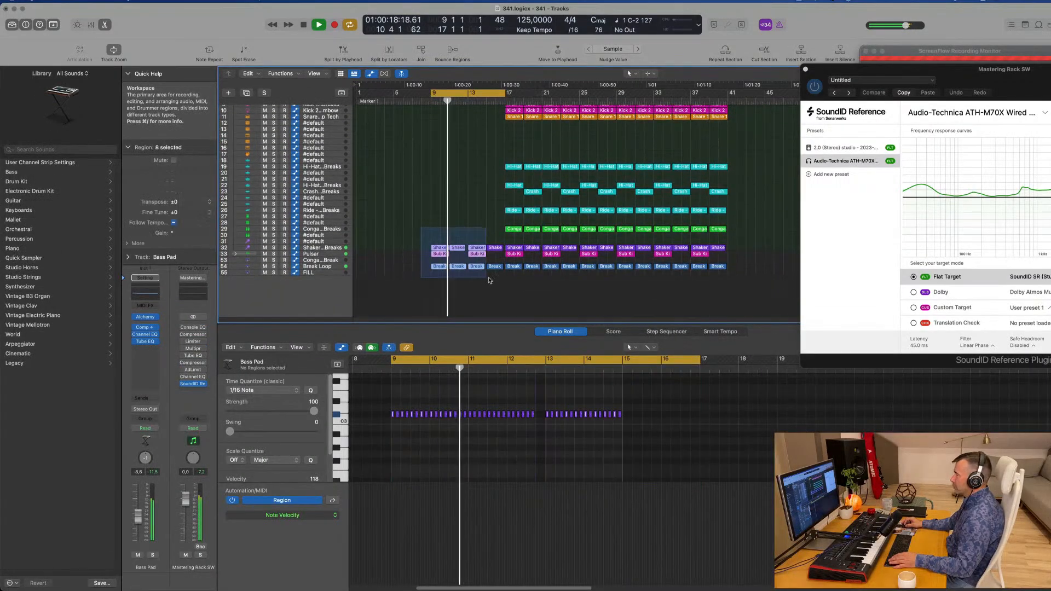
key(Delete)
key(space)
key(space)
scroll(475, 228, up, 6)
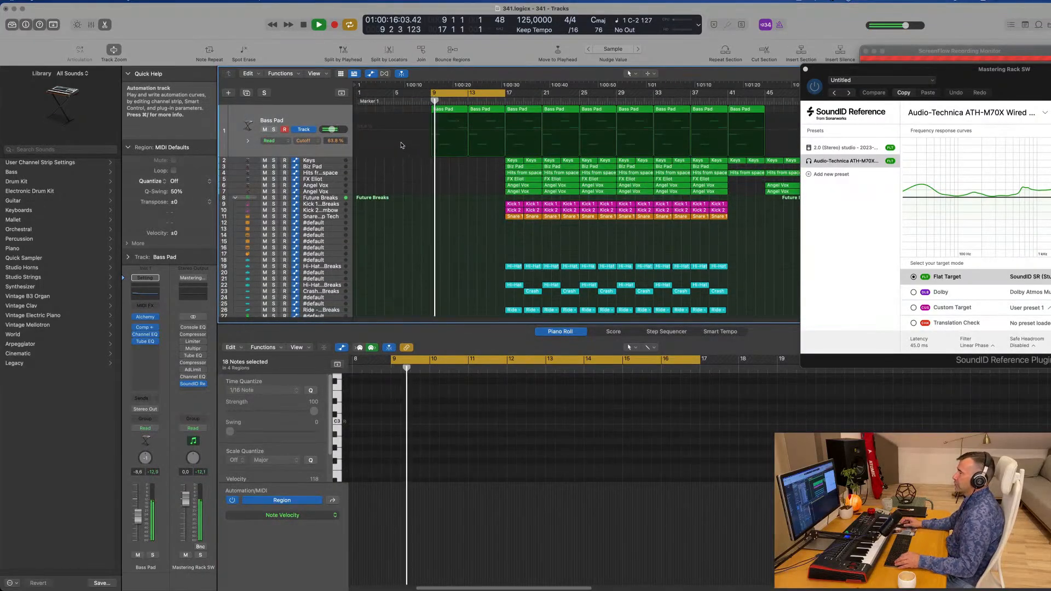
- Enable the low cut in the Bass Pad's Channel EQ with a 24 dB/Oct slope and raise its frequency to 414 Hz
click(290, 120)
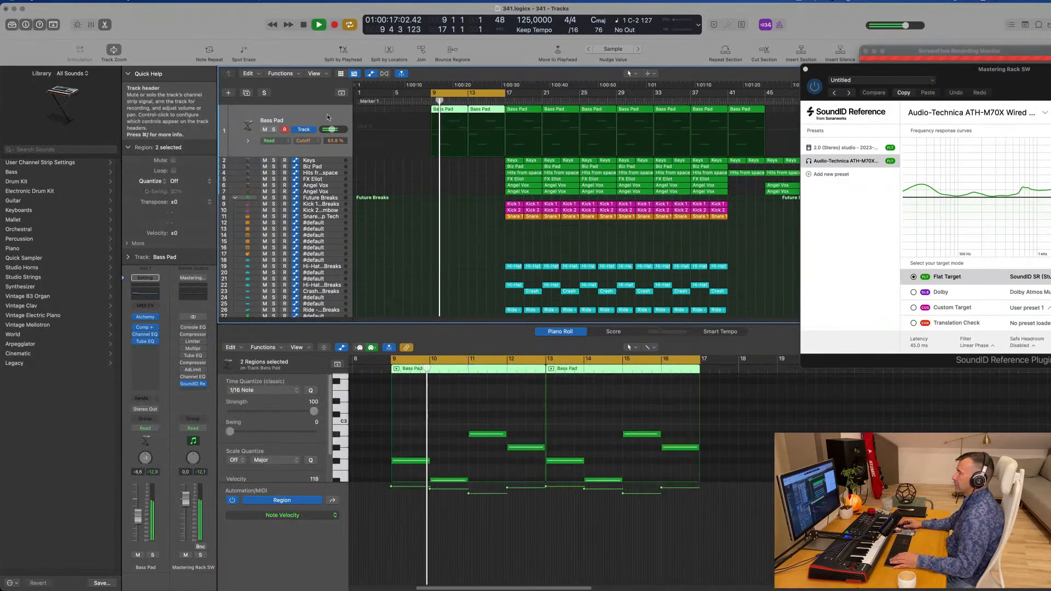
click(137, 300)
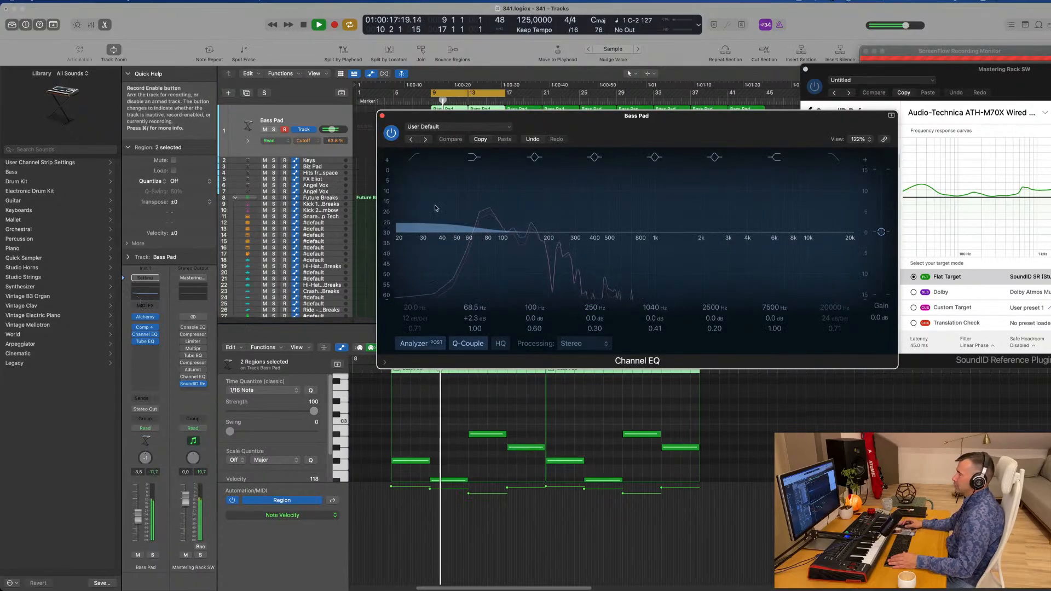
click(415, 157)
key(space)
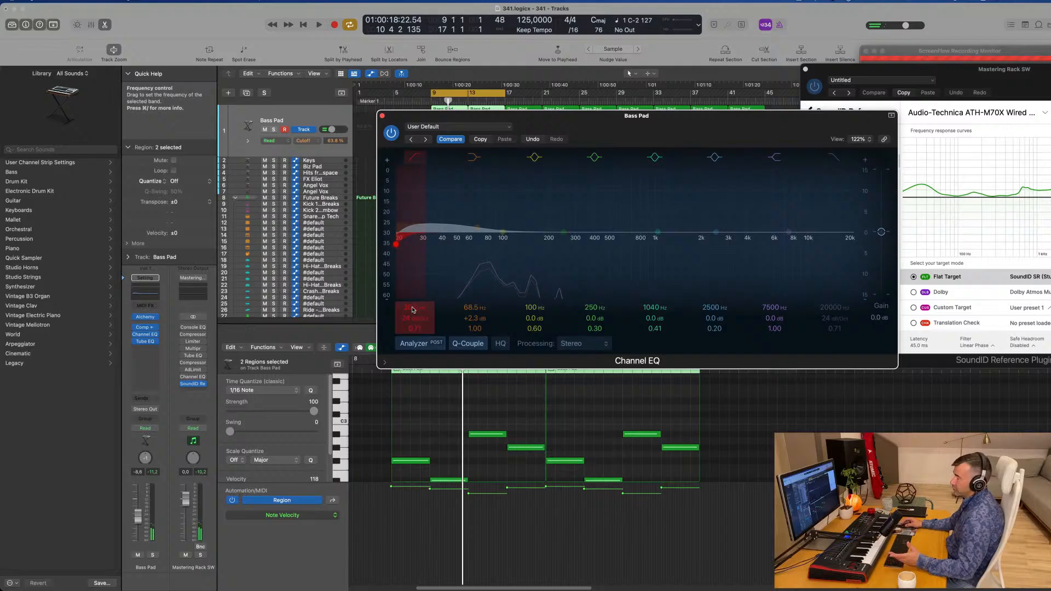
drag(429, 244, 614, 244)
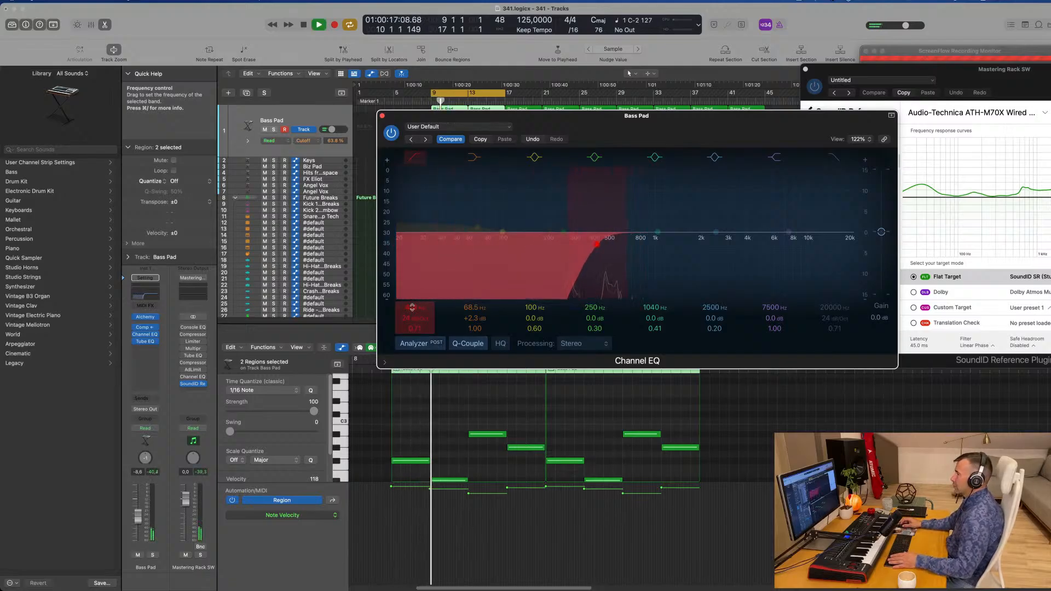
drag(712, 135, 847, 162)
key(space)
- Switch the Bass Pad's automation mode to Touch and toggle the Channel EQ's low cut to bring up its automation
click(312, 121)
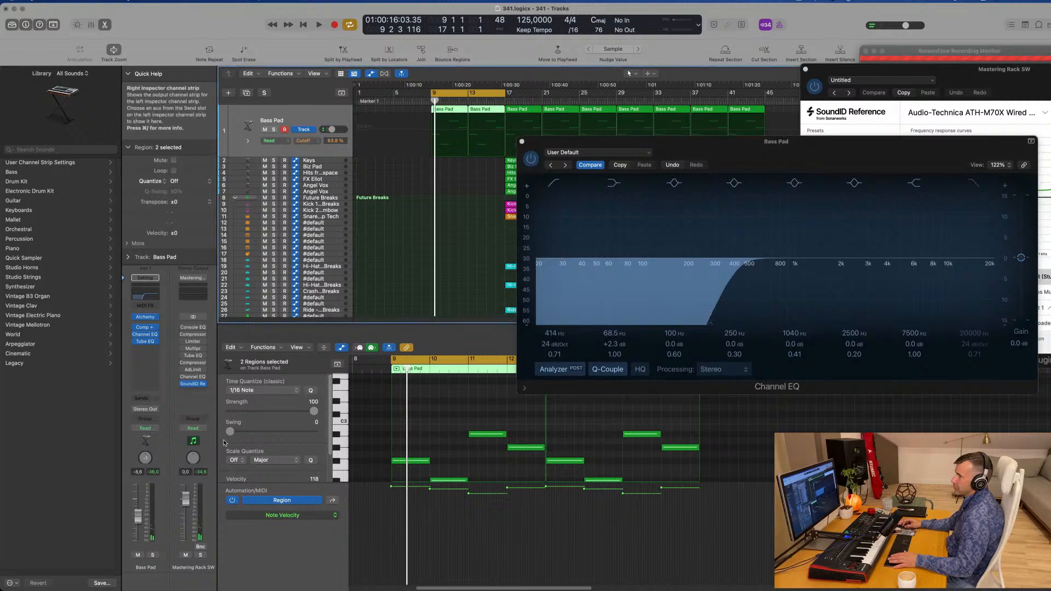
click(150, 429)
click(147, 438)
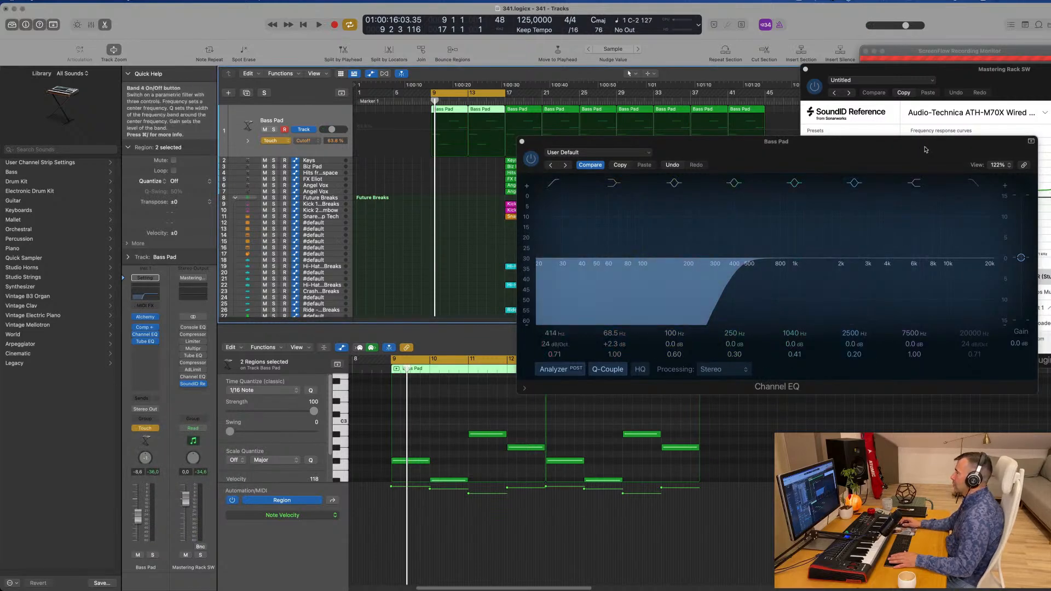
drag(846, 146, 819, 147)
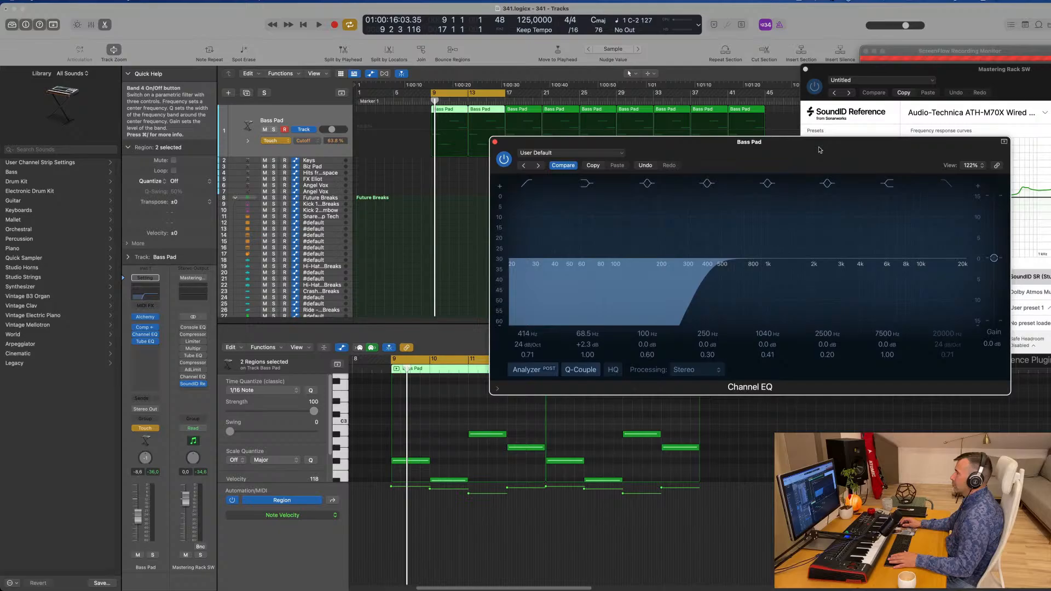
click(522, 188)
click(496, 143)
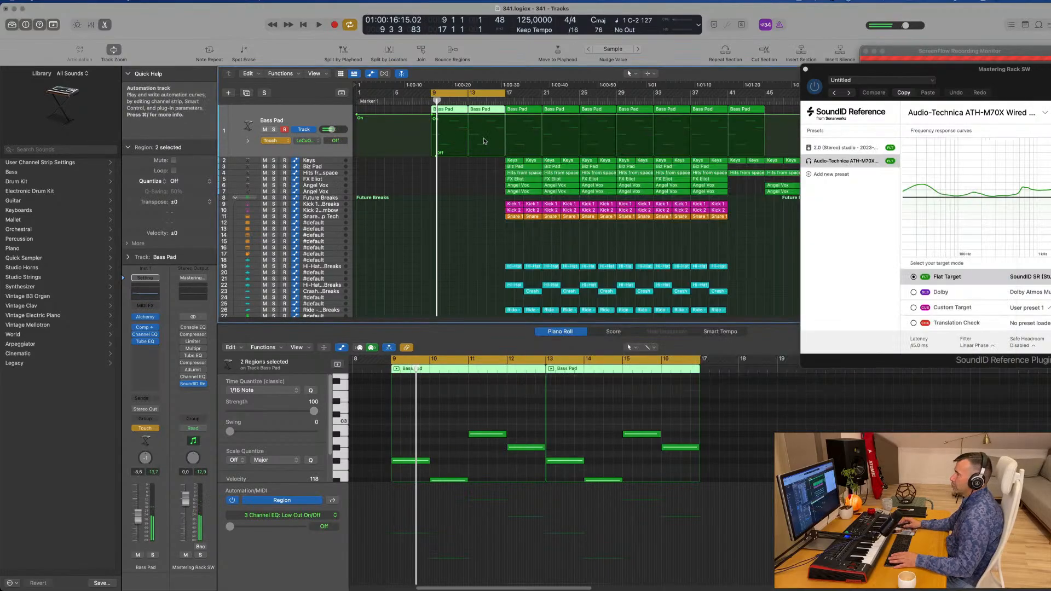
- Set the Bass Pad's Low Cut On/Off automation to On from bar 9 and add an automation point at bar 13
click(439, 116)
key(space)
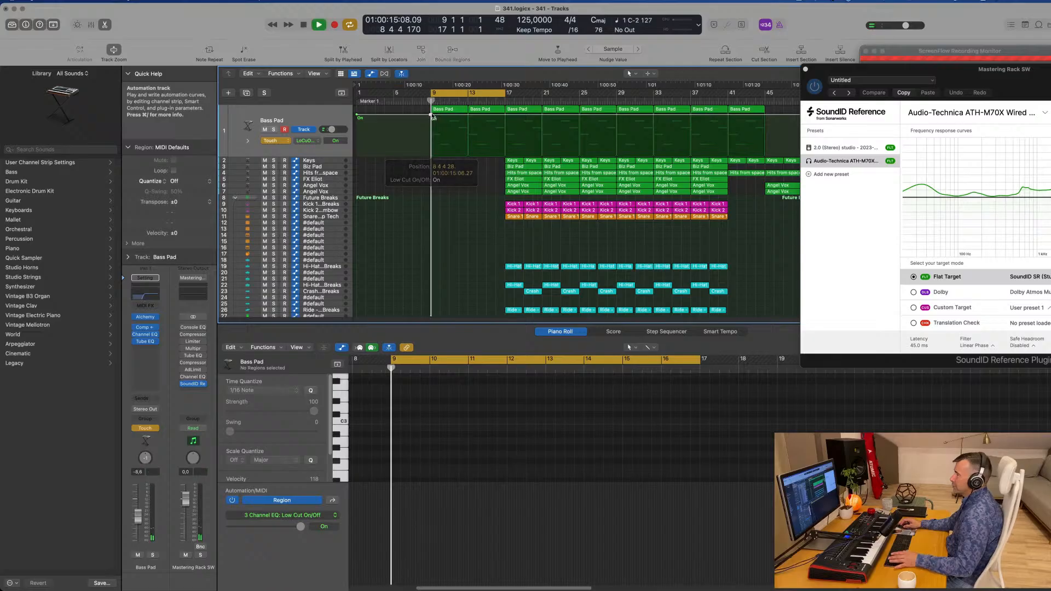
click(468, 115)
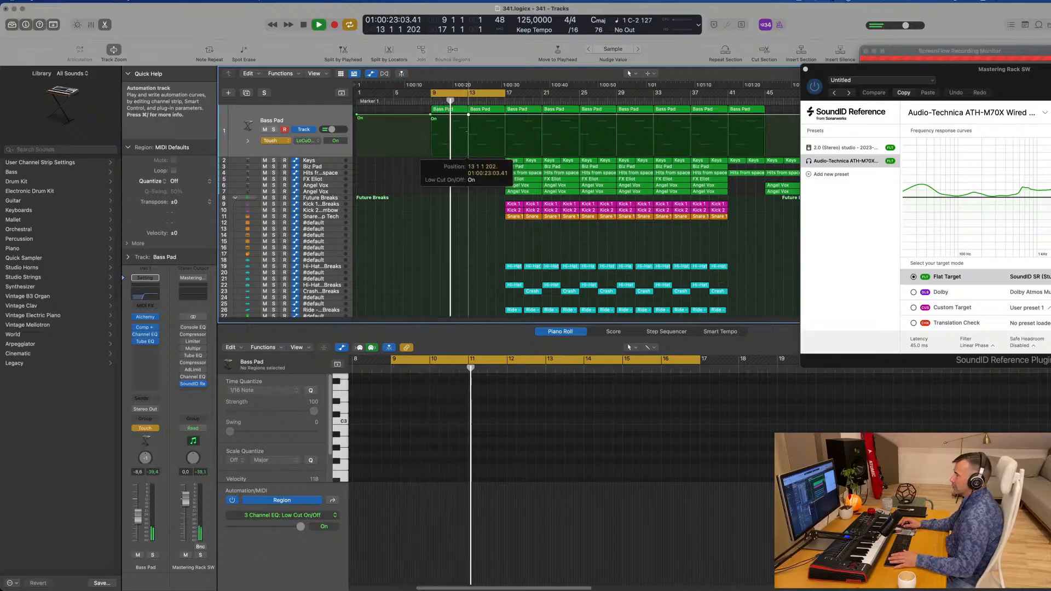
mouse_move(469, 115)
mouse_down()
mouse_move(469, 153)
mouse_move(469, 114)
mouse_up()
key(space)
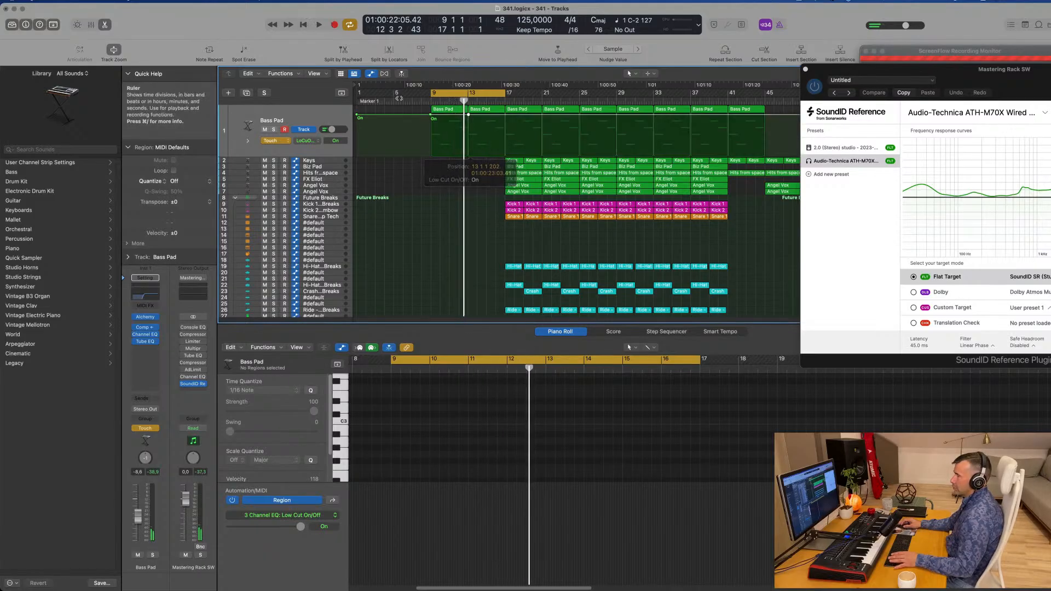
- Delete the Low Cut On/Off automation points from the Bass Pad track
click(303, 141)
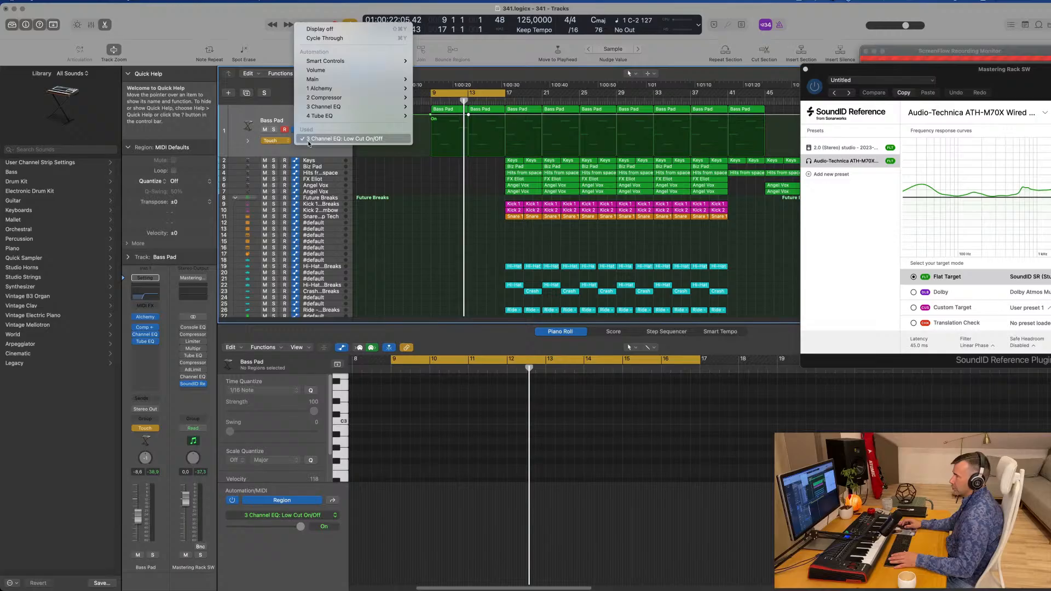
click(309, 140)
drag(468, 115, 355, 116)
double_click(356, 116)
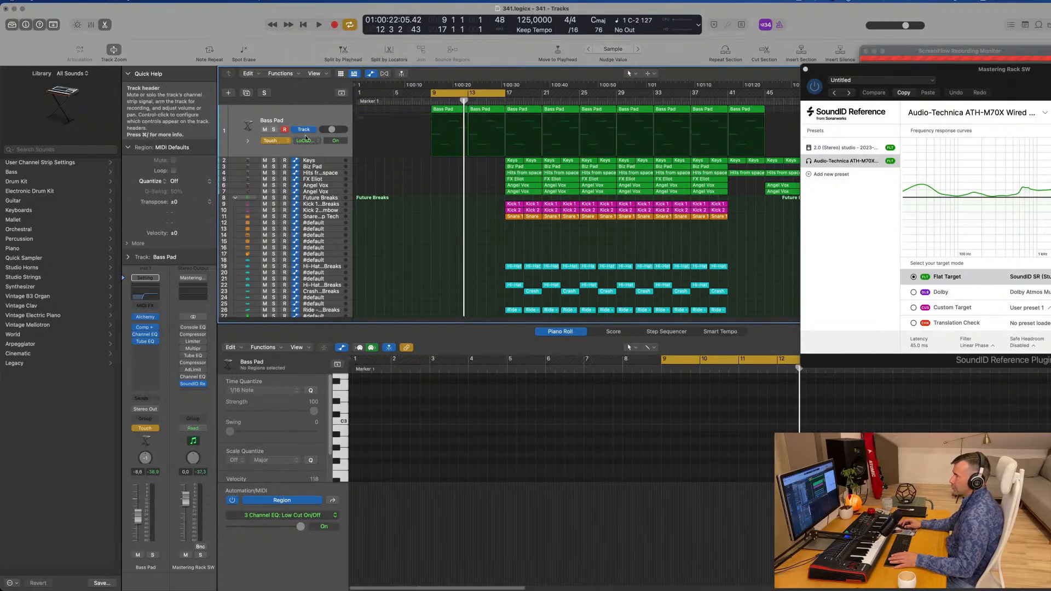
- Play from bar 9 and raise the low cut frequency in the Bass Pad's Channel EQ to write its automation
key(space)
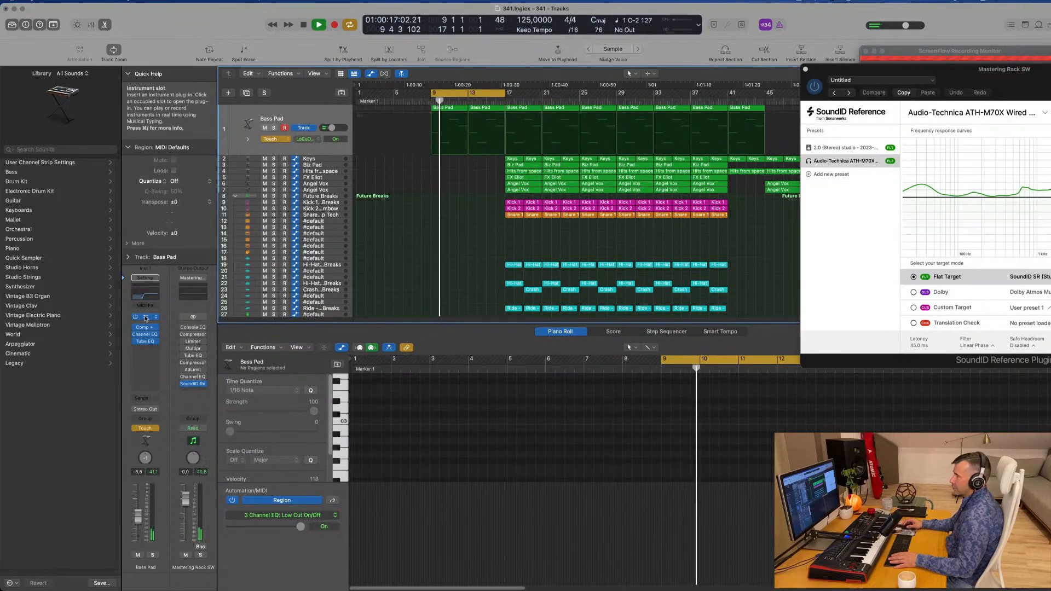
click(145, 295)
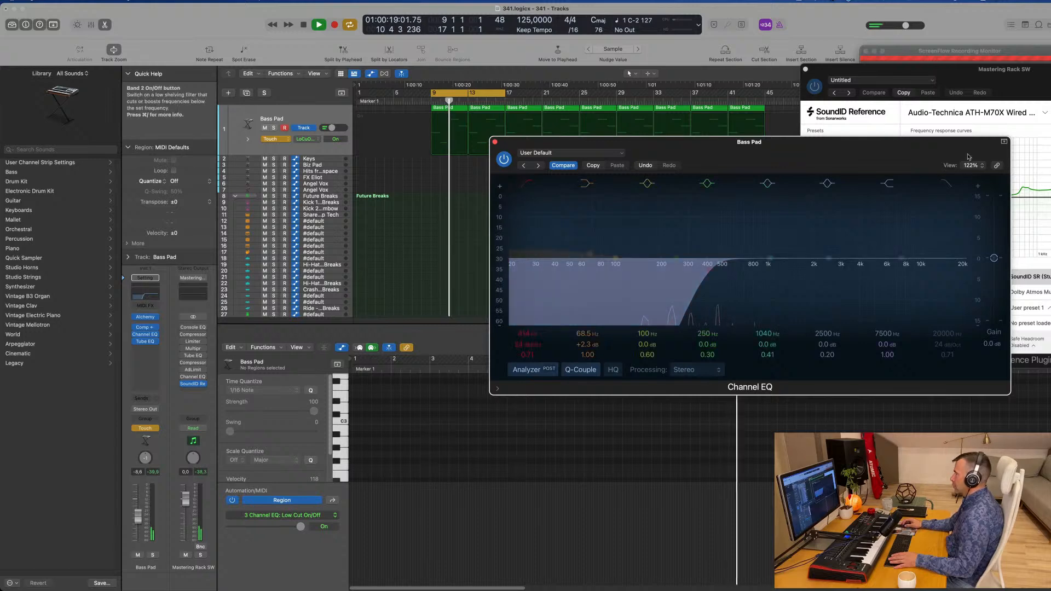
drag(894, 144, 712, 130)
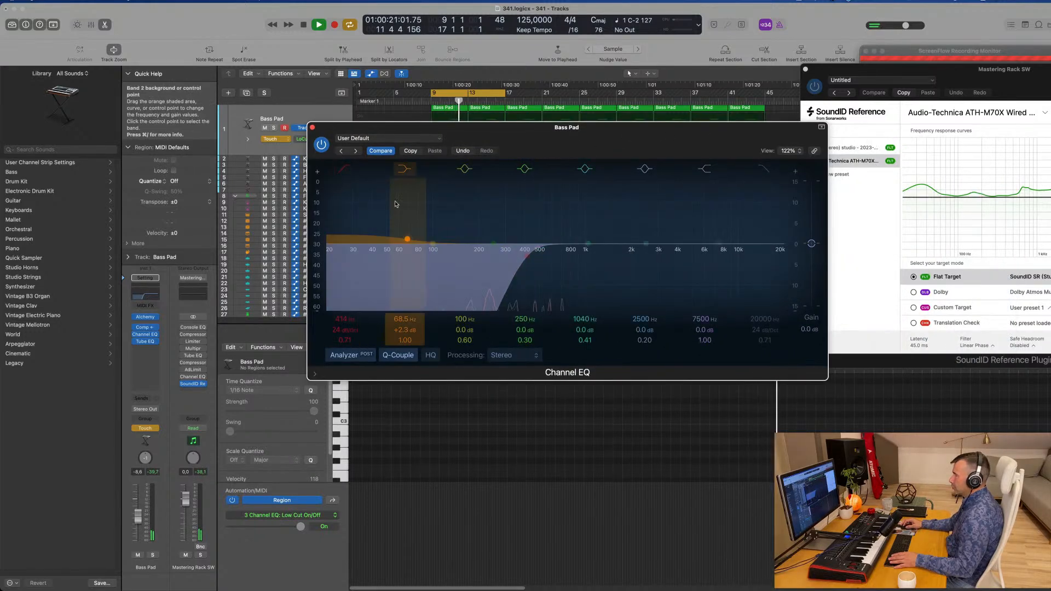
drag(344, 320, 344, 304)
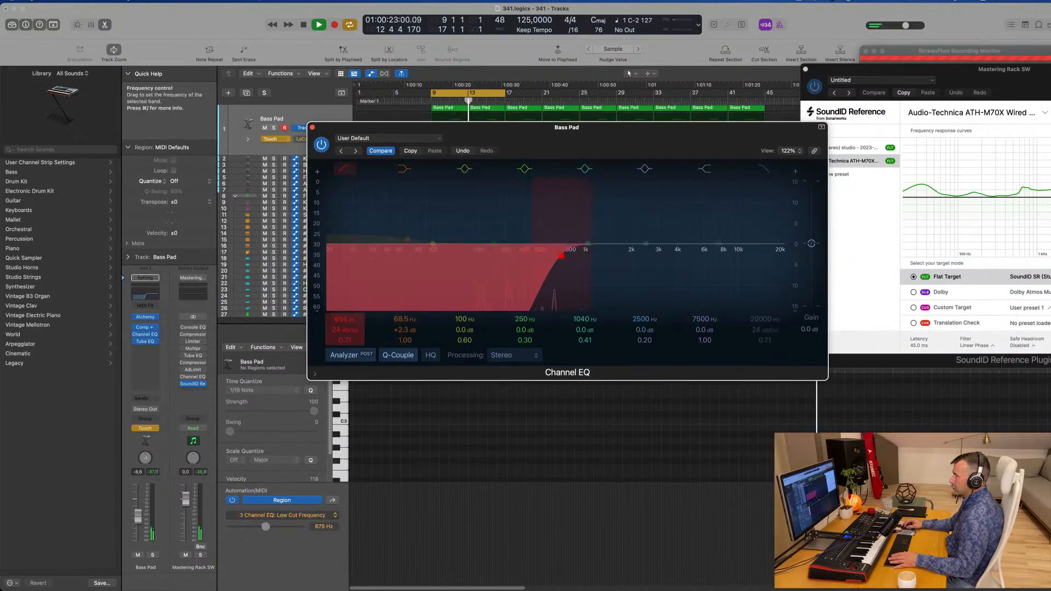
drag(531, 153, 765, 238)
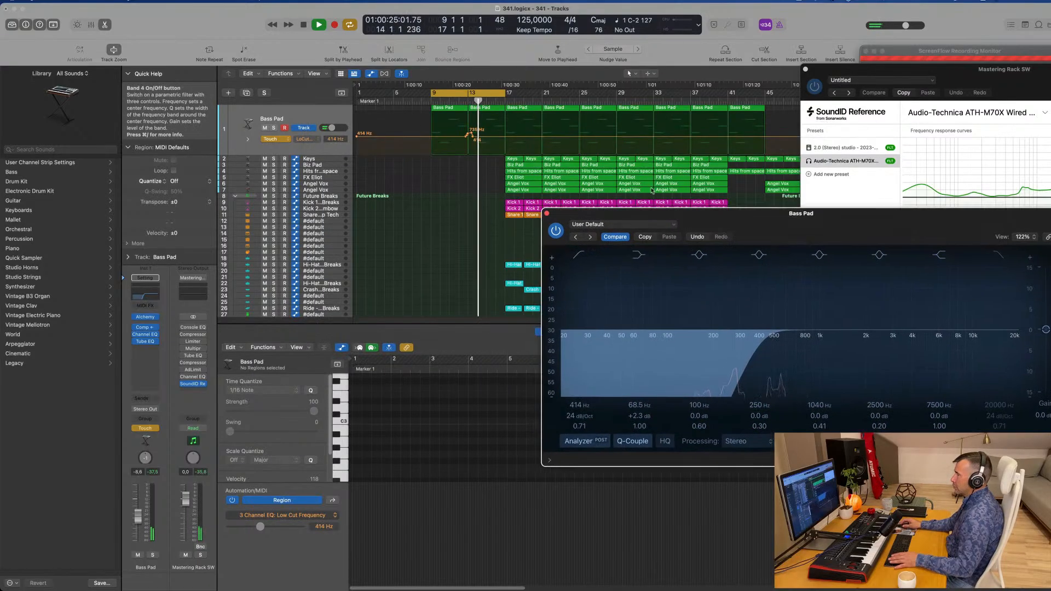
- Place Bass Pad Low Cut Frequency automation points at bar 9 with 414 Hz and just before bar 13 with 20 Hz
key(space)
key(space)
click(440, 138)
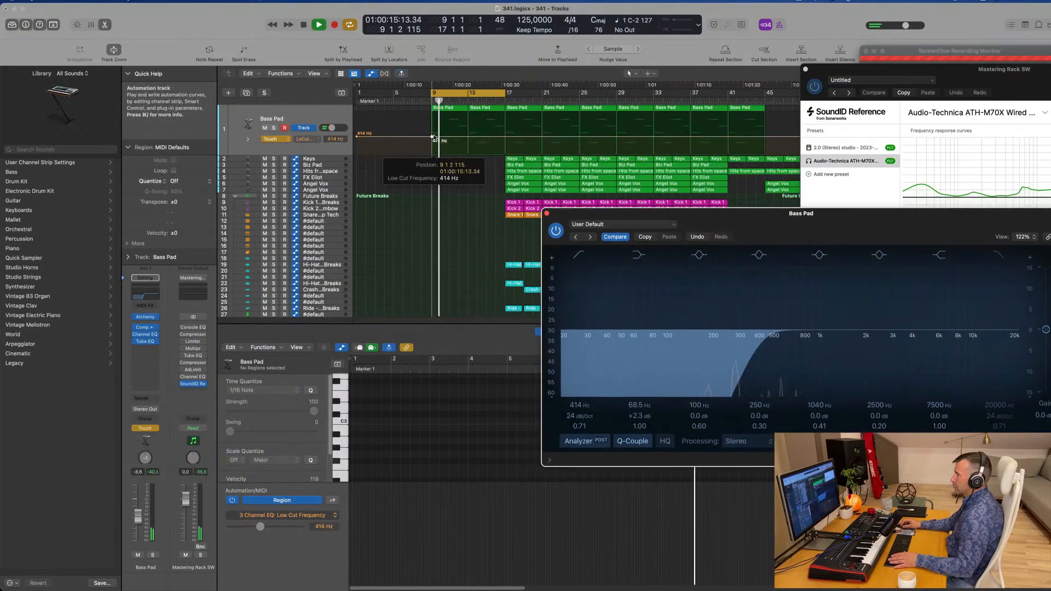
click(433, 137)
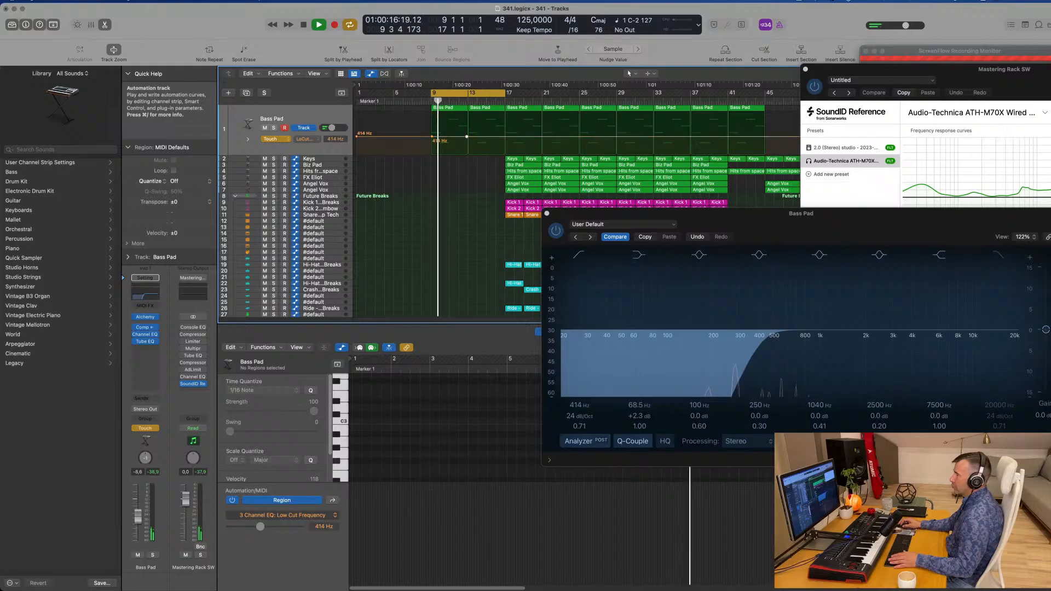
drag(466, 137, 465, 157)
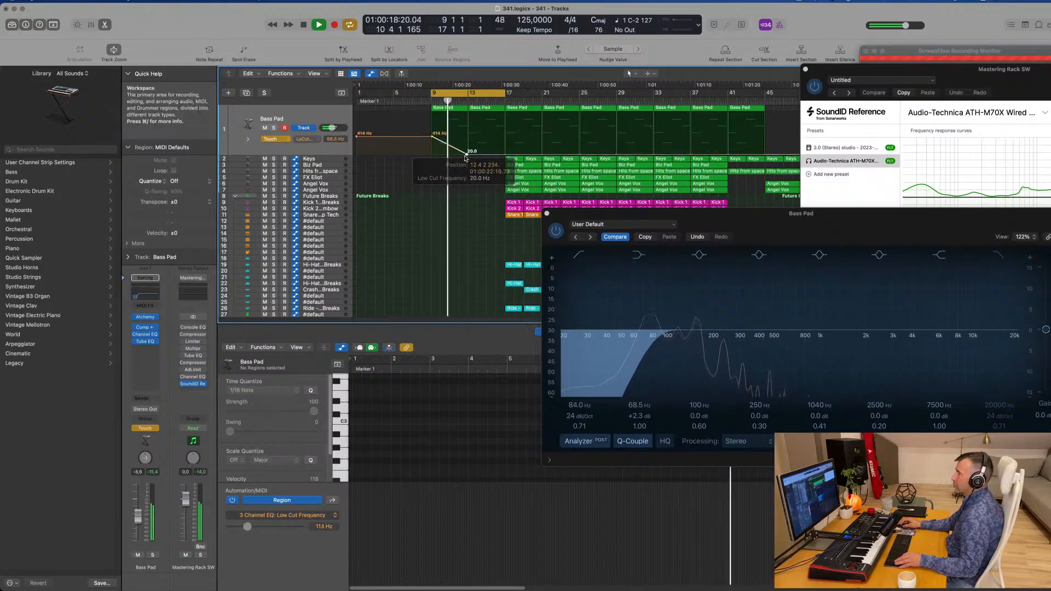
- Raise the Bass Pad's low cut automation point just before bar 13 to 402 Hz and close the Channel EQ
key(super+Right)
key(space)
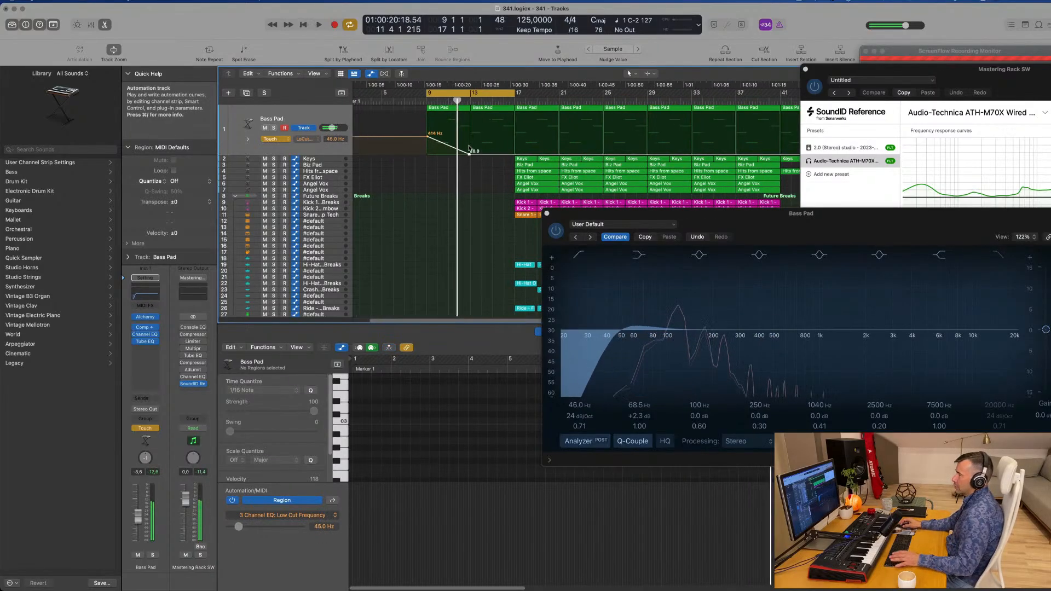
key(space)
drag(470, 153, 469, 134)
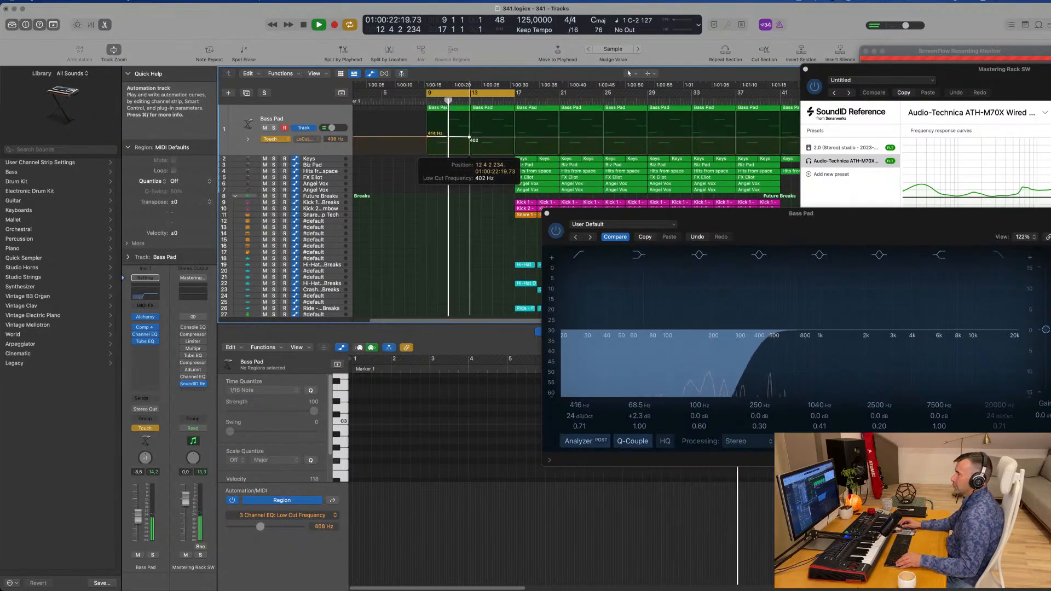
key(super+Left)
drag(598, 219, 637, 219)
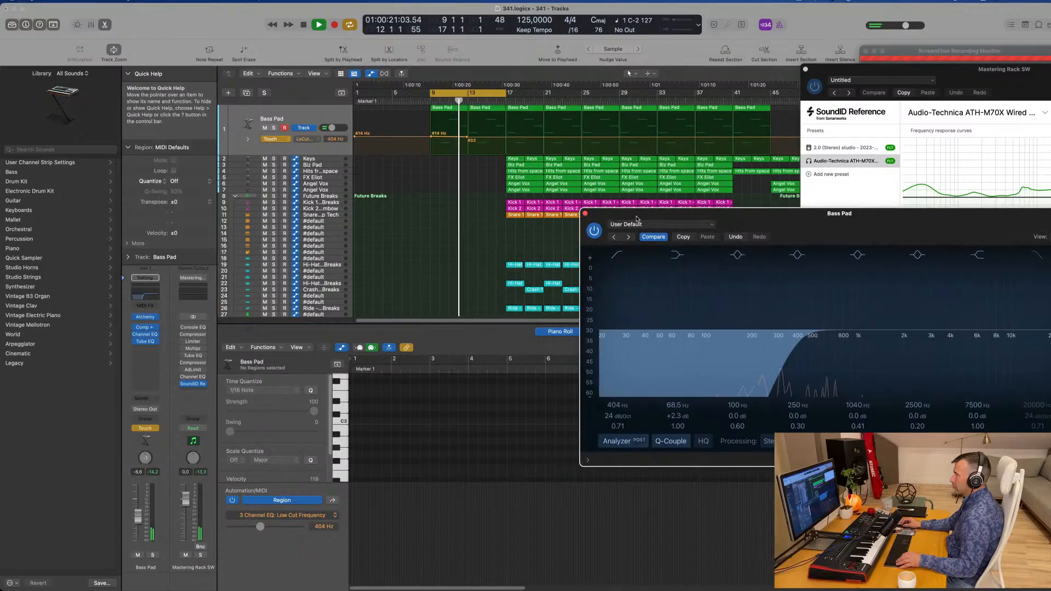
click(585, 213)
key(super+Right)
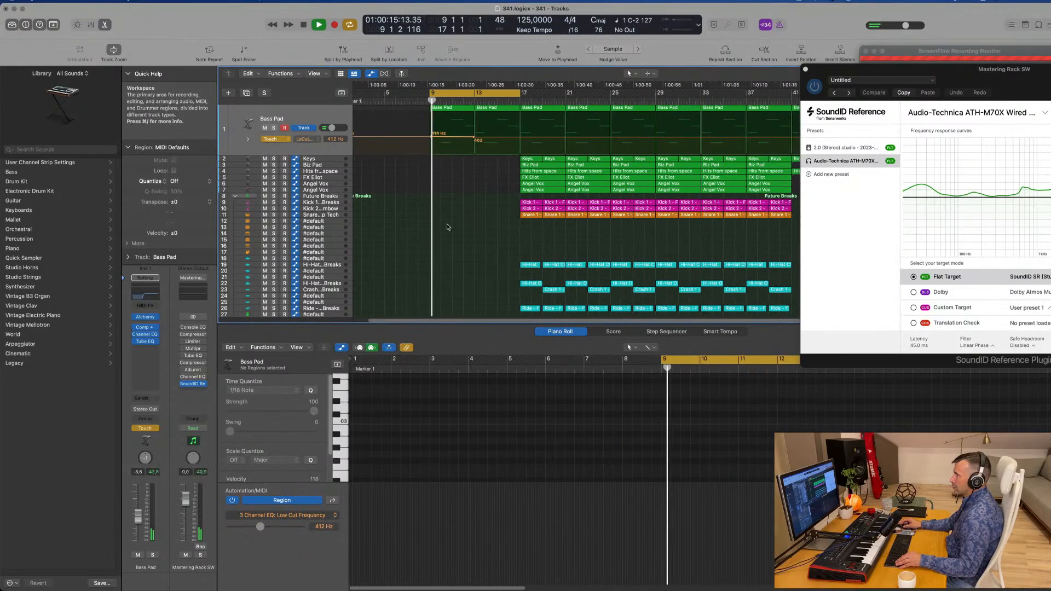
- Set the Bass Pad track's automation mode to Read
click(283, 140)
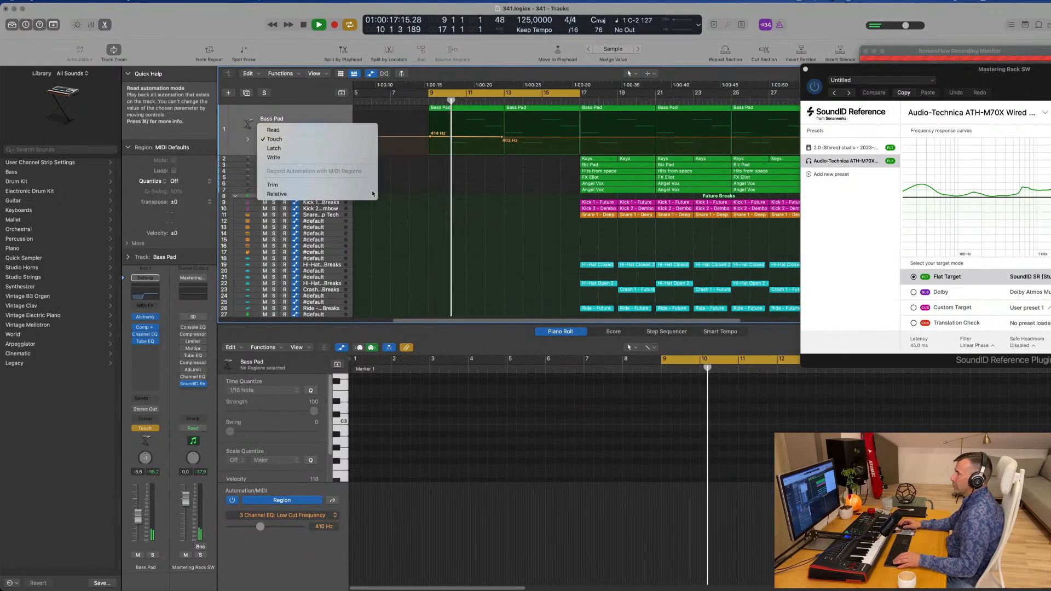
click(274, 133)
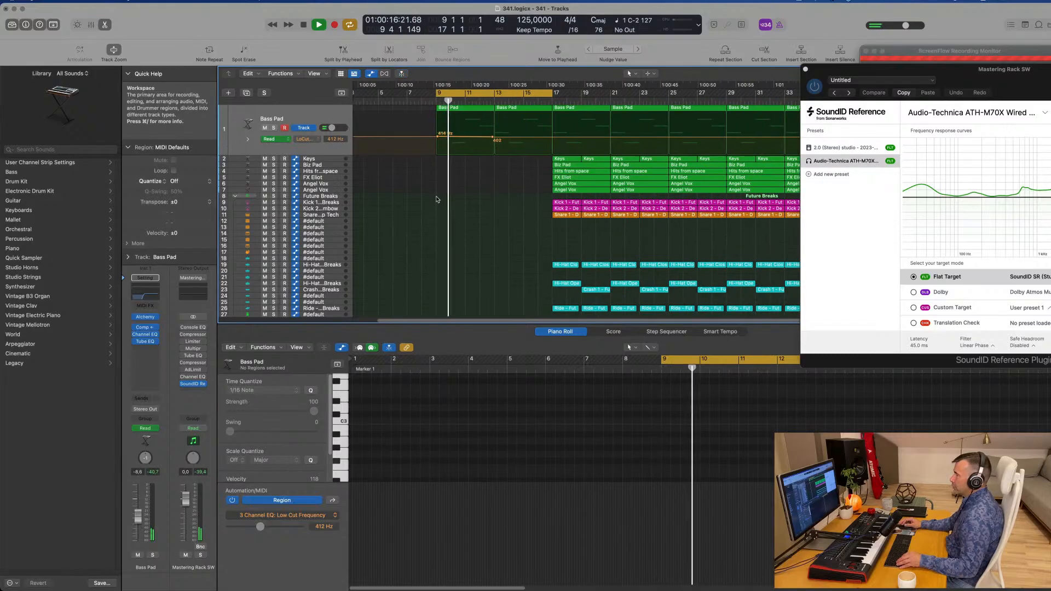
key(super+Left)
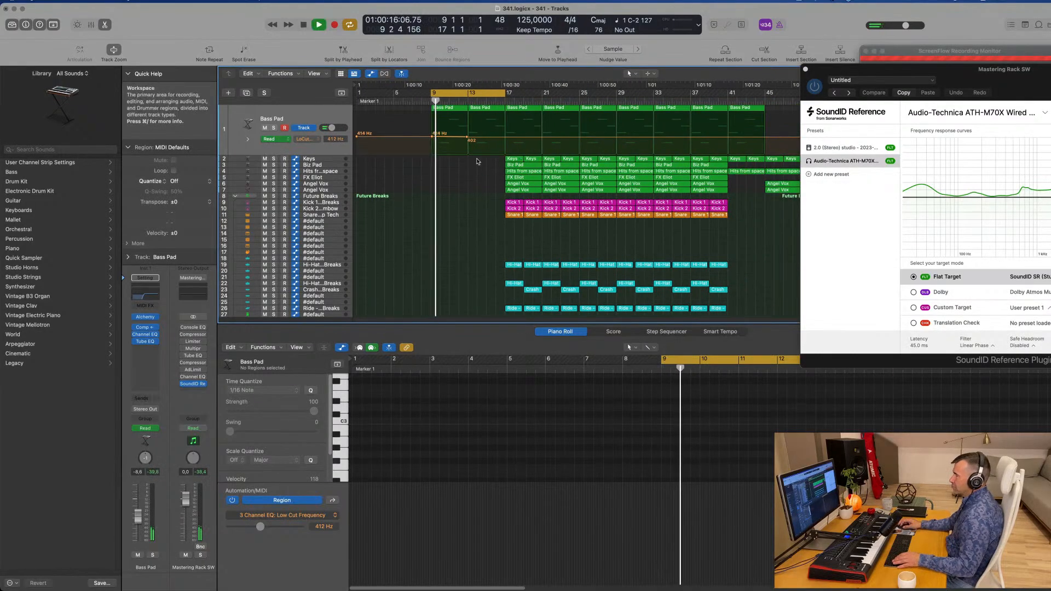
- Copy the Biz Pad region from bar 17 to bar 9 and audition its notes in the Piano Roll
click(523, 166)
drag(523, 167, 448, 167)
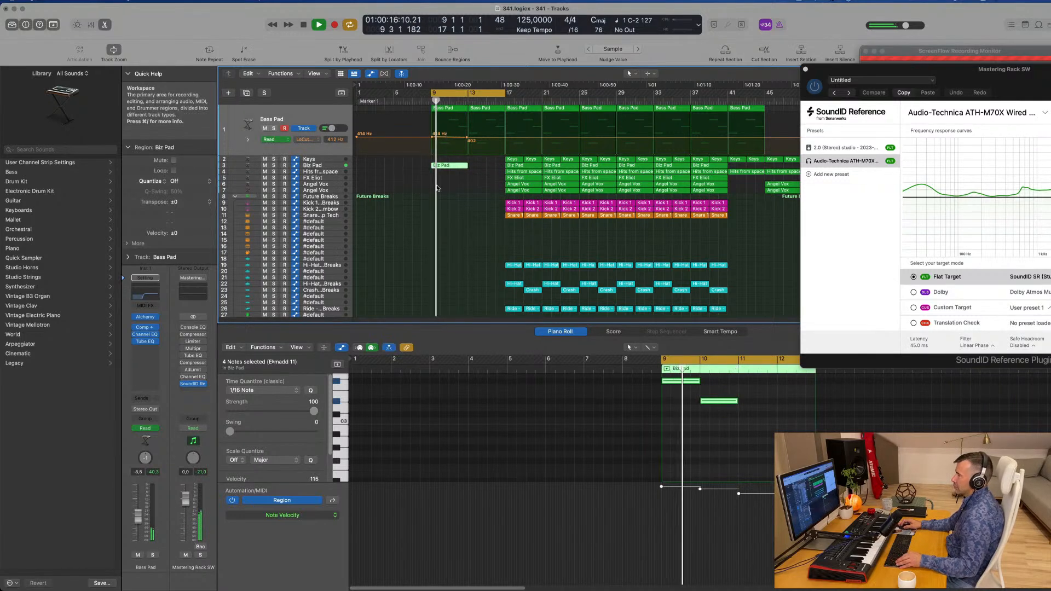
scroll(473, 211, up, 2)
scroll(646, 466, up, 4)
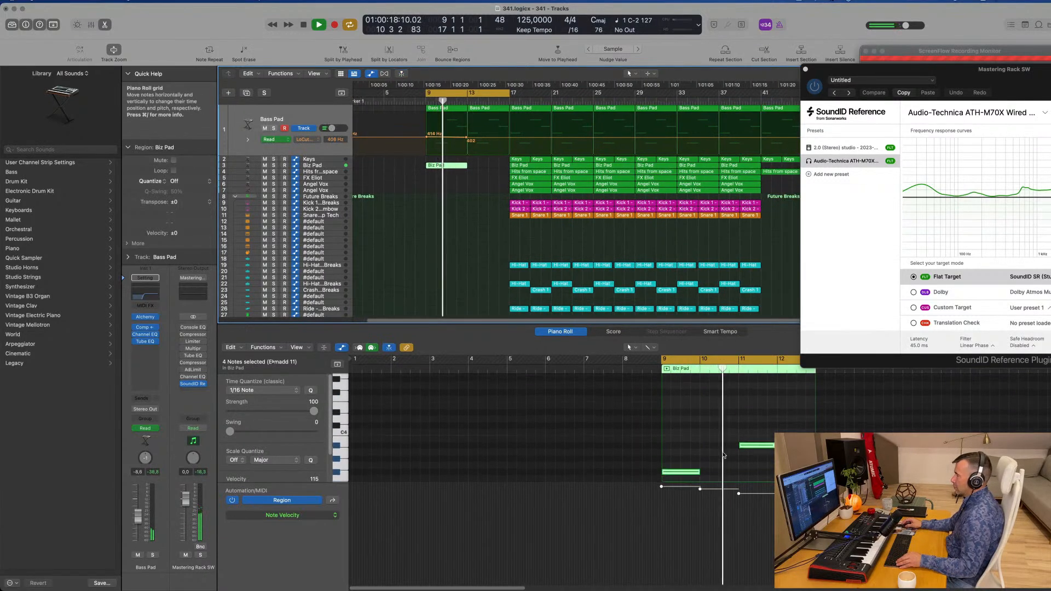
scroll(648, 394, down, 1)
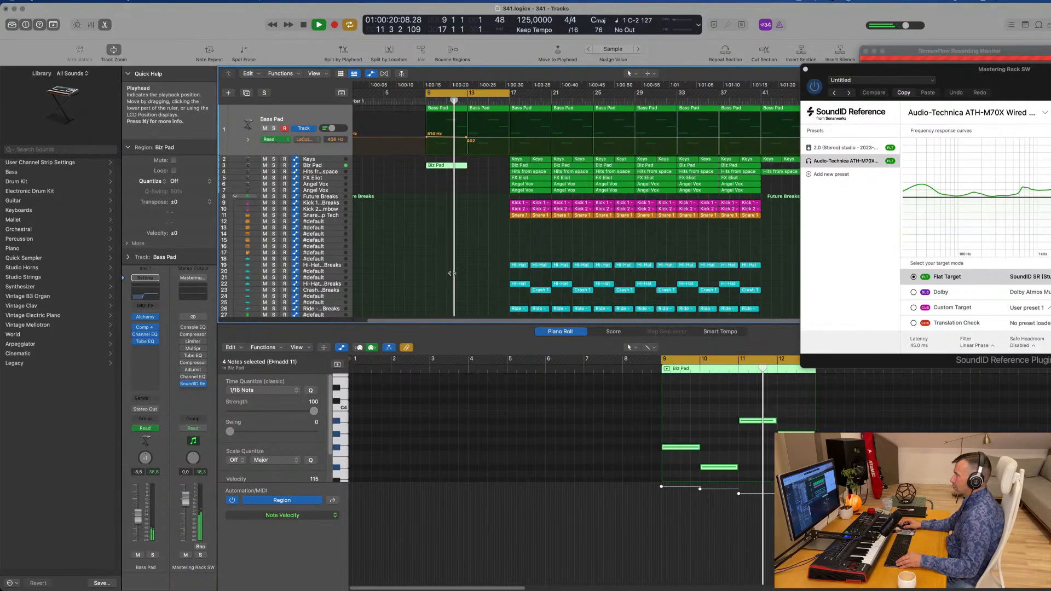
scroll(451, 274, up, 2)
scroll(455, 274, down, 3)
key(space)
key(space)
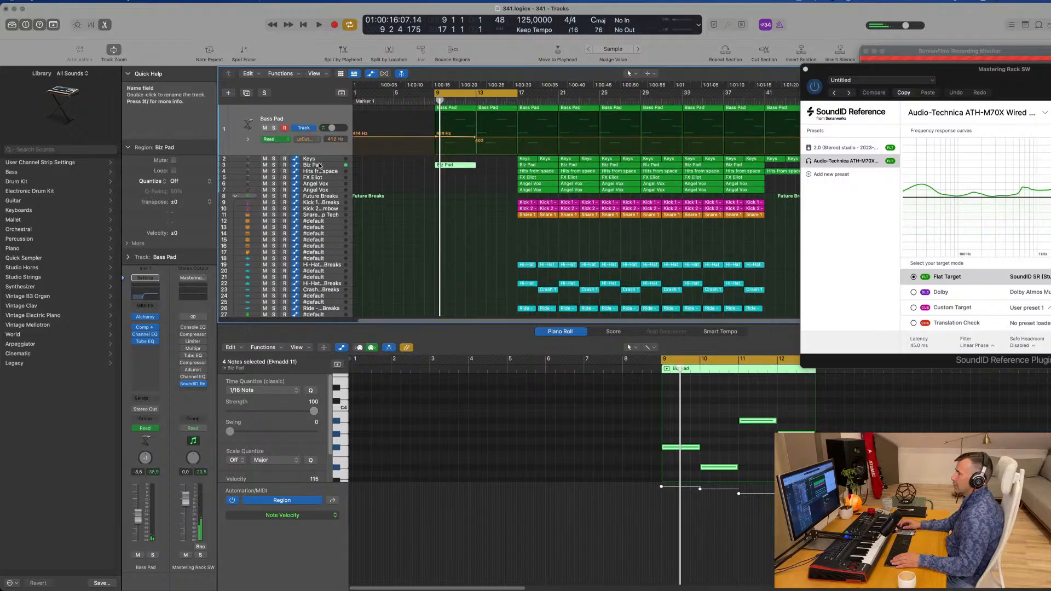
- Duplicate the Biz Pad track and move the region at bar 9 onto the new track
click(236, 165)
key(space)
key(r)
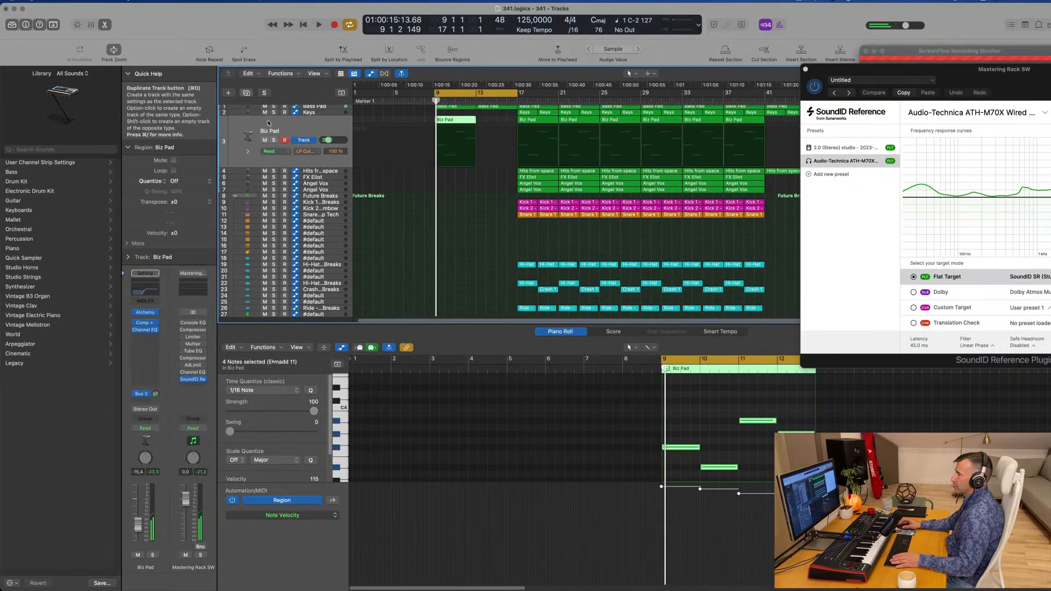
drag(459, 119, 457, 133)
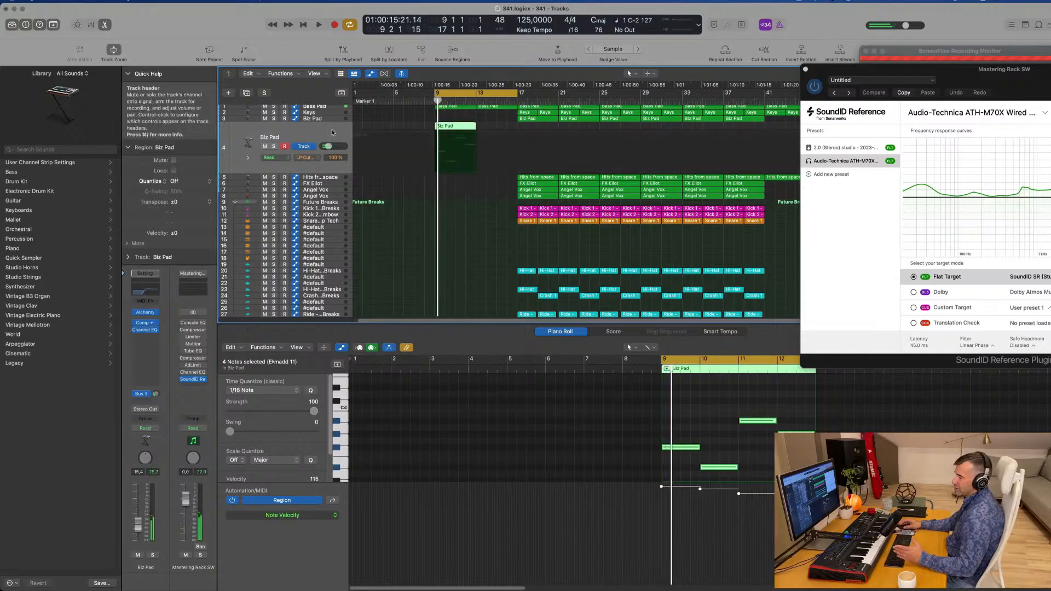
- Load the Perfect Pad 02 preset from Alchemy's Pads category on the duplicated Biz Pad track
click(141, 291)
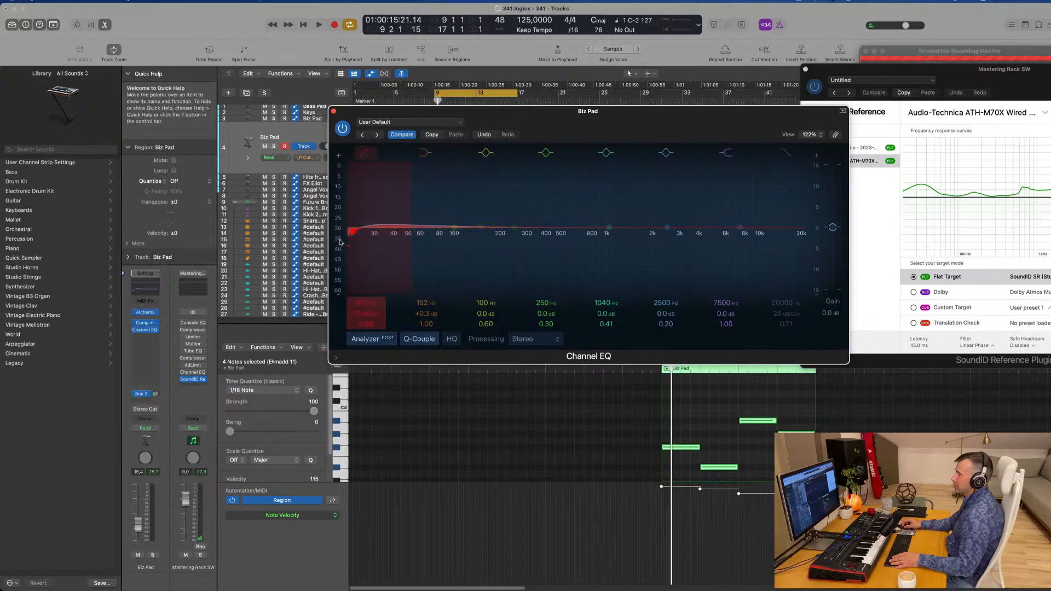
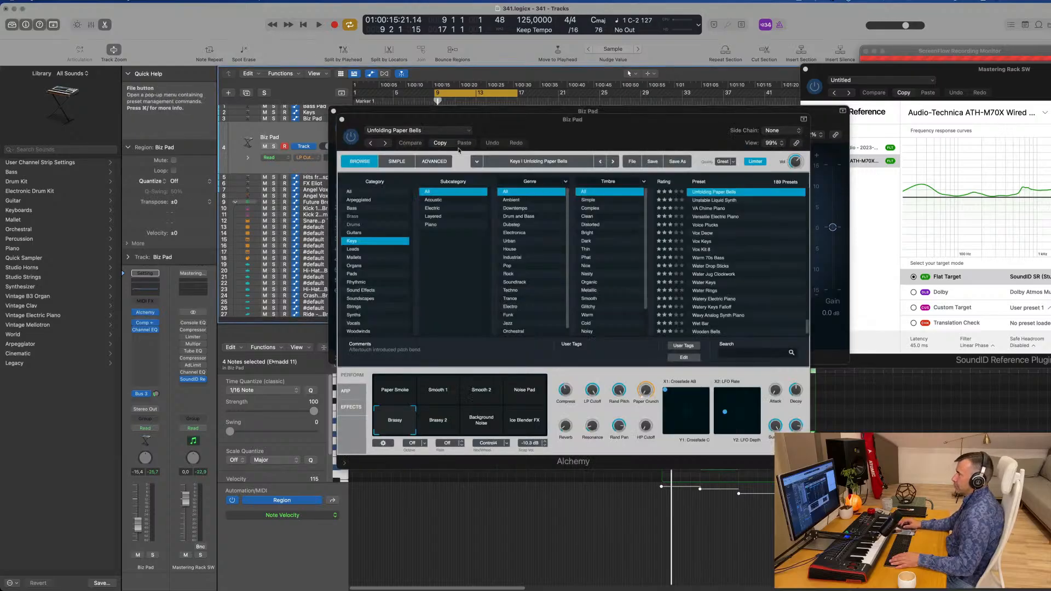
click(352, 273)
scroll(694, 228, up, 10)
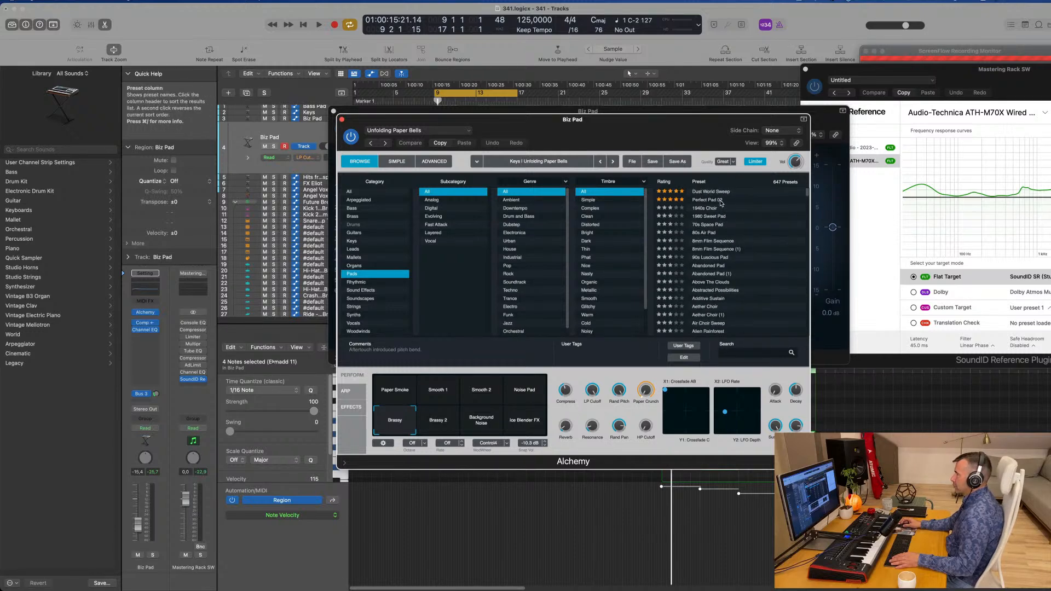
click(720, 200)
click(806, 188)
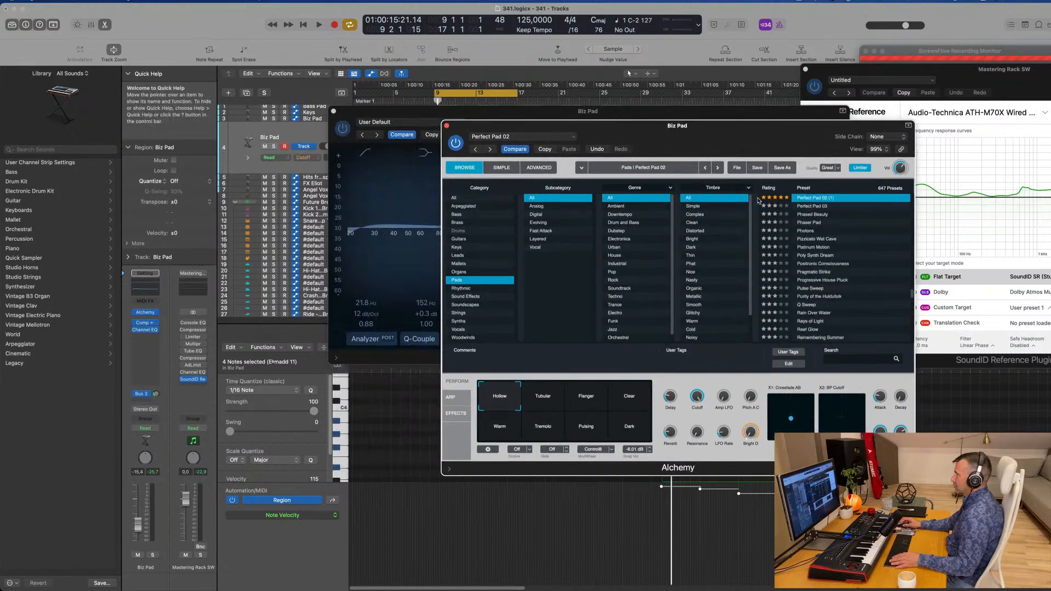
scroll(820, 256, up, 2)
- Transpose the four notes in the duplicated track's Biz Pad region at bar 9 down one octave
drag(732, 135, 879, 135)
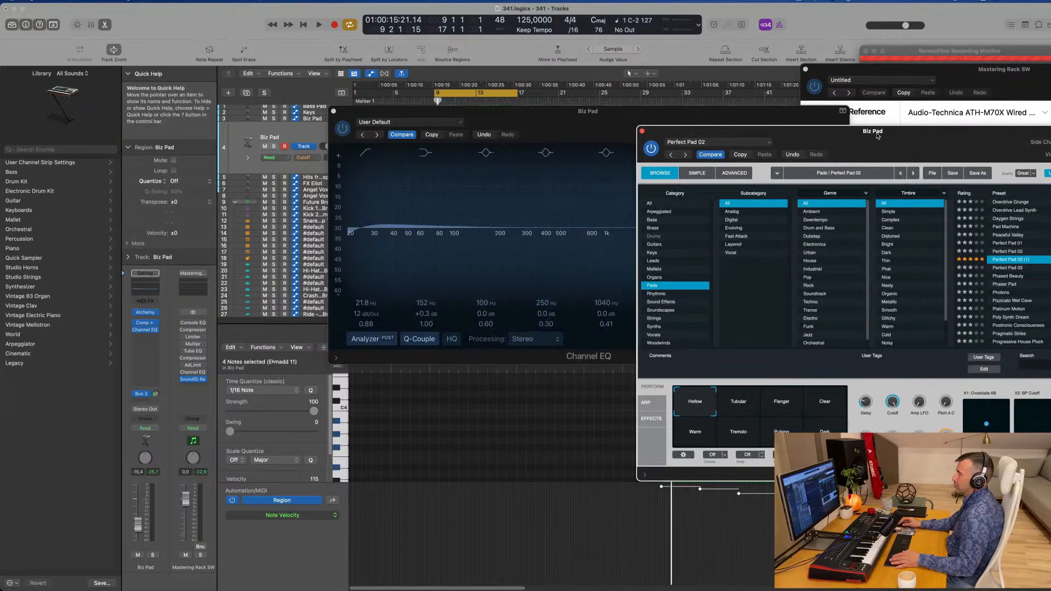
drag(508, 118, 731, 257)
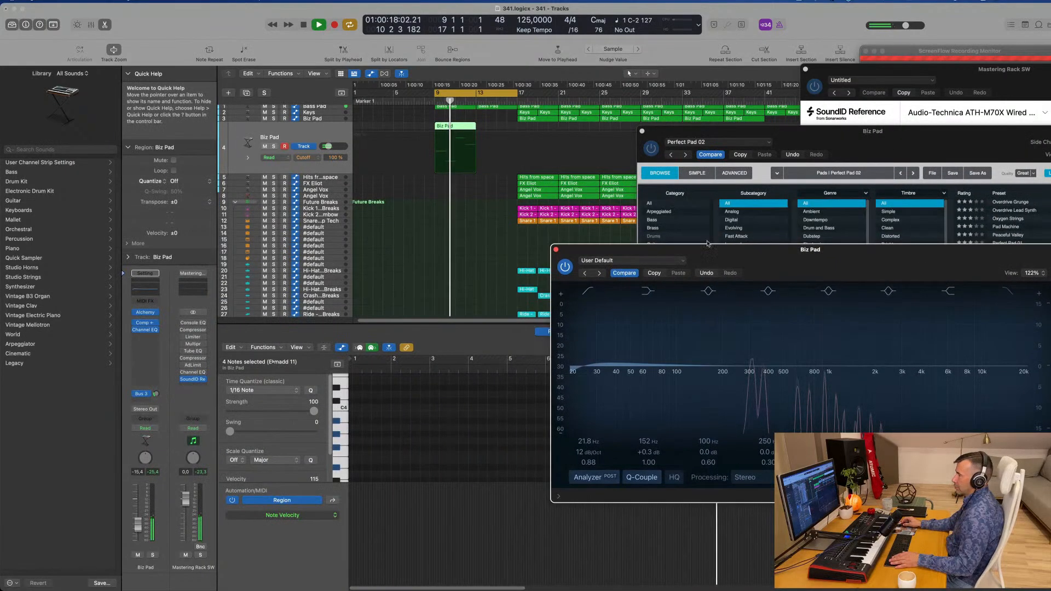
double_click(460, 128)
double_click(460, 128)
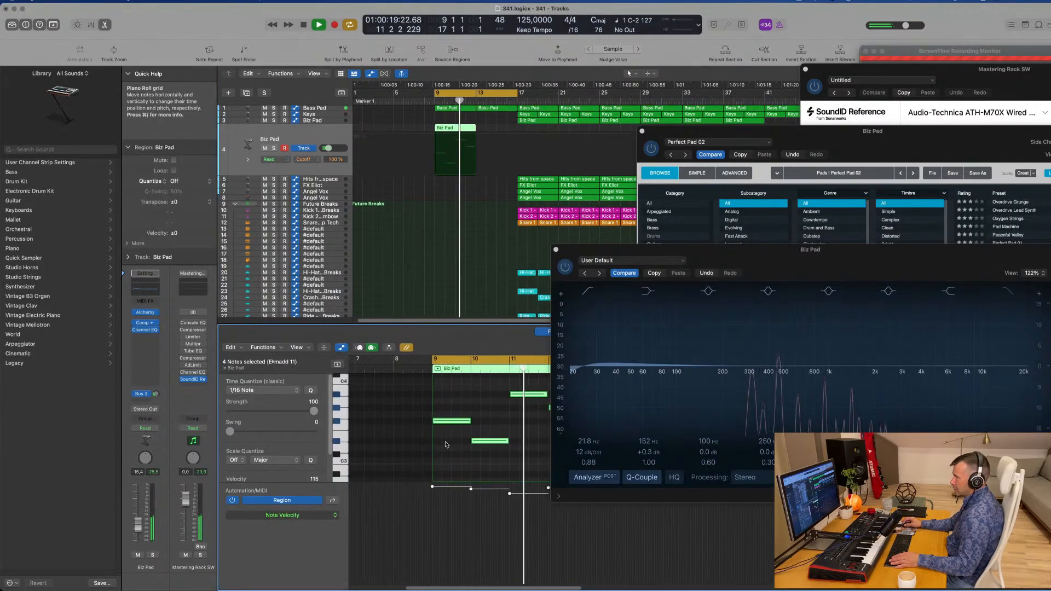
key(alt+shift+Down)
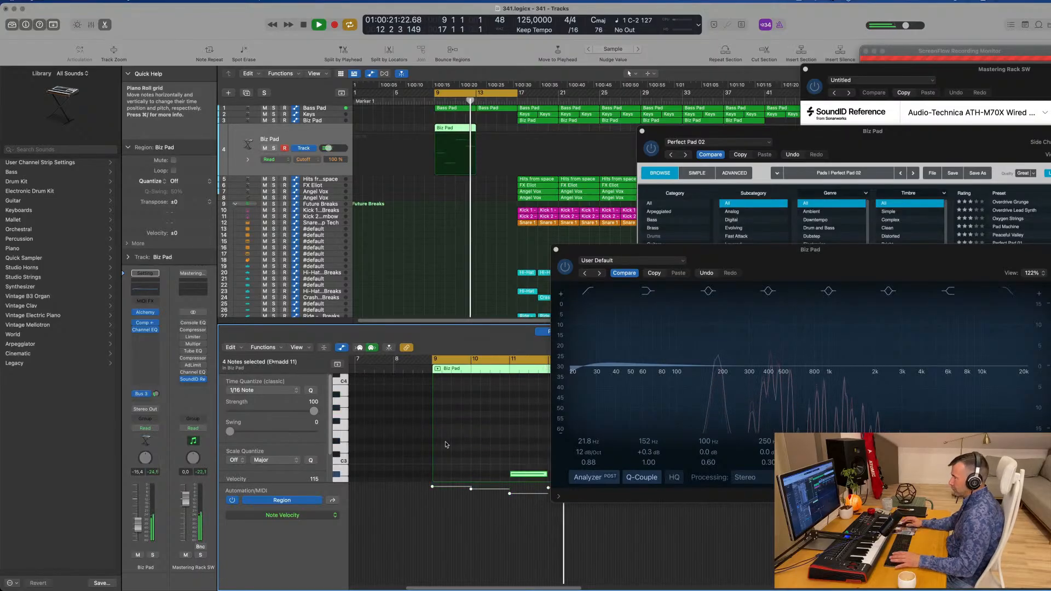
- Adjust the Bus 3 send of the duplicated Biz Pad track and stop playback
drag(827, 253, 585, 326)
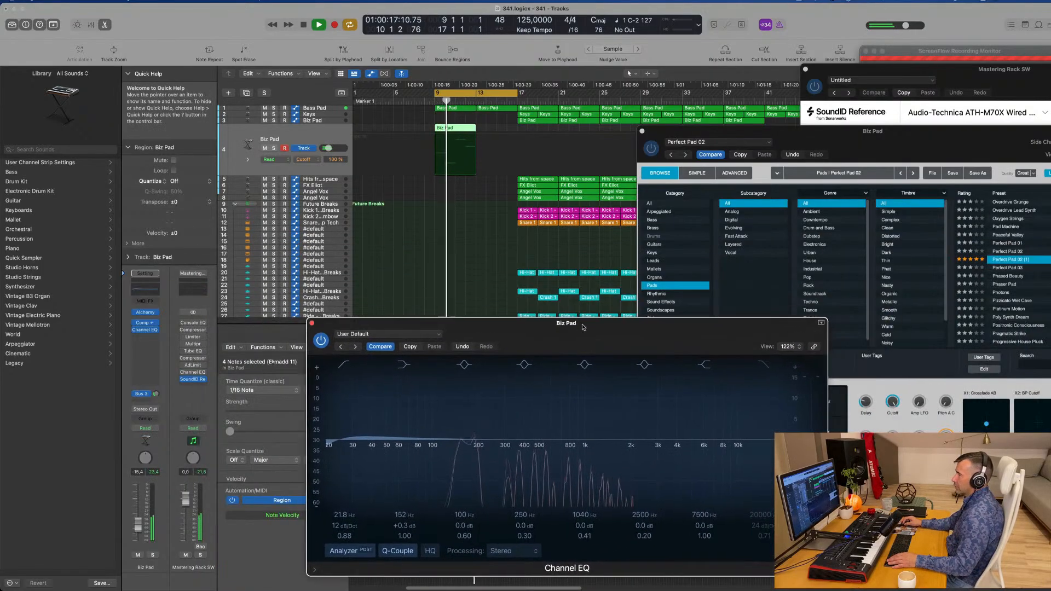
click(155, 394)
key(space)
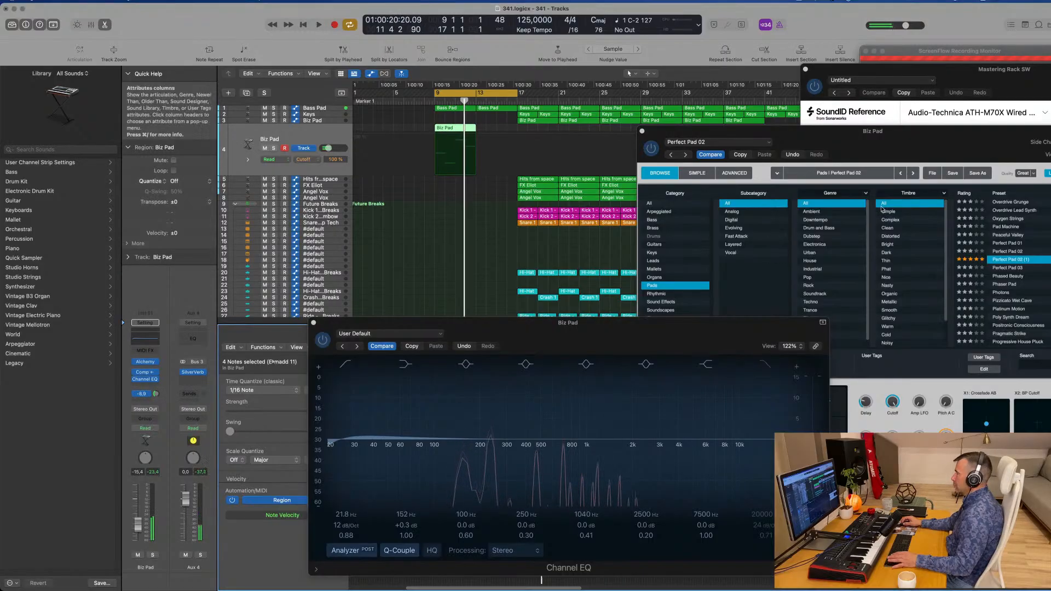
- Try the Clear snapshot in Alchemy during playback and switch the duplicated Biz Pad to the Perfect Pad 01 preset
drag(767, 131, 549, 109)
key(space)
click(611, 384)
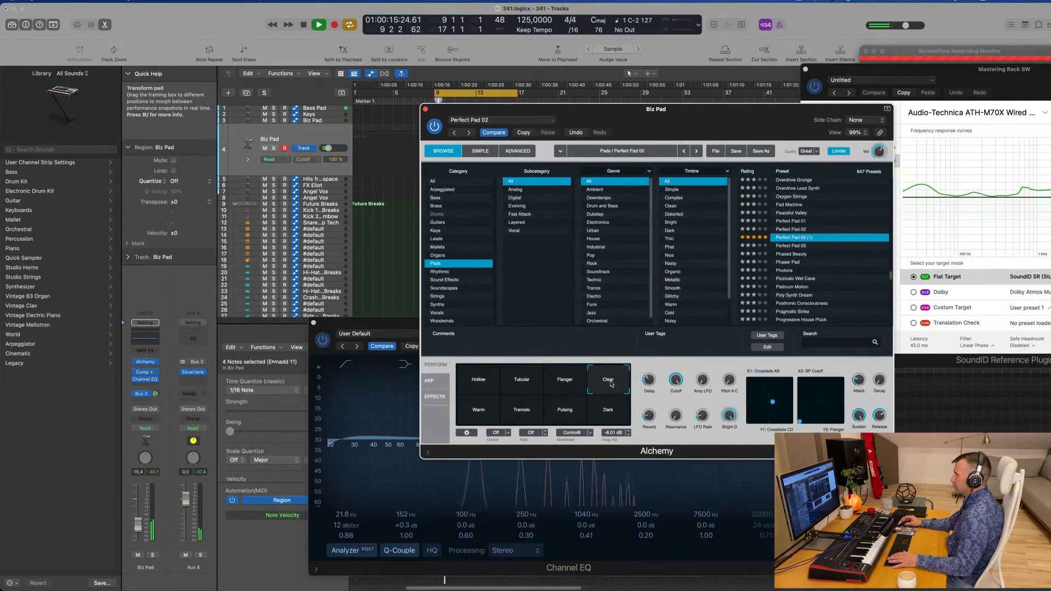
click(752, 222)
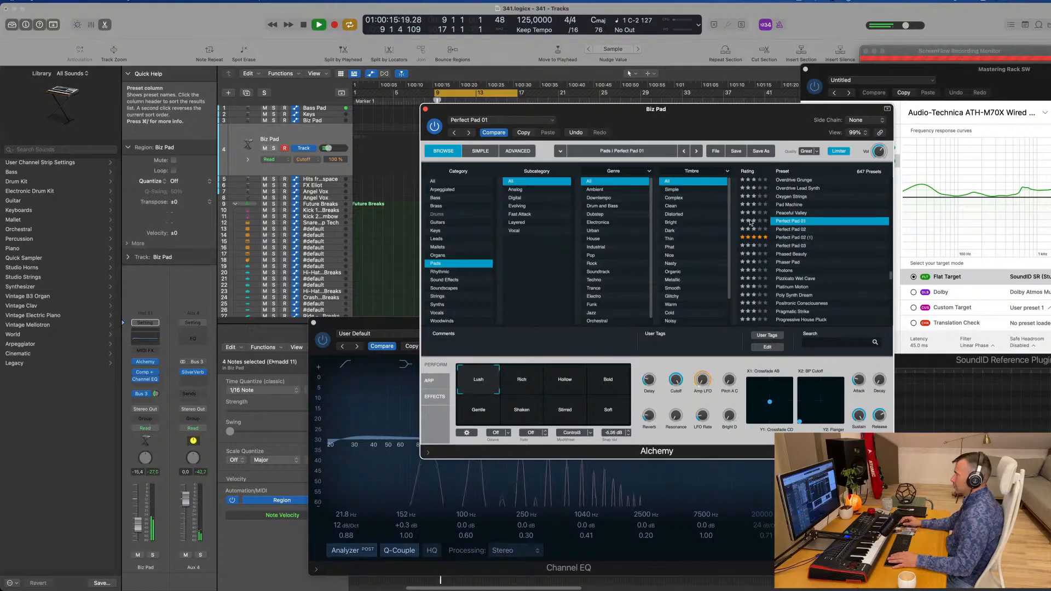
- Move the Alchemy and Channel EQ windows aside to uncover the arrangement and replay from bar 9
drag(682, 125, 914, 144)
key(Return)
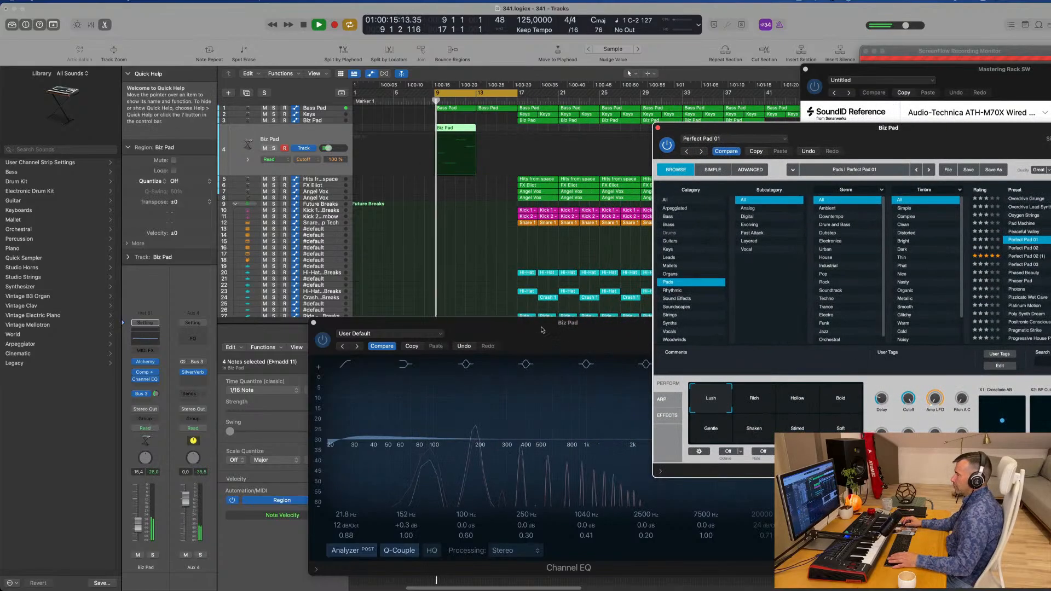
drag(542, 330, 815, 283)
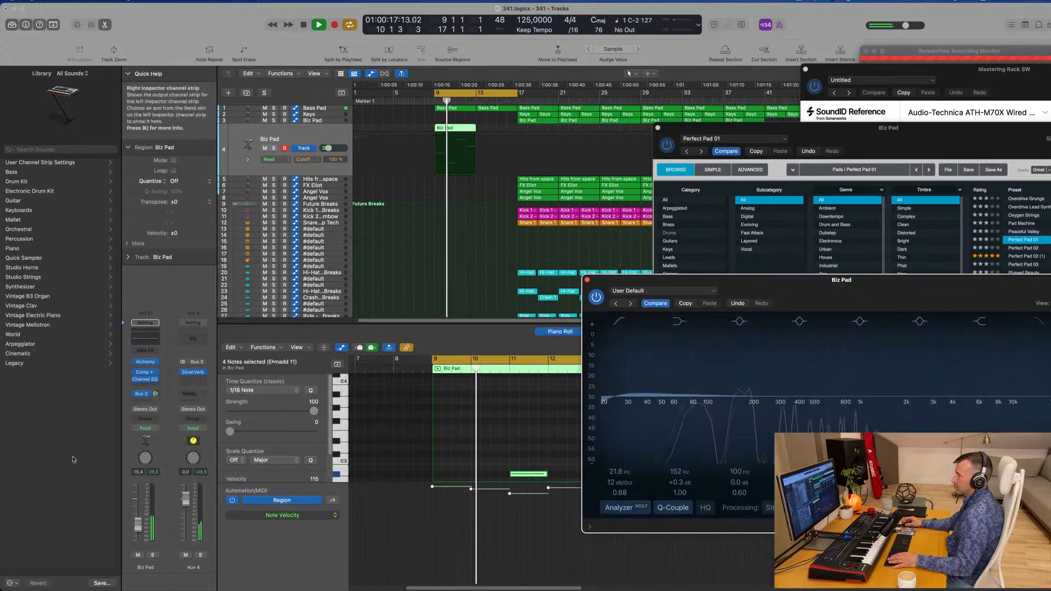
key(Return)
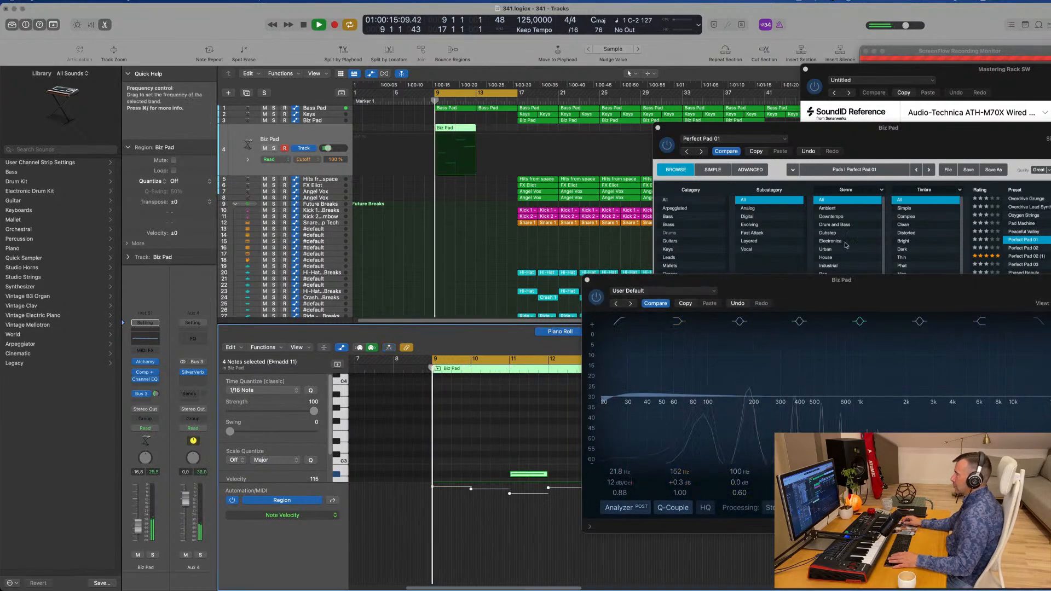
- Lower the Cutoff of the duplicated Biz Pad's Perfect Pad 01 sound to about 15 % during playback and close Alchemy
drag(843, 128, 631, 107)
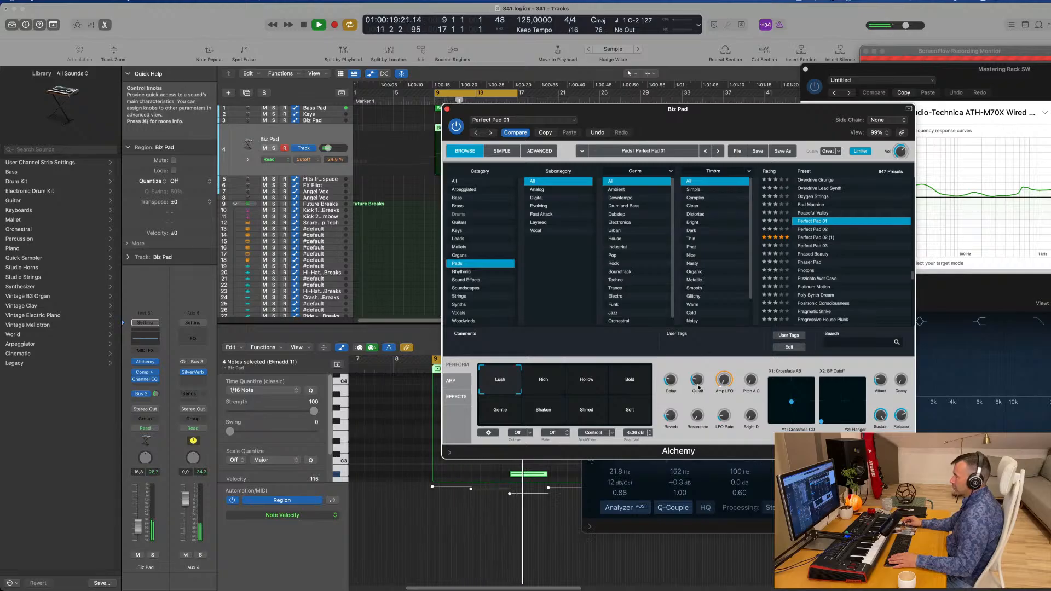
drag(702, 402, 698, 376)
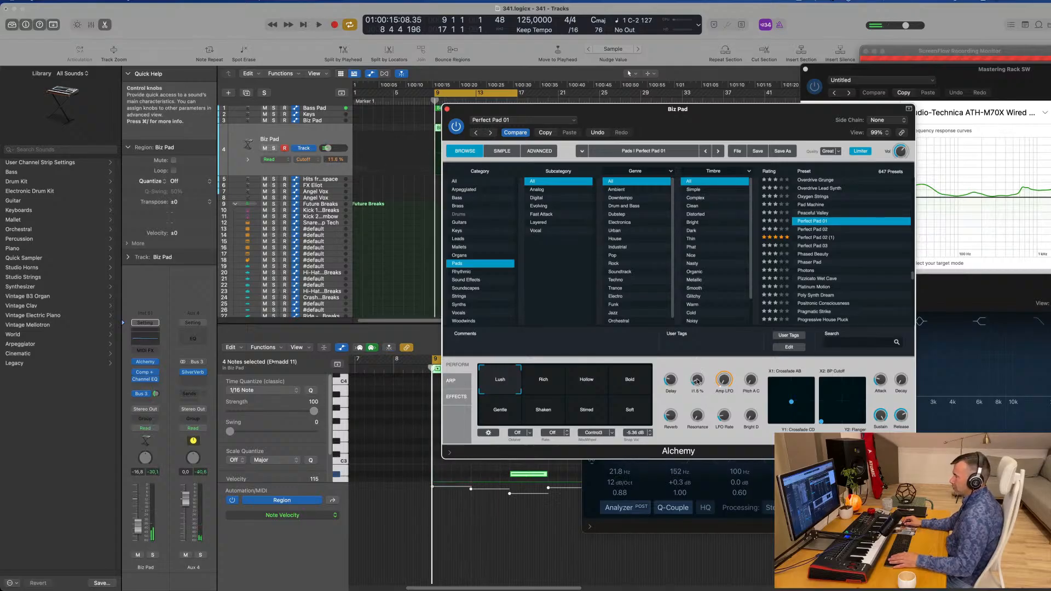
key(space)
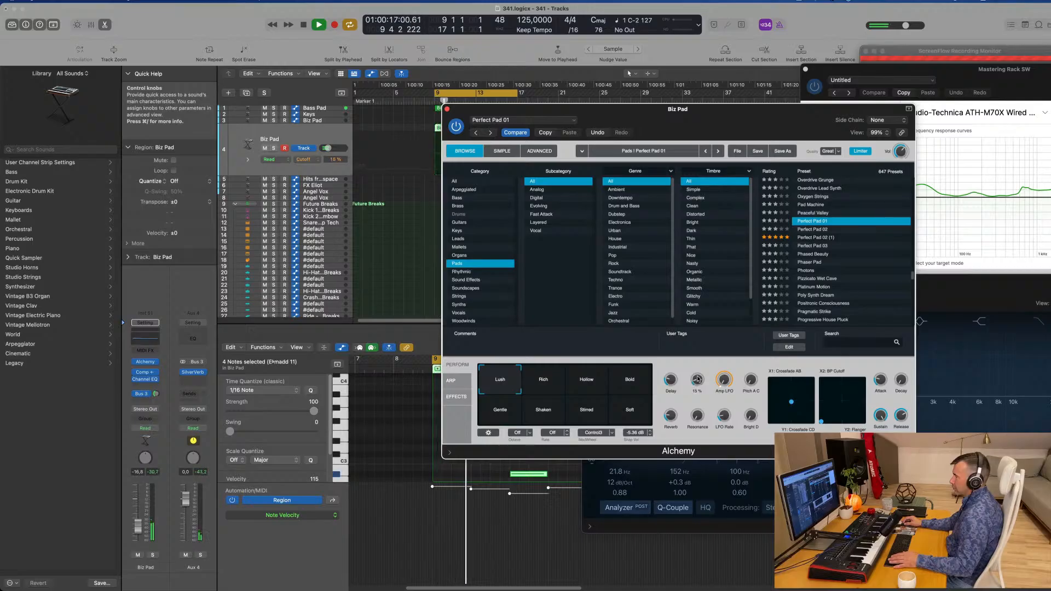
key(Return)
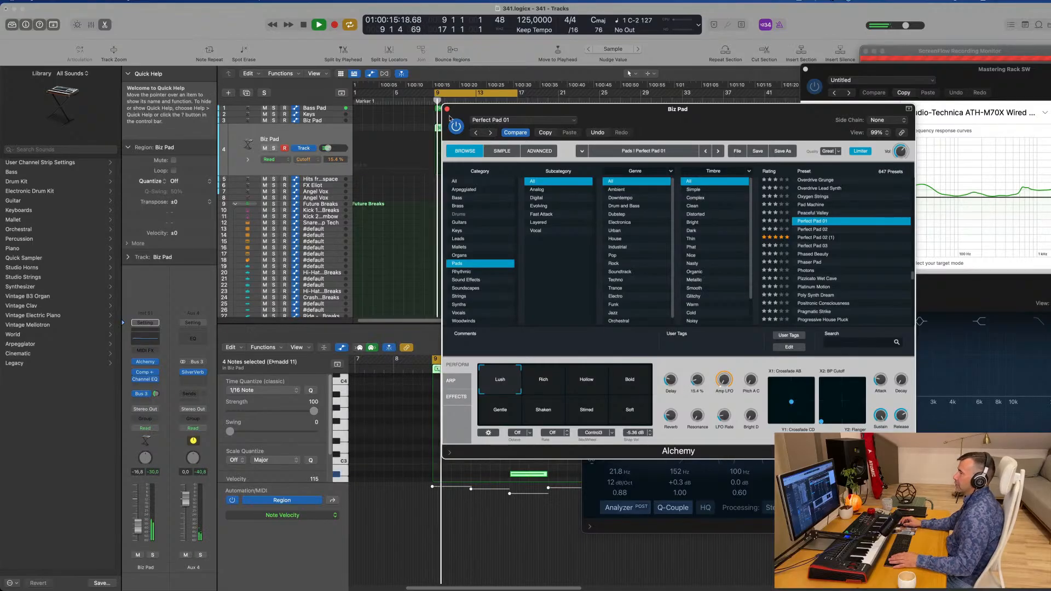
click(447, 109)
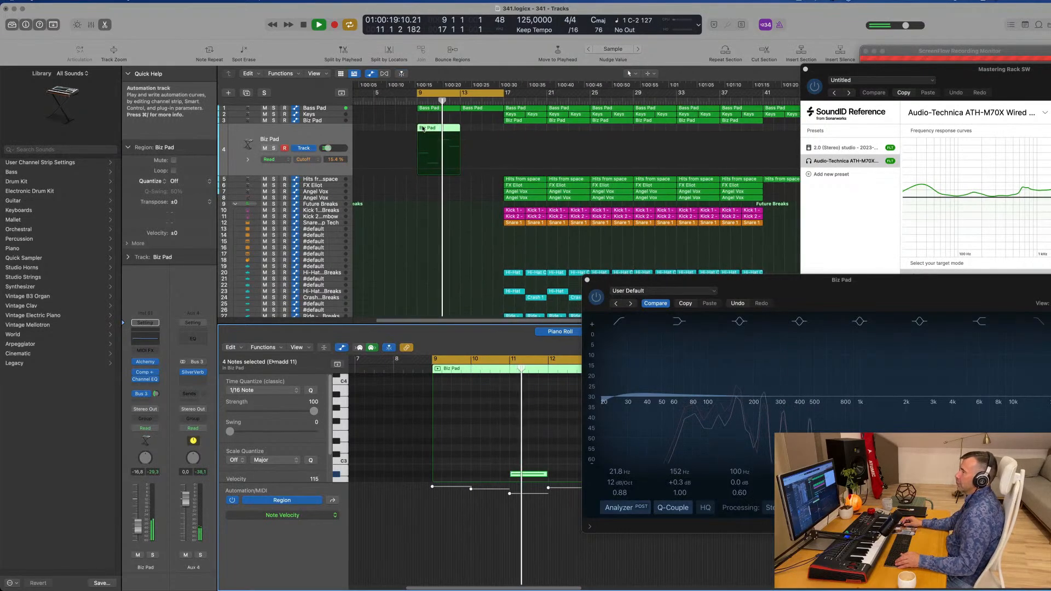
- Repeat the duplicated Biz Pad track's bar 9 region once, filling bars 13 to 17
click(386, 169)
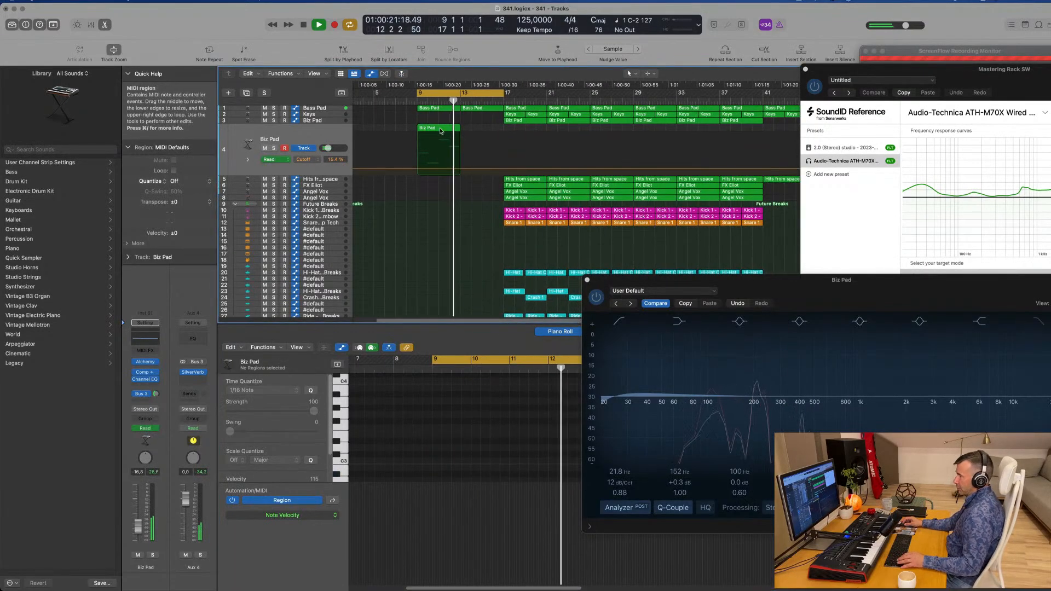
click(442, 132)
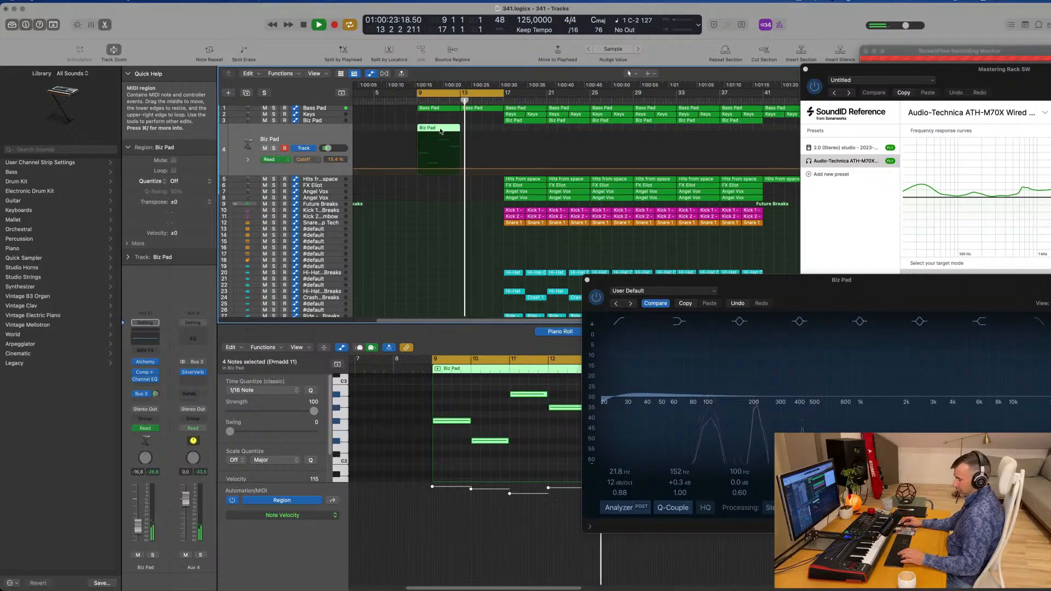
click(476, 129)
click(423, 130)
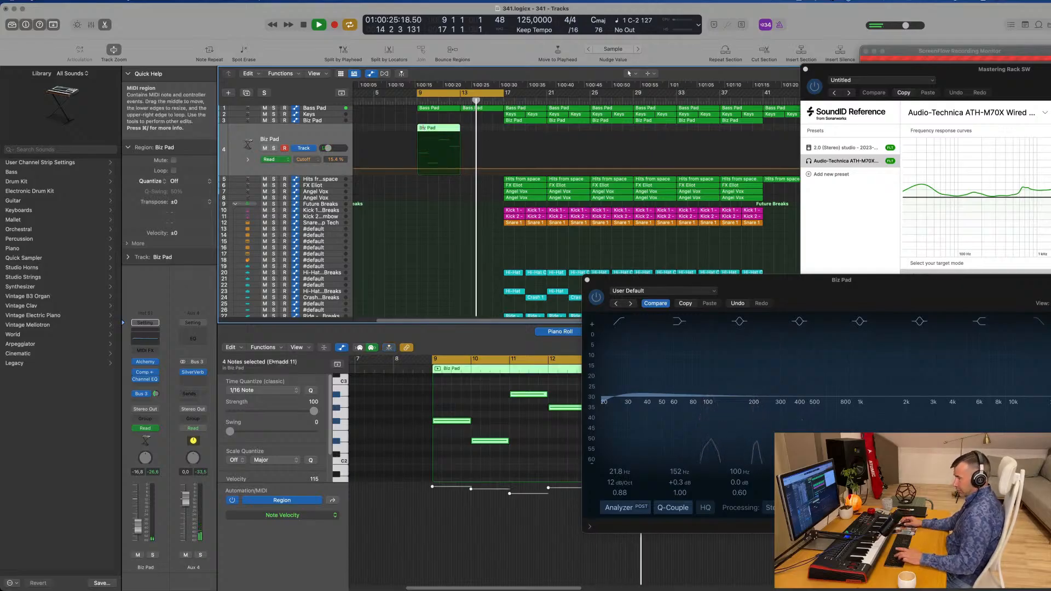
key(super+r)
scroll(393, 179, left, 3)
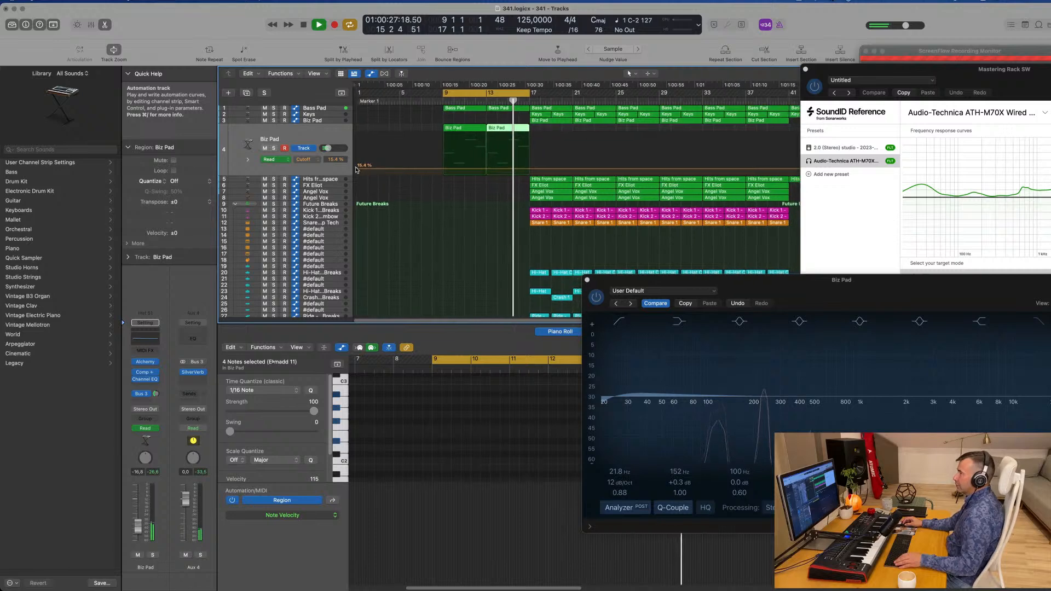
click(356, 170)
key(super+Left)
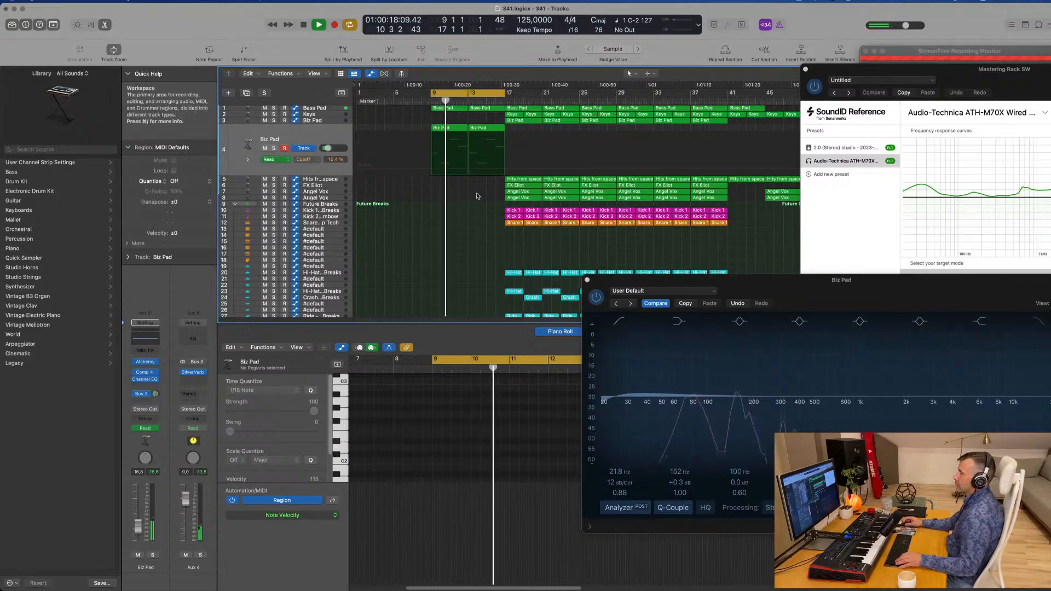
- Try a copy of the bar 17 Angel Vox region at bar 9 and remove it
scroll(477, 196, down, 2)
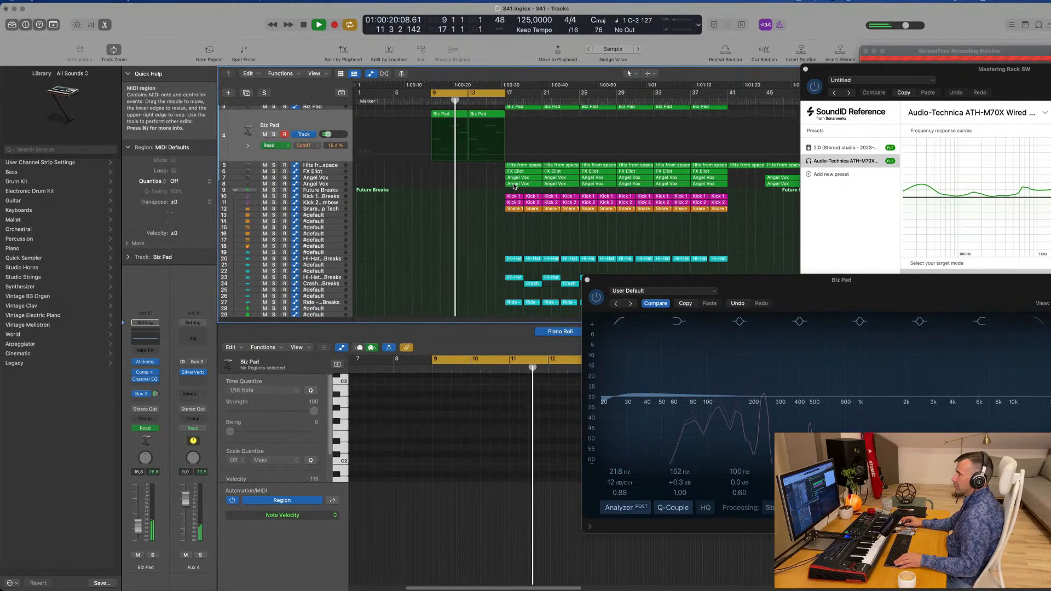
click(523, 179)
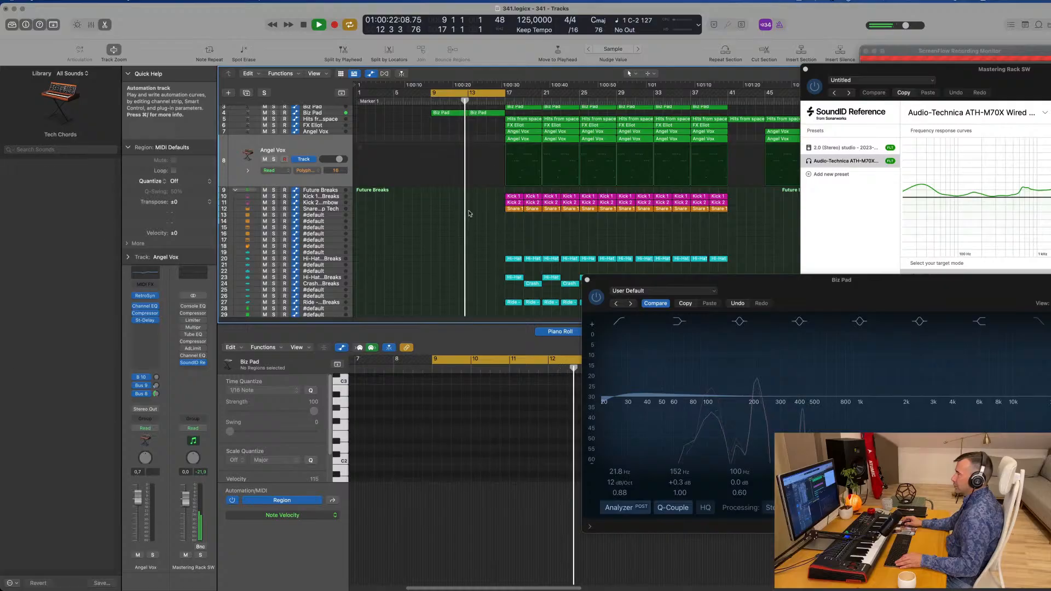
drag(523, 132, 447, 134)
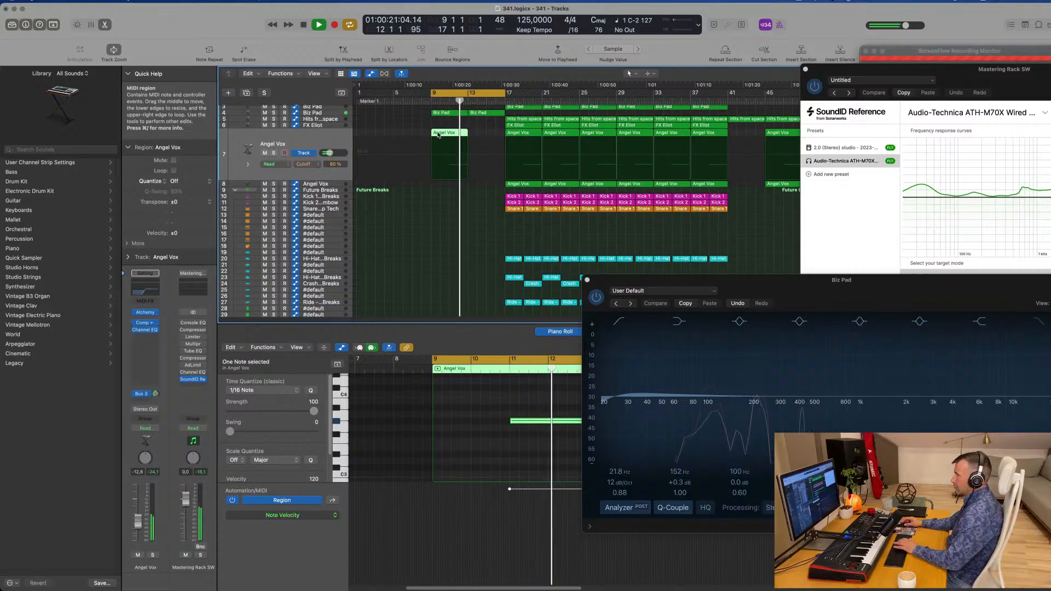
key(Delete)
- Try a copy of the bar 17 FX Eliot region in the intro from bar 9 and remove it
click(529, 127)
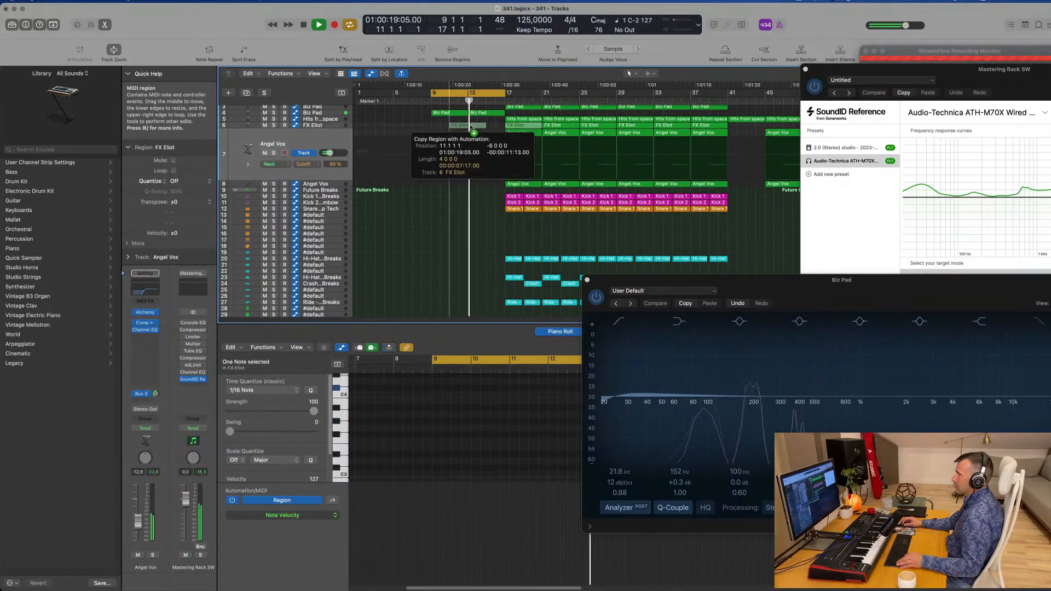
drag(450, 128, 450, 127)
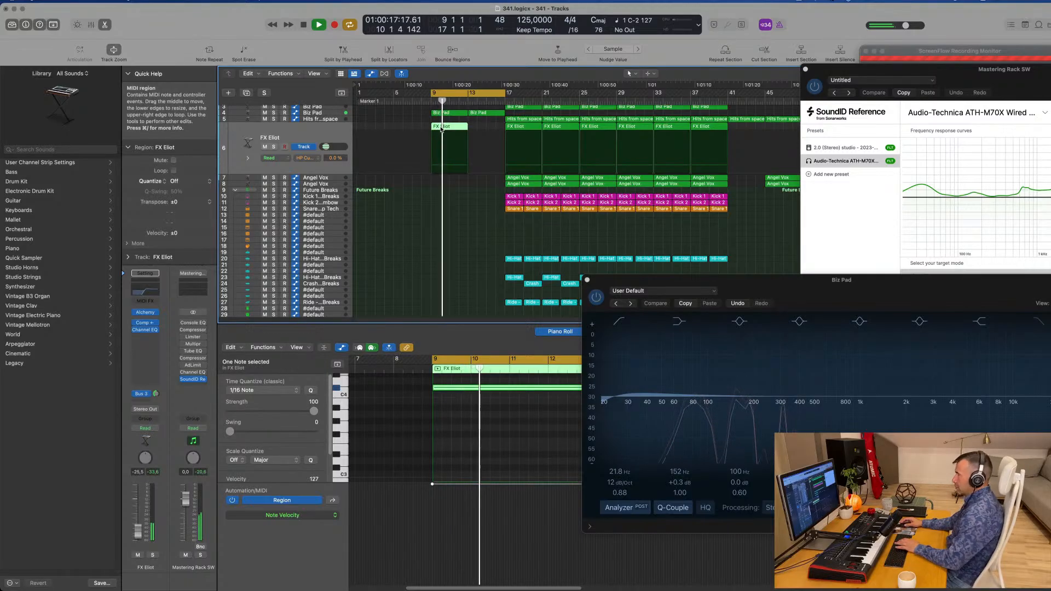
drag(441, 130, 485, 132)
key(BackSpace)
- Move the Hits from space region from bar 17 to bar 13, select its track and play the intro
scroll(522, 135, up, 2)
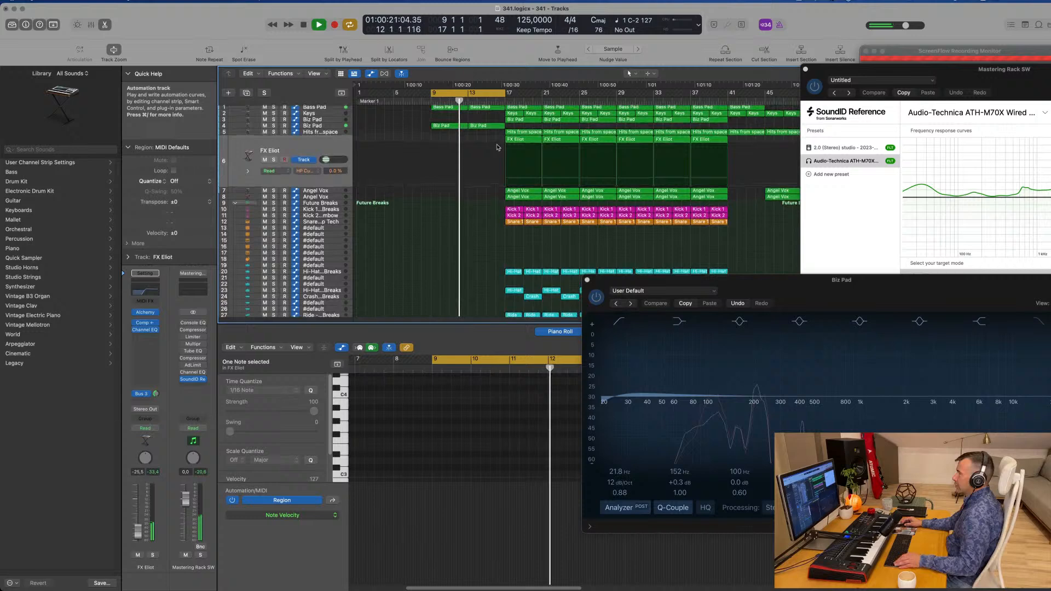
click(525, 135)
drag(523, 136, 486, 136)
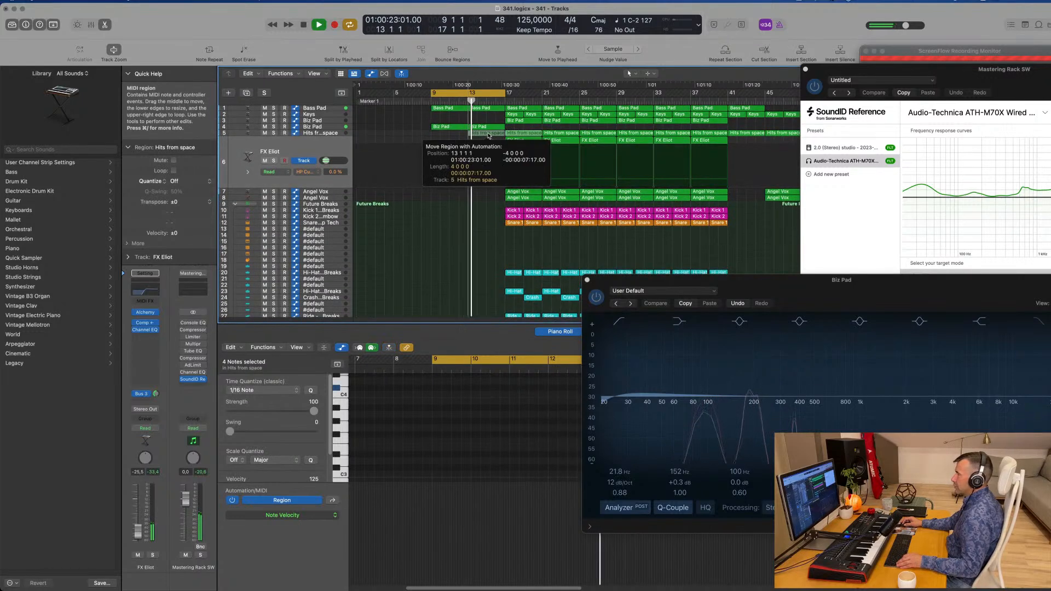
click(321, 134)
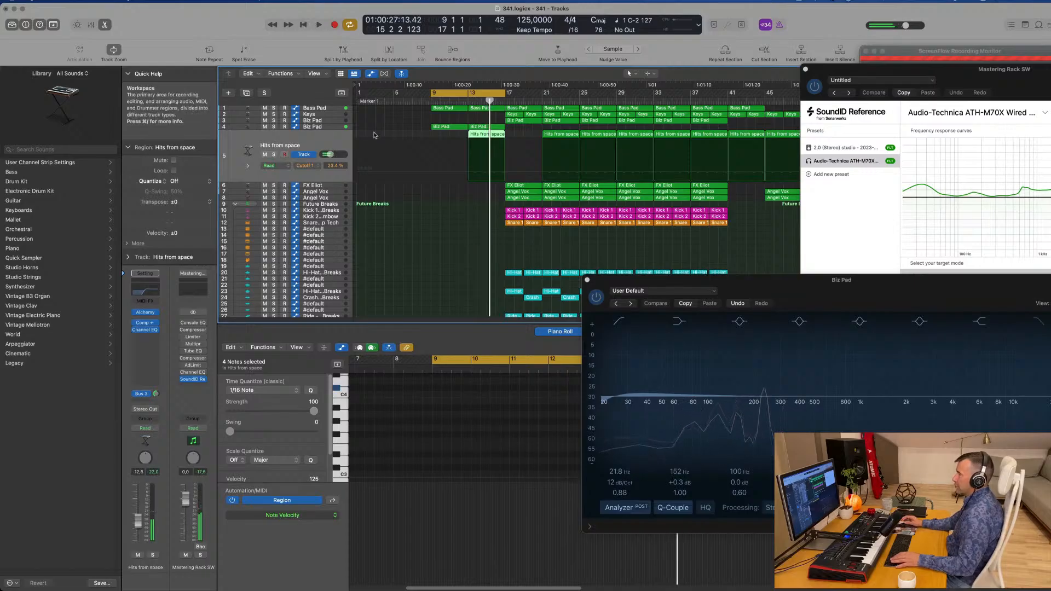
key(space)
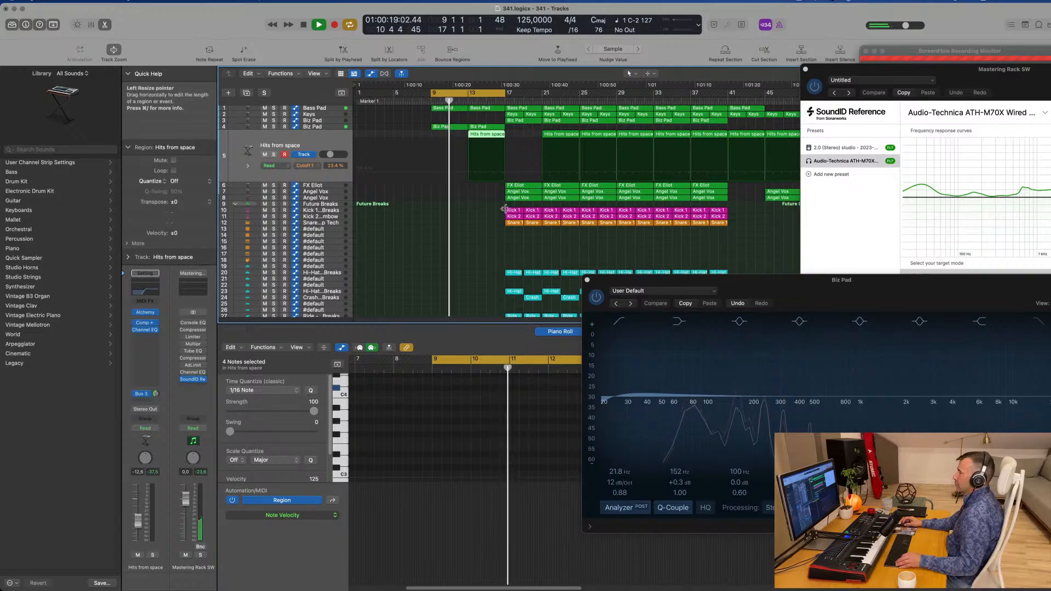
- Delete the Future Breaks drum regions between bars 17 and 25
scroll(499, 230, down, 2)
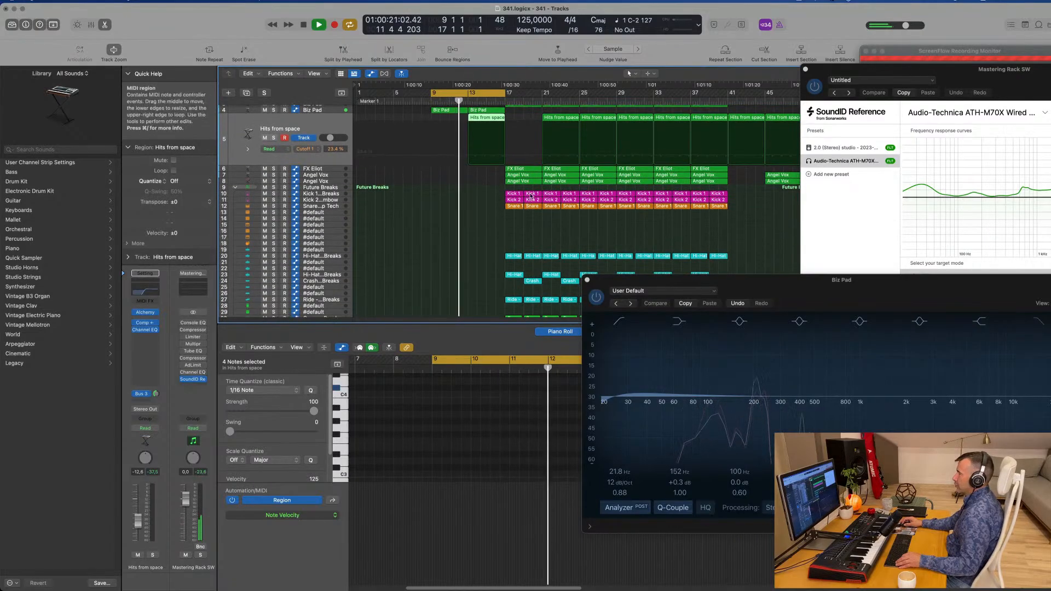
drag(499, 194, 573, 297)
key(BackSpace)
- Extend the end of the cycle range to bar 25 during playback
scroll(563, 259, up, 5)
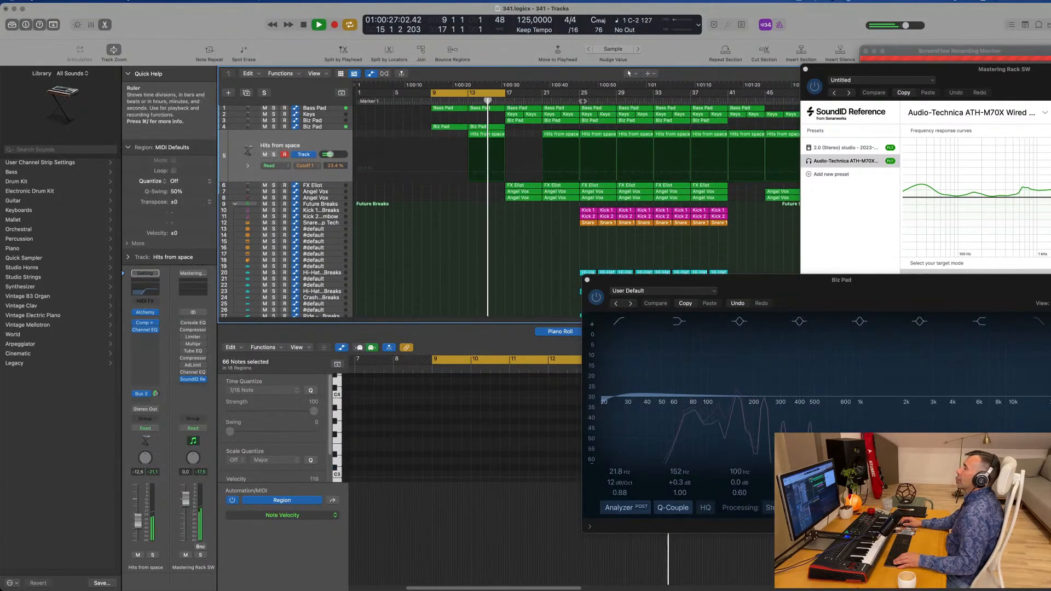
scroll(572, 126, up, 1)
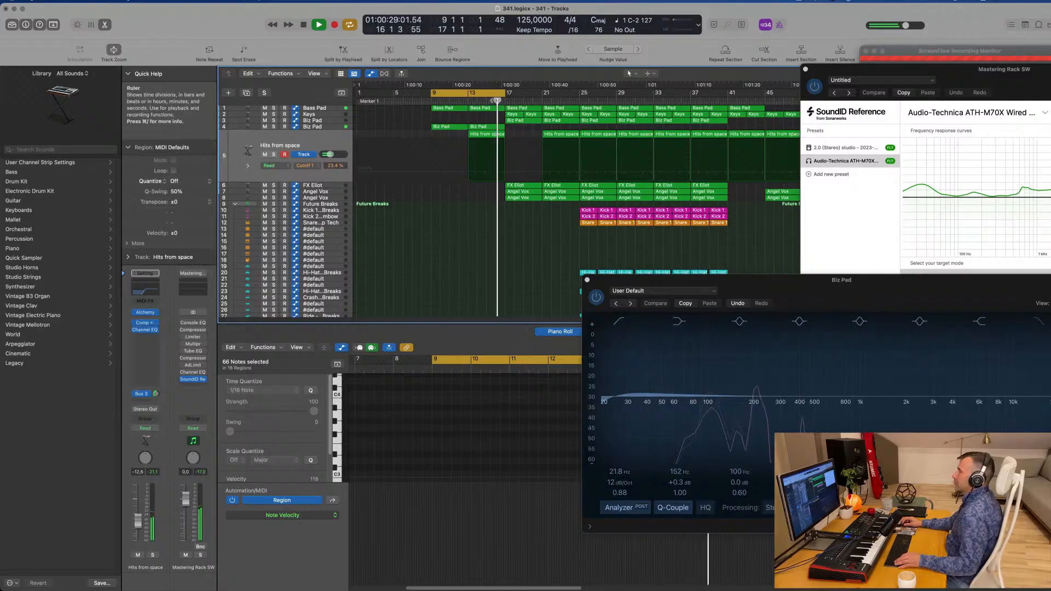
drag(505, 94, 579, 93)
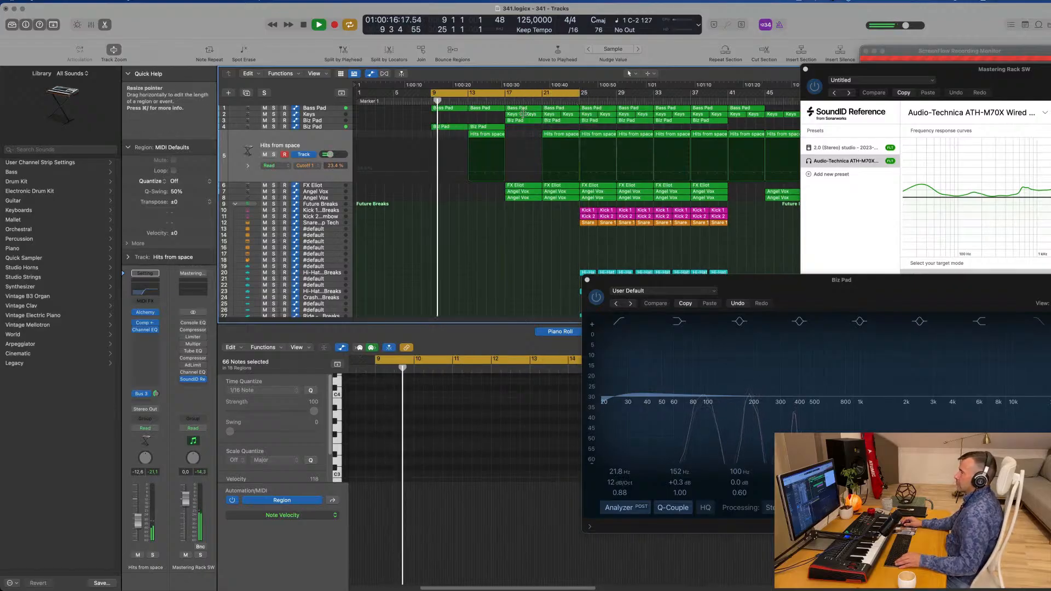
- Delete the Angel Vox regions on both Angel Vox tracks between bars 17 and 25
drag(494, 189, 555, 206)
click(497, 196)
key(Delete)
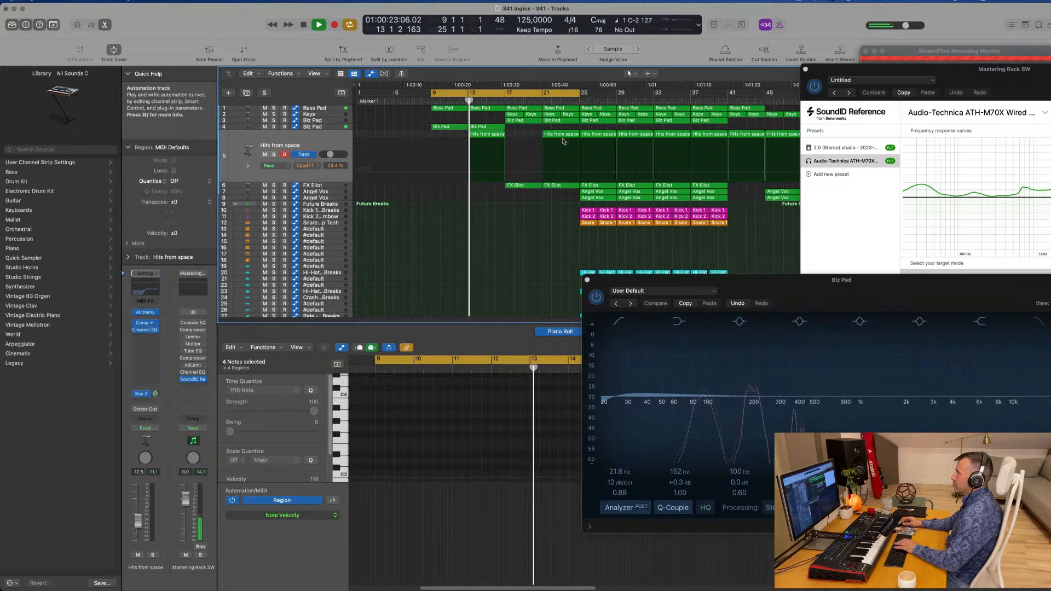
- Fill the gap at bar 17 with the Hits from space region and repeat the lower Biz Pad region from bar 13 through bar 24
click(480, 135)
click(499, 128)
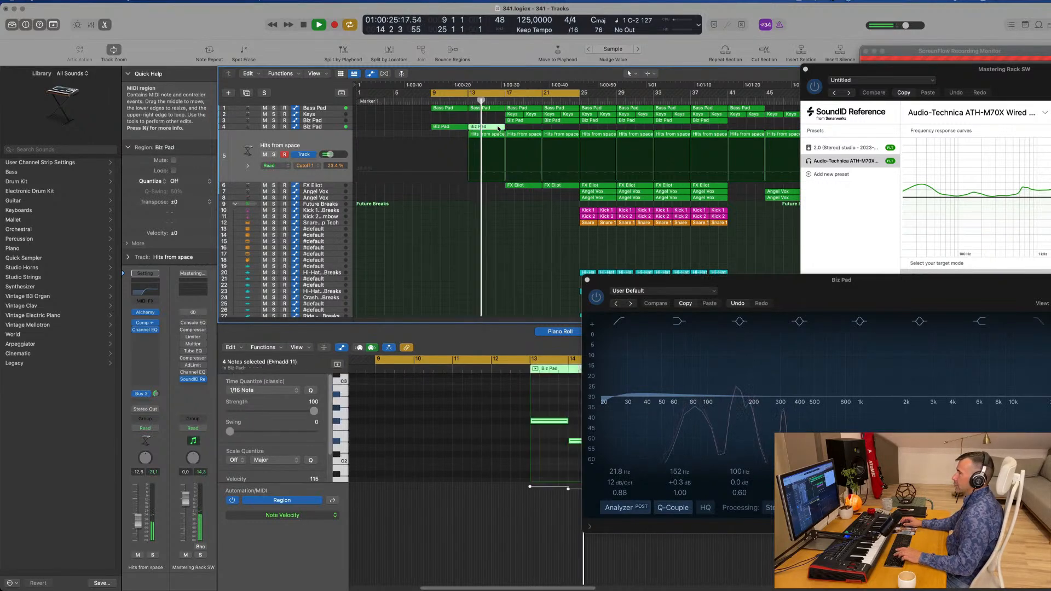
key(super+r)
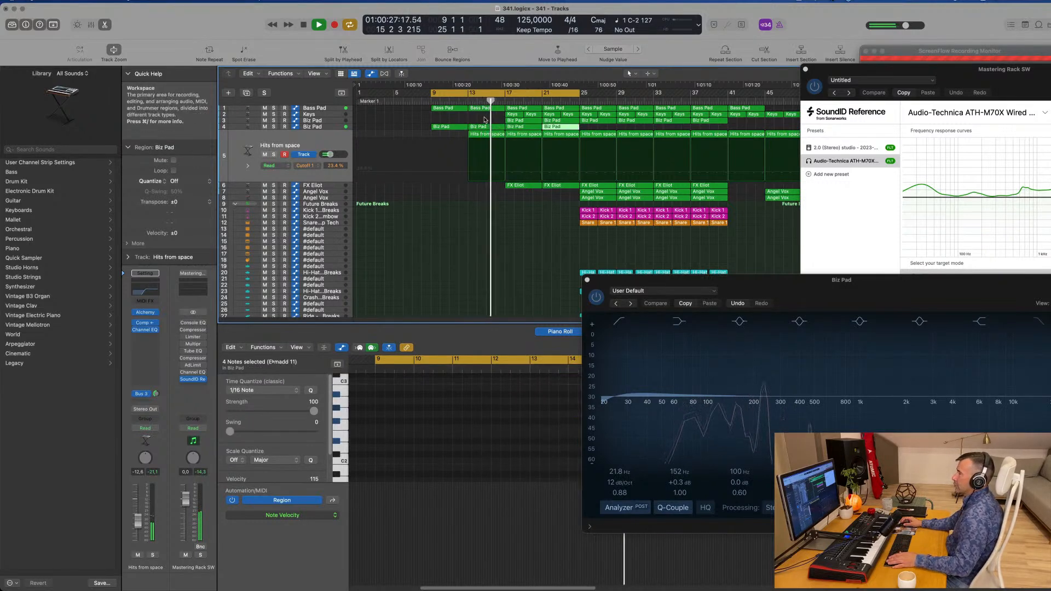
- Delete the Keys regions and the upper Biz Pad track's region in the section starting at bar 17
drag(497, 117, 540, 119)
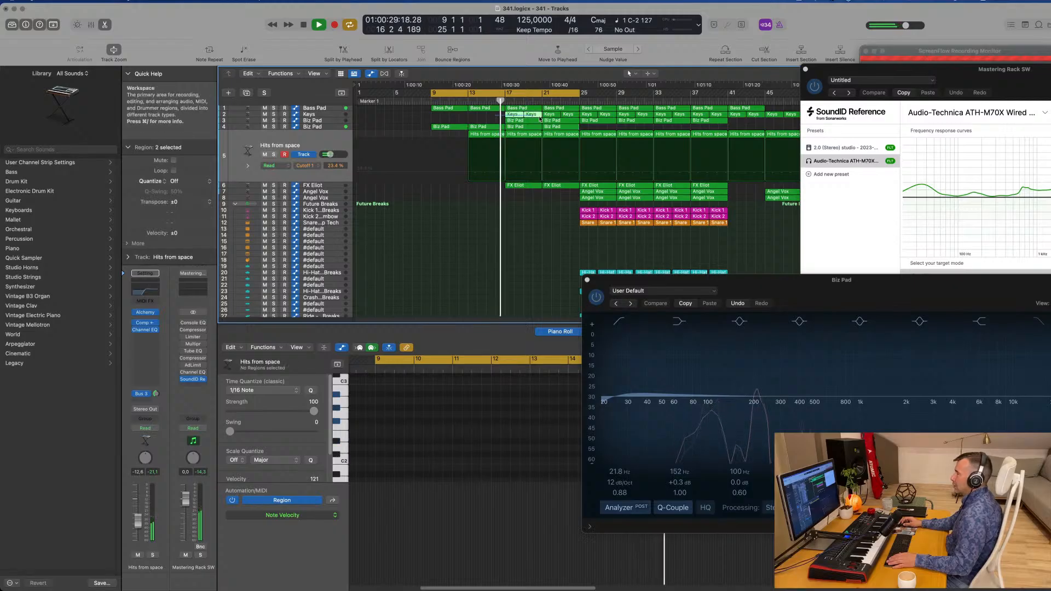
key(Delete)
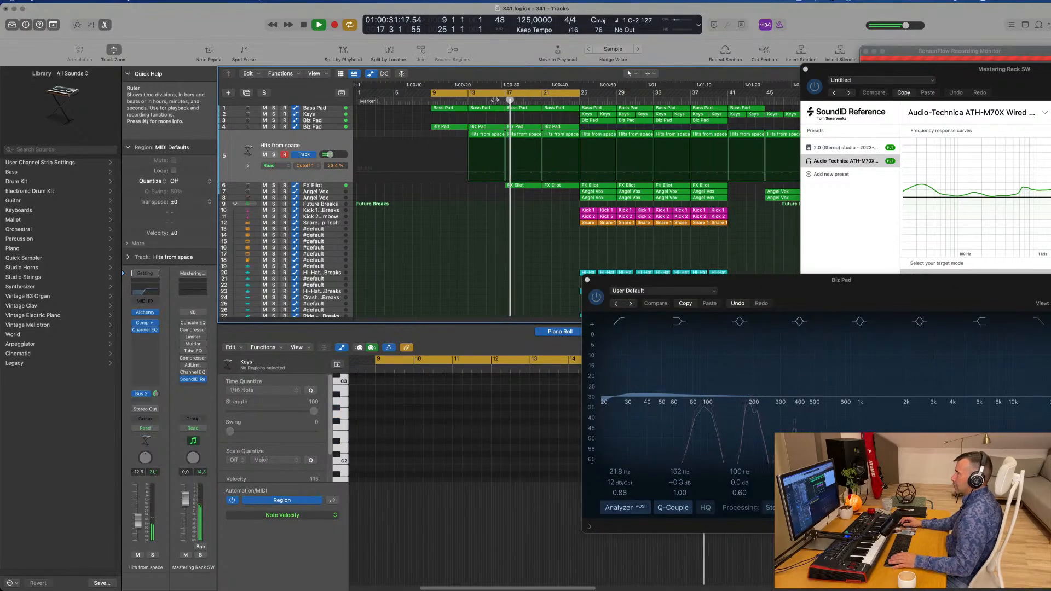
- Automate the Bass Pad track's low cut frequency to drop from 402 Hz to 20 Hz just before bar 17
click(323, 109)
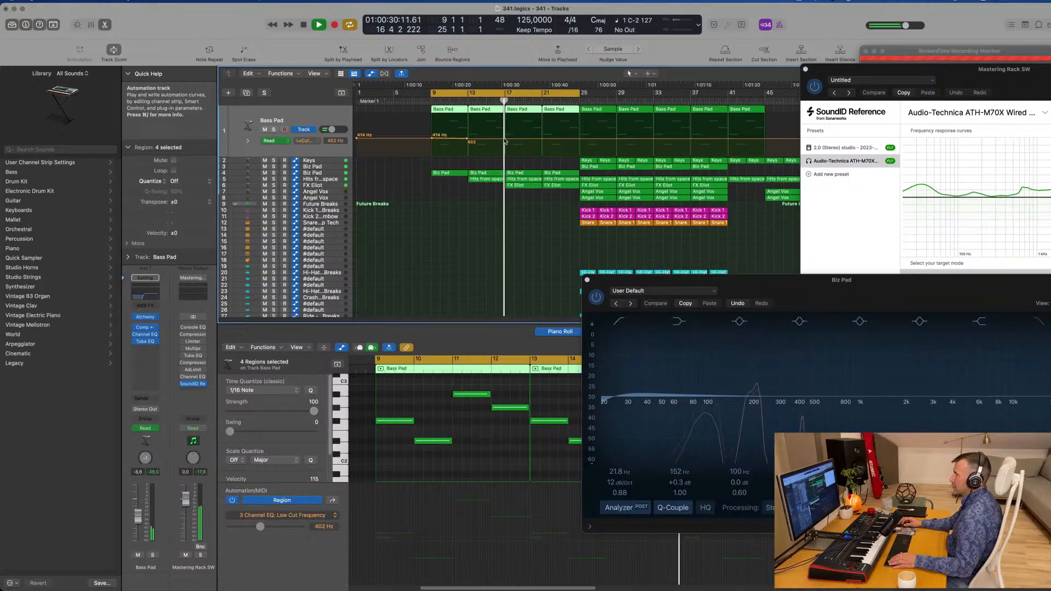
click(505, 141)
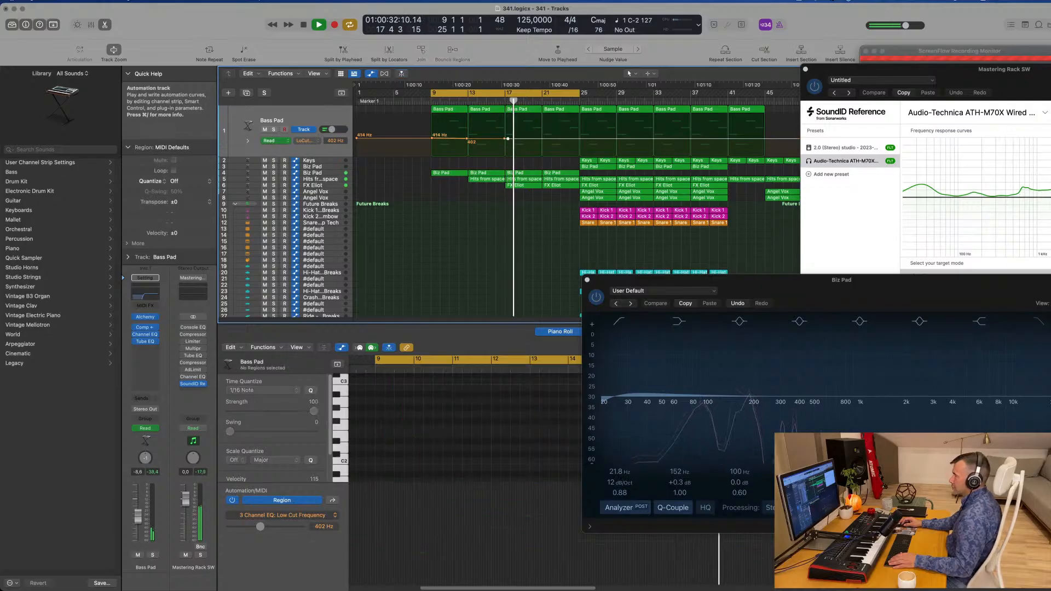
drag(508, 138, 510, 159)
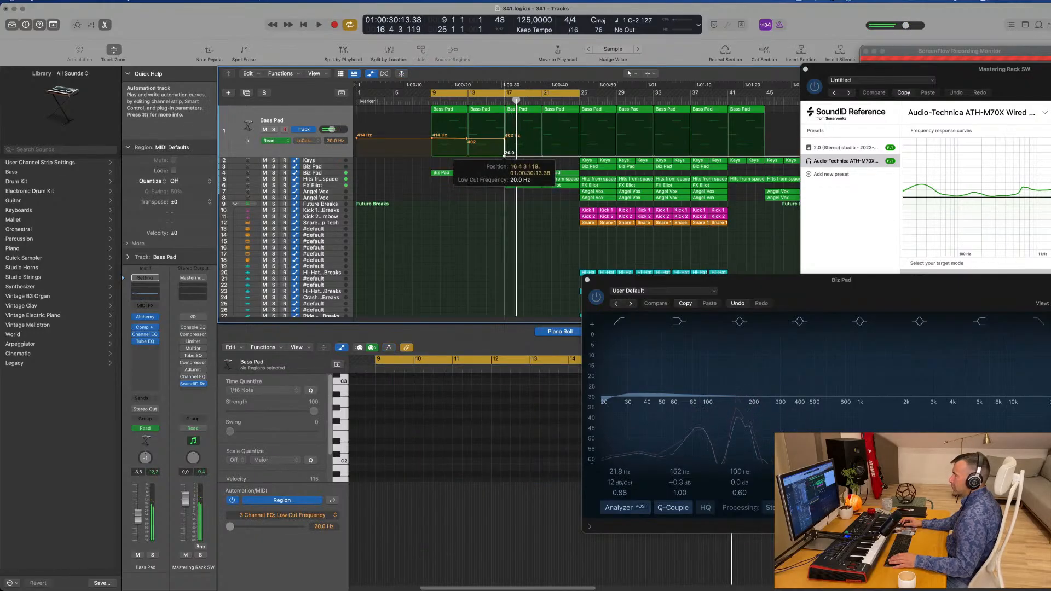
key(space)
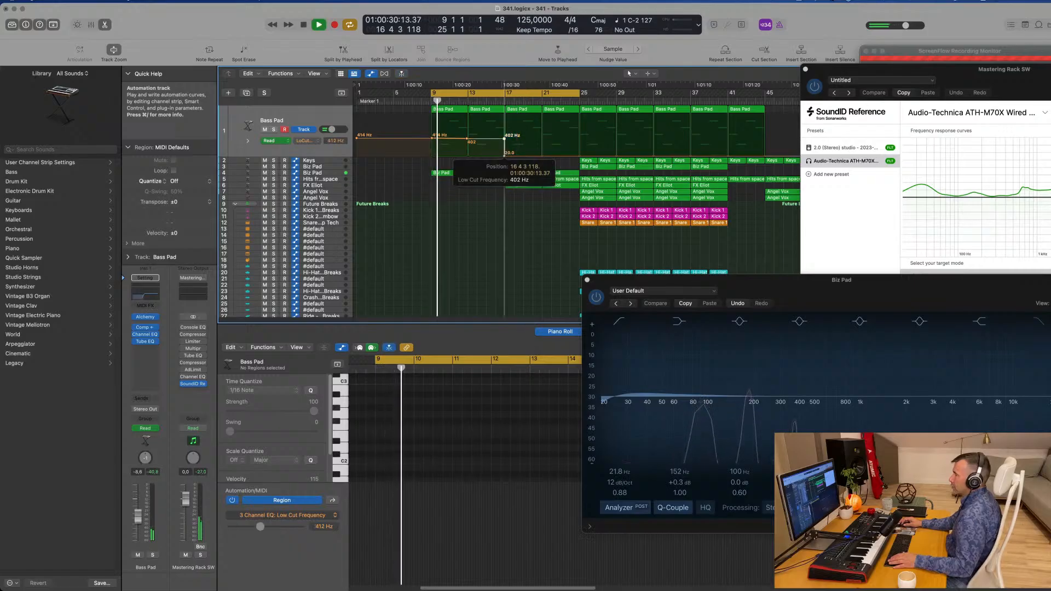
drag(506, 156, 505, 156)
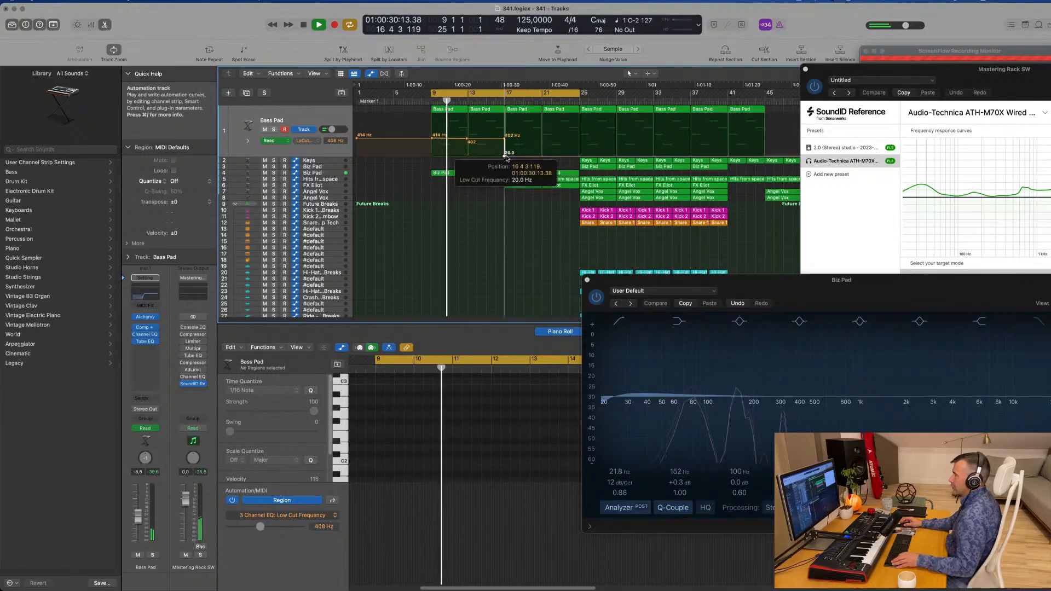
- Move the Bass Pad low cut drop closer to the start of bar 17 and remove the automation point near bar 13
key(super+Right)
key(super+Right)
key(super+Right)
key(super+Right)
key(super+Right)
key(super+Right)
scroll(767, 157, right, 2)
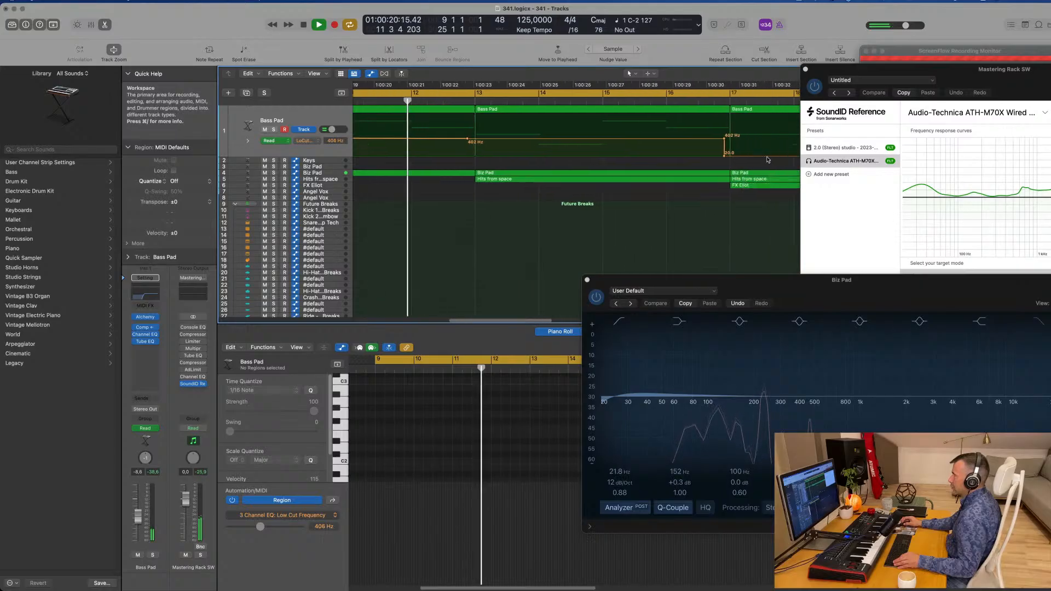
drag(725, 156, 695, 142)
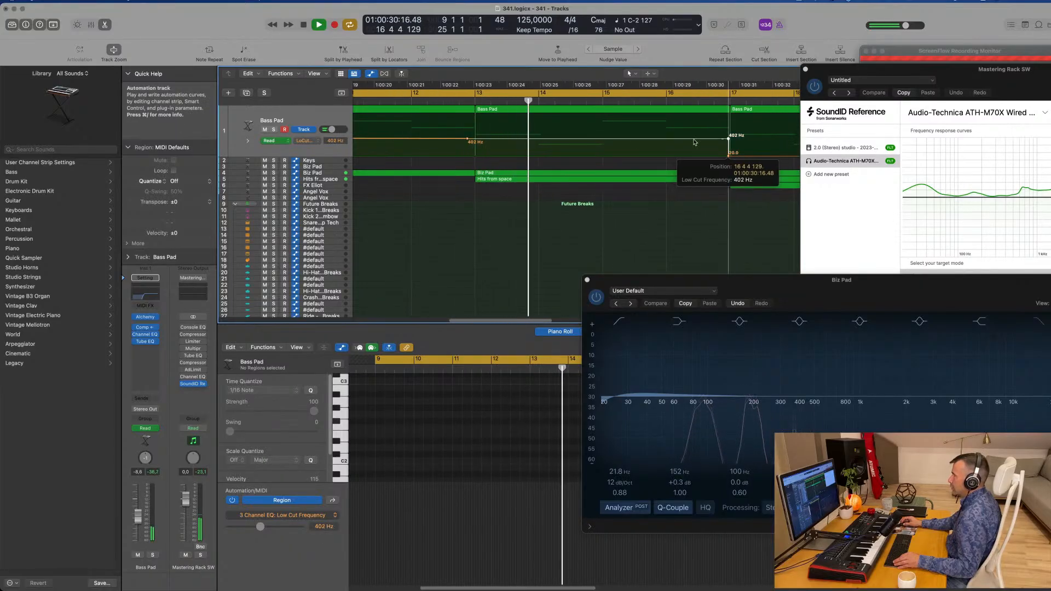
click(468, 140)
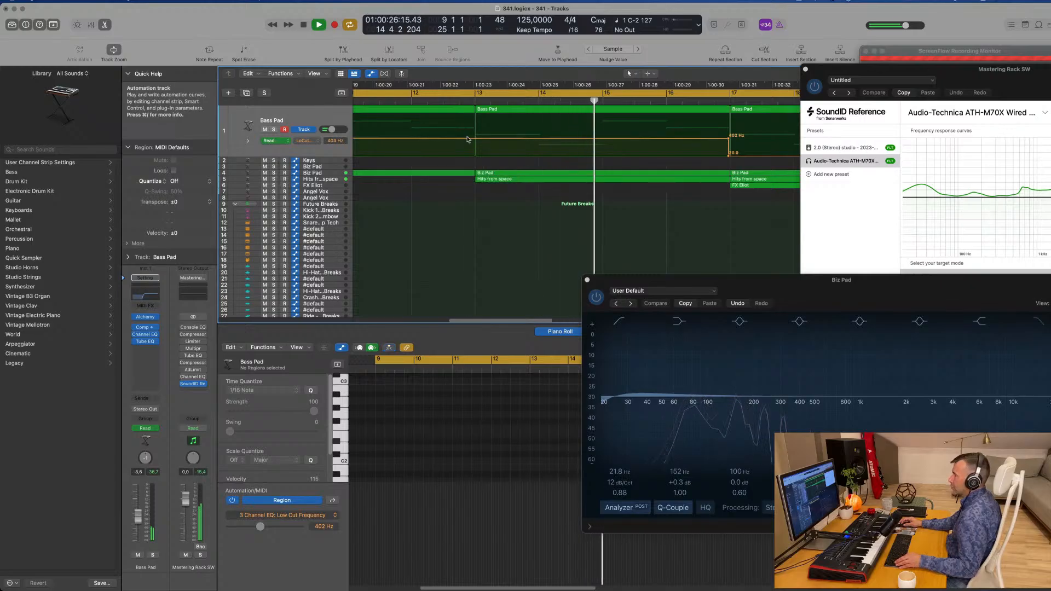
- Review the arrangement of the pad, FX and drum regions during playback toward bar 25
ctrl+alt+click(540, 197)
scroll(540, 197, down, 5)
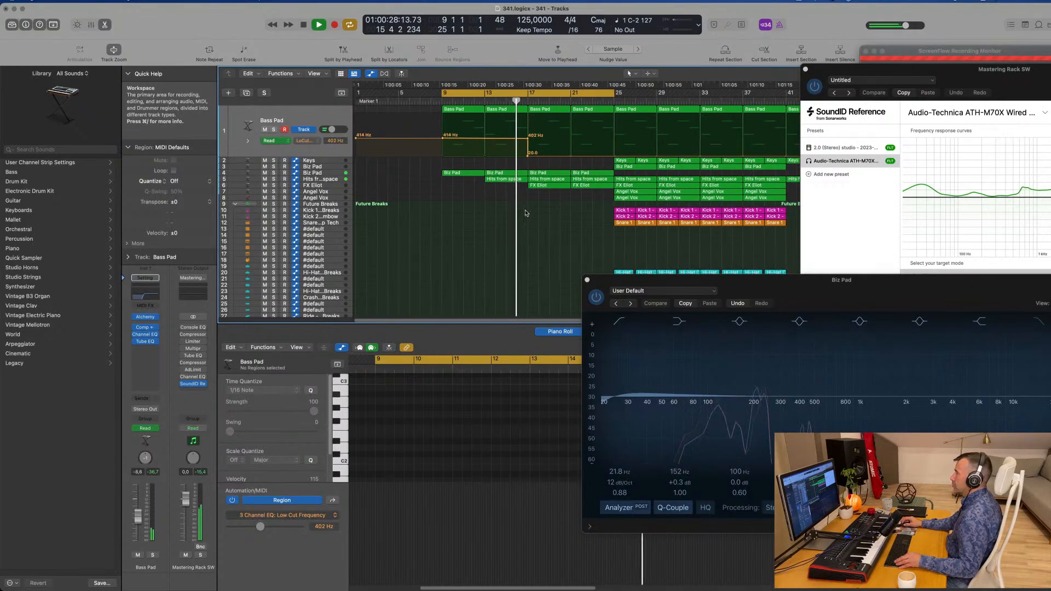
scroll(544, 212, up, 5)
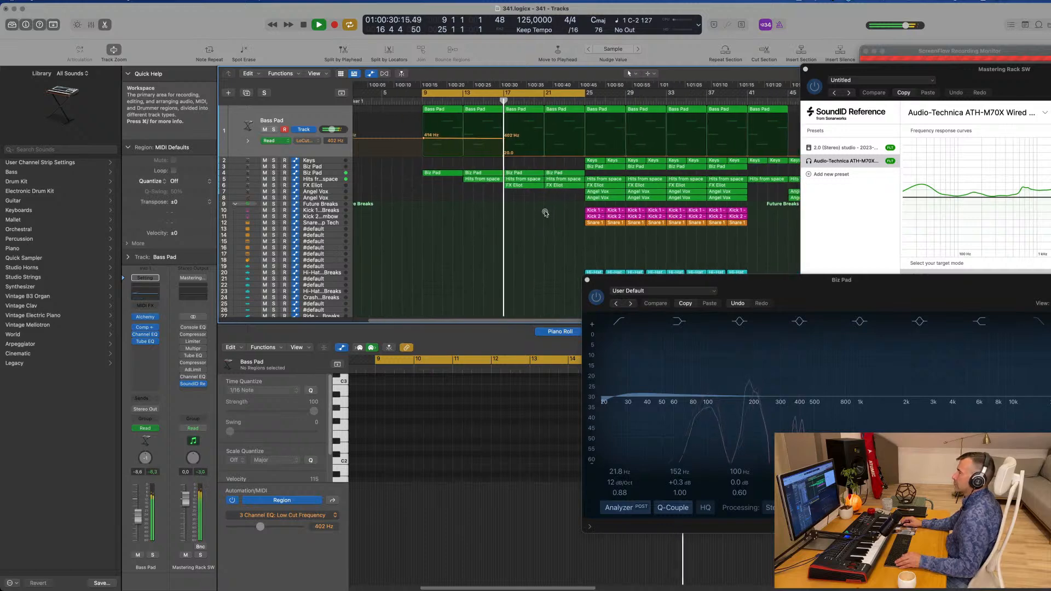
scroll(541, 212, down, 4)
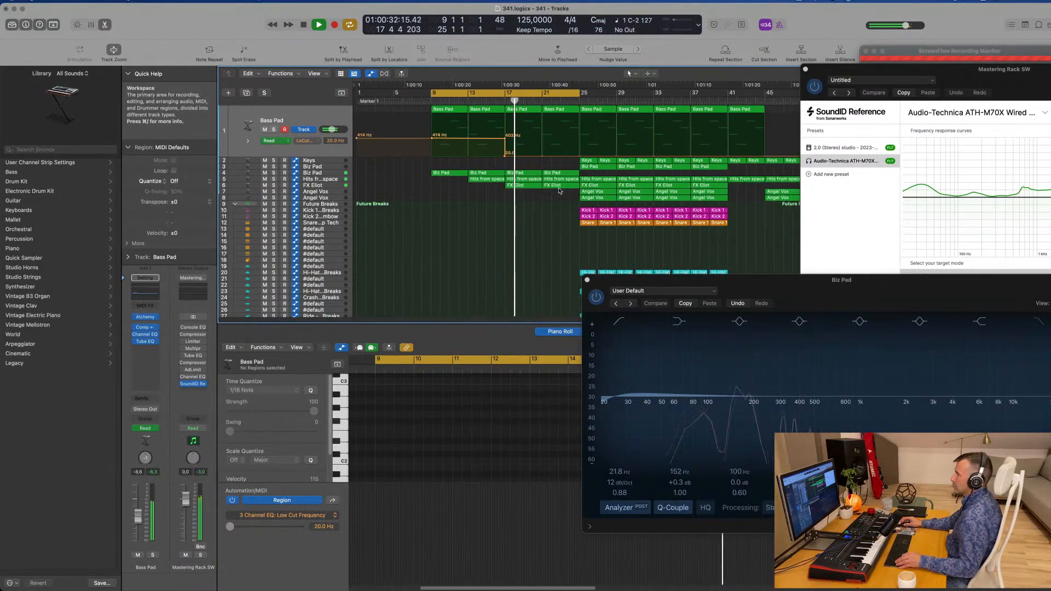
click(515, 185)
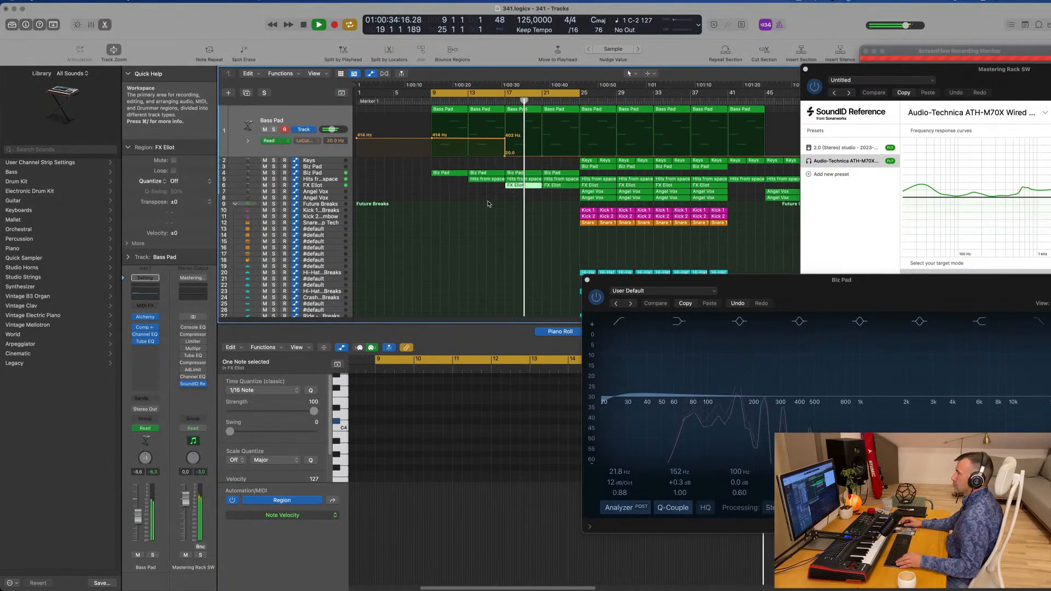
scroll(538, 226, up, 2)
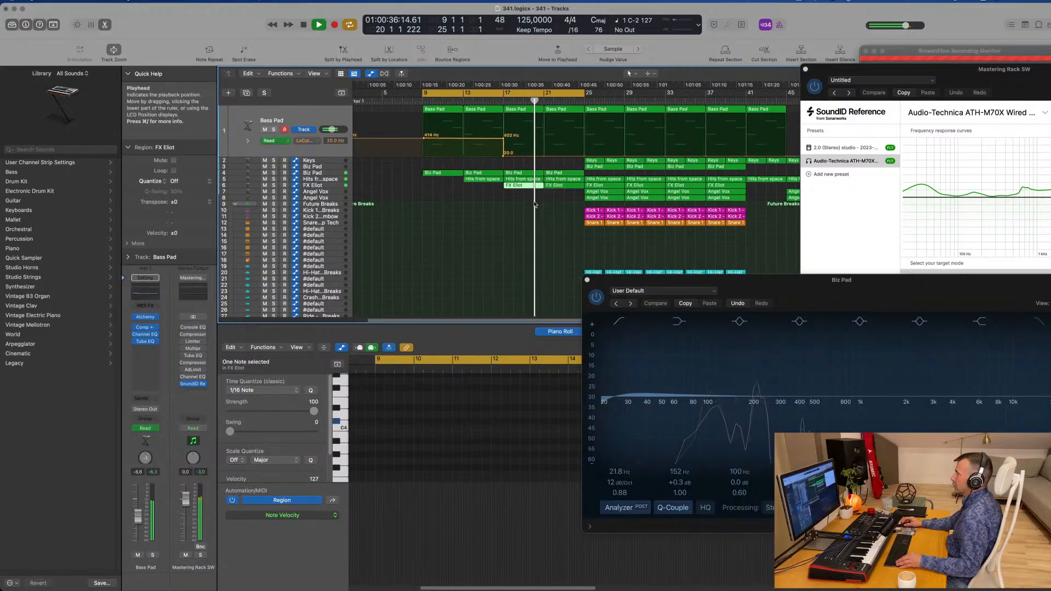
scroll(539, 226, down, 2)
scroll(538, 226, up, 2)
scroll(538, 226, down, 2)
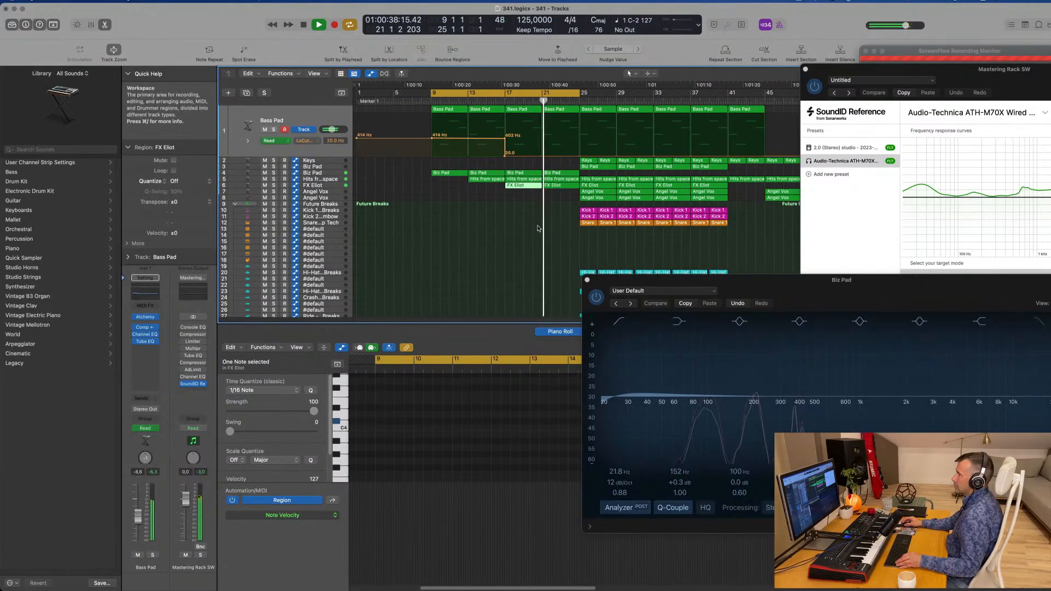
scroll(567, 223, down, 4)
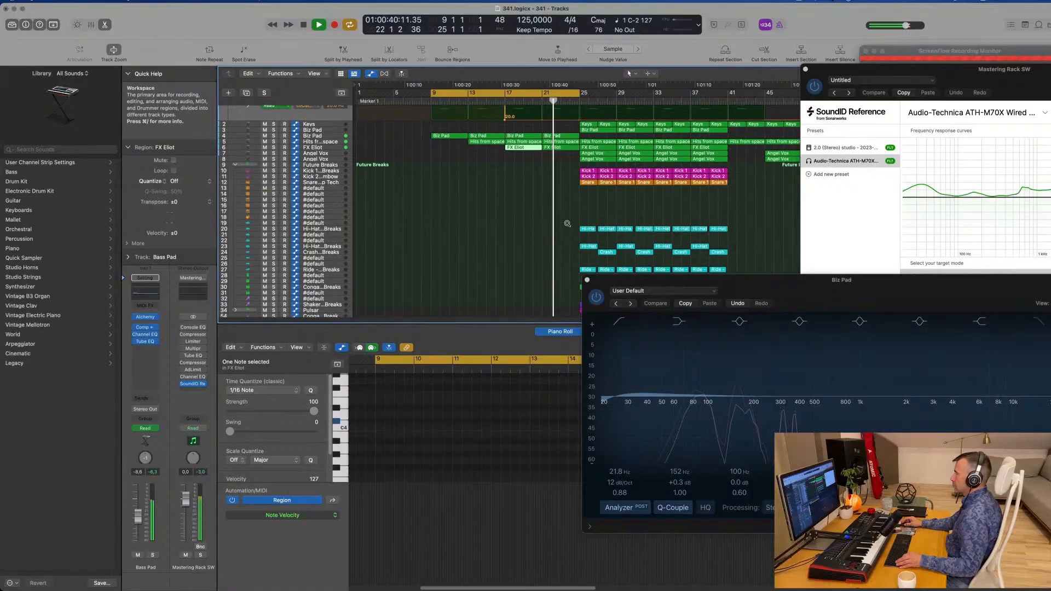
scroll(543, 187, up, 4)
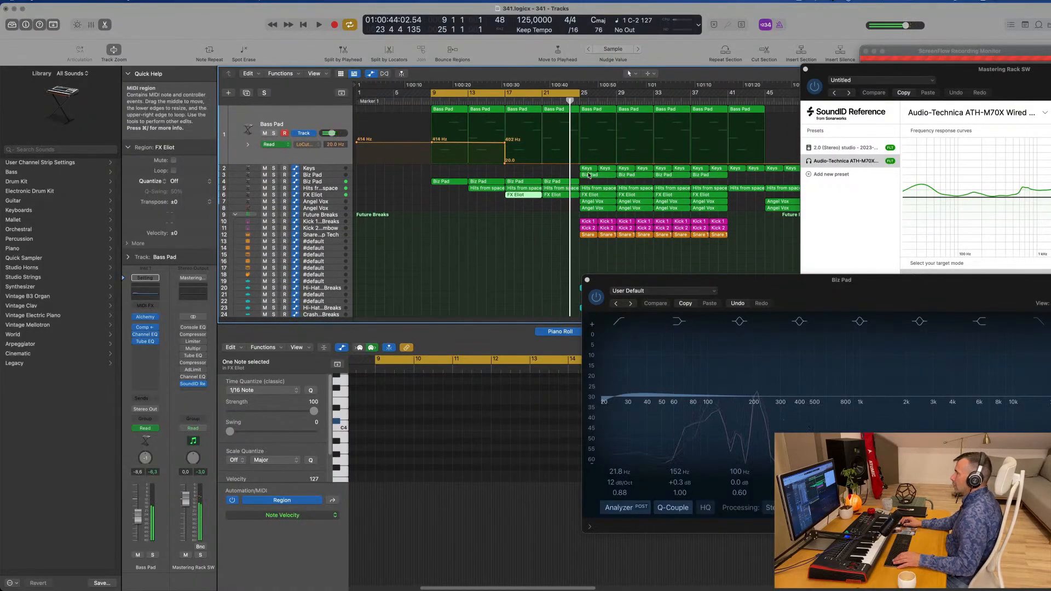
- Delete the Keys, upper Biz Pad and both Angel Vox regions between bars 25 and 29
click(610, 174)
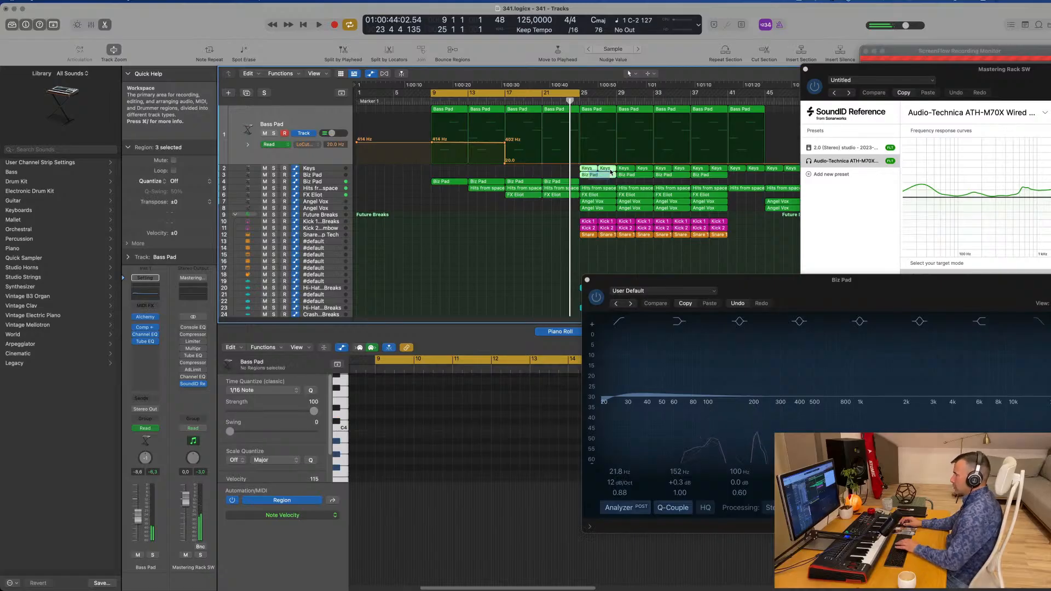
key(Delete)
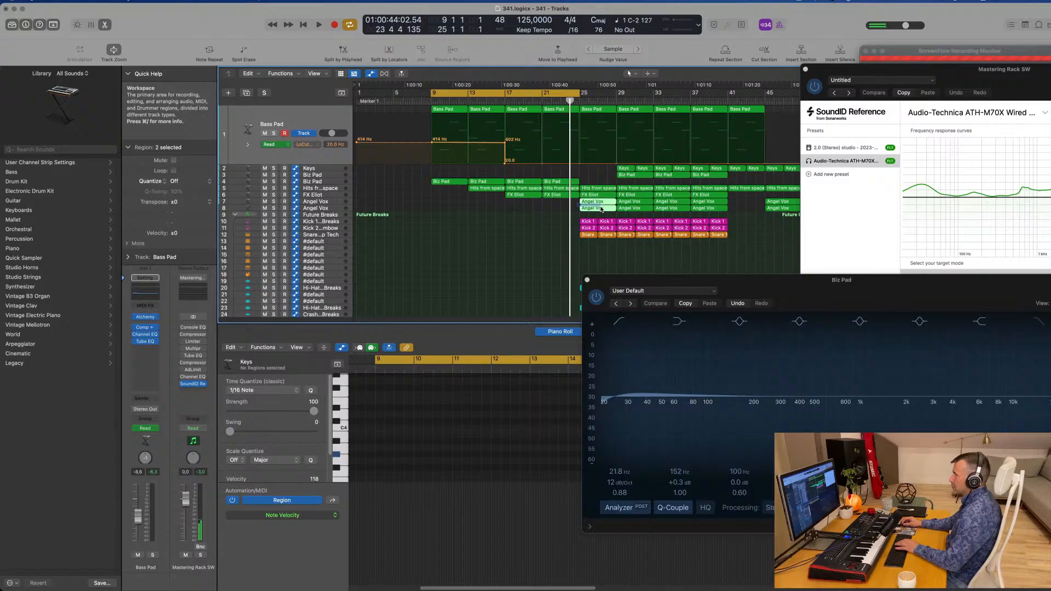
key(Delete)
- Extend the end of the cycle range to bar 29 and play the transition into bar 25
key(space)
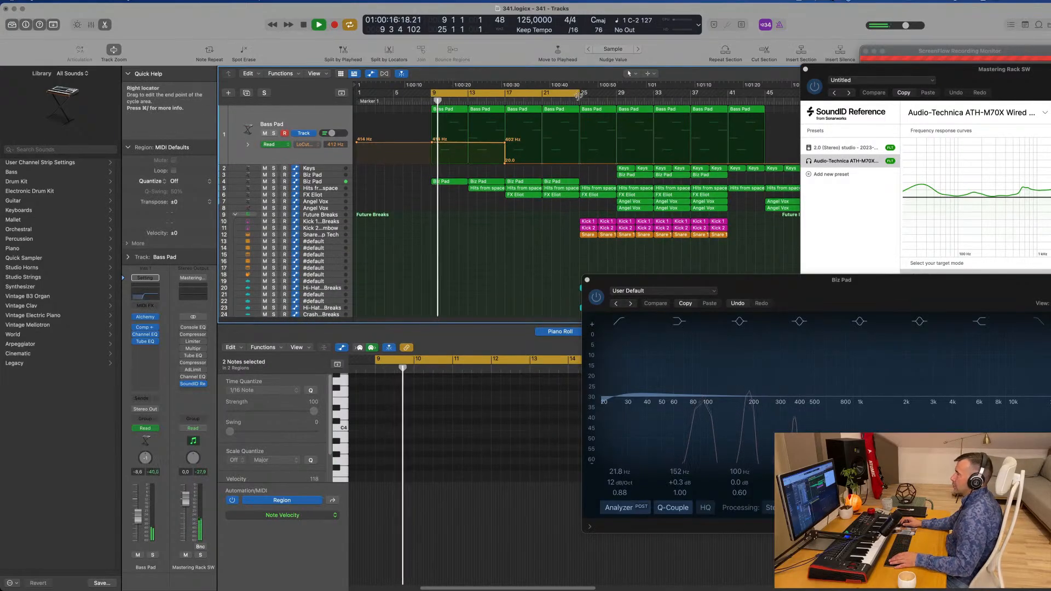
drag(578, 96, 619, 96)
click(570, 100)
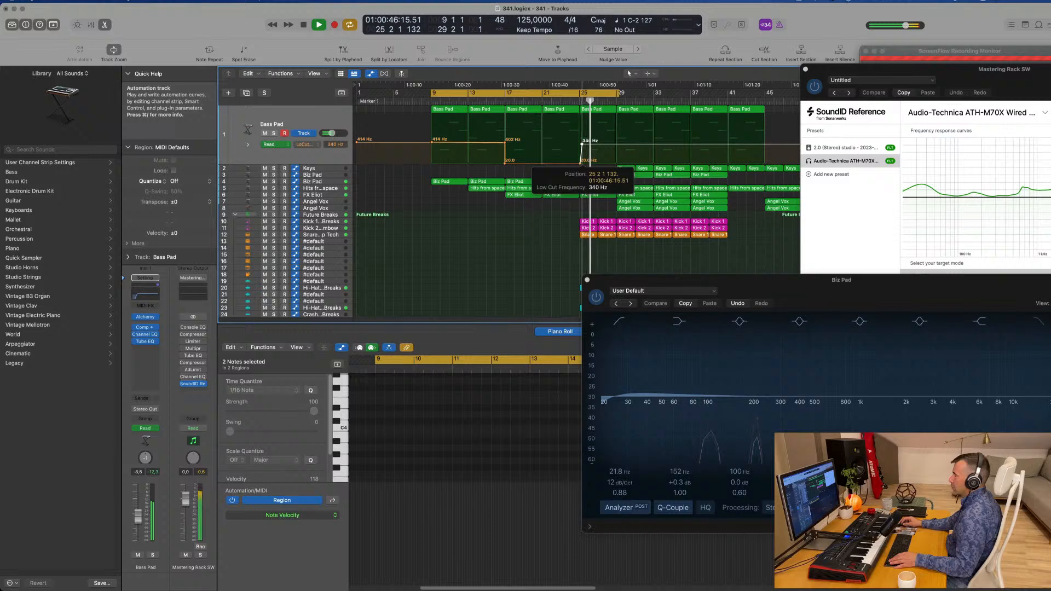
key(Return)
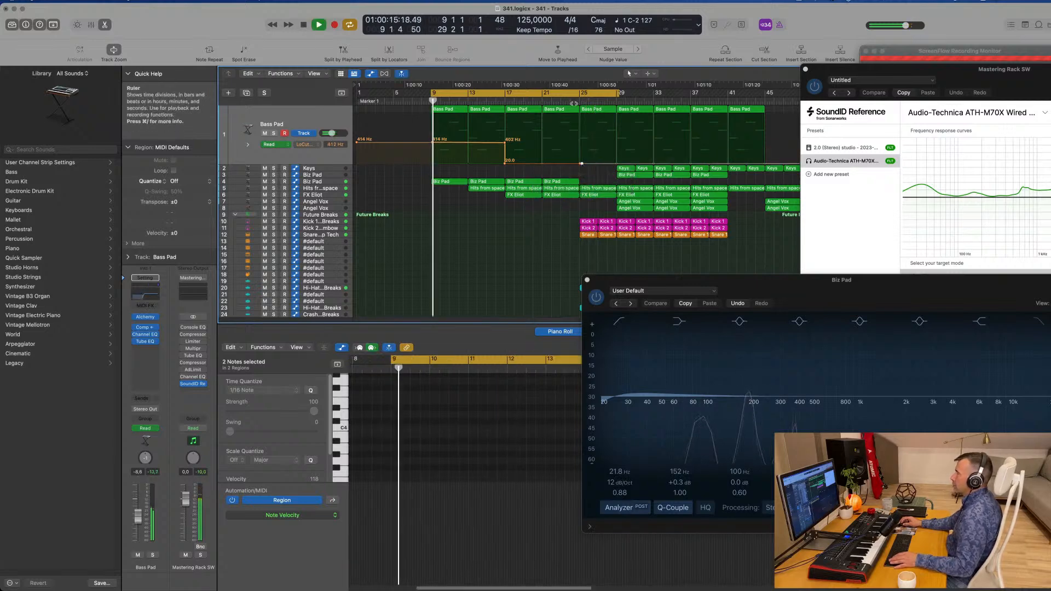
click(579, 100)
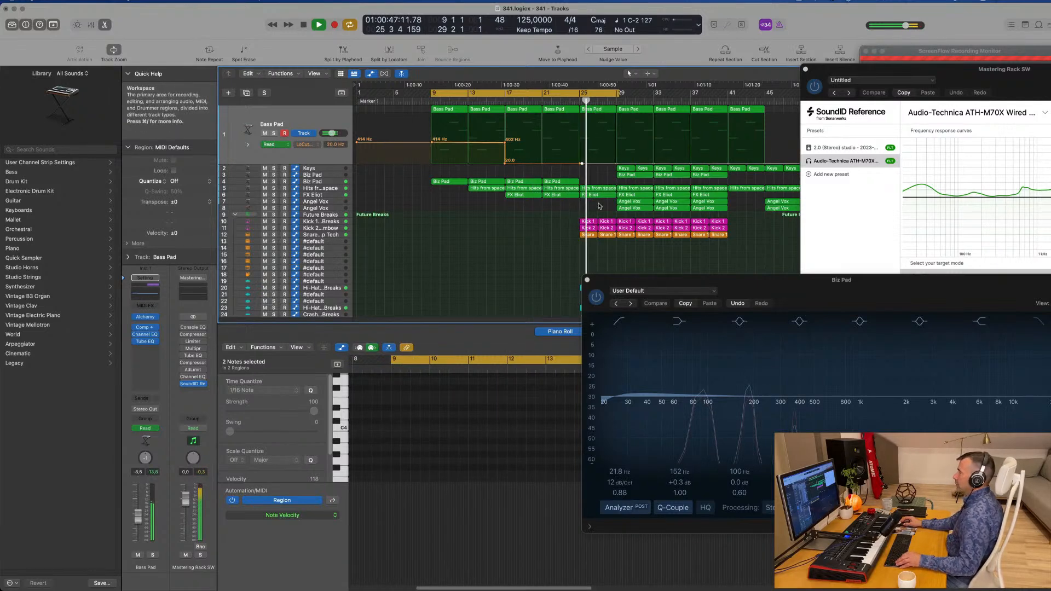
- Delete the Keys and Biz Pad regions at bar 29 and the Hits from space region at bar 25, and replay the transition
key(Delete)
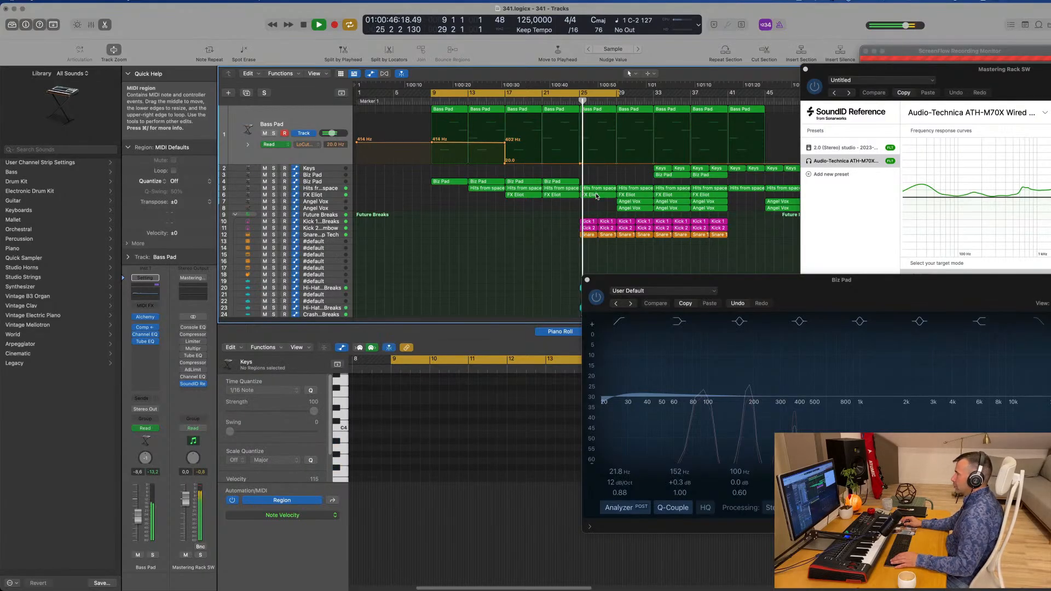
key(Delete)
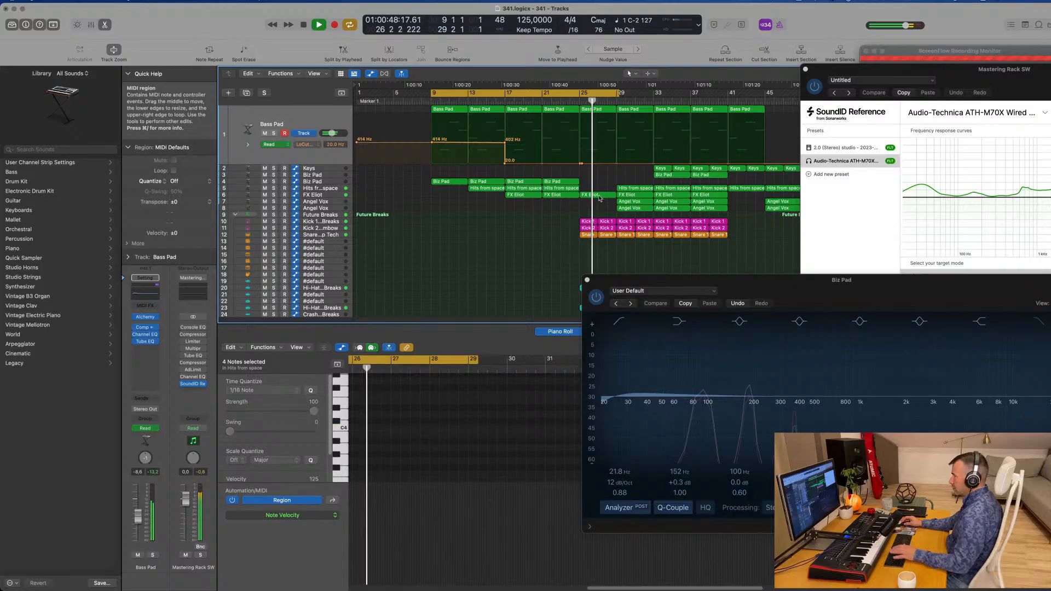
click(571, 100)
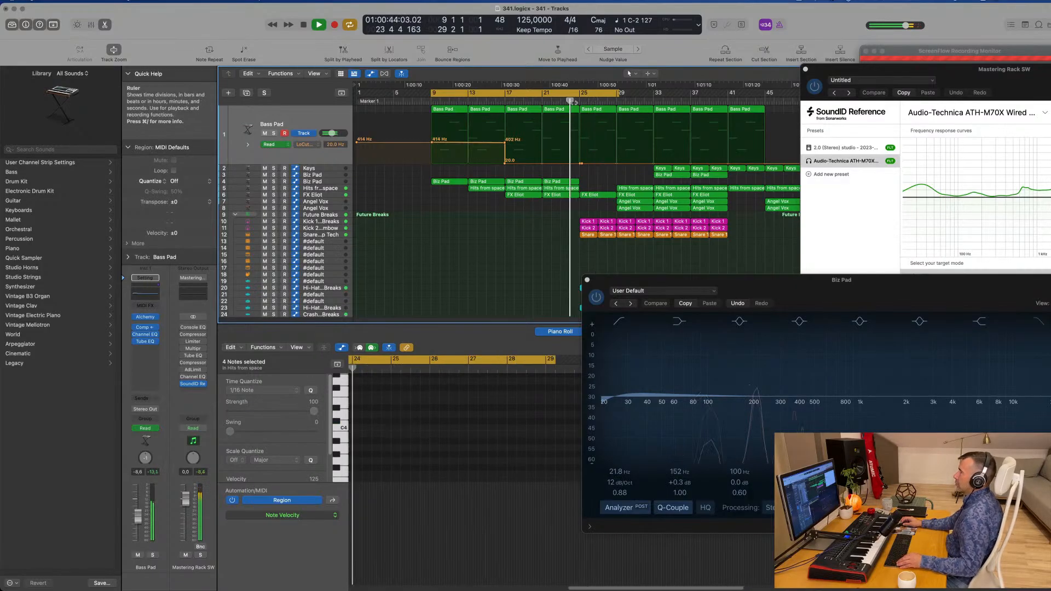
scroll(551, 223, up, 2)
scroll(551, 222, down, 2)
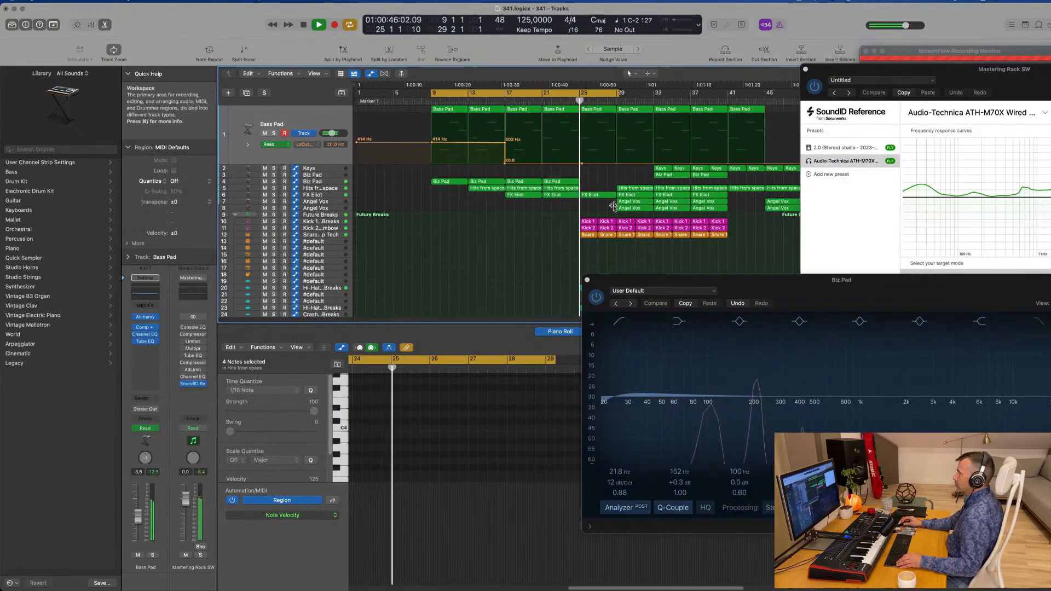
- Delete both Angel Vox regions and the Hits from space region between bars 29 and 33
drag(612, 203, 633, 208)
key(Delete)
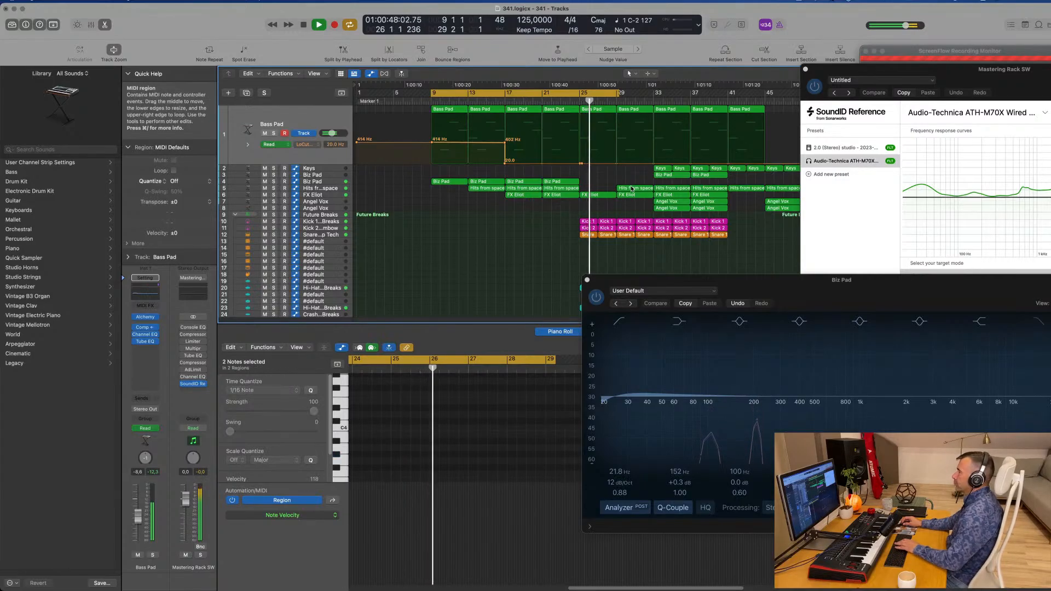
click(631, 191)
key(Delete)
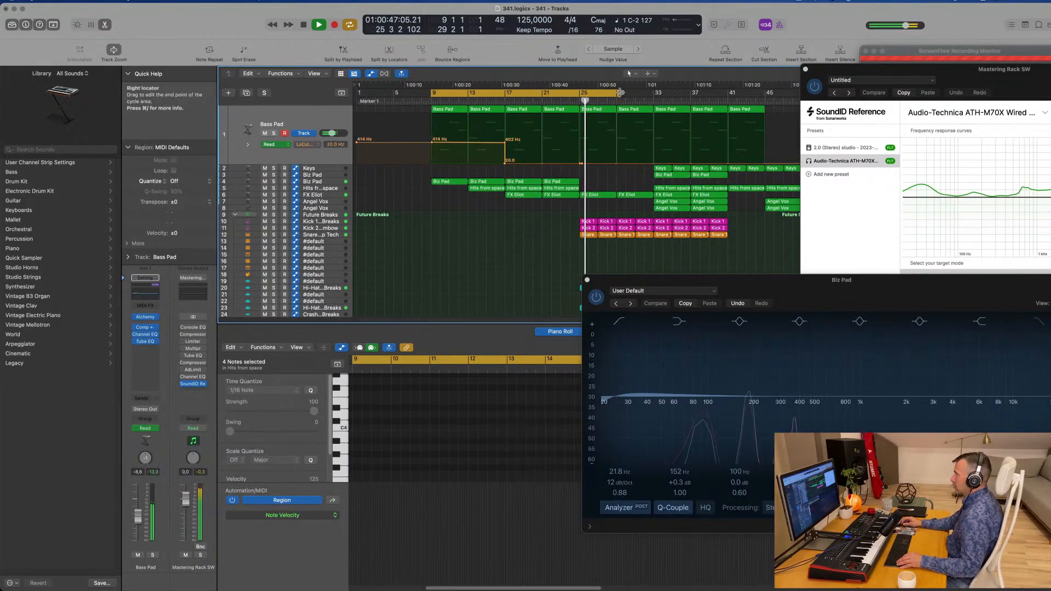
- Extend the end of the cycle range to bar 33 and solo the FX Eliot track
drag(620, 92, 653, 92)
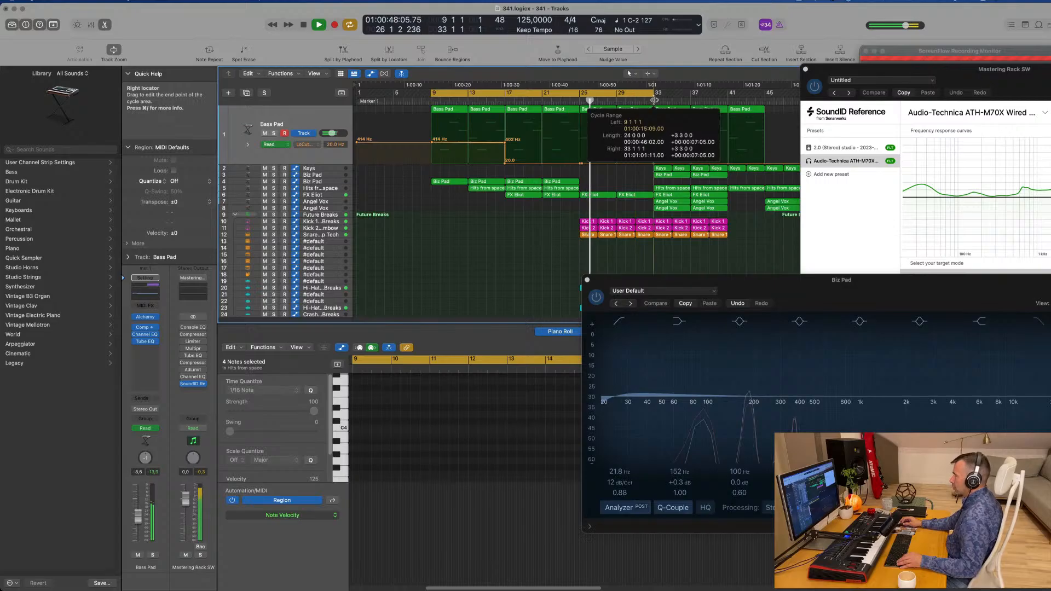
click(324, 196)
click(274, 167)
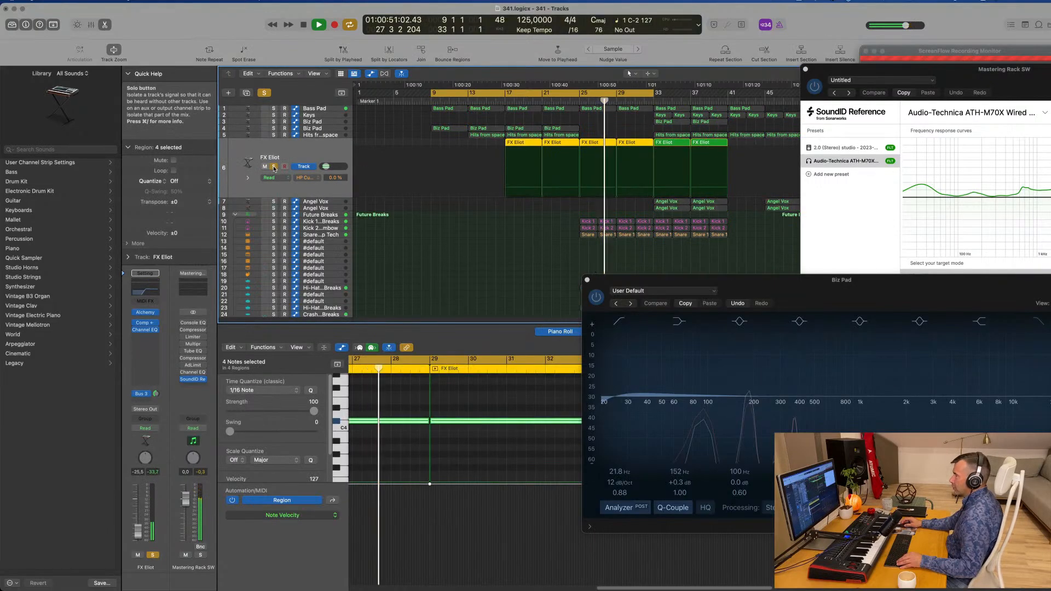
- Turn off solo on the FX Eliot track and close the Biz Pad EQ window
click(274, 167)
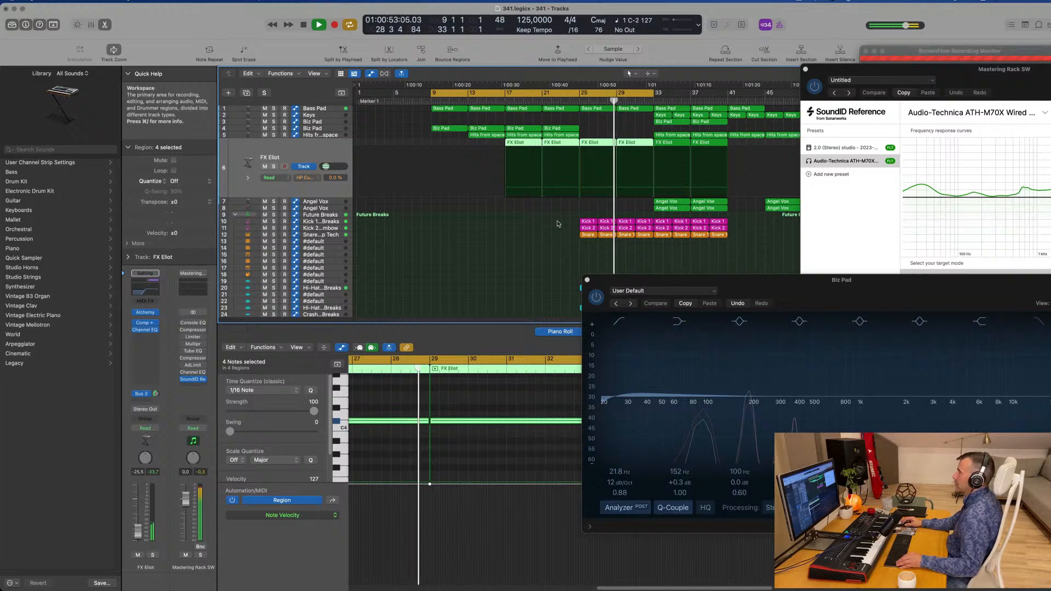
drag(630, 279, 680, 265)
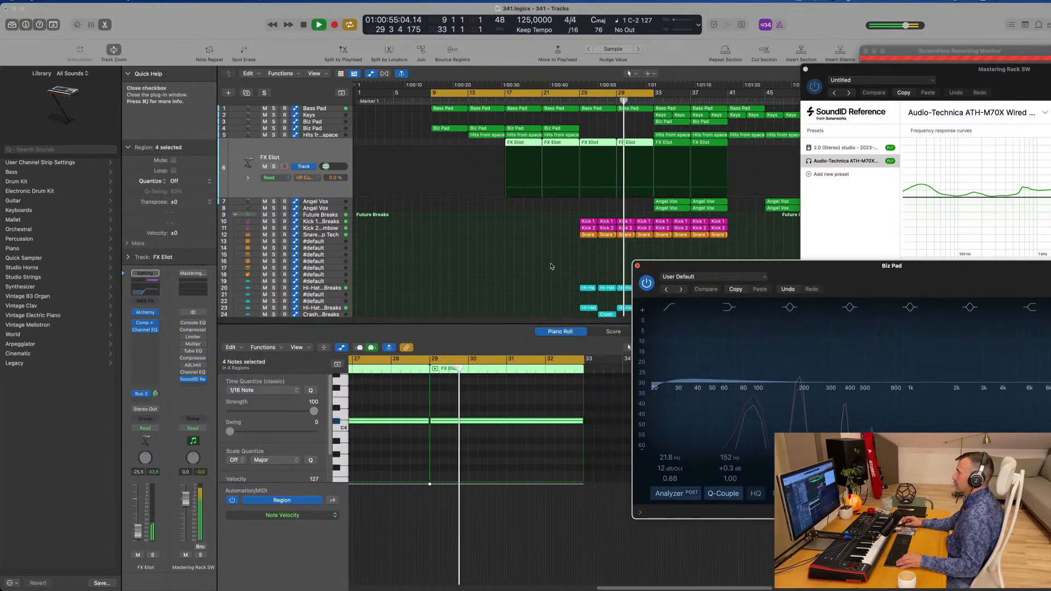
key(super+w)
scroll(539, 264, down, 2)
scroll(539, 263, up, 3)
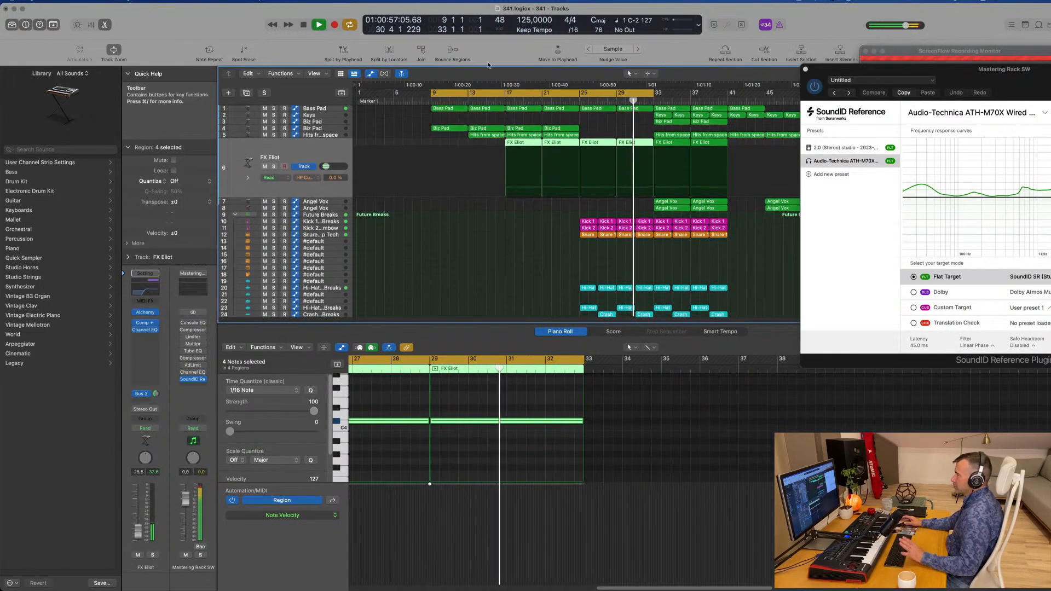
- Replay from bar 25 and delete the Angel Vox regions on both tracks between bars 33 and 41
click(580, 100)
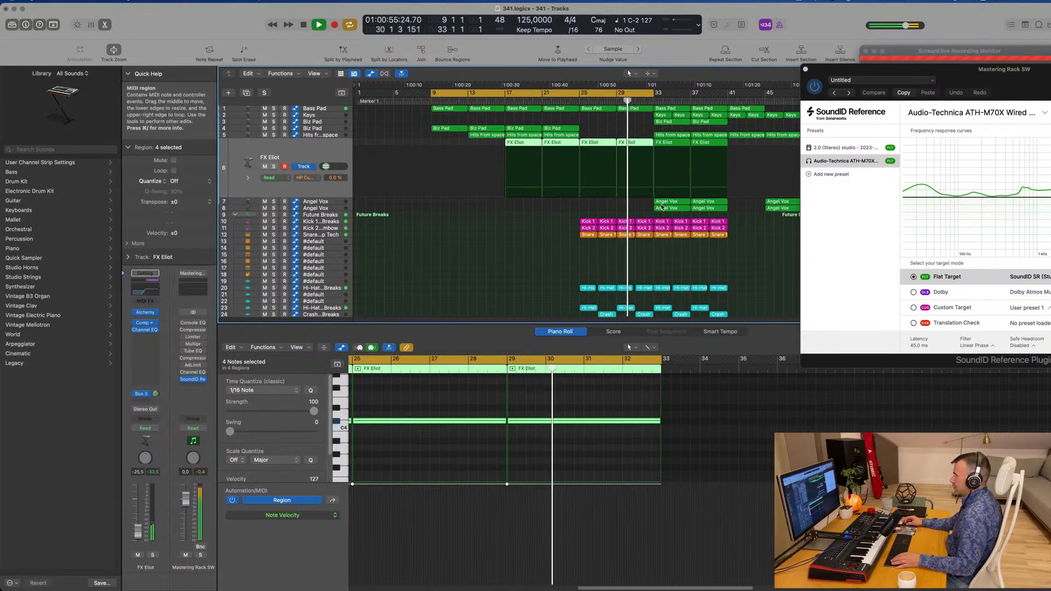
drag(654, 198, 739, 212)
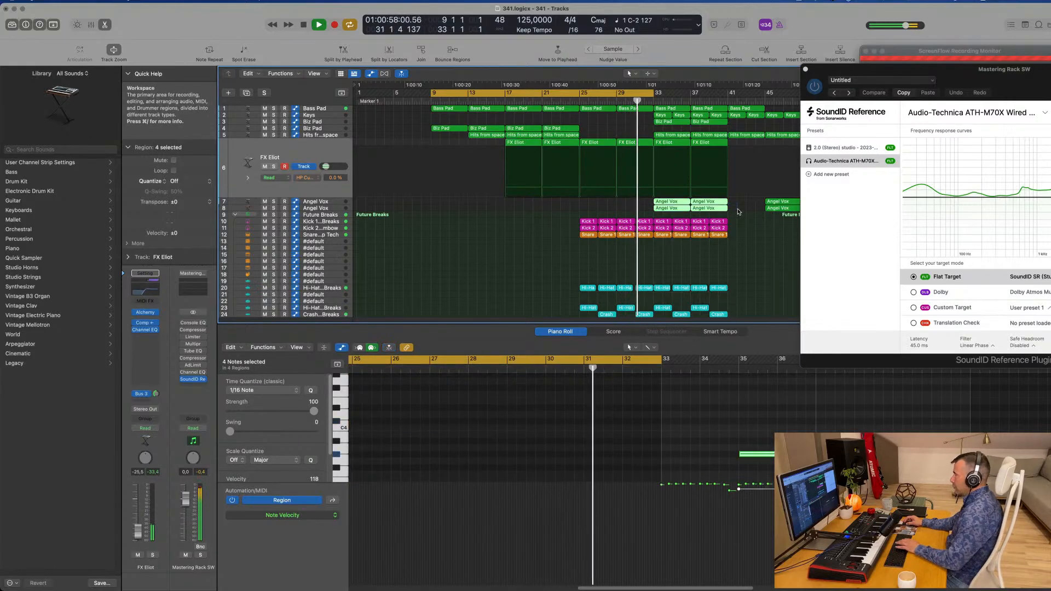
key(Delete)
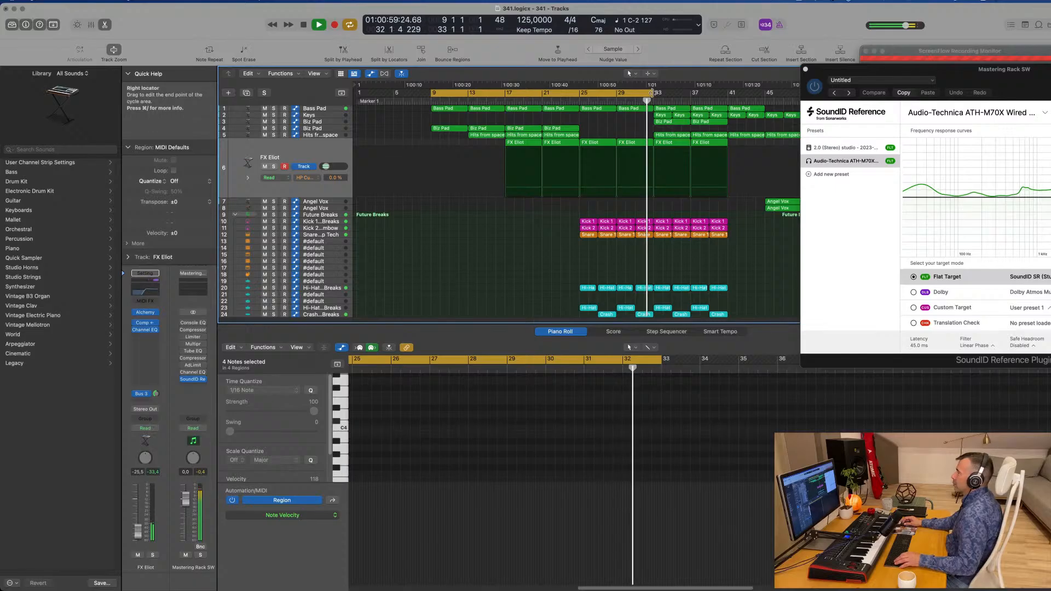
- Lower the Keys track's cutoff automation point at bar 33 to about 53 % and replay the transition into that bar
click(331, 115)
click(635, 100)
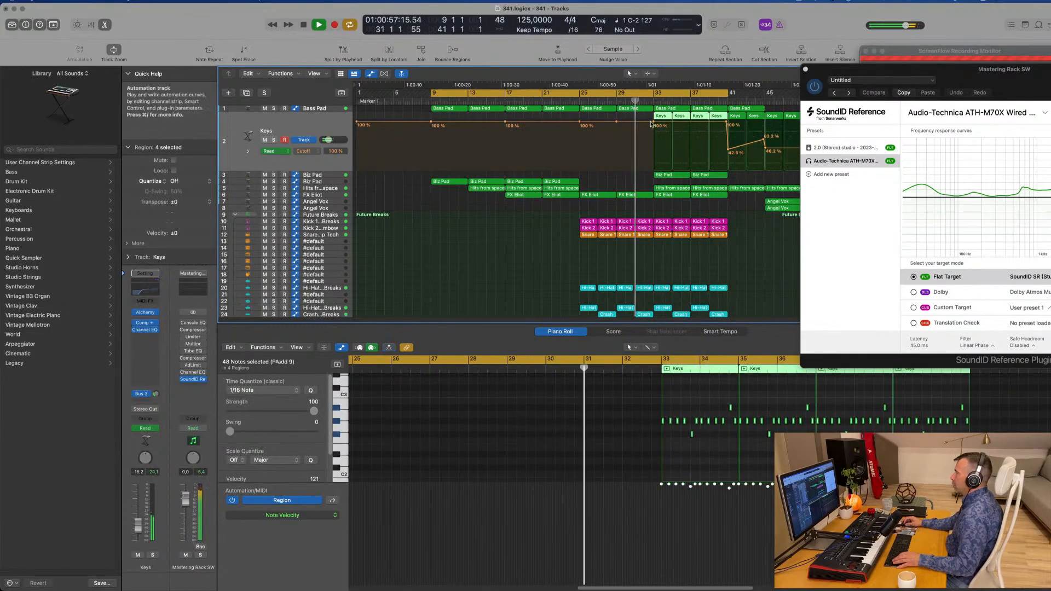
drag(654, 123, 653, 145)
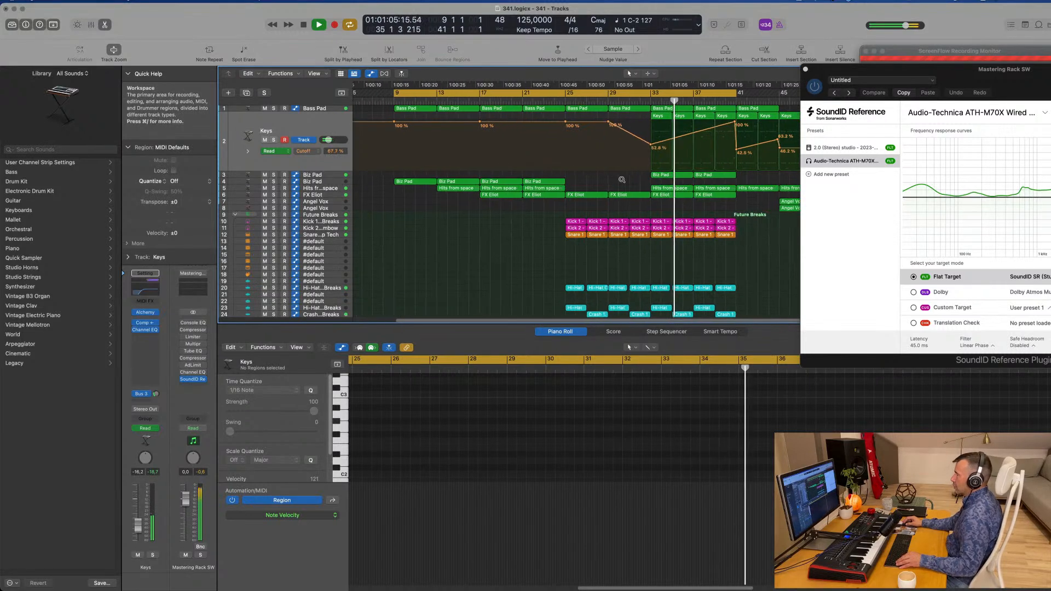
click(650, 99)
- Delete the two Biz Pad regions between bars 33 and 41 and replay from bar 33
click(677, 176)
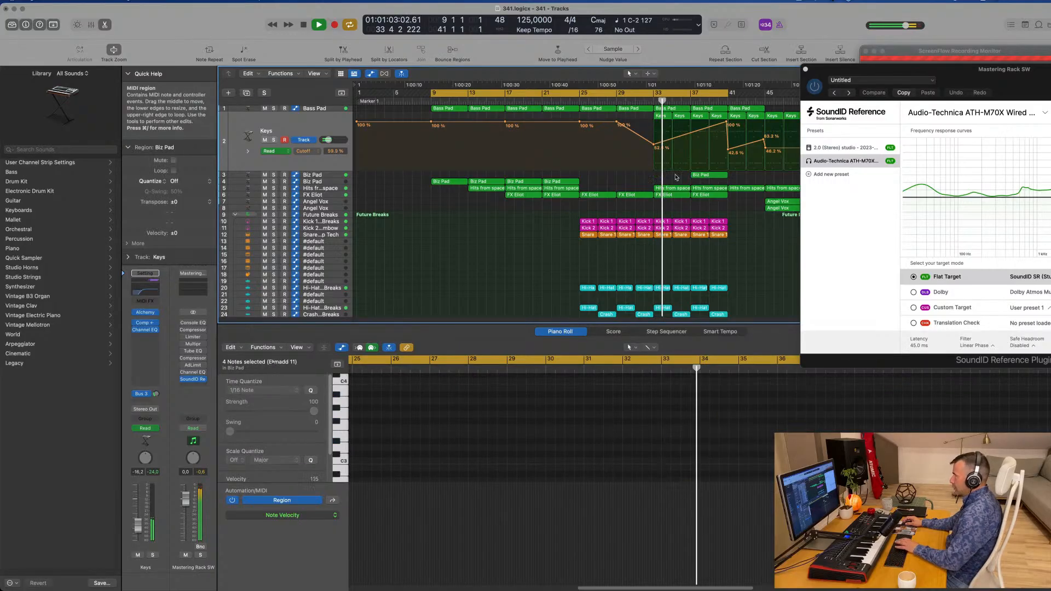
click(699, 176)
key(BackSpace)
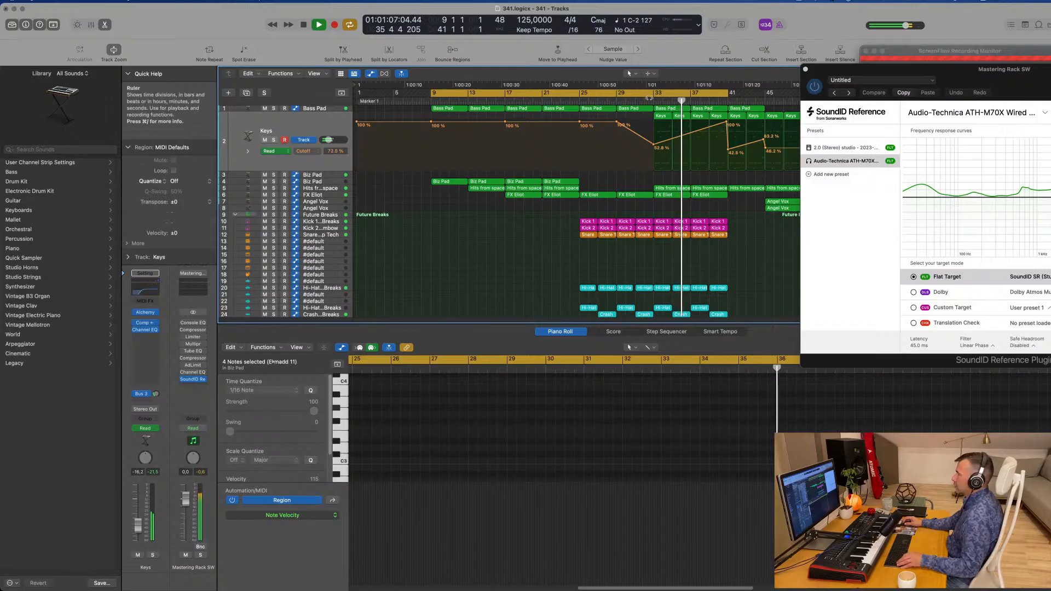
click(654, 99)
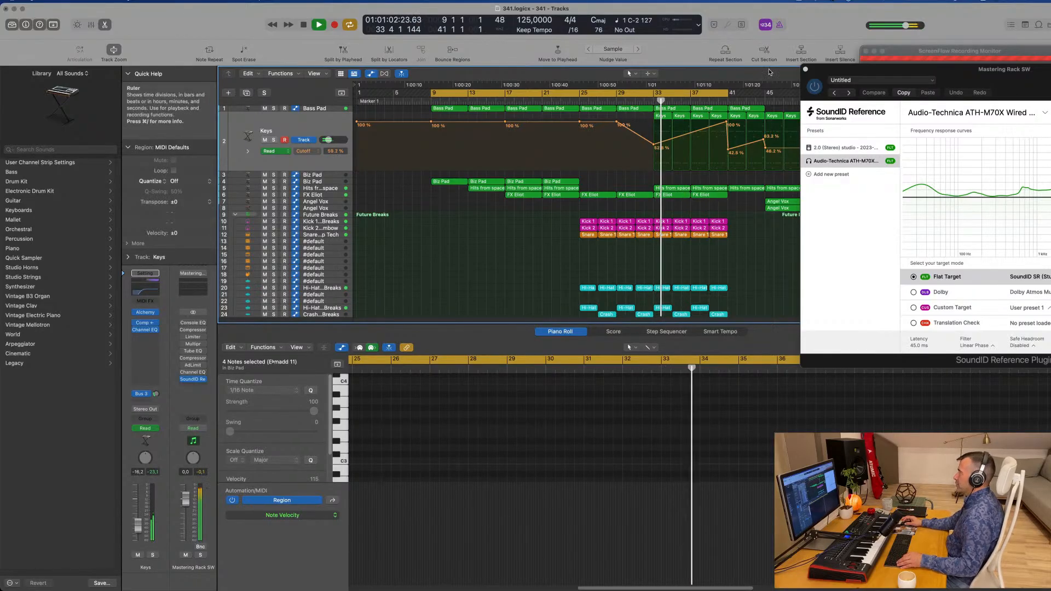
- Close the Mastering Rack SW plug-in window and the ScreenFlow Recording Monitor covering the arrangement
drag(838, 71, 396, 78)
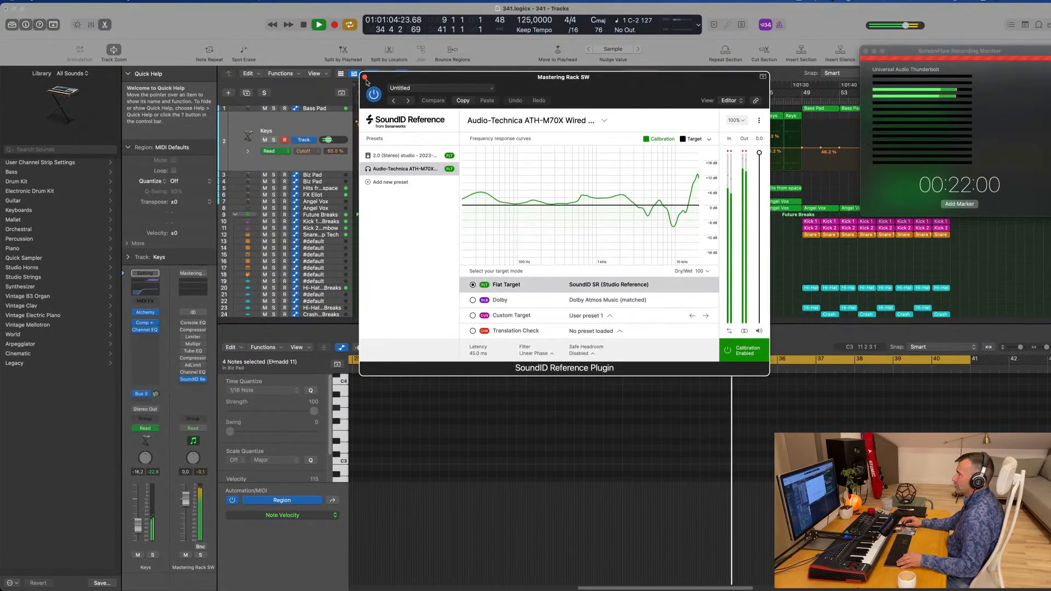
click(366, 77)
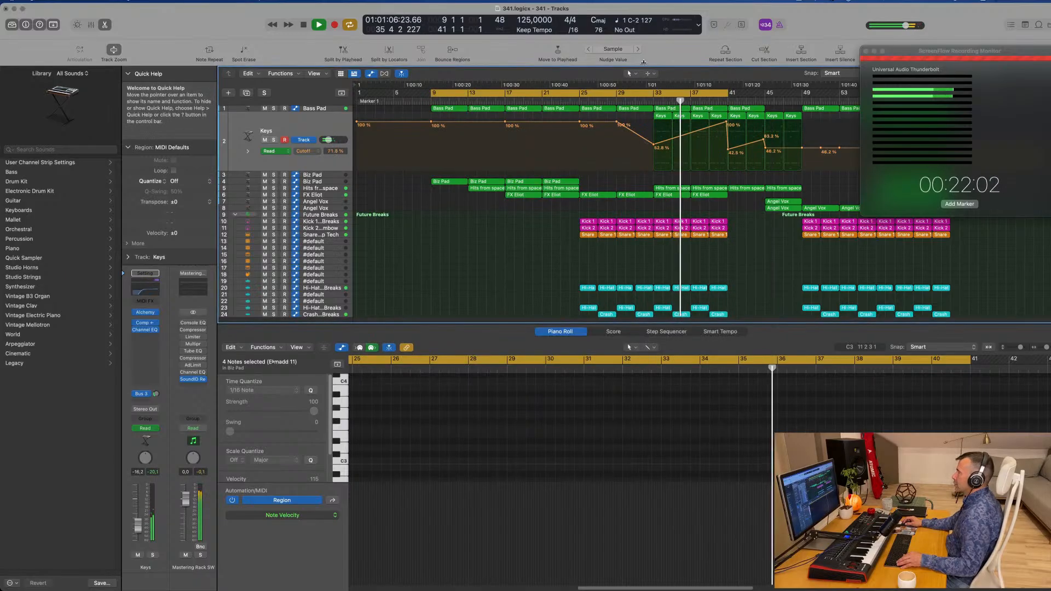
drag(875, 54, 849, 55)
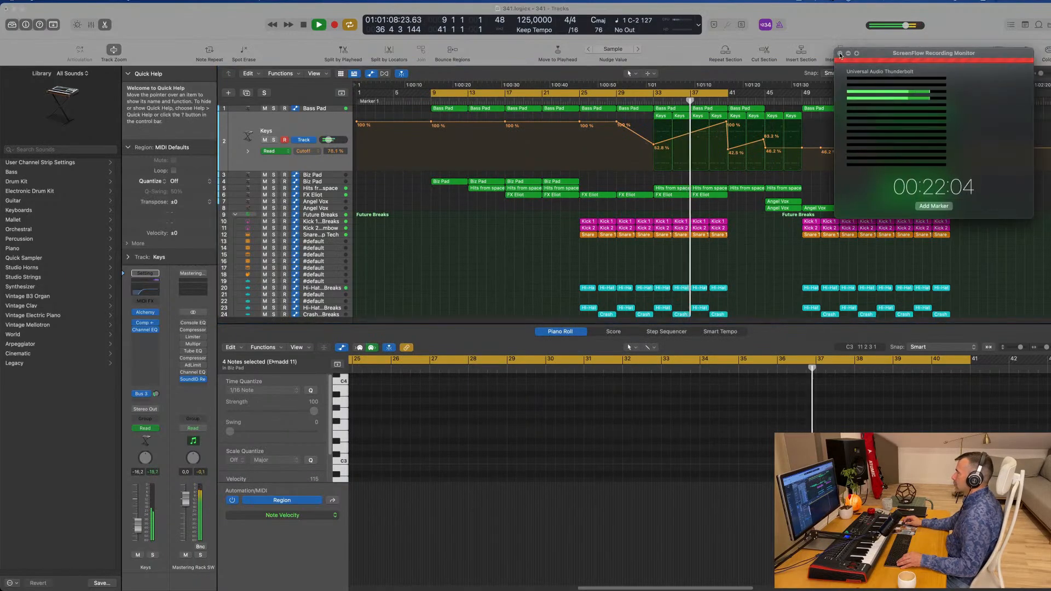
click(840, 54)
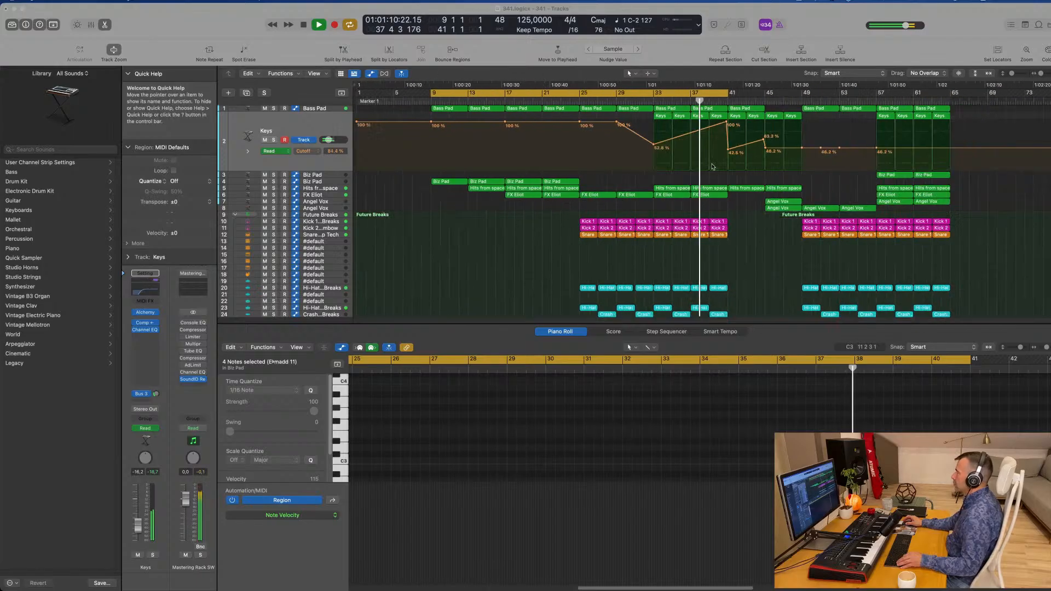
- Extend the end of the cycle range to bar 49 and lower the Hits from space track's volume to -15.2 dB
drag(730, 96, 801, 112)
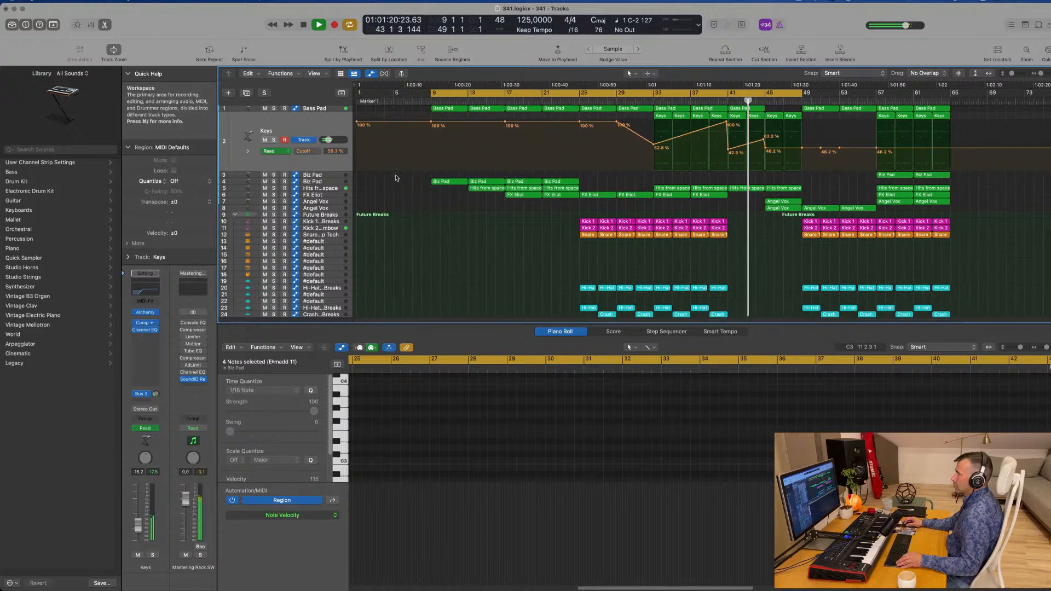
click(320, 187)
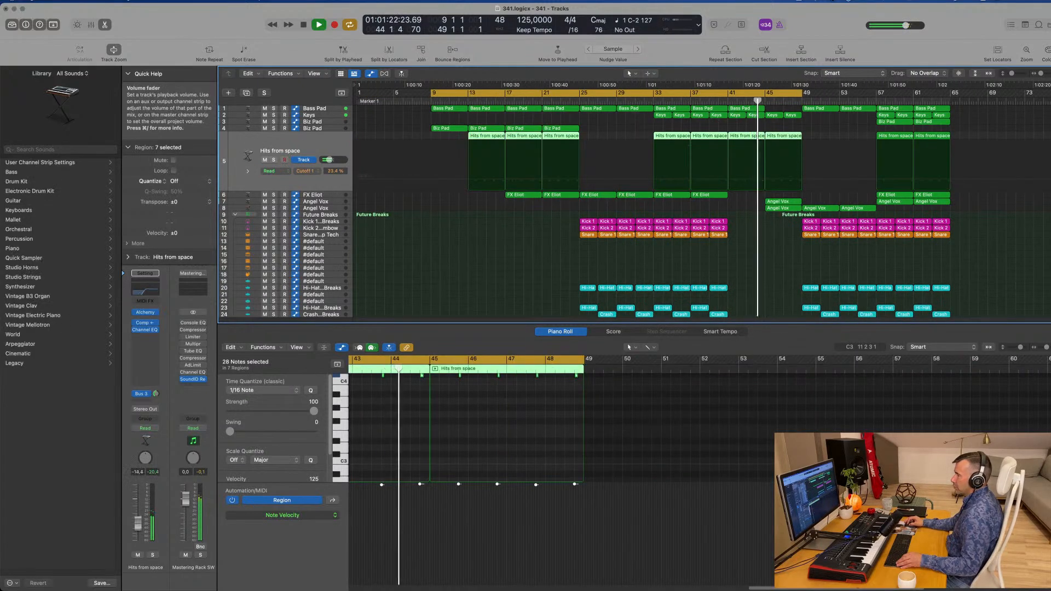
drag(138, 527, 138, 526)
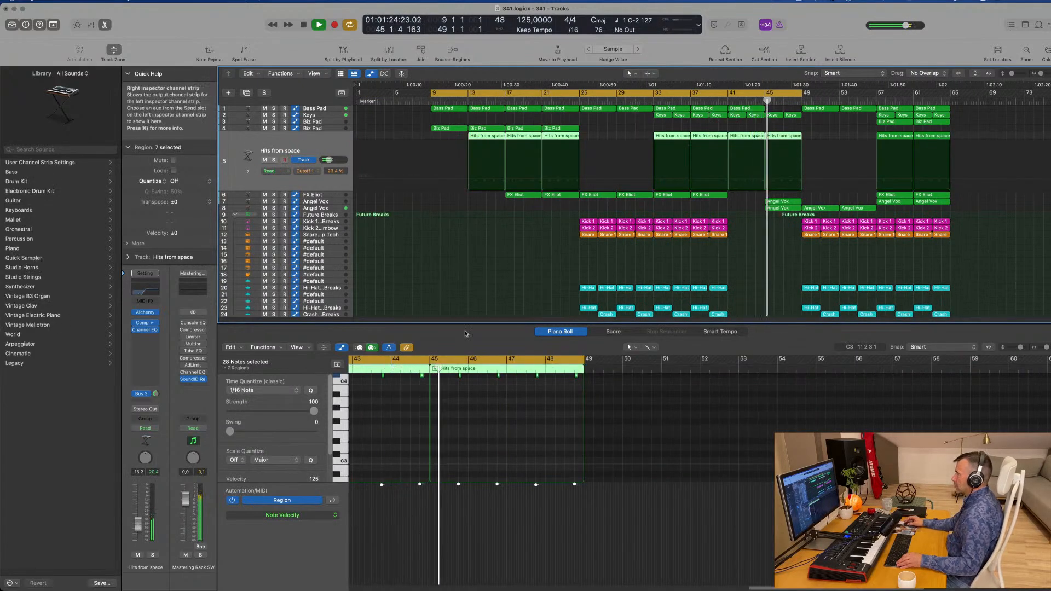
scroll(684, 245, up, 2)
scroll(684, 246, down, 1)
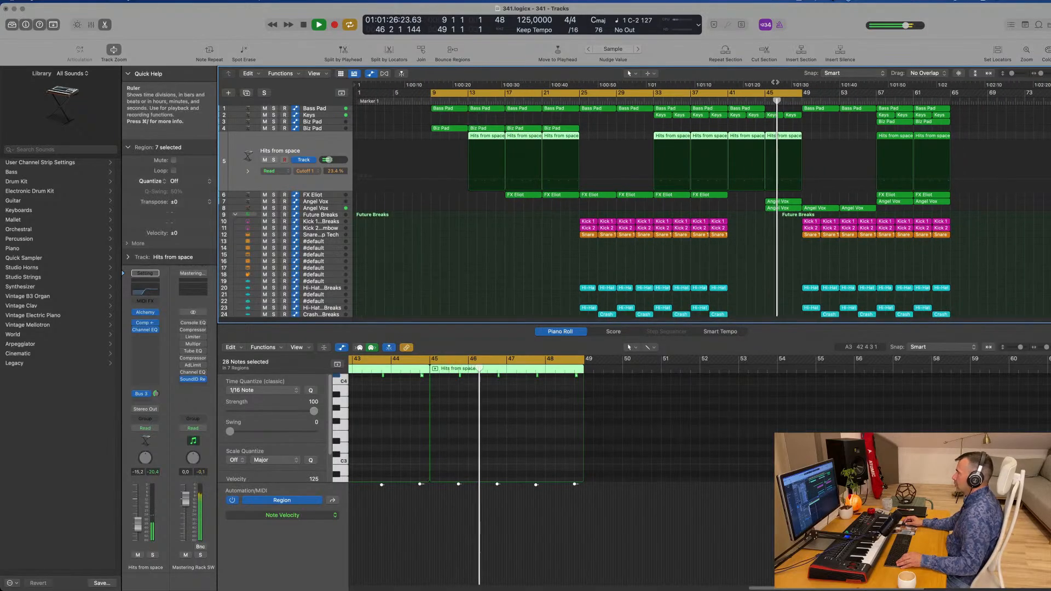
- Extend the end of the cycle range to bar 57 and listen to the section from bar 49
drag(810, 97, 880, 96)
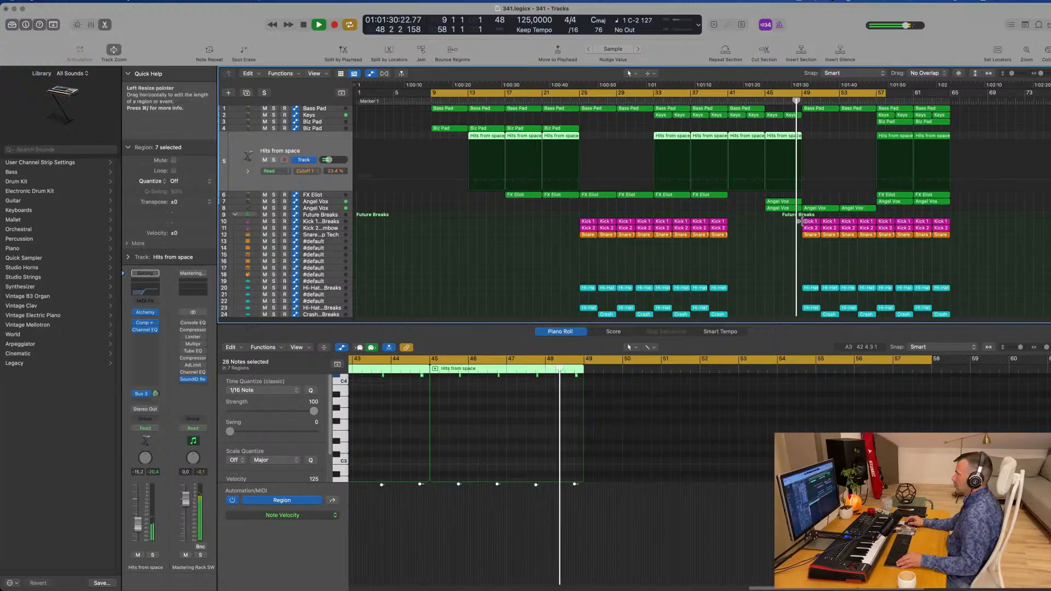
scroll(809, 223, up, 2)
scroll(809, 224, down, 2)
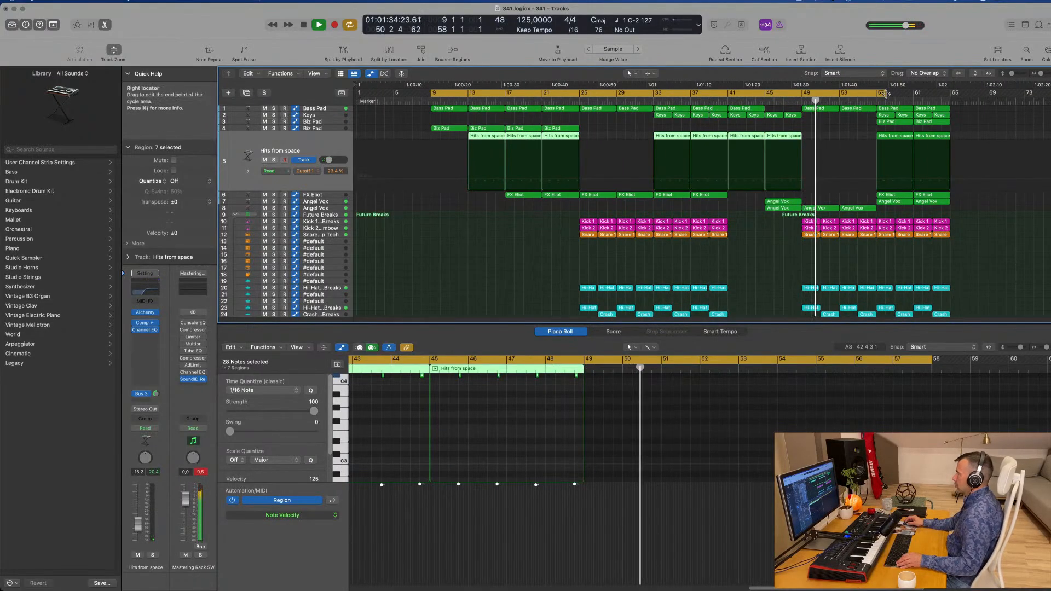
drag(879, 95, 879, 94)
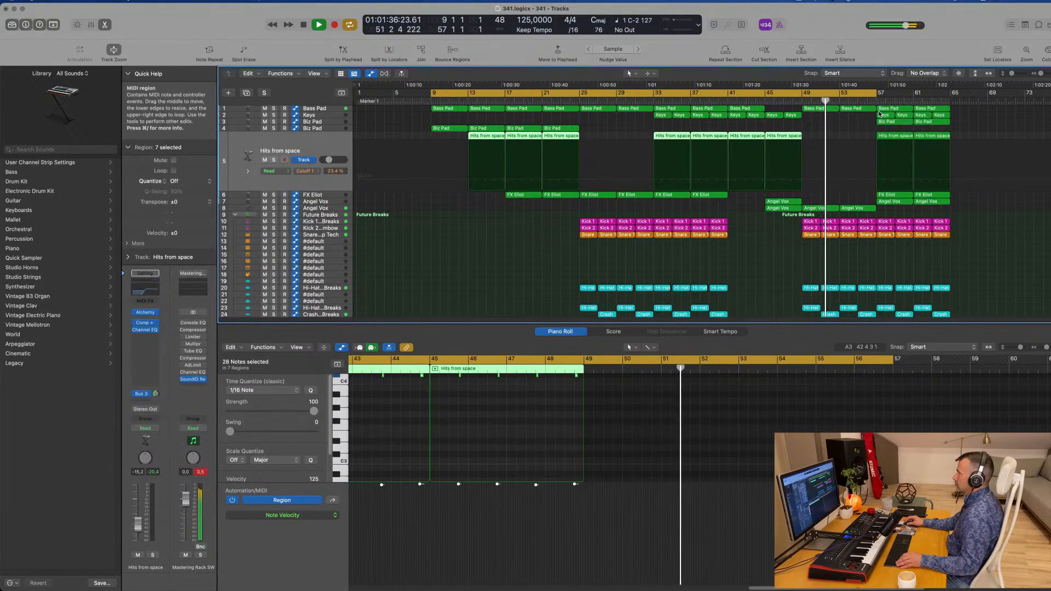
scroll(889, 115, up, 2)
scroll(888, 115, down, 2)
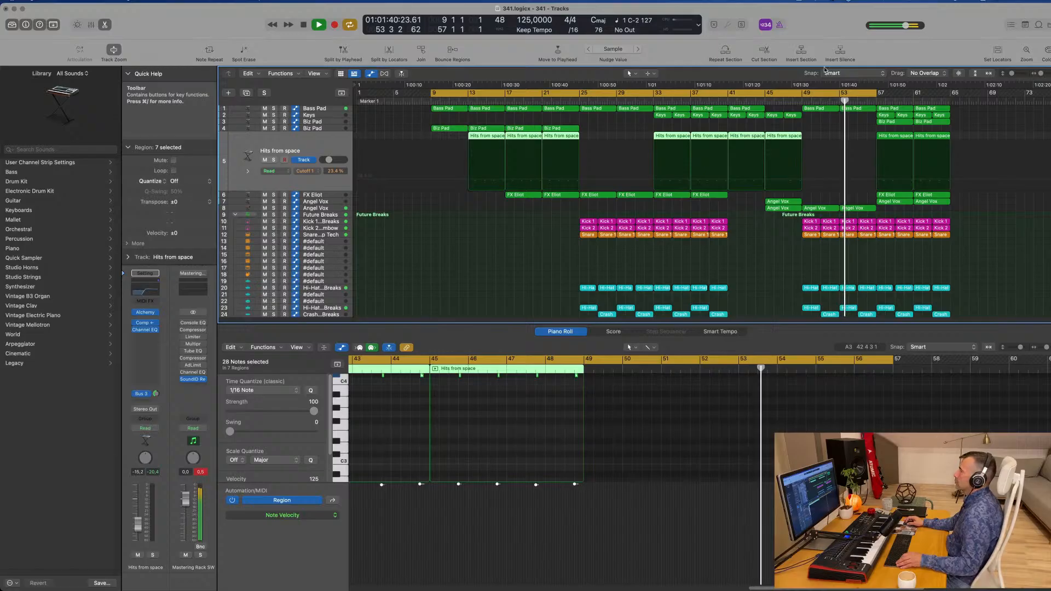
click(782, 277)
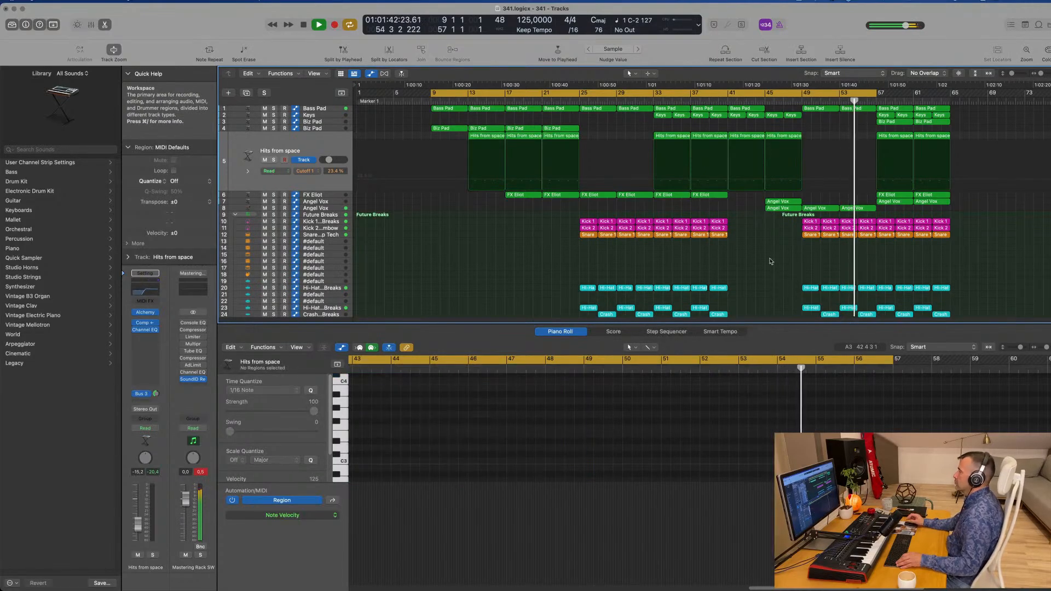
click(861, 209)
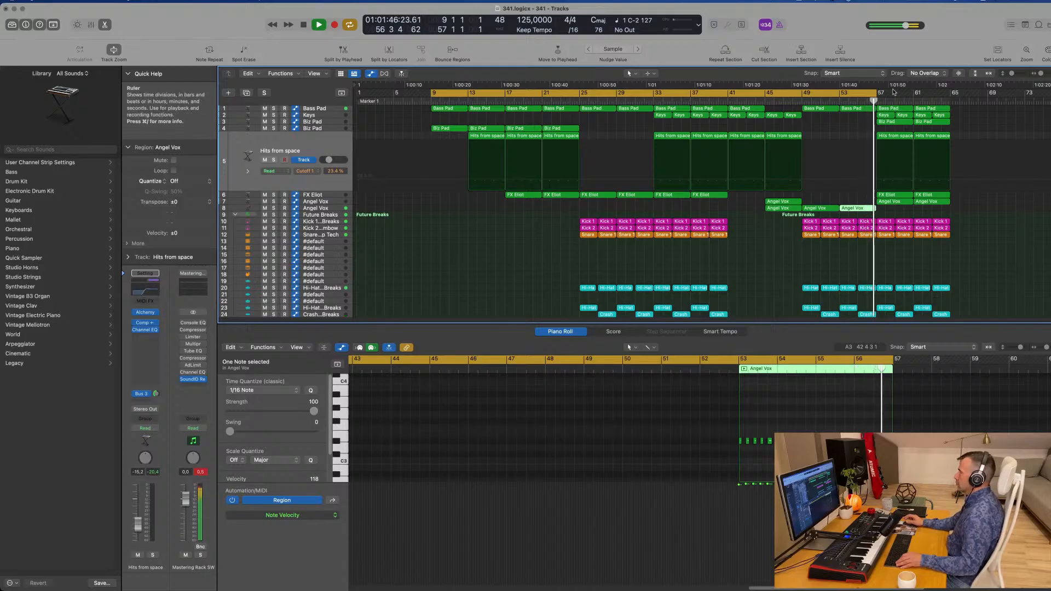
click(804, 100)
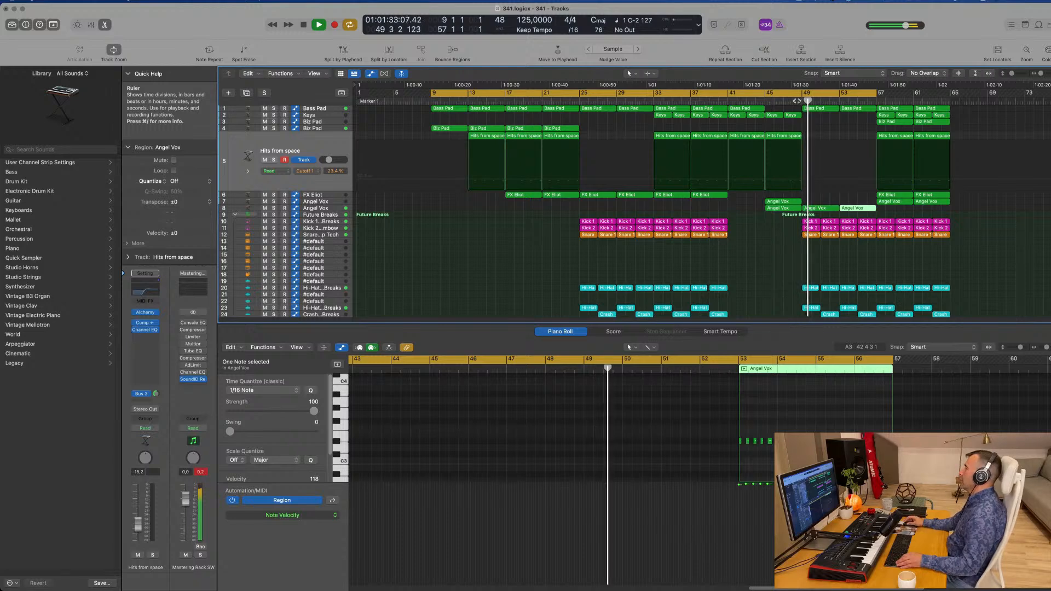
- Extend the end of the cycle range to bar 65 and delete the four Keys regions from bar 57
drag(875, 93, 952, 93)
click(868, 102)
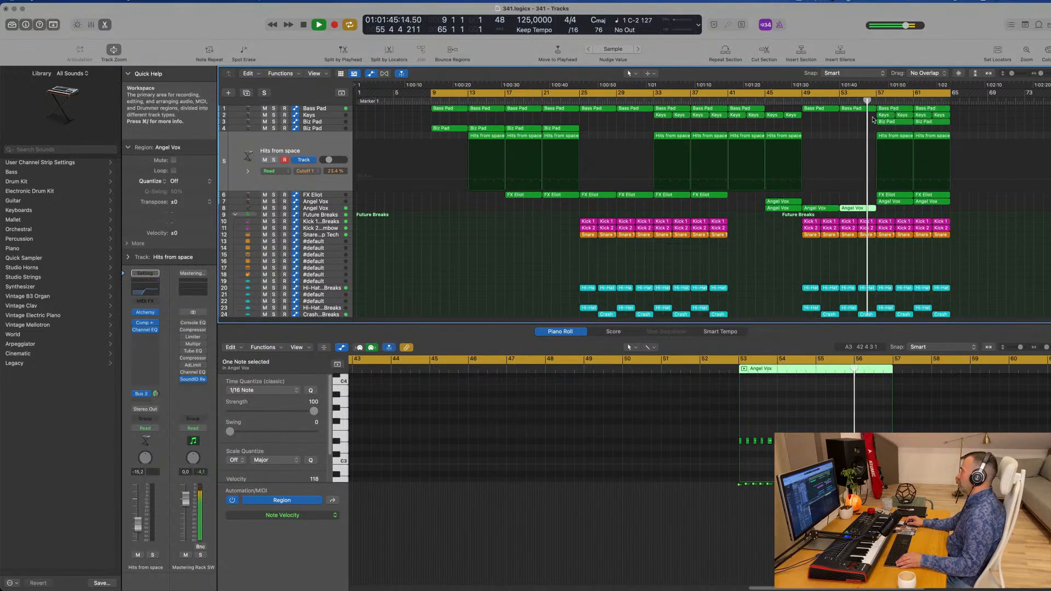
click(967, 118)
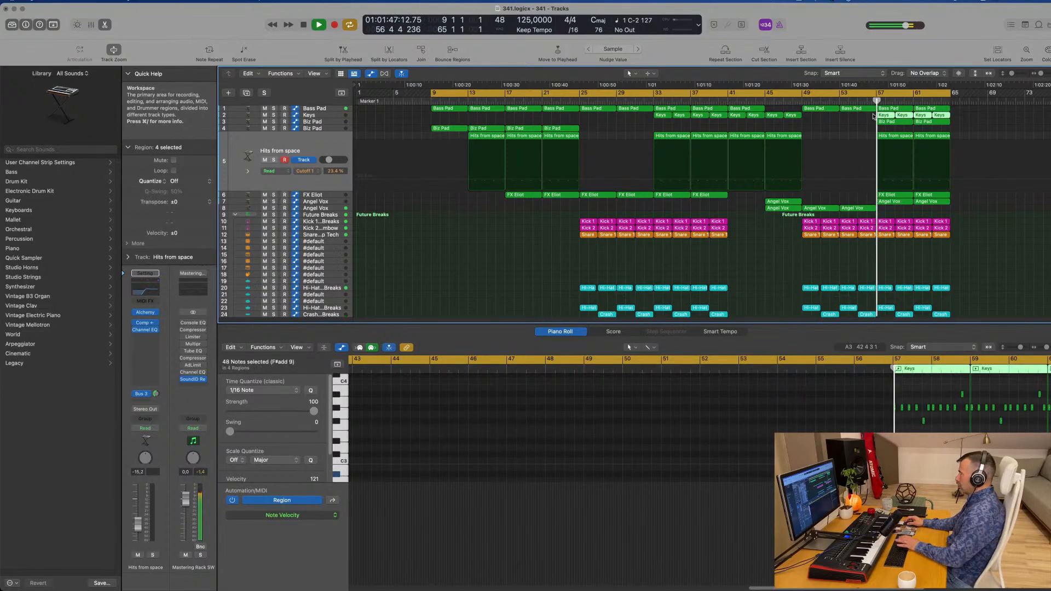
- Repeat the two Angel Vox regions from bars 49 to 57 on the lower Angel Vox track, filling bars 57 to 65
drag(849, 215, 825, 209)
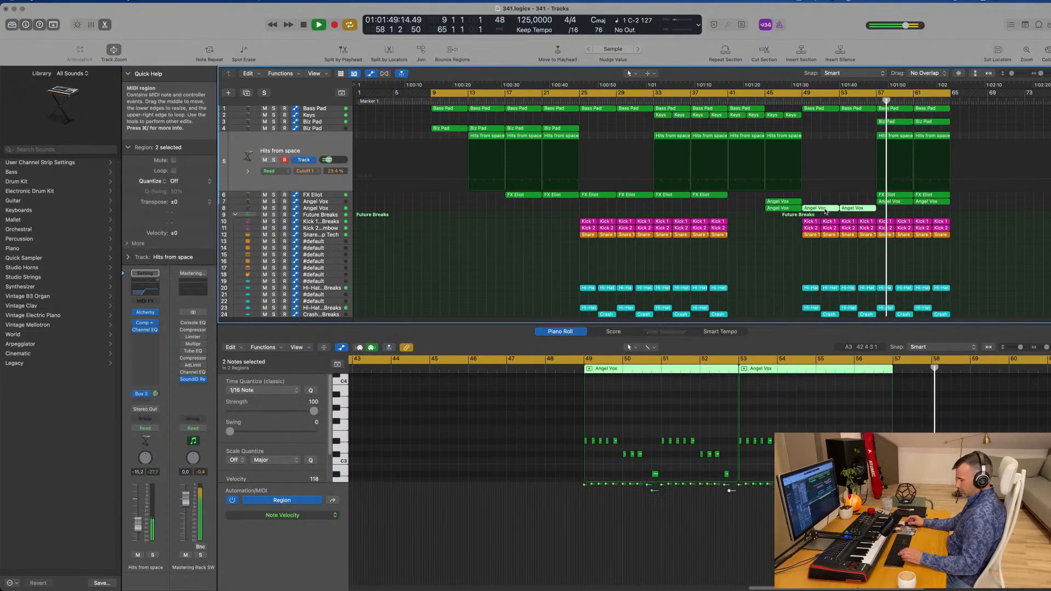
key(super+r)
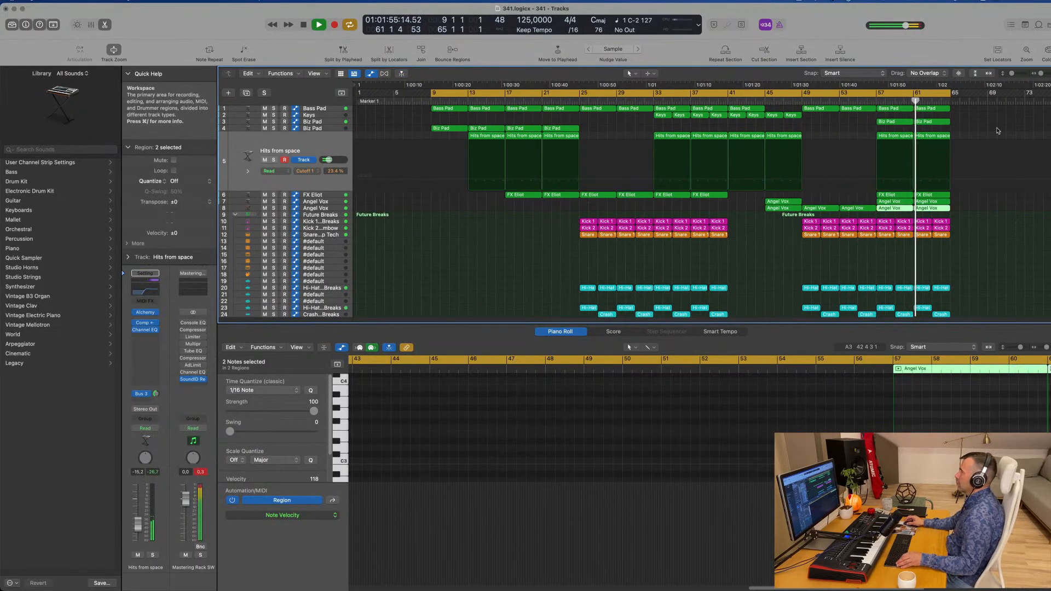
- Set the cycle range to bars 57 to 65 and repeat that section until the arrangement reaches bar 97
click(877, 97)
drag(877, 97, 950, 97)
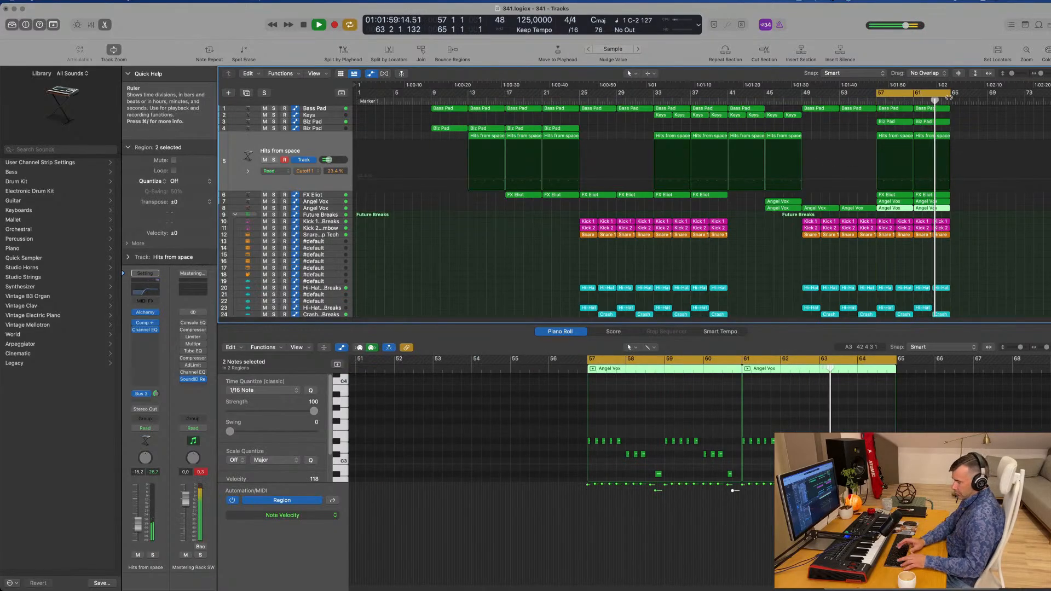
key(ctrl+super+r)
key(ctrl+super+r)
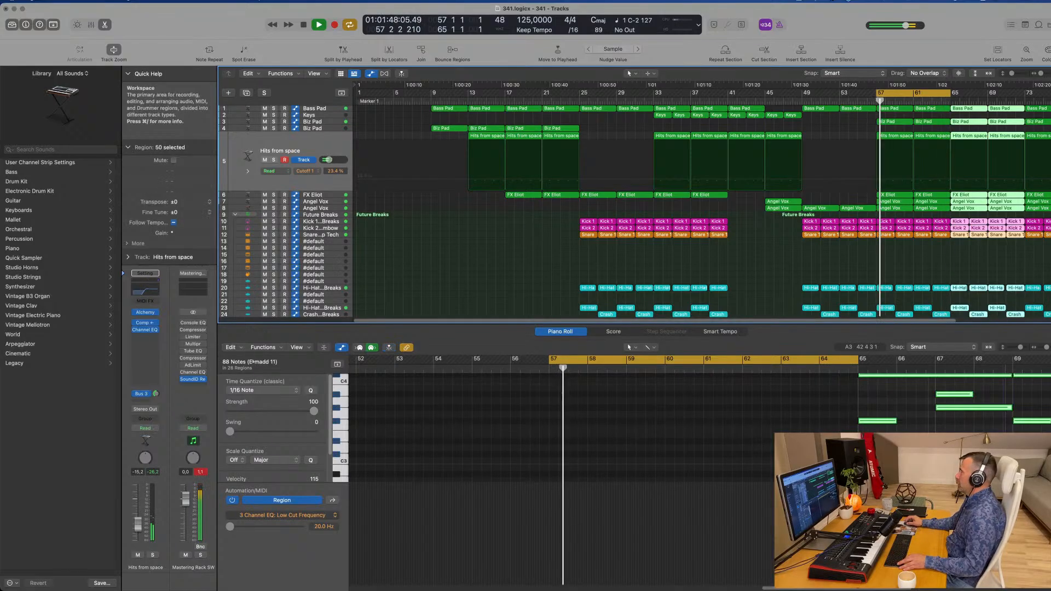
- Move the project end marker out to bar 100
key(super+Left)
key(super+Left)
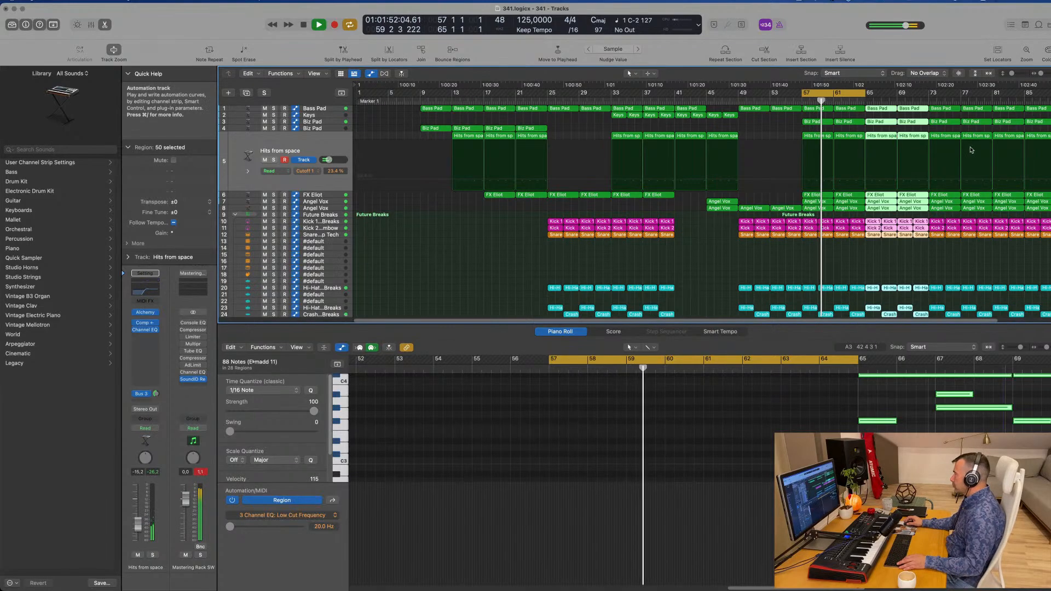
key(super+Right)
key(super+Right)
key(super+Left)
key(super+Left)
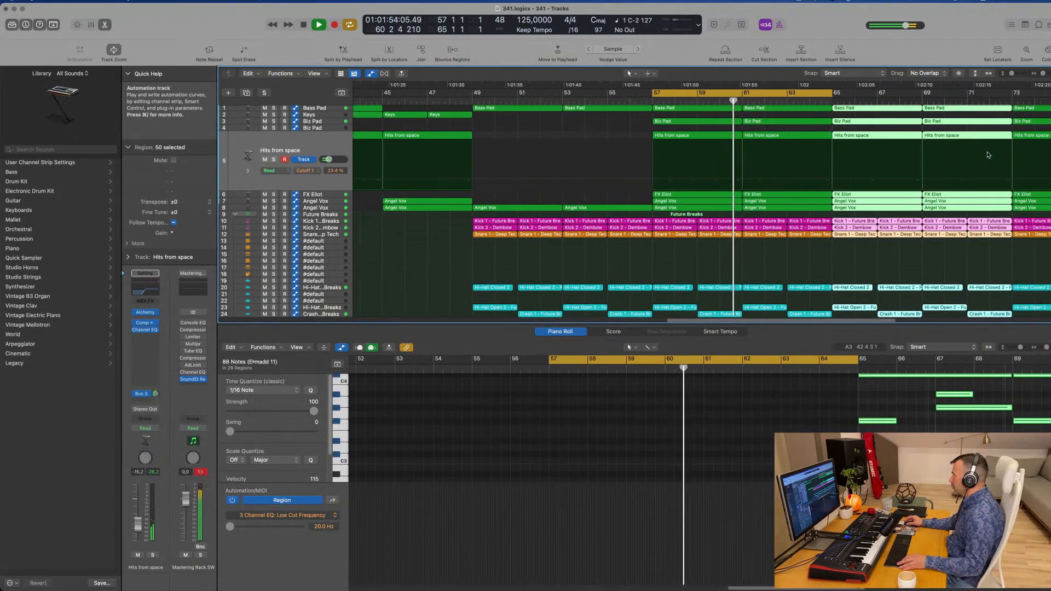
drag(1050, 93, 1050, 102)
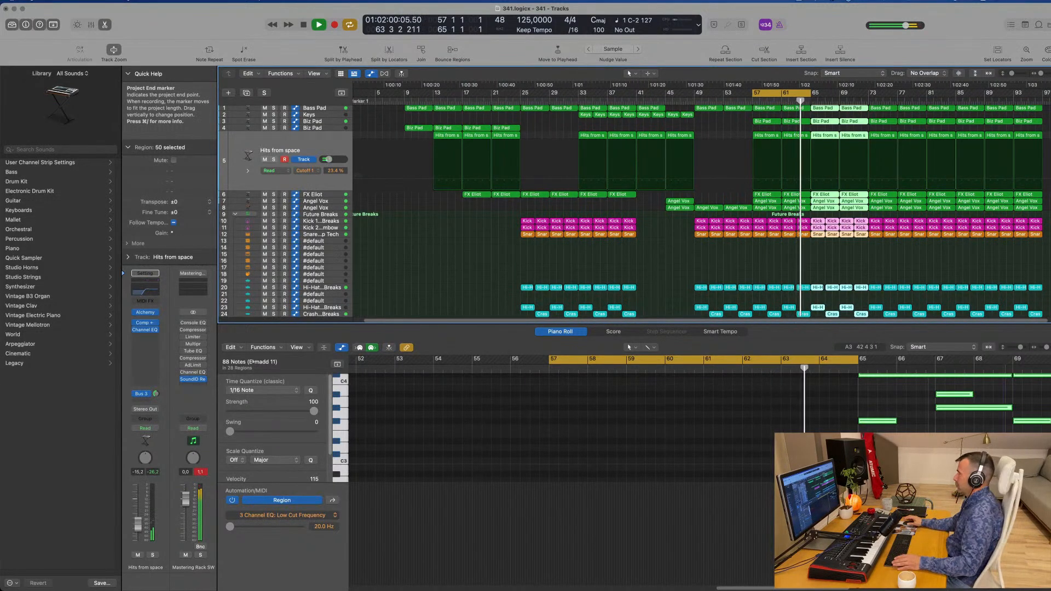
- Set the cycle range to bars 81 to 97 and repeat that section once, extending the arrangement to bar 113
click(771, 267)
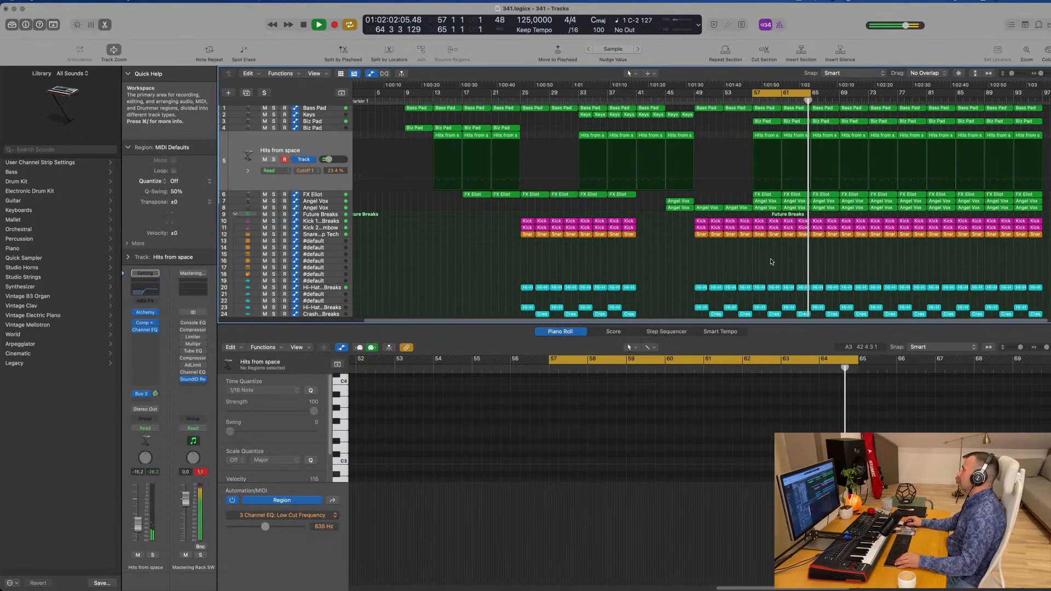
key(super+Left)
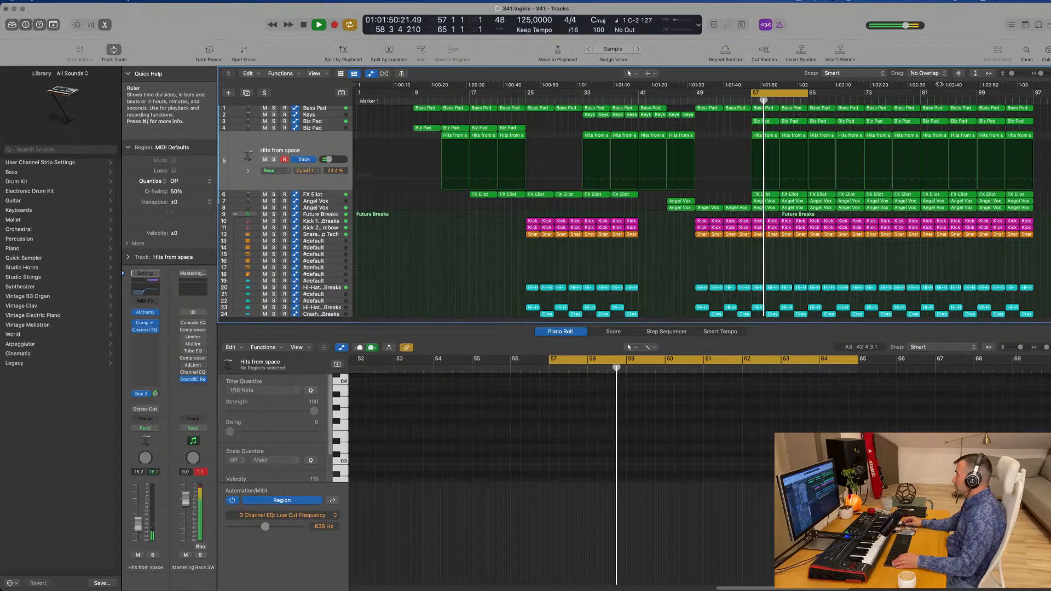
drag(922, 93, 1034, 104)
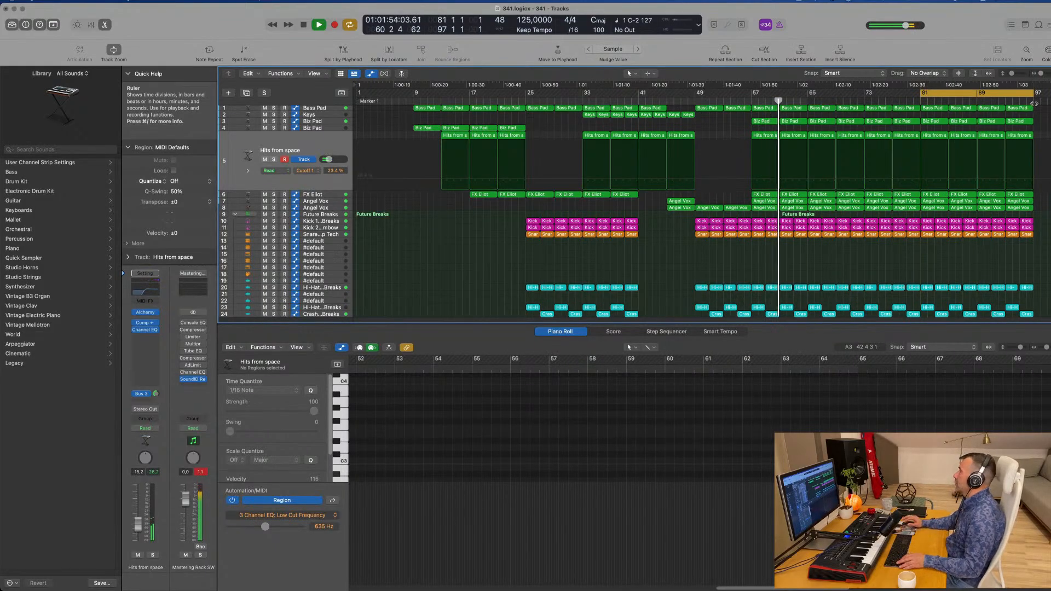
key(ctrl+super+r)
scroll(964, 164, down, 2)
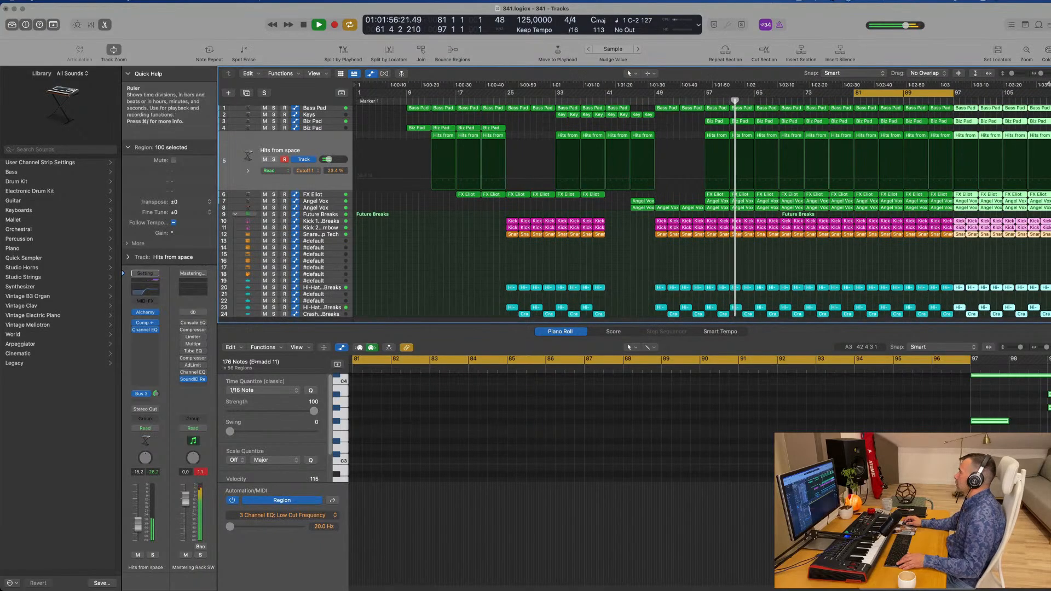
- Repeat bars 81 to 97 once more so the arrangement reaches bar 129, and move the project end marker to bar 135
drag(1046, 93, 1050, 95)
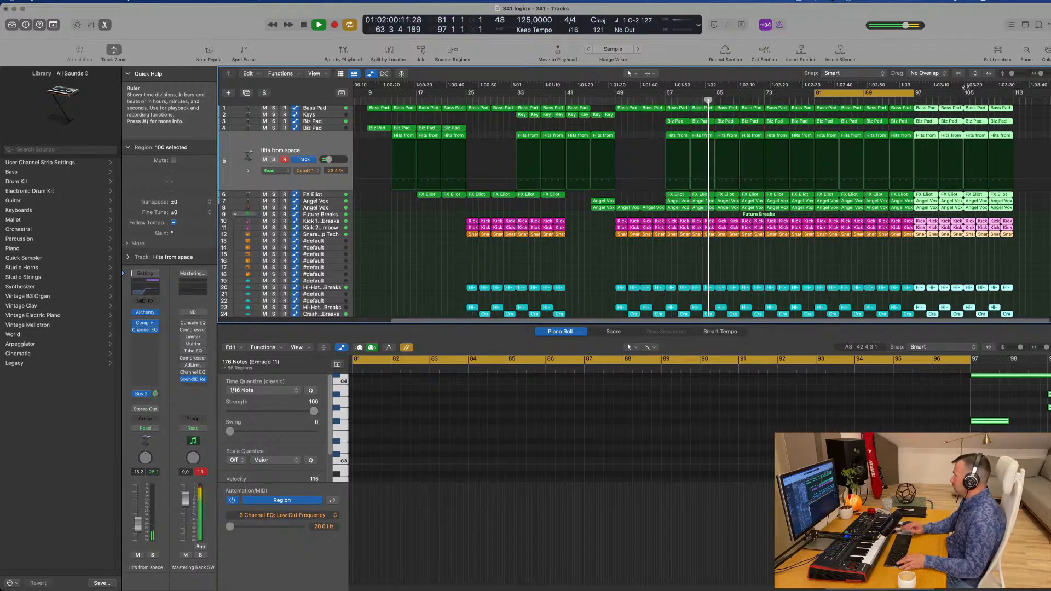
key(ctrl+super+r)
scroll(966, 88, down, 2)
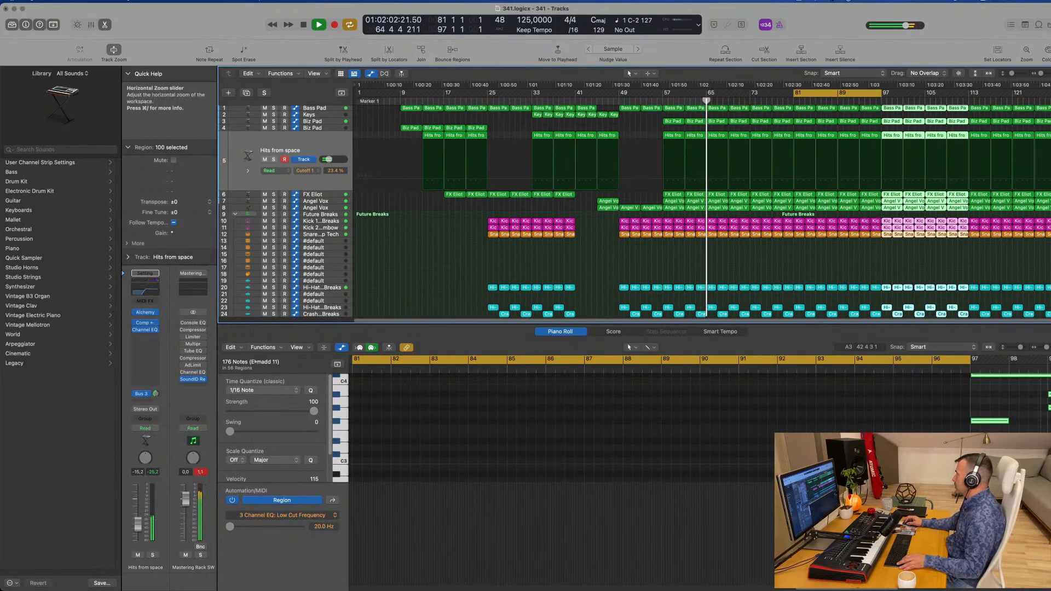
drag(1049, 93, 1050, 95)
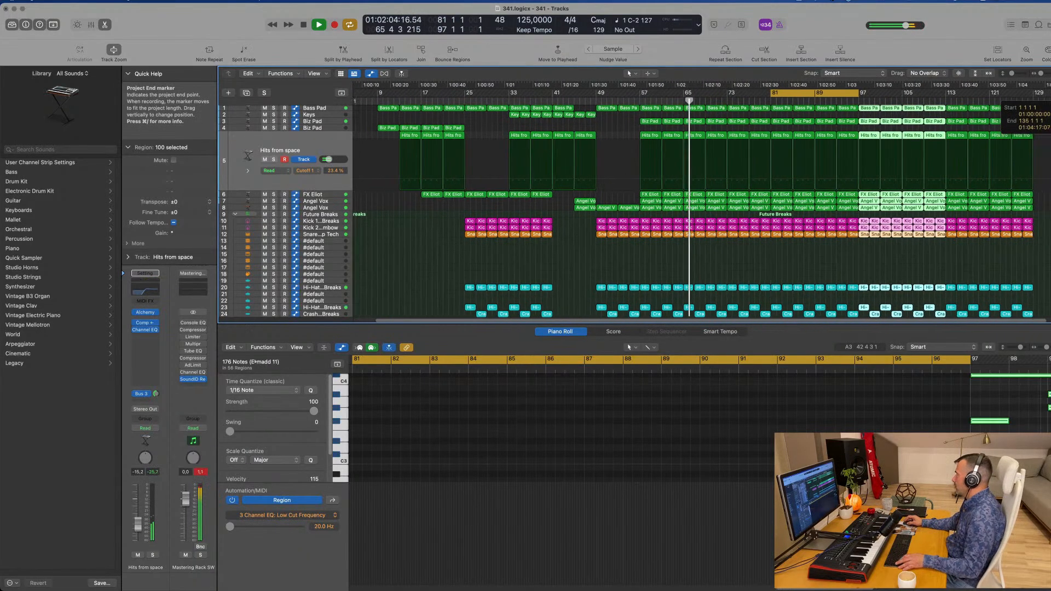
click(797, 251)
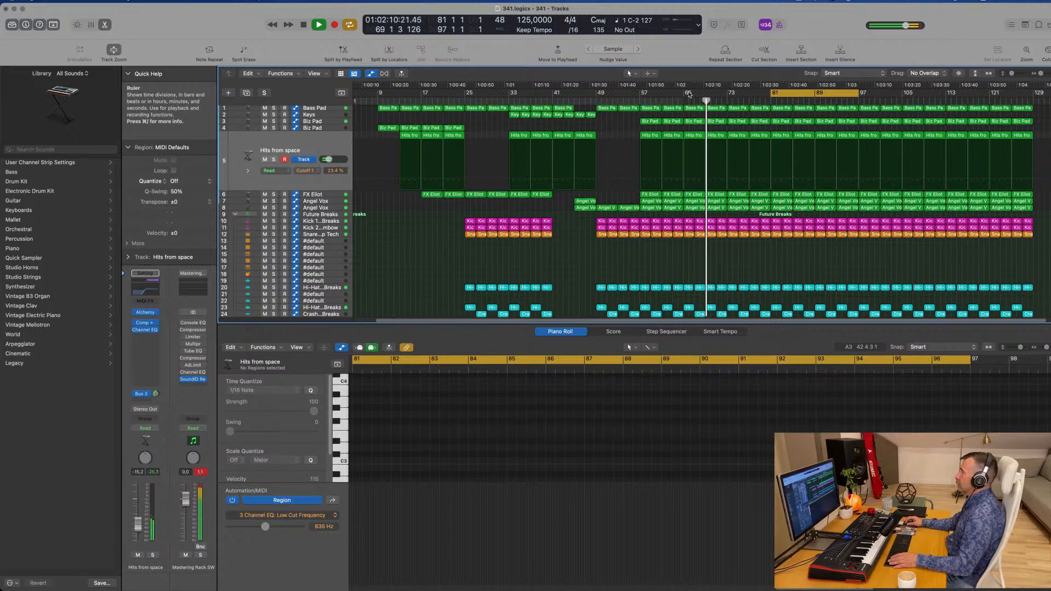
- Copy the four Keys regions in bars 33 to 41 to bar 65
click(638, 98)
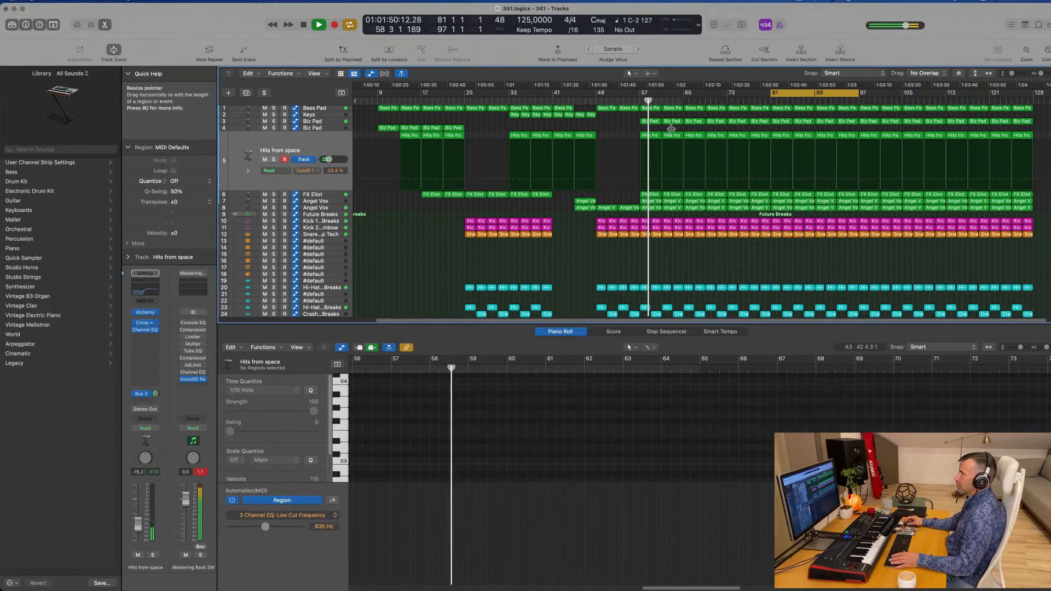
scroll(596, 126, up, 3)
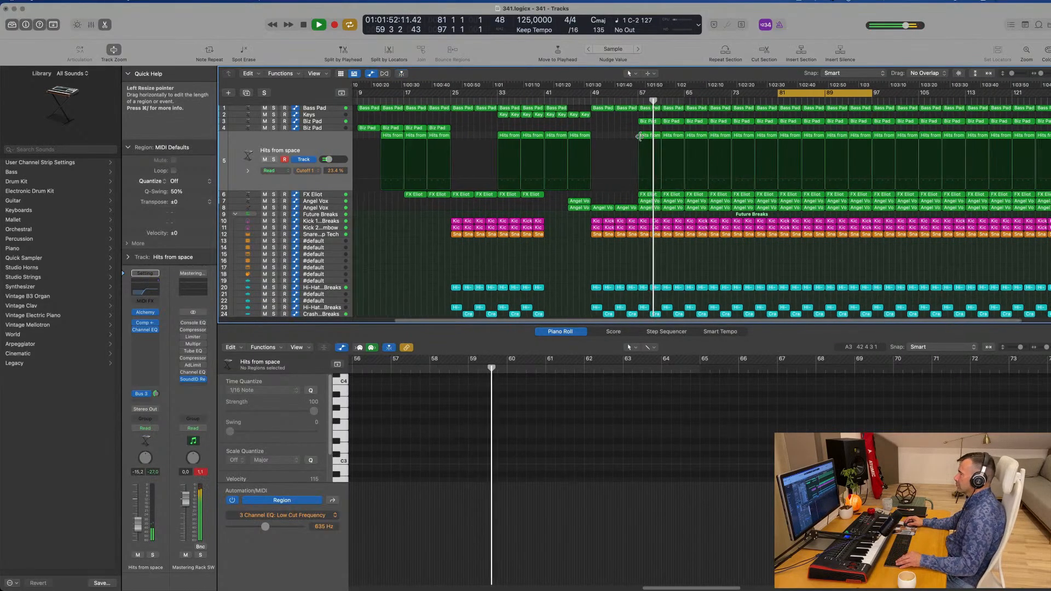
scroll(629, 131, down, 2)
drag(609, 119, 545, 113)
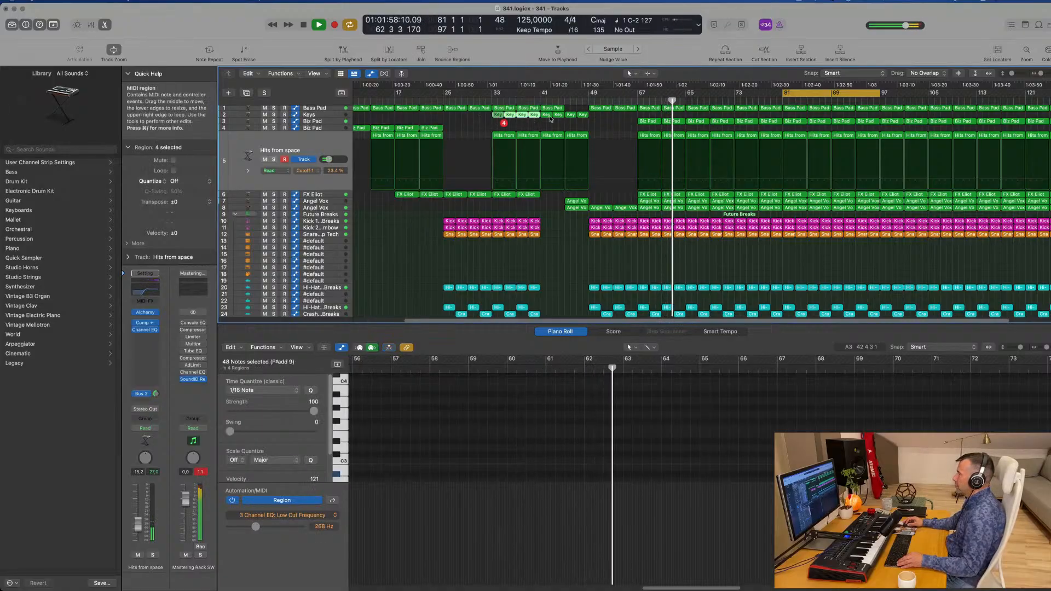
drag(514, 115, 691, 115)
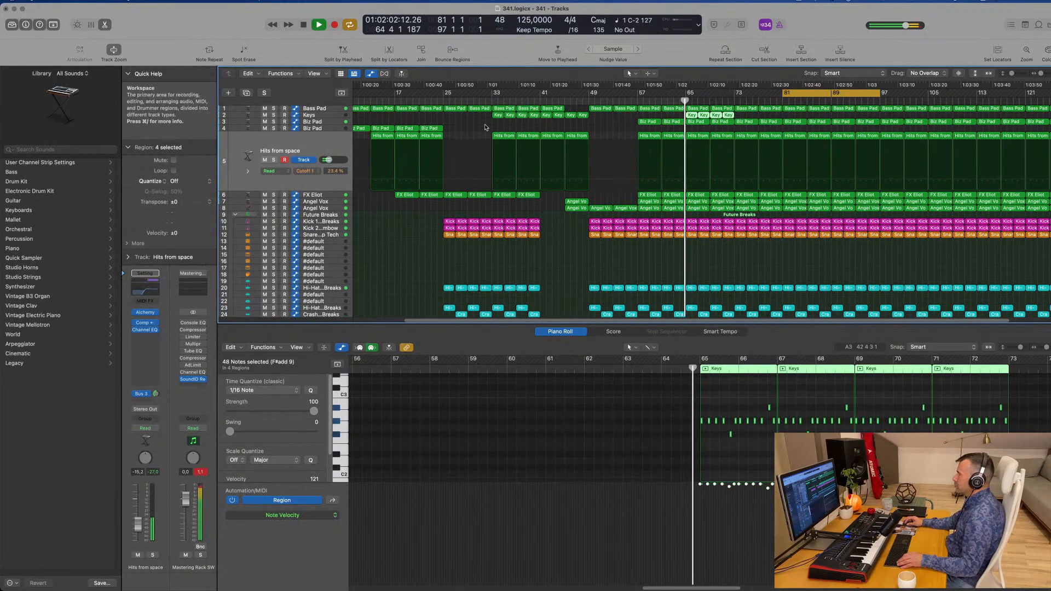
- Repeat the four Keys regions from bar 65 once so they also fill bars 73 to 81
click(324, 116)
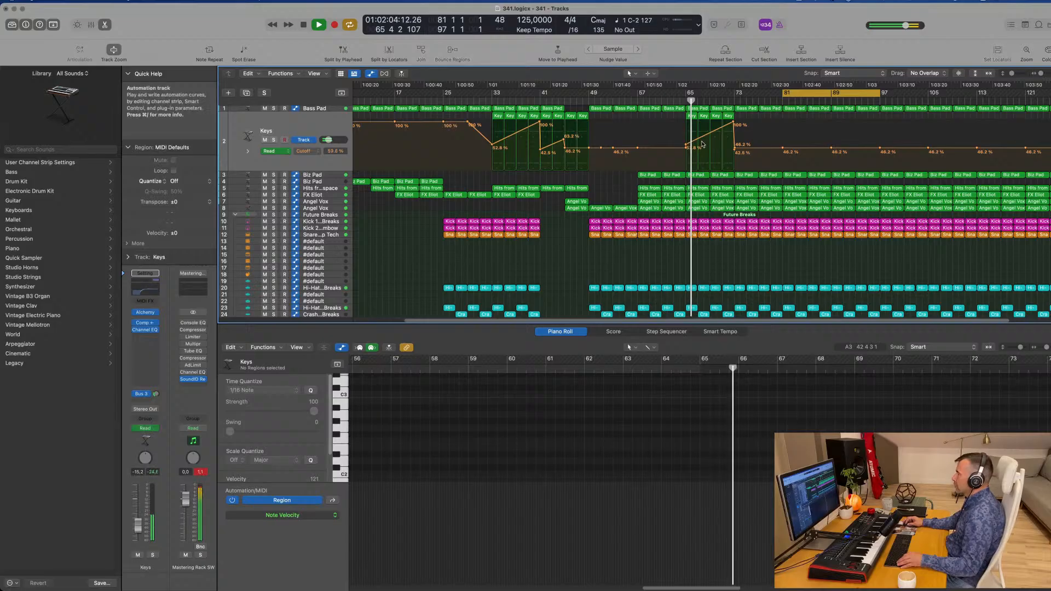
scroll(718, 174, left, 3)
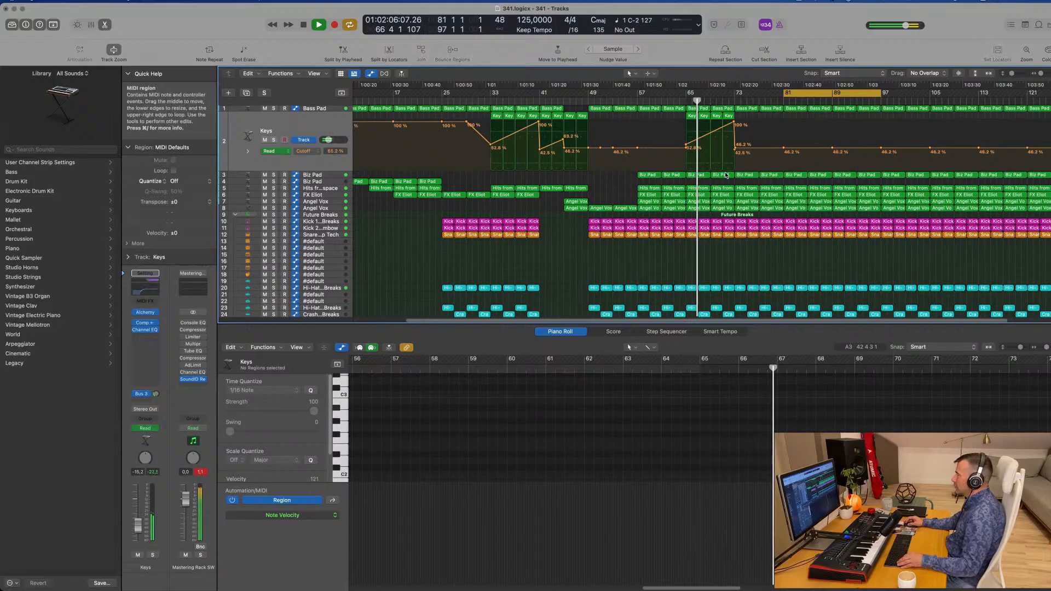
scroll(635, 164, down, 2)
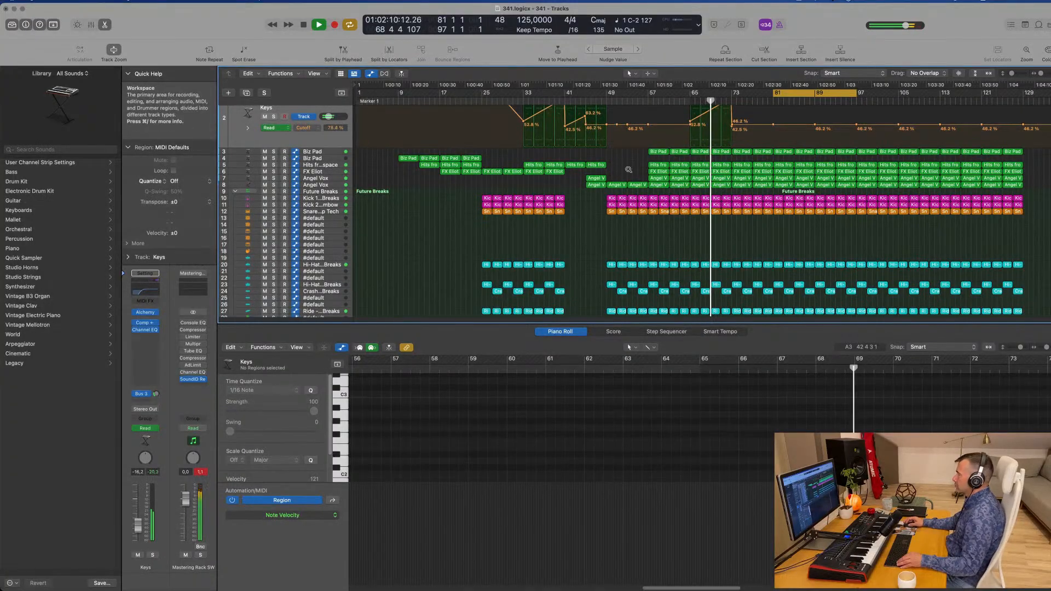
scroll(731, 119, up, 2)
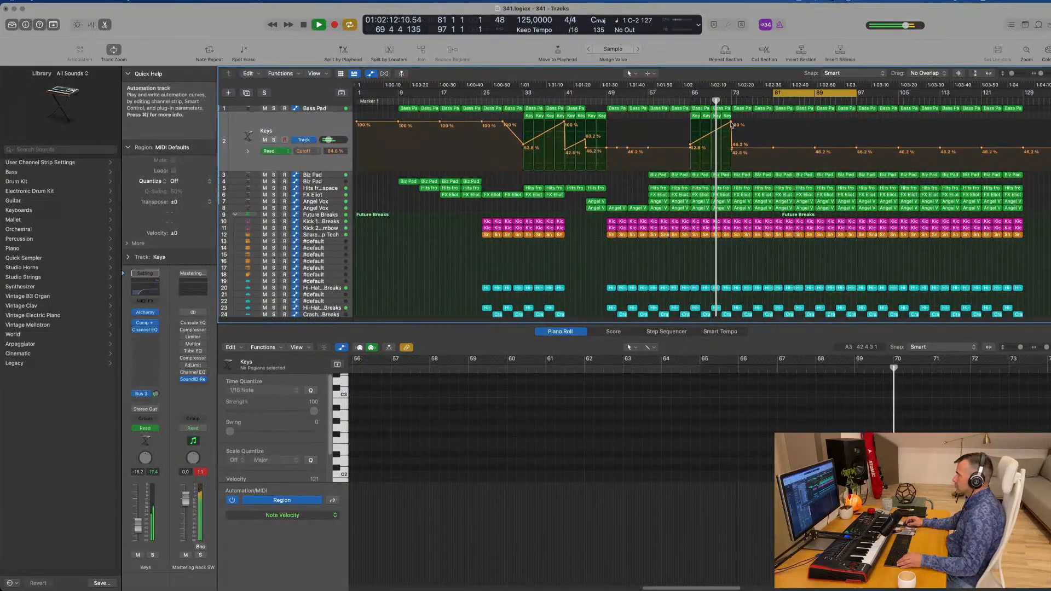
drag(740, 123, 688, 117)
key(super+r)
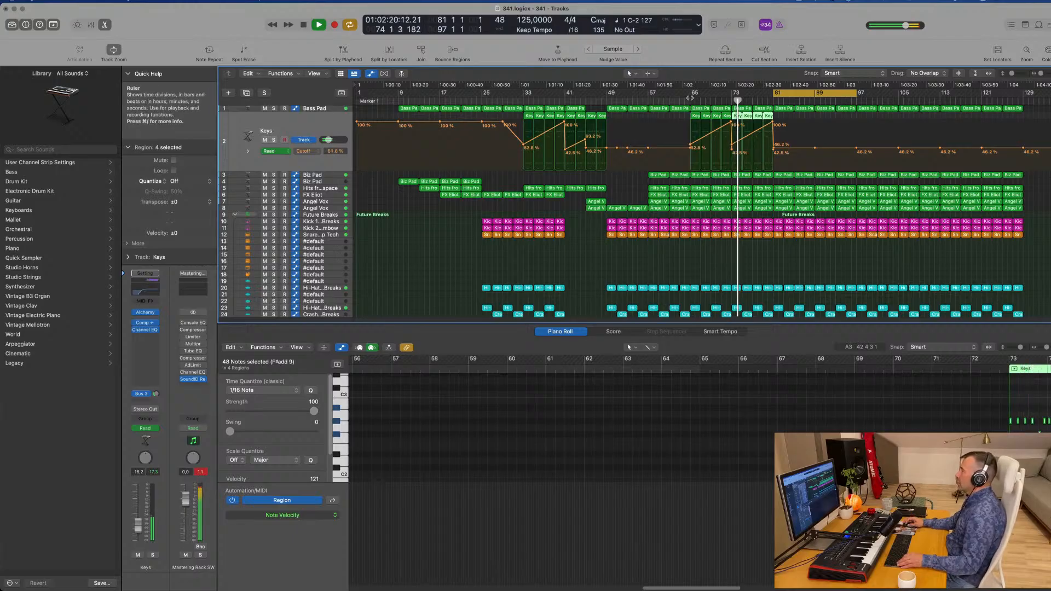
- Delete the regions between bars 73 and 81 on both Angel Vox tracks
click(691, 97)
click(741, 209)
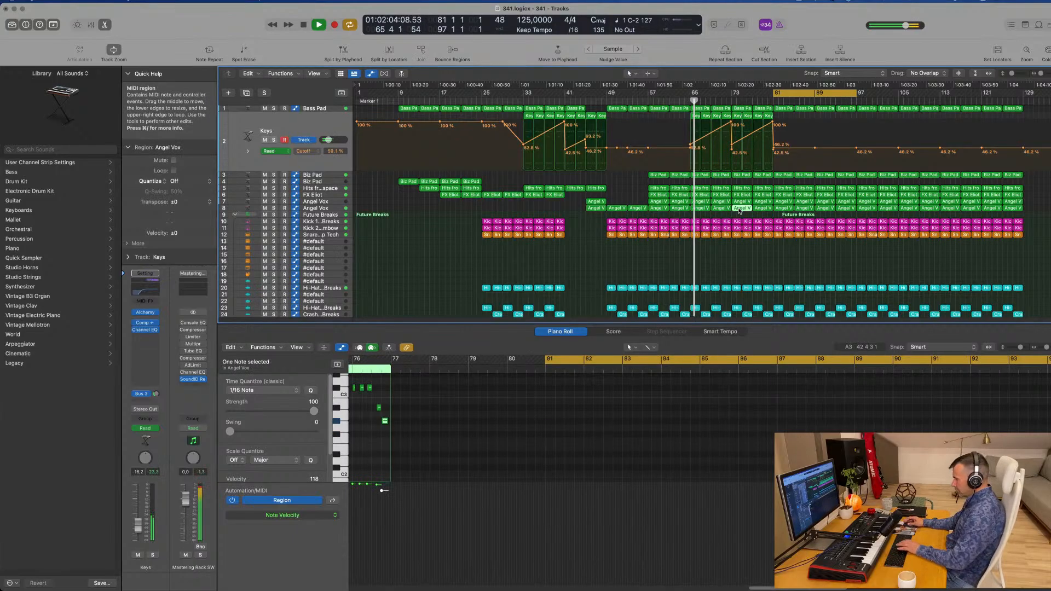
shift+click(741, 202)
key(BackSpace)
click(761, 208)
shift+click(760, 202)
key(BackSpace)
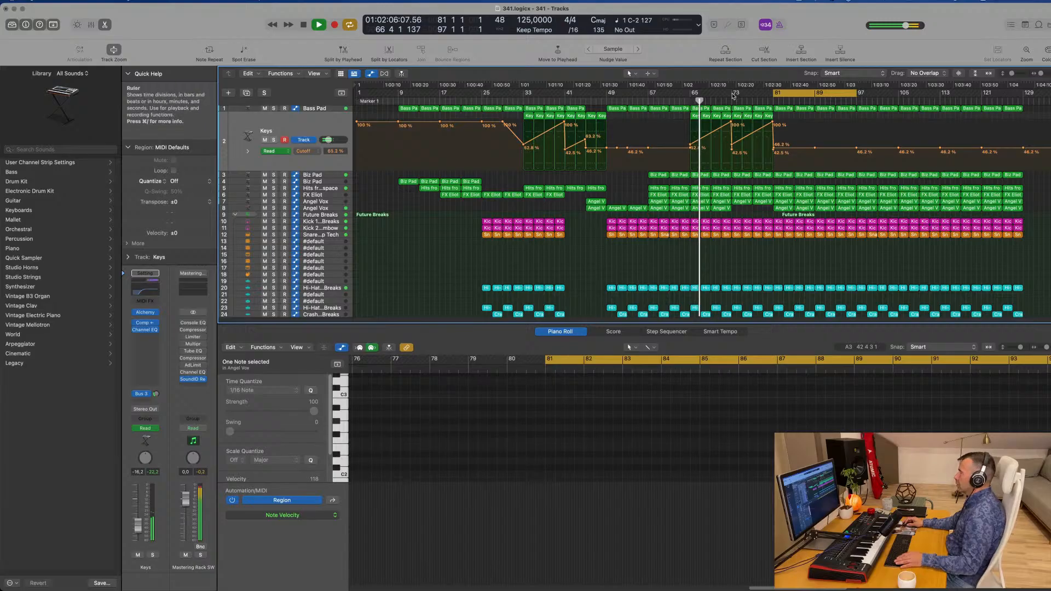
key(super+v)
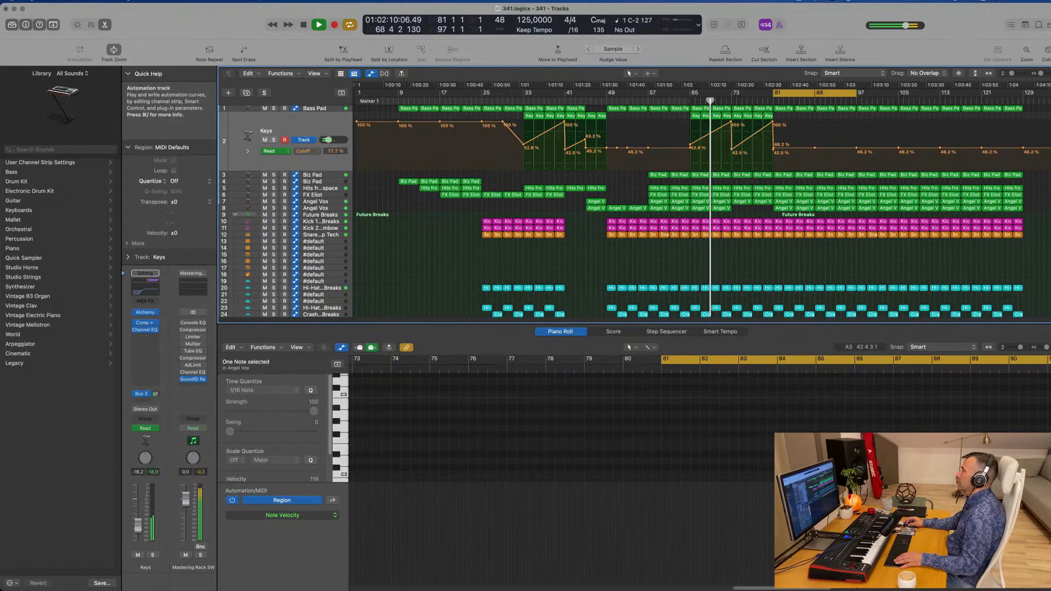
- Reshape the Keys cutoff automation to rise from bar 65 to 100% at bar 73 and fall back down to bar 81
click(773, 122)
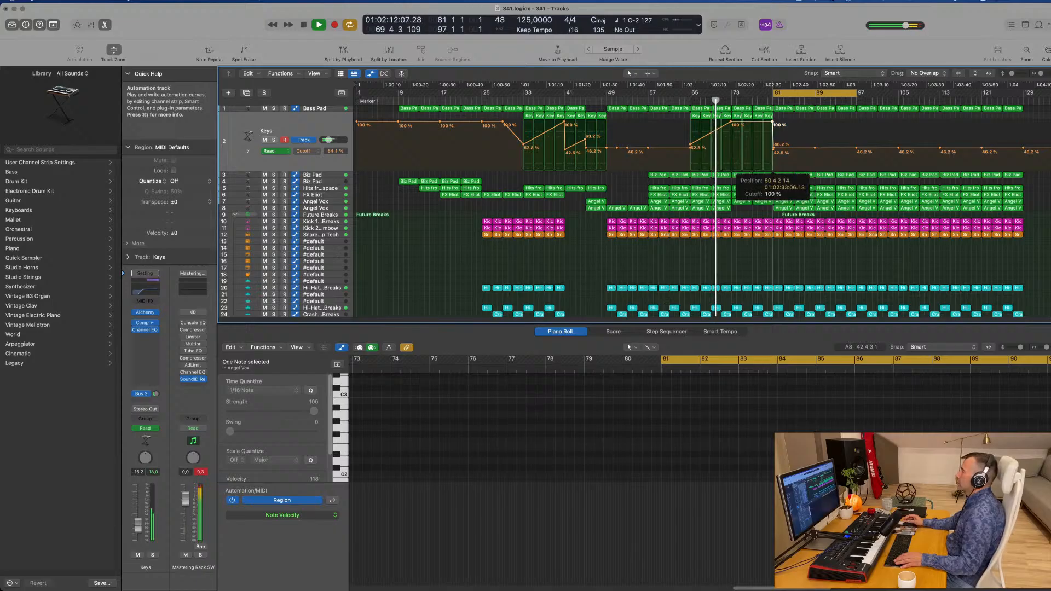
key(super+Right)
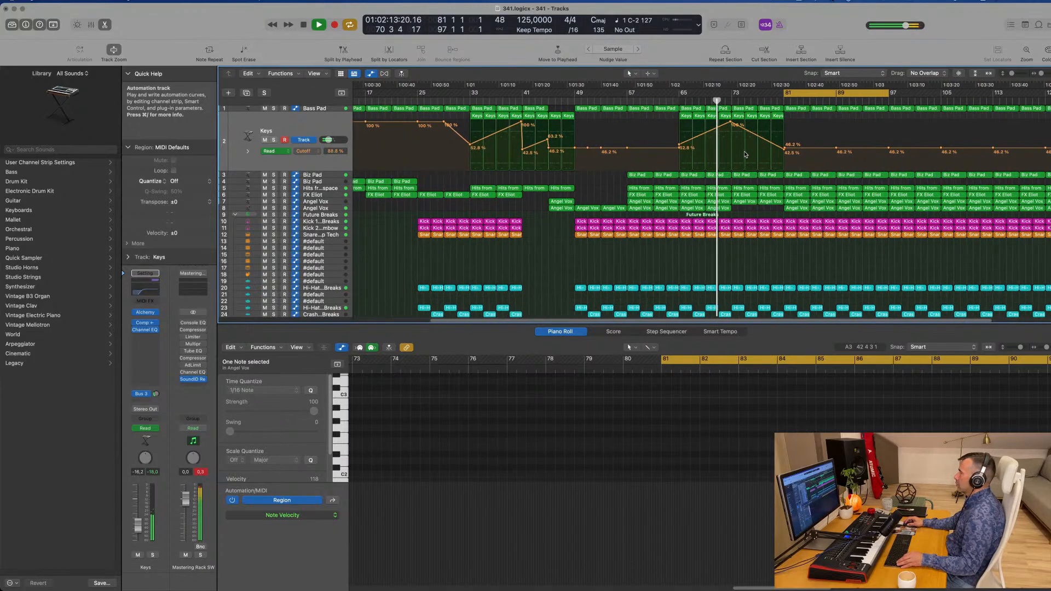
click(781, 147)
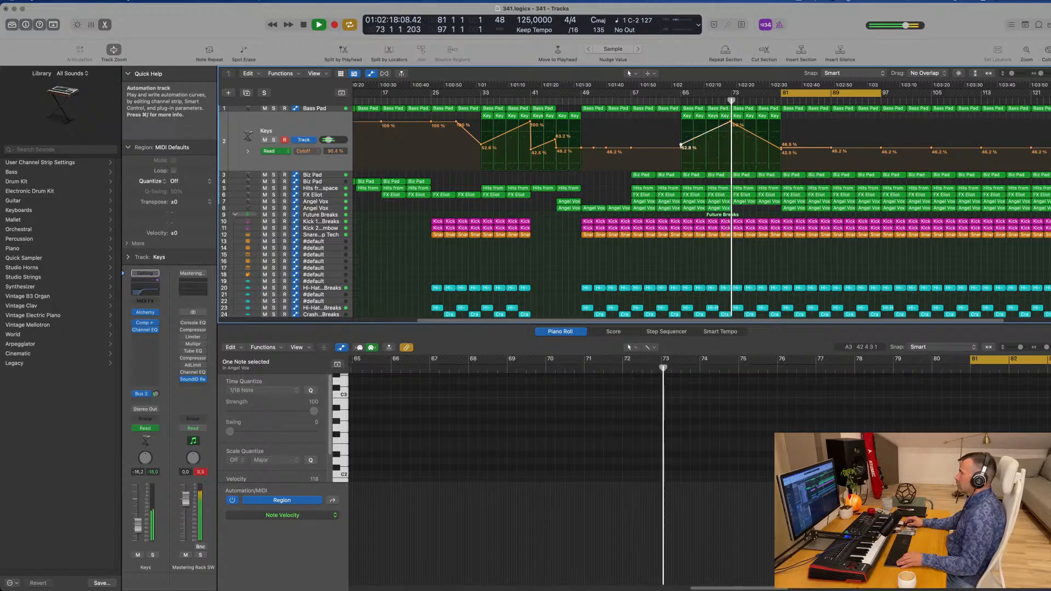
click(681, 146)
key(super+Right)
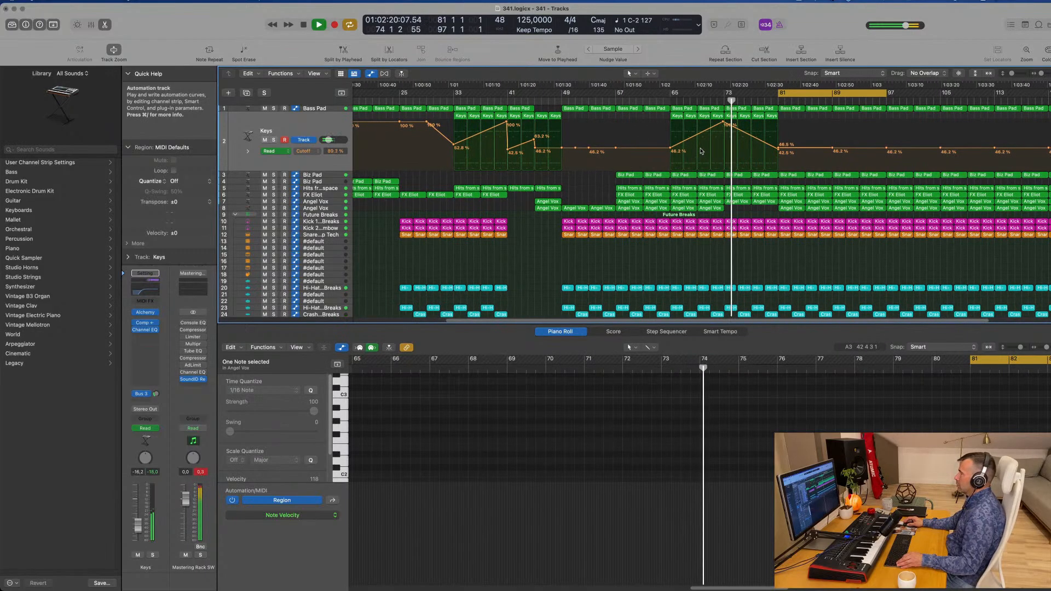
key(super+Right)
key(super+Left)
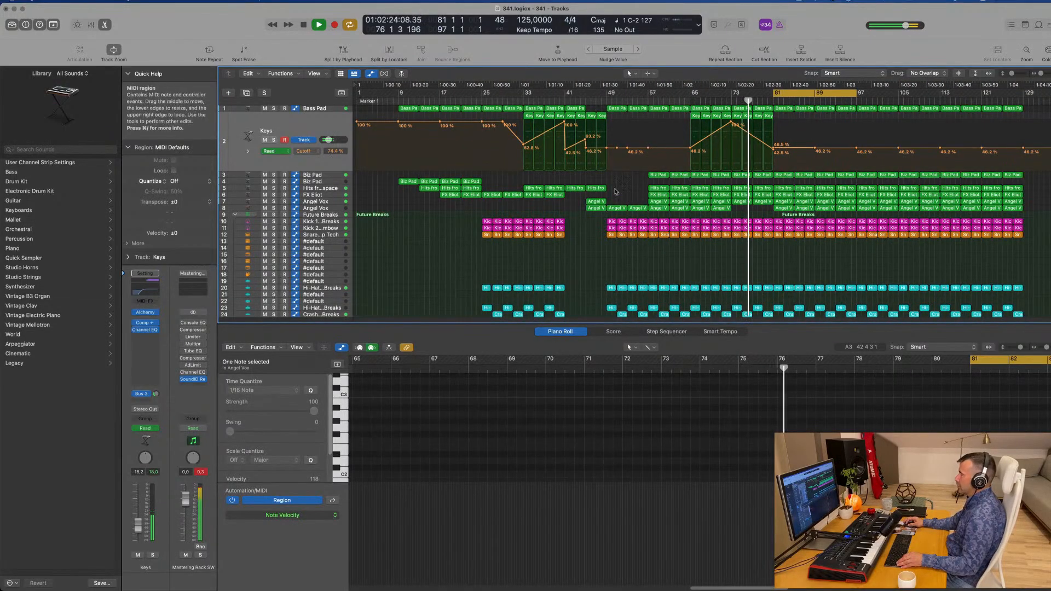
- Try copying the Biz Pad regions on track 4 into bars 73 to 81
click(475, 182)
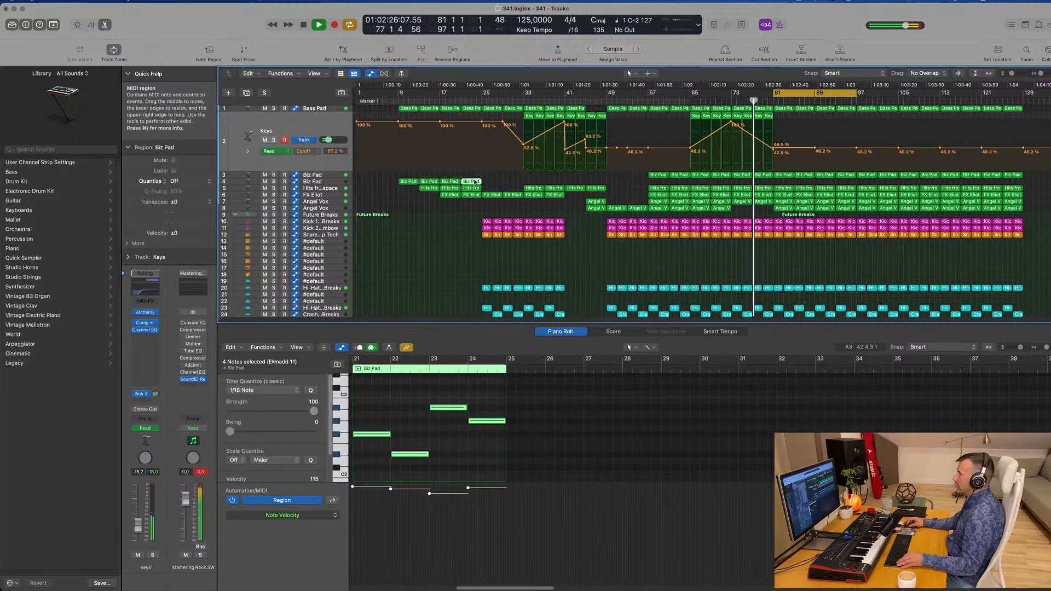
drag(541, 183, 765, 181)
click(728, 102)
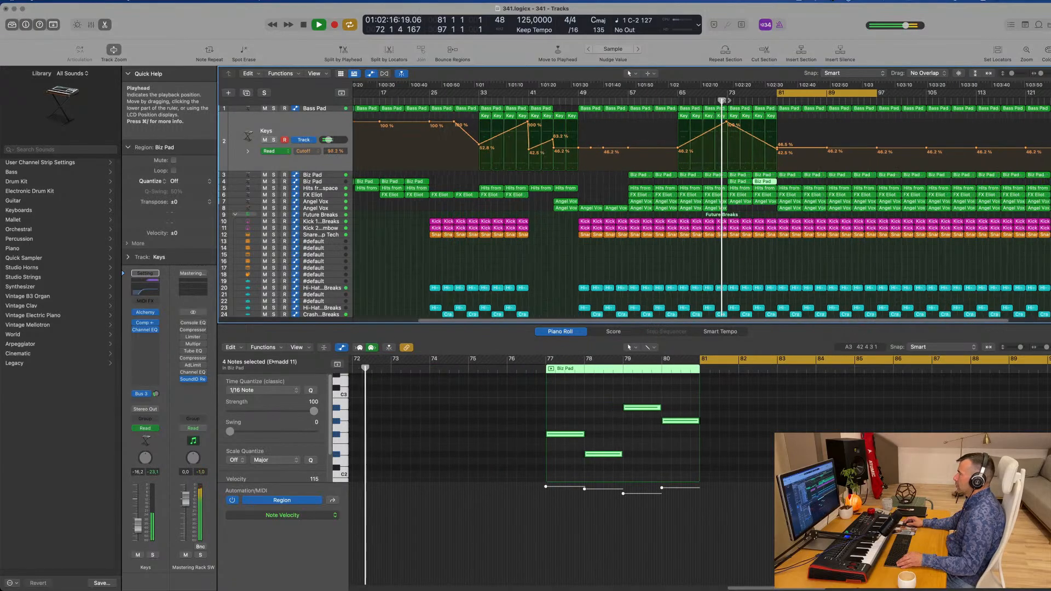
- Audition the track 4 Biz Pad in solo and delete its copied regions in bars 73 to 81
click(280, 181)
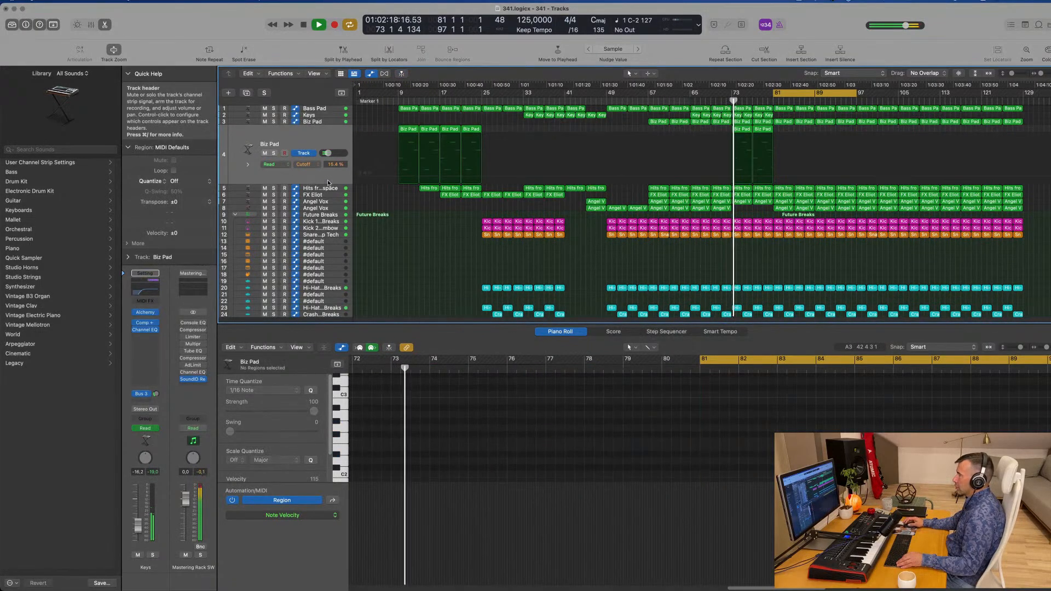
click(274, 153)
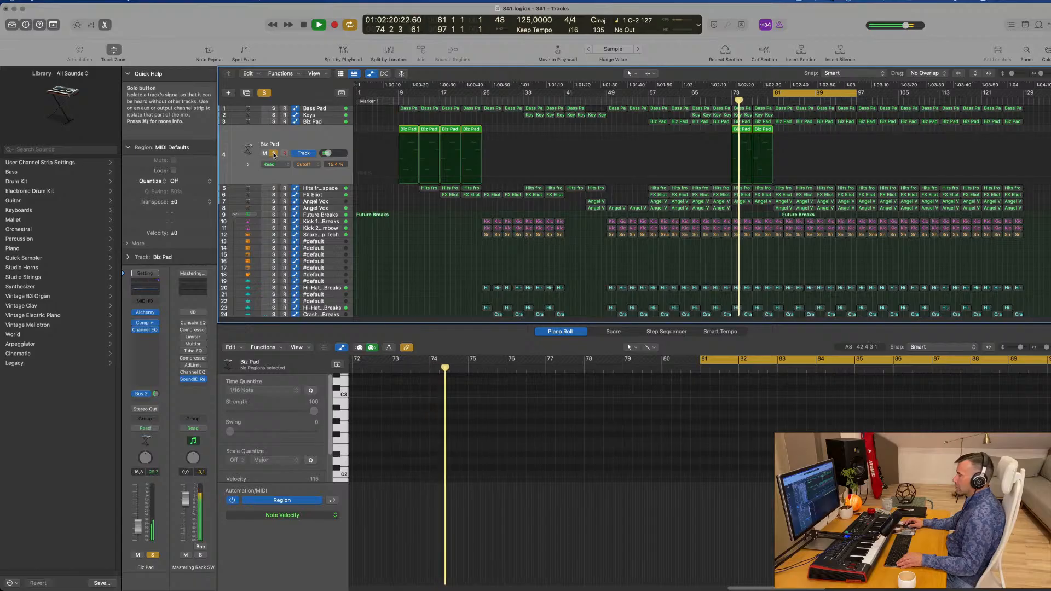
click(274, 153)
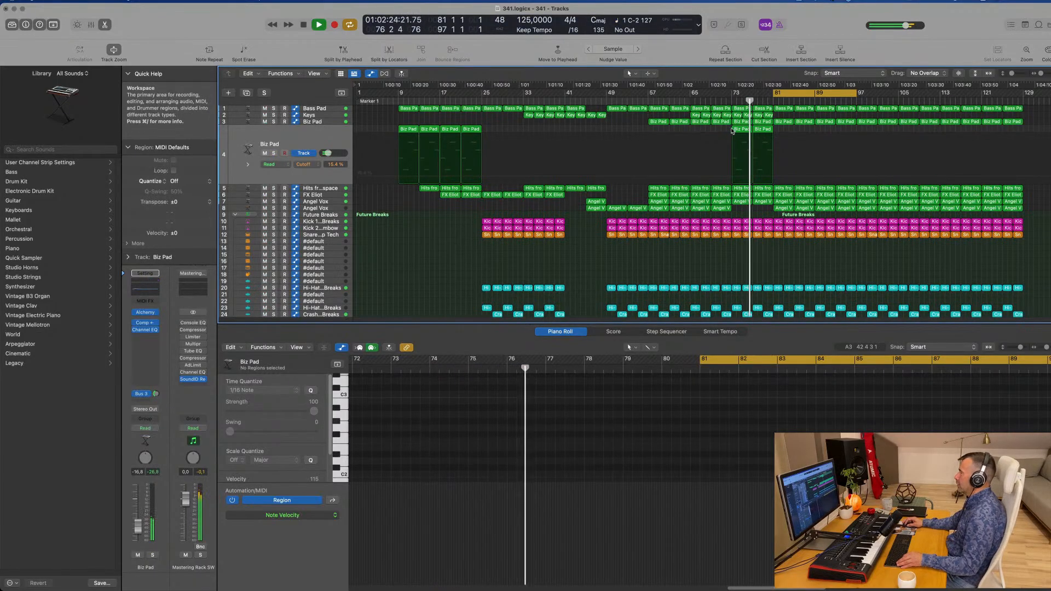
drag(727, 128, 771, 131)
key(Delete)
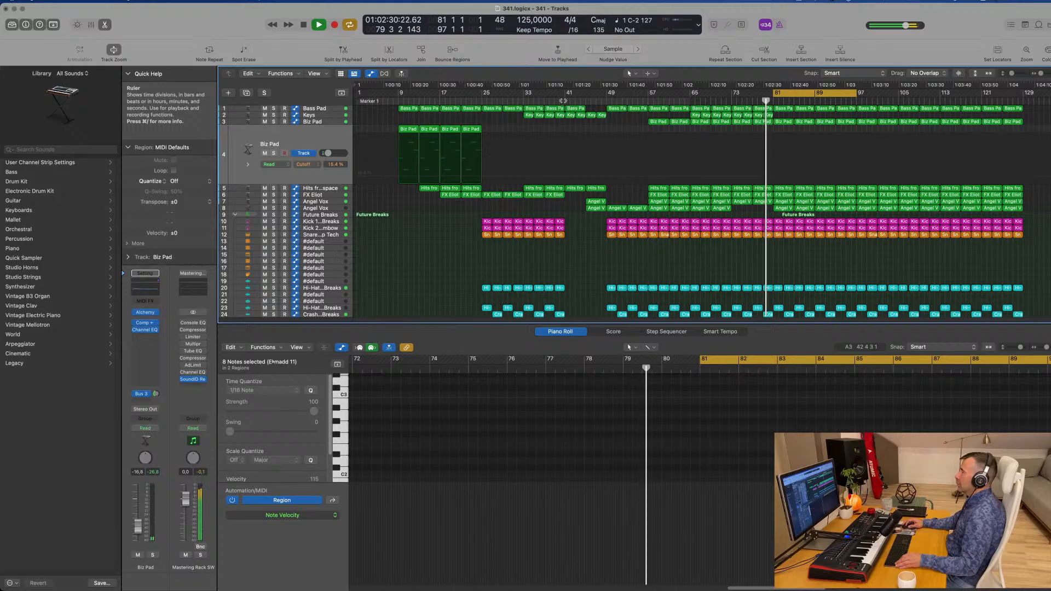
- Listen to the arrangement from bars 41, 45, 49 and 81, and stop playback
click(564, 101)
click(584, 102)
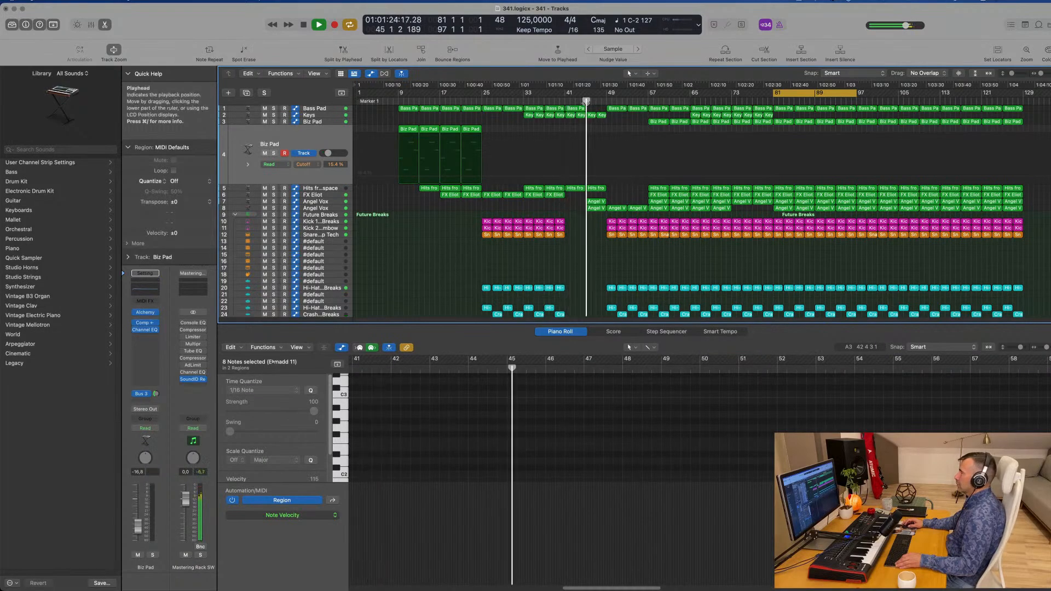
click(611, 101)
click(774, 101)
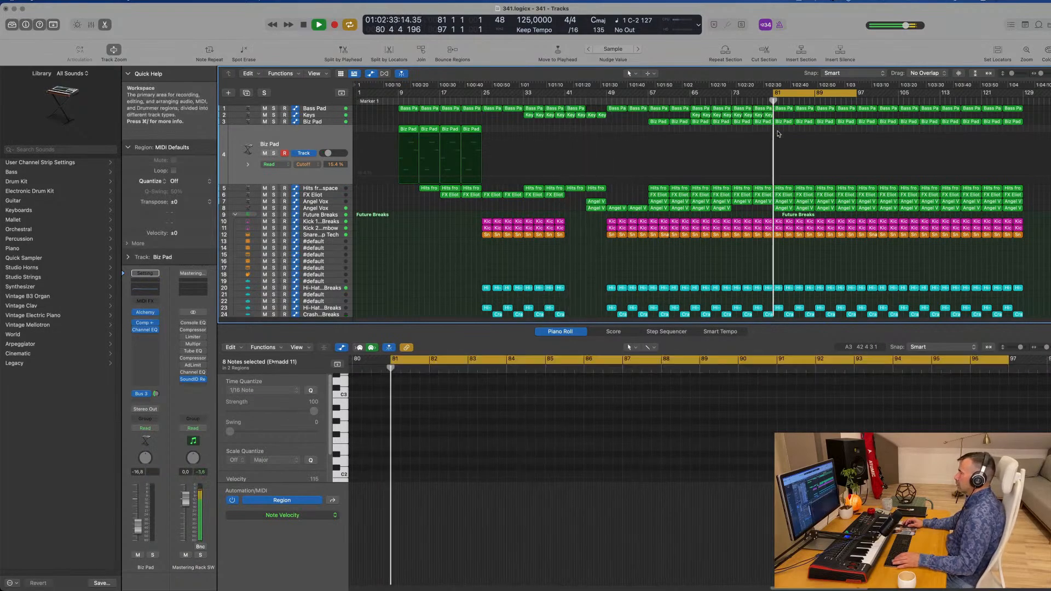
key(space)
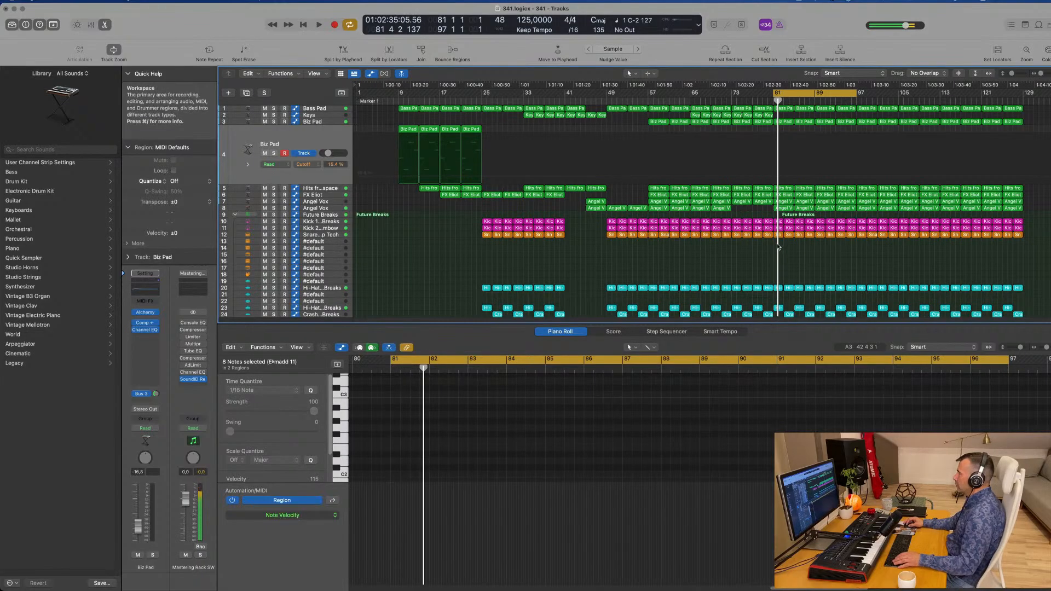
- Delete the regions on all drum and percussion tracks between bars 81 and 97
drag(782, 246, 855, 223)
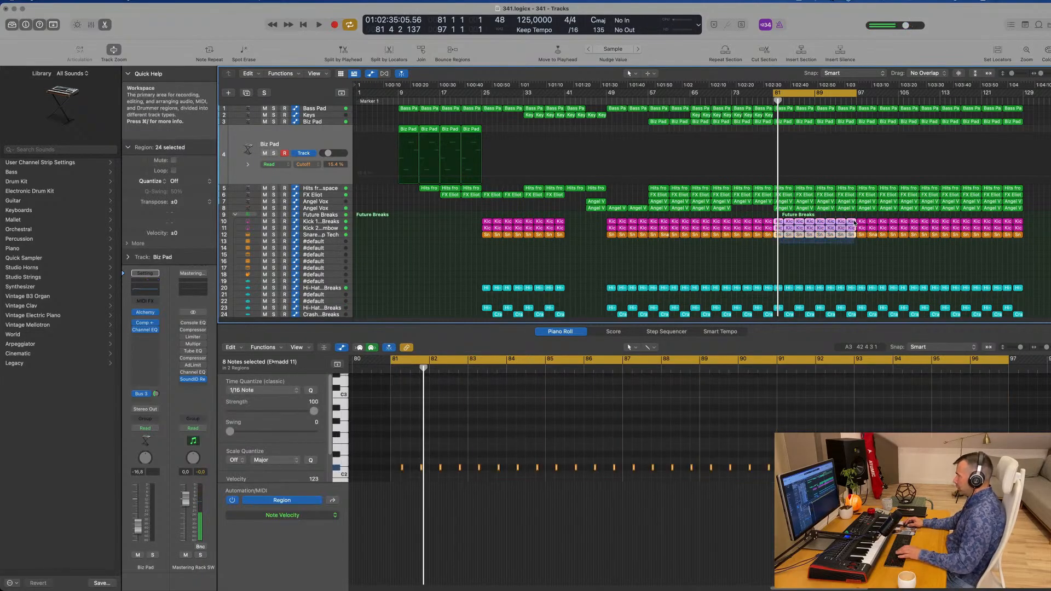
key(Delete)
scroll(791, 265, down, 1)
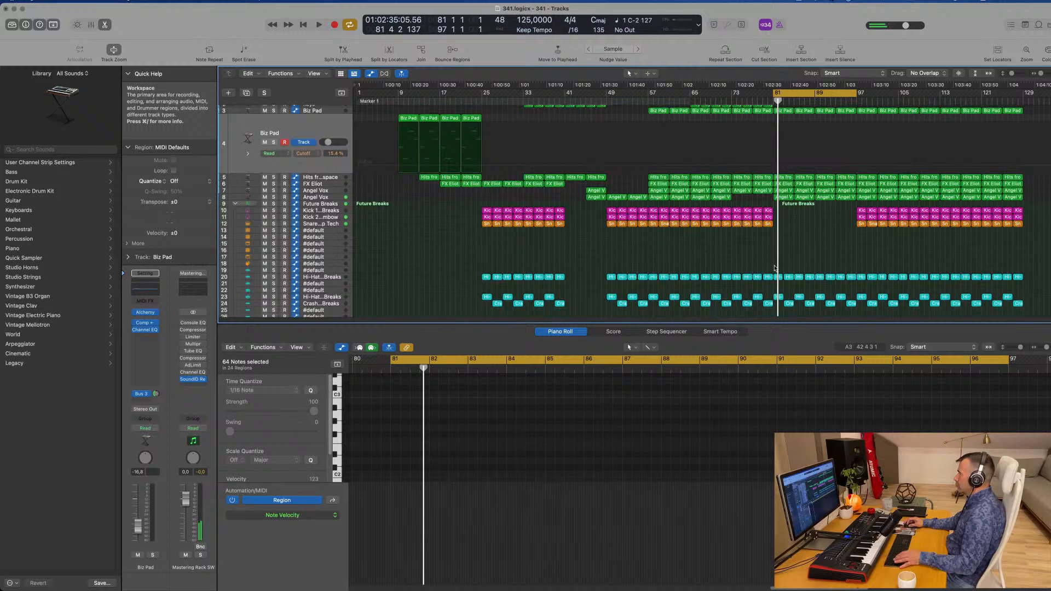
drag(775, 269, 852, 294)
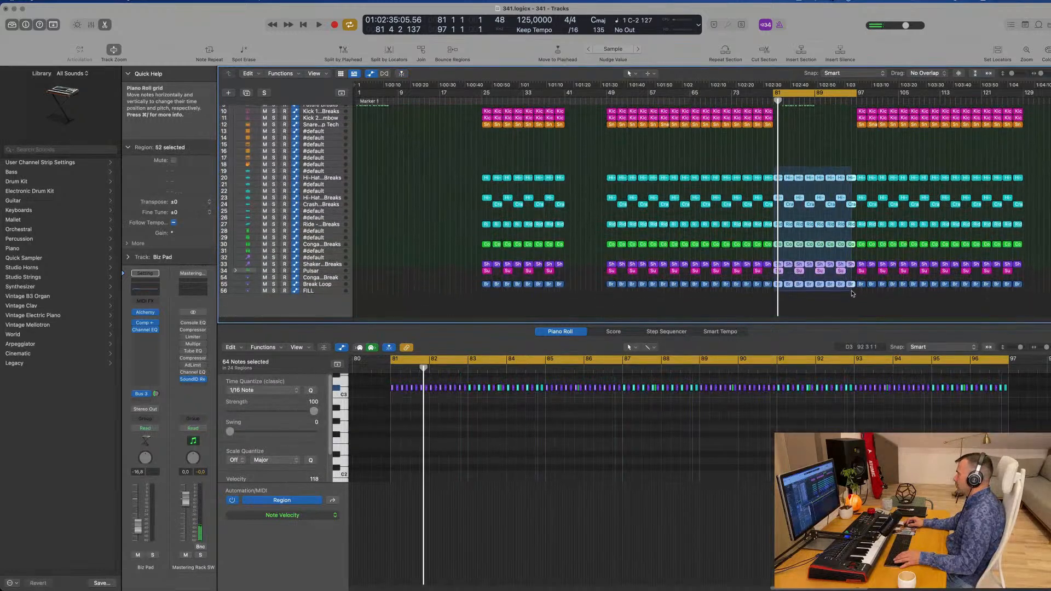
key(Delete)
scroll(821, 263, up, 5)
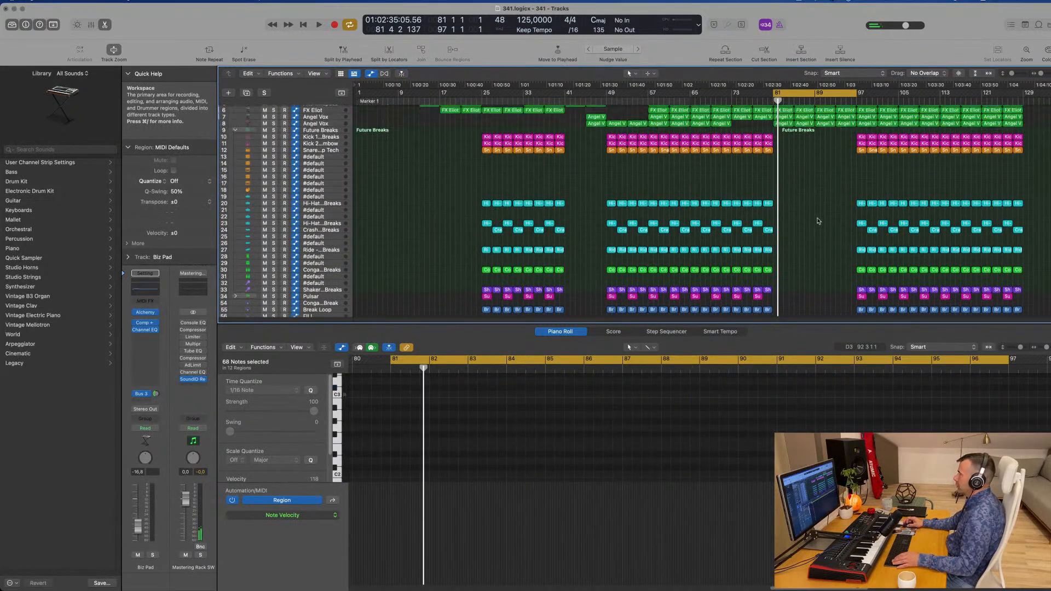
- Audition the section from bar 81 and delete the track 8 Angel Vox regions in bars 81 to 97
key(space)
key(space)
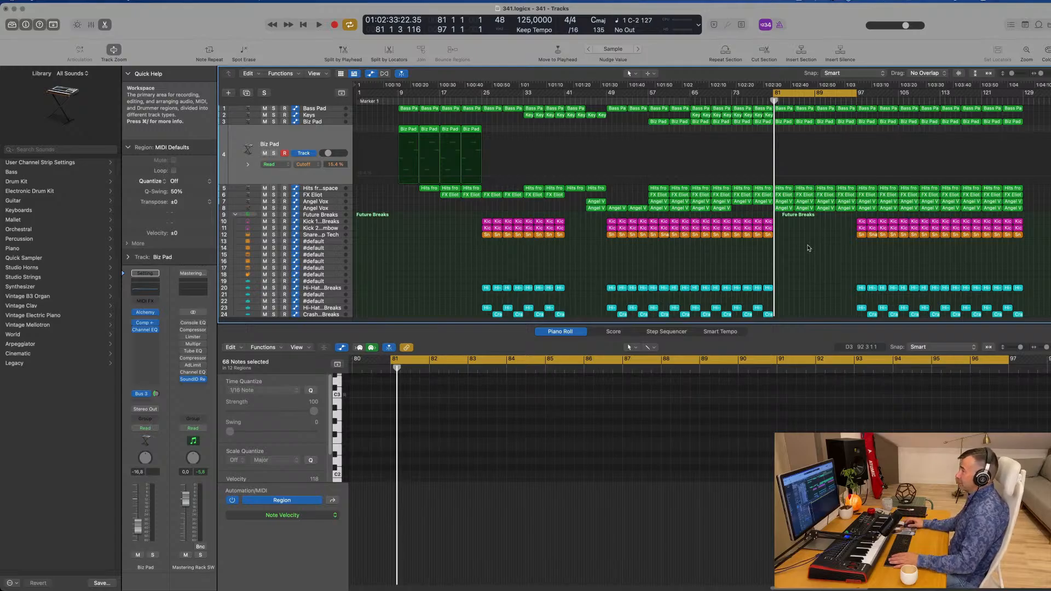
key(space)
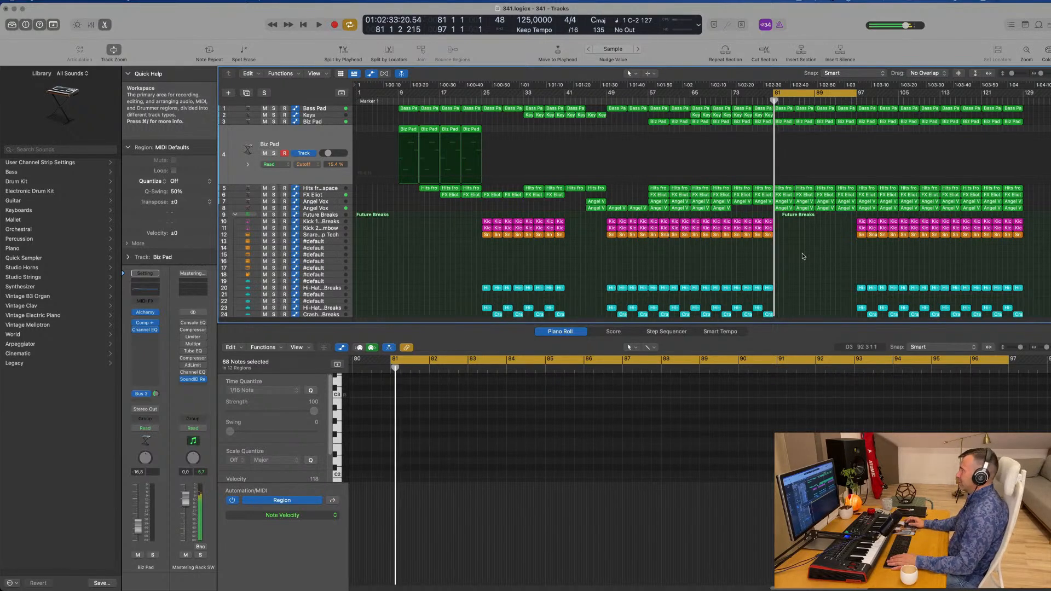
click(339, 210)
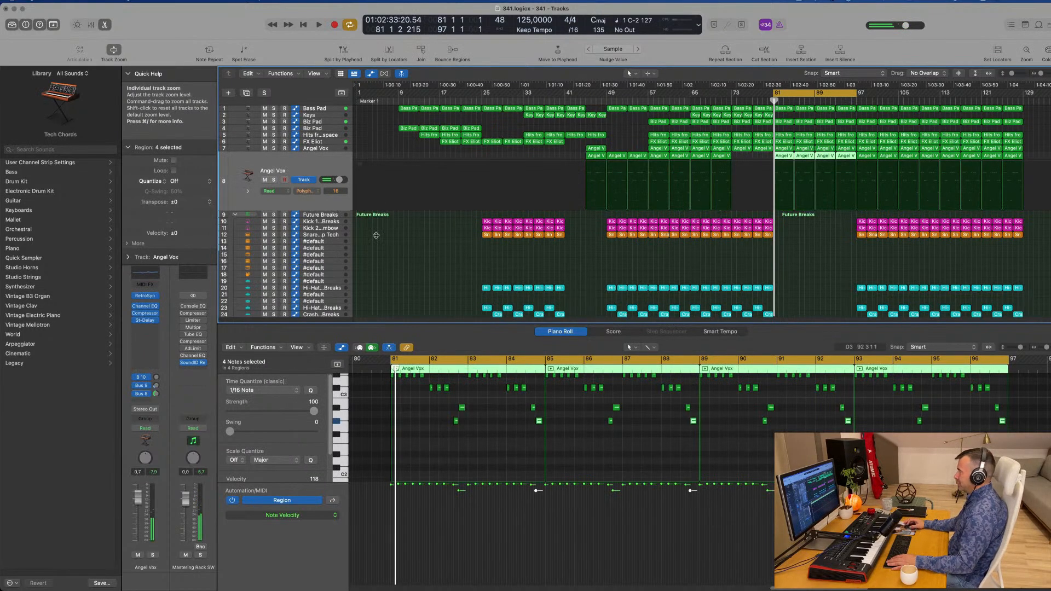
click(810, 291)
key(space)
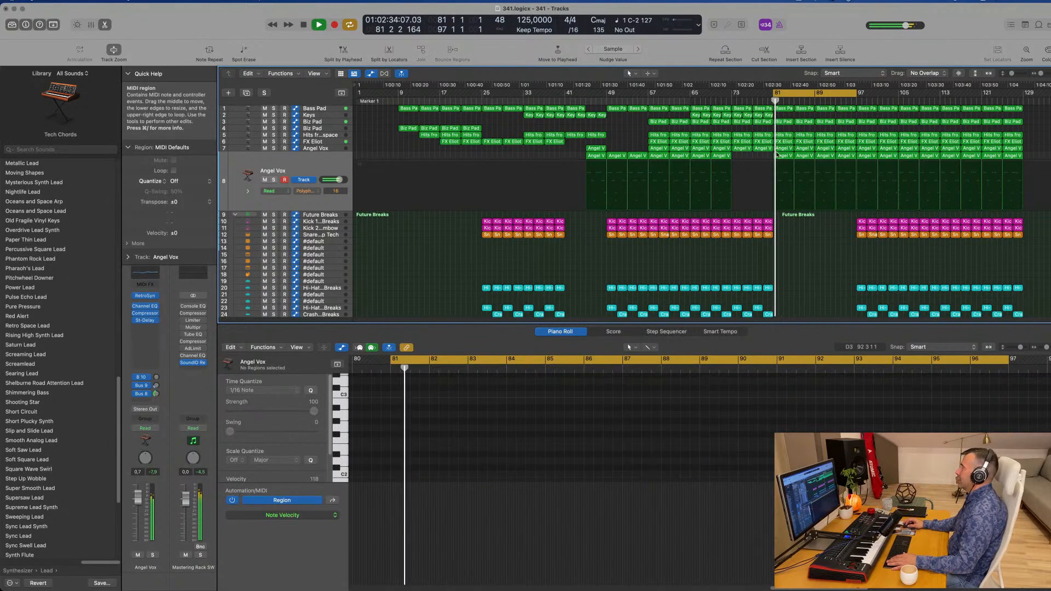
drag(771, 158, 846, 161)
key(Delete)
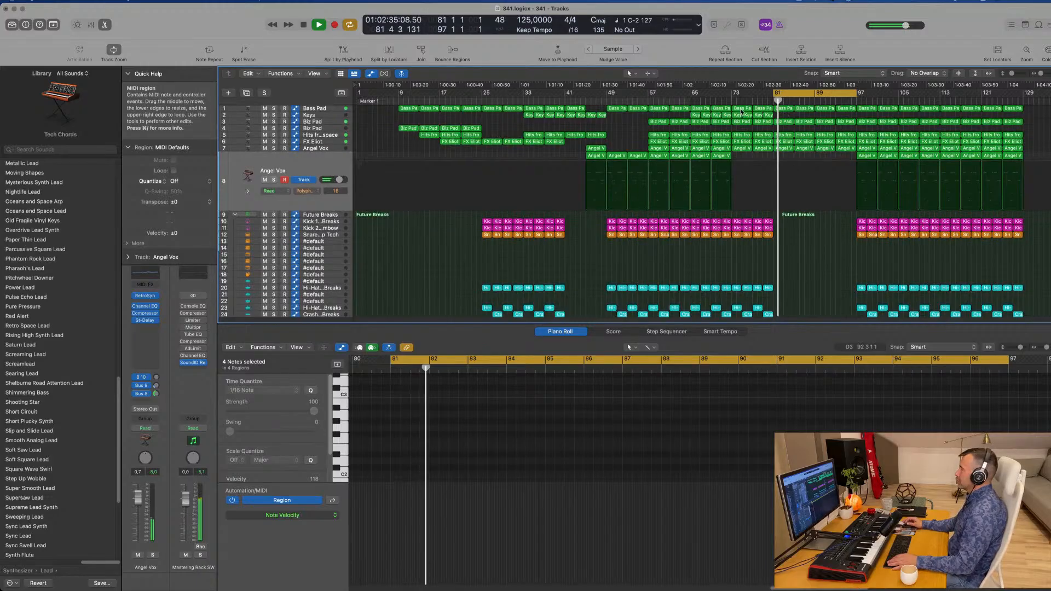
key(space)
key(space)
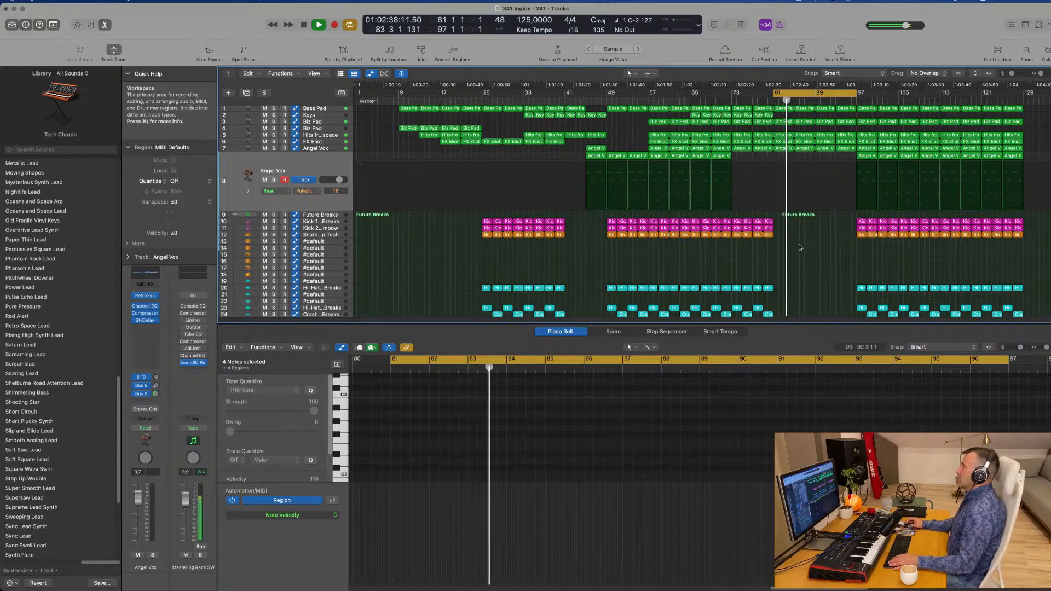
- Delete the track 7 Angel Vox regions in bars 81 to 89 and copy a track 4 Biz Pad region to bar 85
click(783, 149)
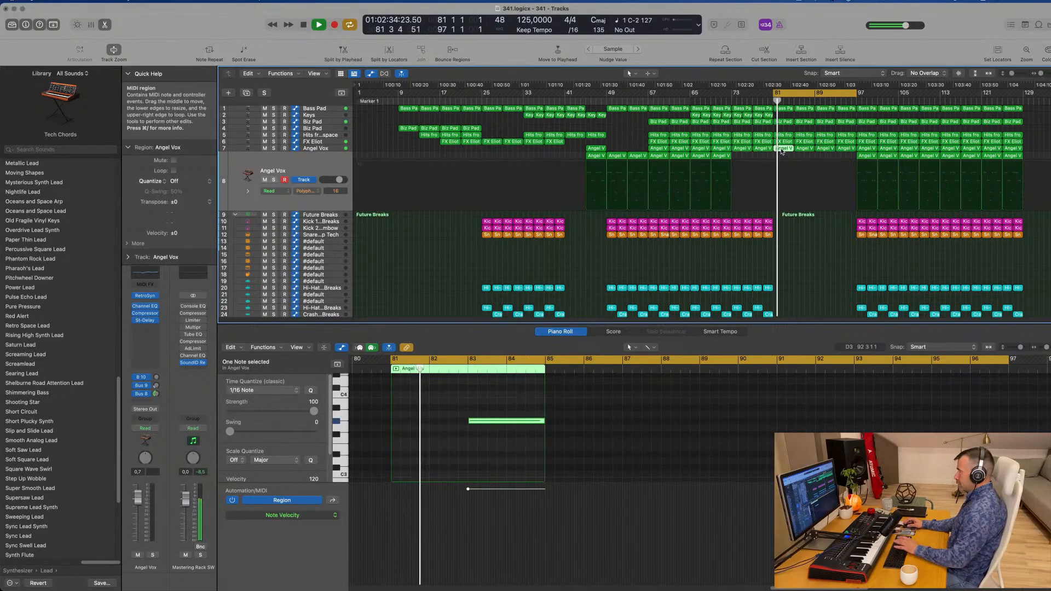
click(807, 149)
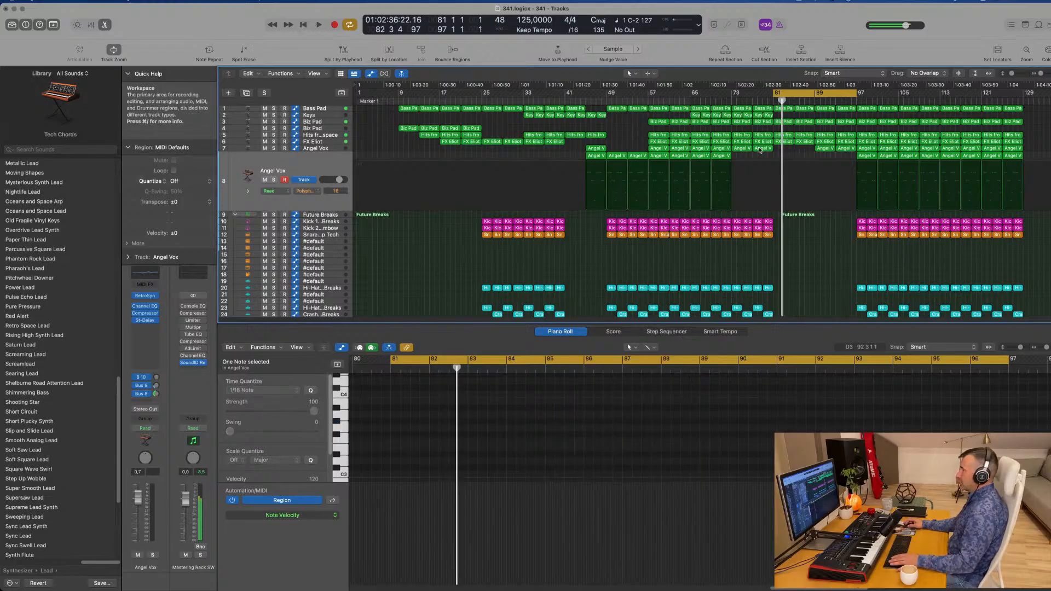
click(471, 131)
drag(472, 130, 807, 130)
- Delete the two Bass Pad regions in bars 81 to 89 and listen from bar 81
click(786, 110)
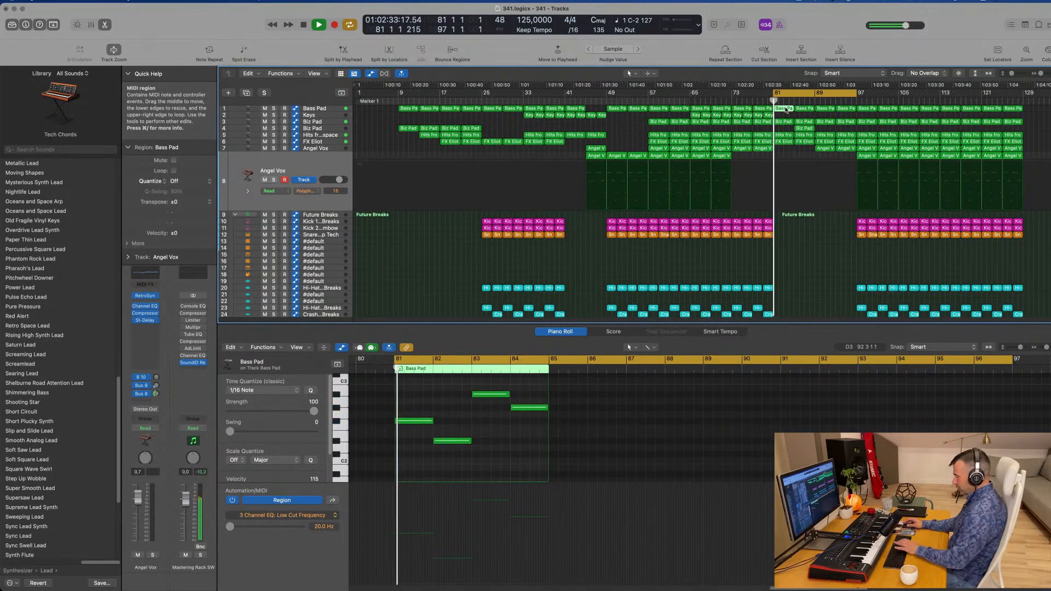
key(BackSpace)
key(space)
click(803, 109)
key(BackSpace)
key(space)
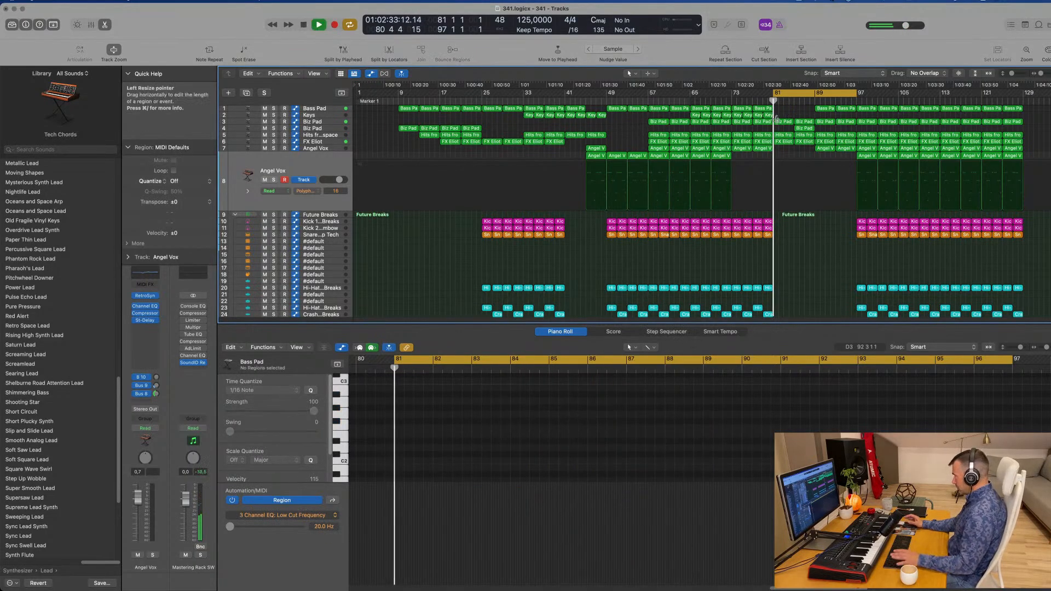
key(space)
key(space)
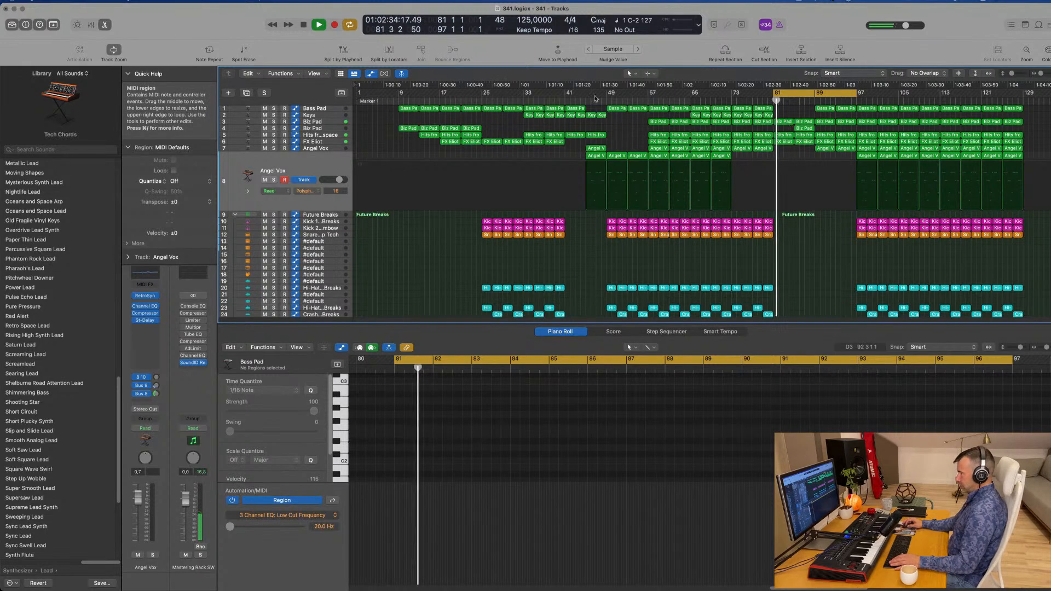
- Delete the track 3 Biz Pad region in bars 81 to 85 and replay the section
click(782, 121)
key(space)
key(space)
key(BackSpace)
key(space)
key(space)
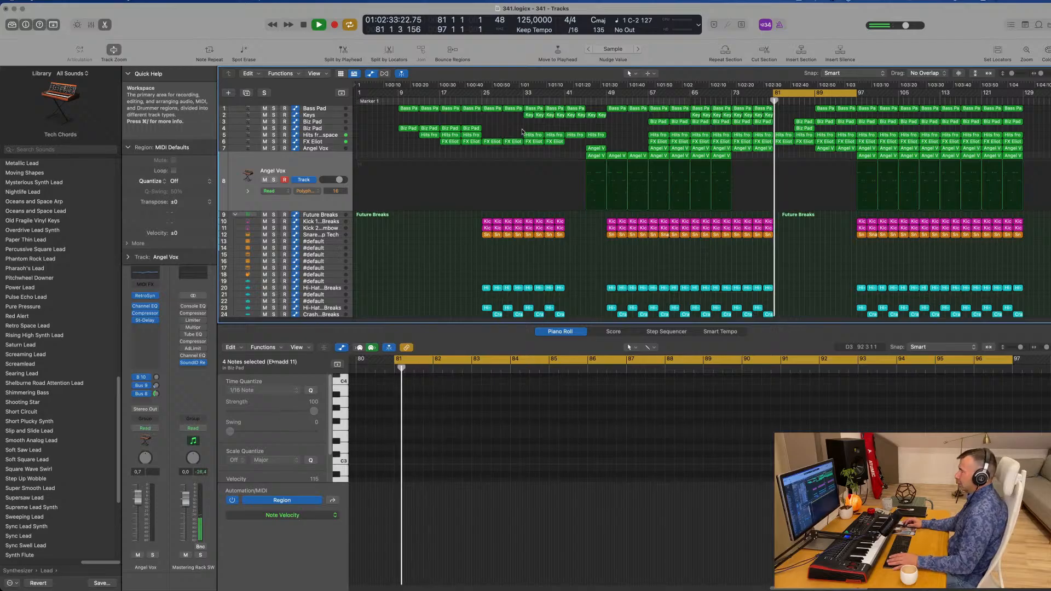
- Open the Alchemy instrument of the FX Eliot track and audition its HP Cutoff at 100% from bar 81
click(333, 143)
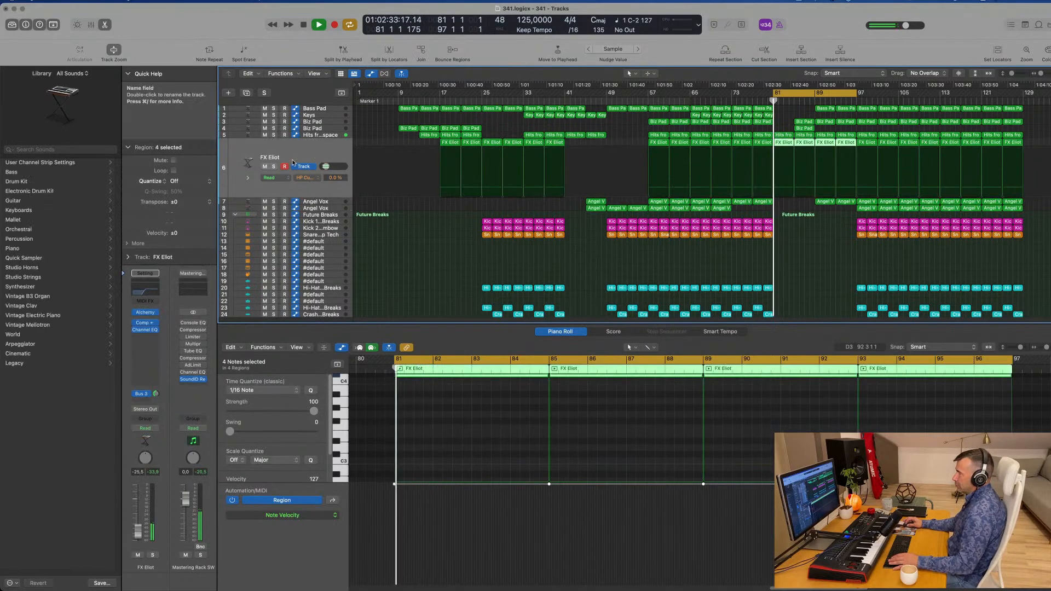
click(146, 314)
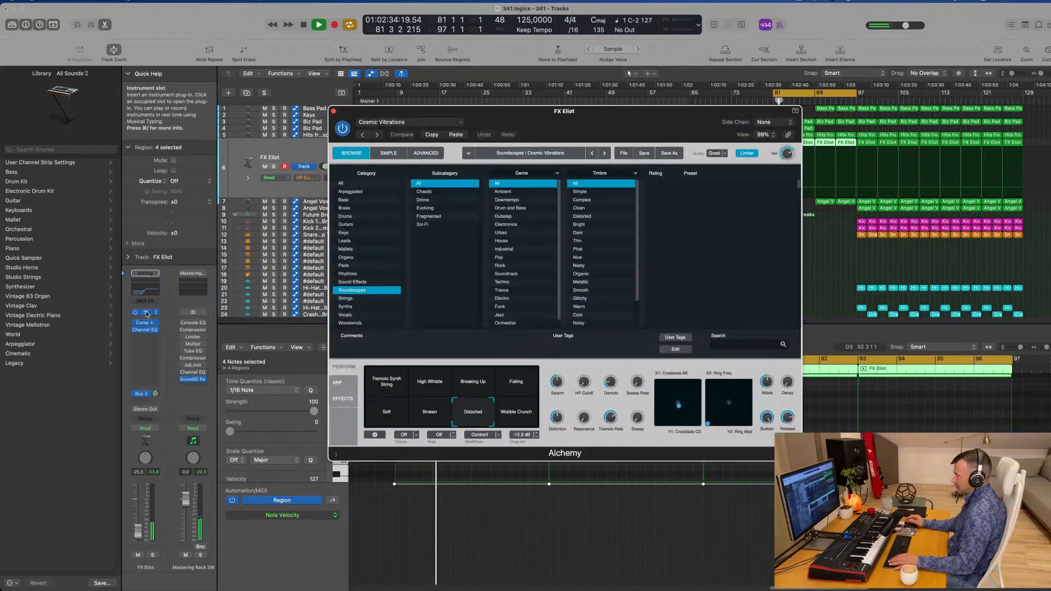
drag(606, 113, 842, 173)
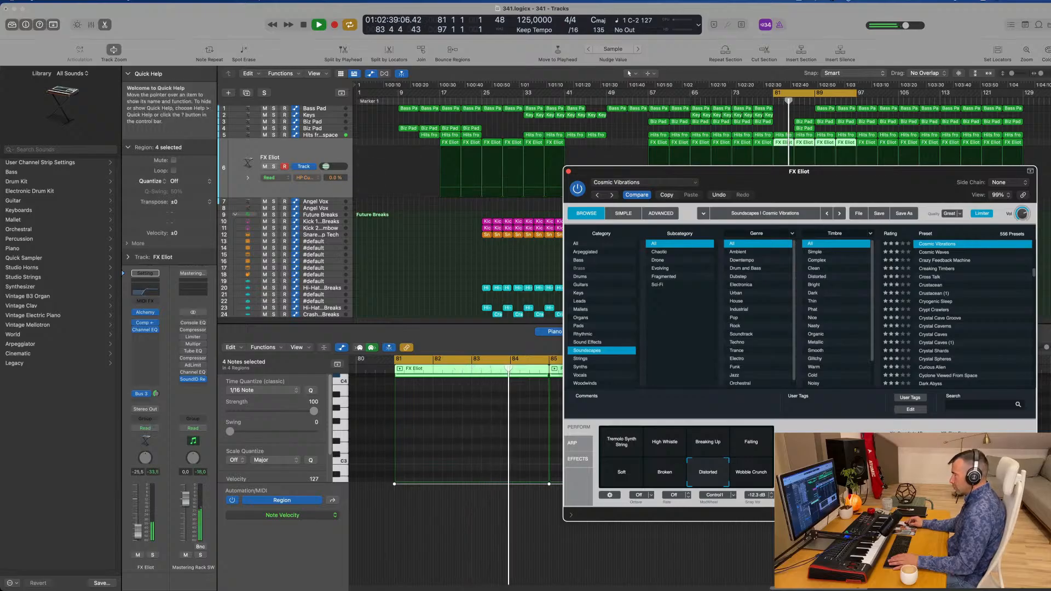
key(Return)
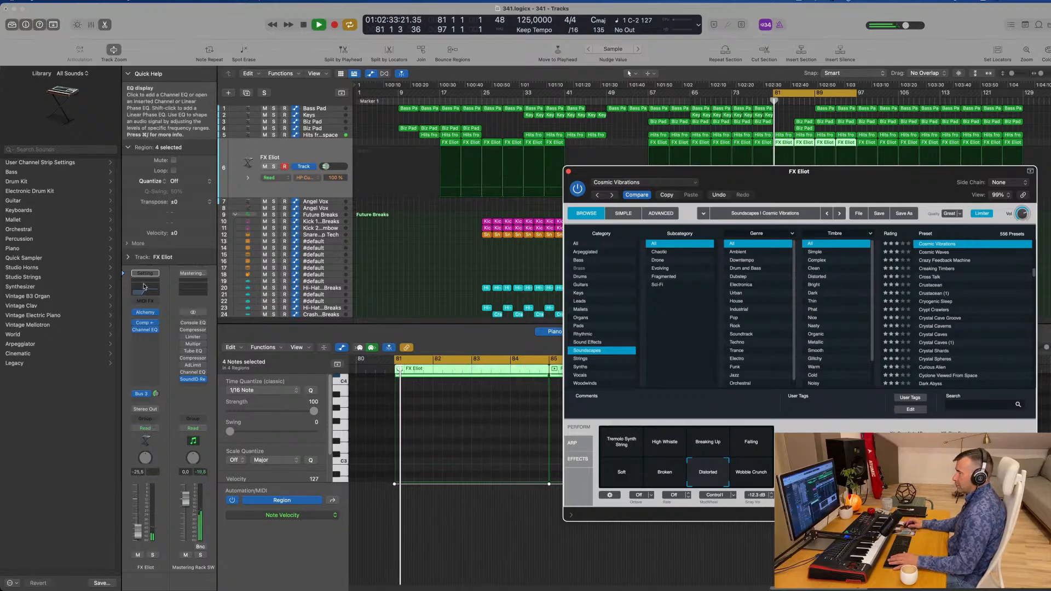
- Set the low-cut band of FX Eliot's Channel EQ to 565 Hz while playing from bar 81, and close the EQ
click(144, 330)
key(space)
key(space)
drag(569, 247, 395, 258)
key(space)
key(space)
click(832, 460)
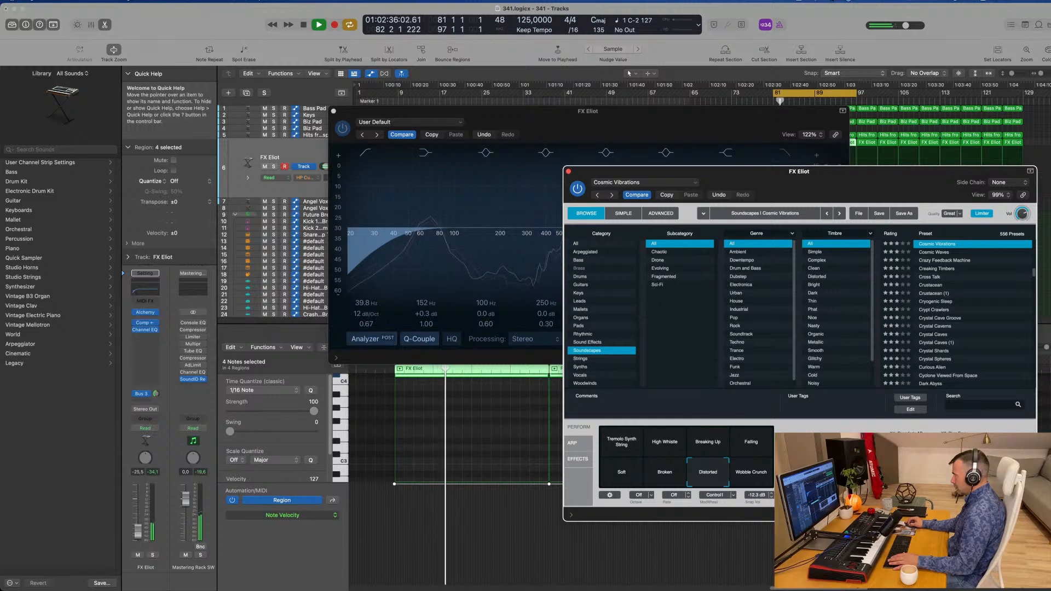
key(space)
key(space)
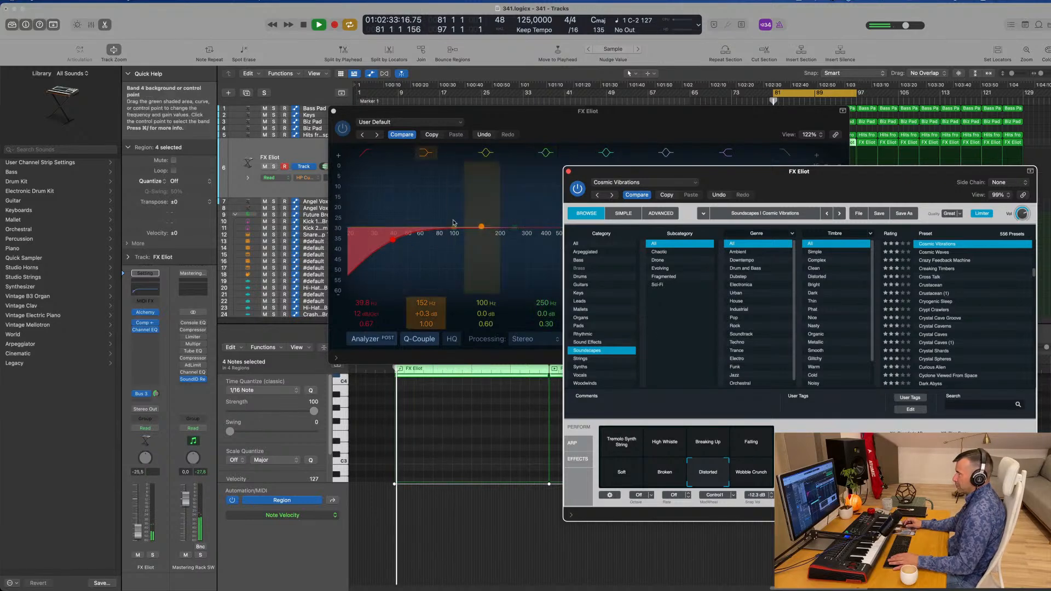
drag(401, 242, 568, 241)
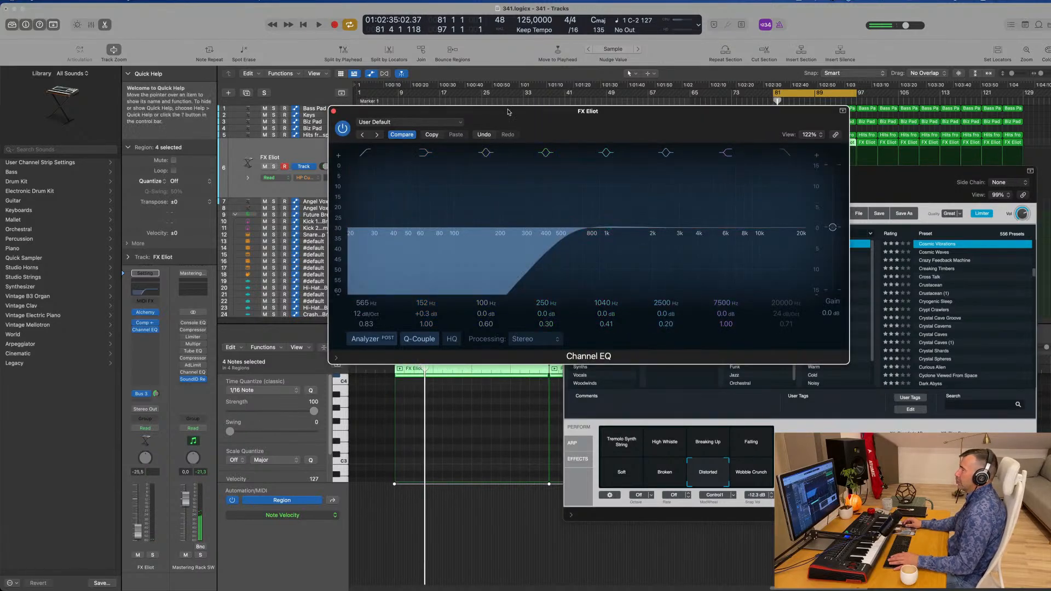
drag(334, 114, 294, 123)
click(295, 120)
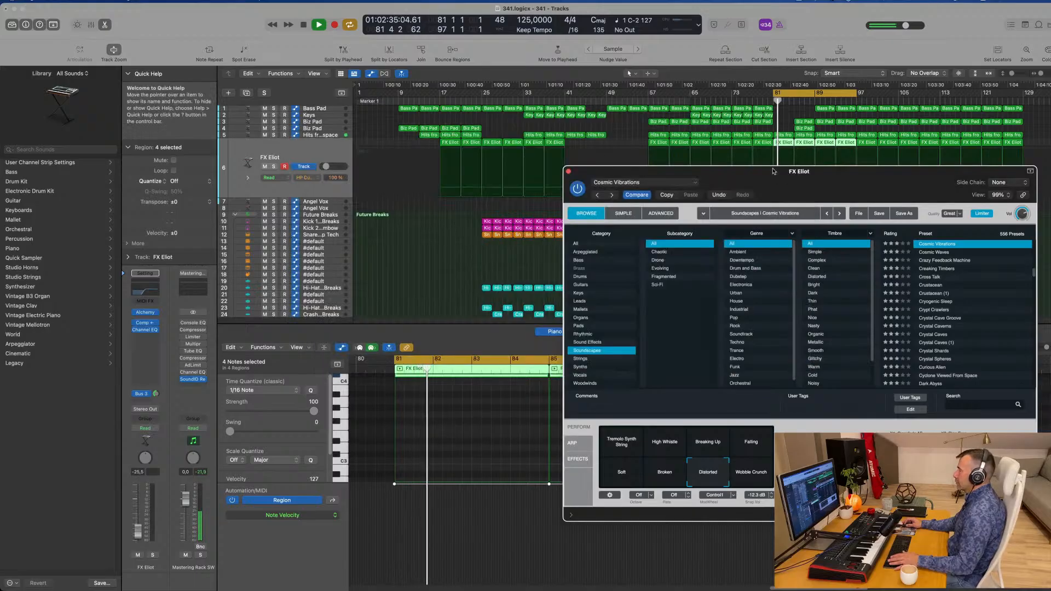
- Return the HP Cutoff in FX Eliot's Alchemy instrument to 0% and close the plug-in
drag(774, 171, 303, 127)
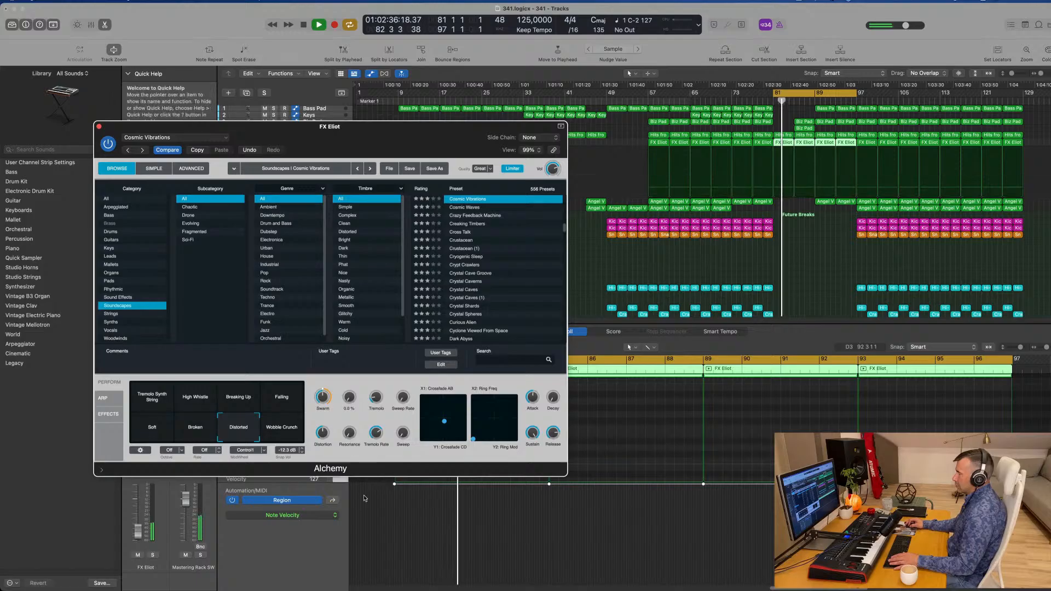
drag(133, 127, 272, 141)
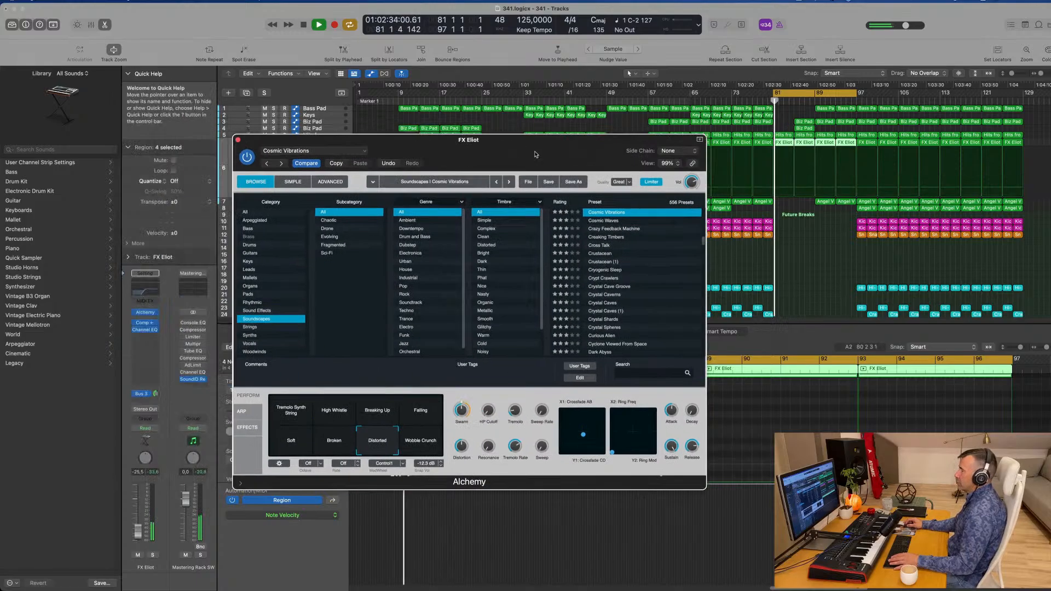
click(238, 140)
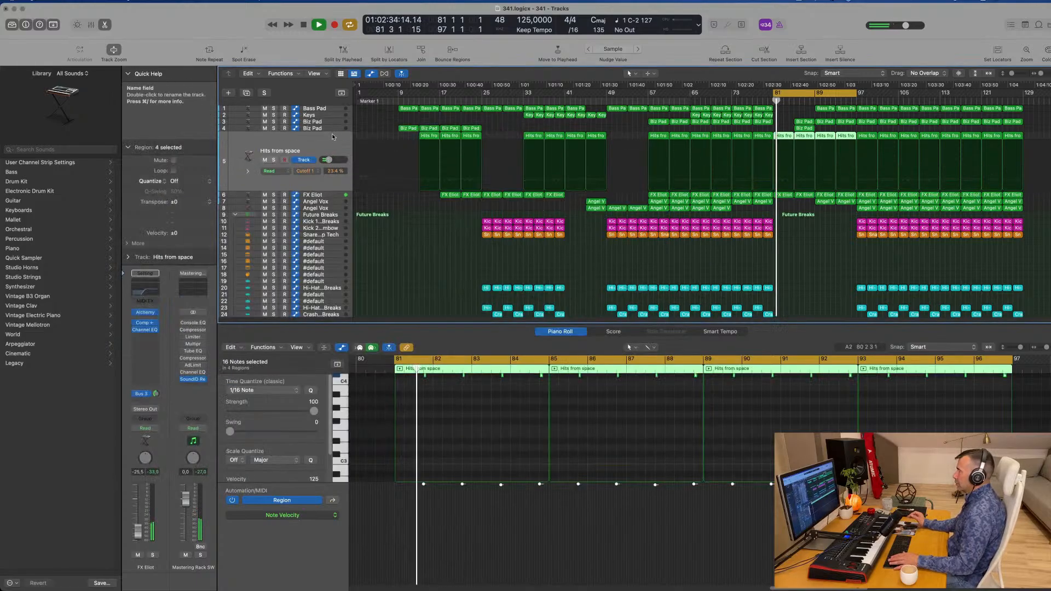
- Set Cutoff 1 in the Hits from space track's Alchemy instrument to 20.5%, auditioning from bars 47 and 81, and close the plug-in
key(Return)
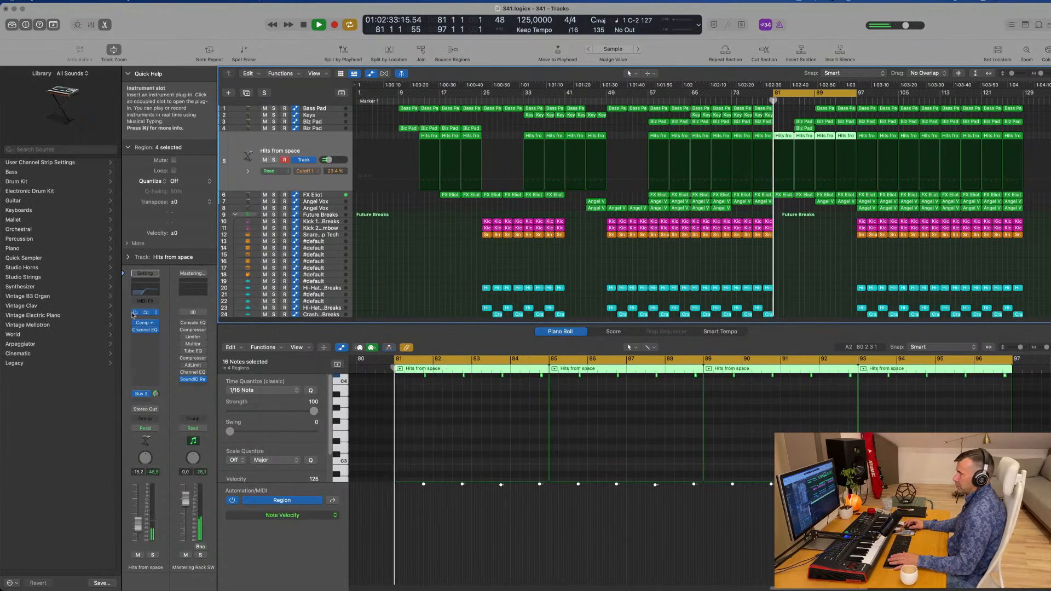
click(147, 315)
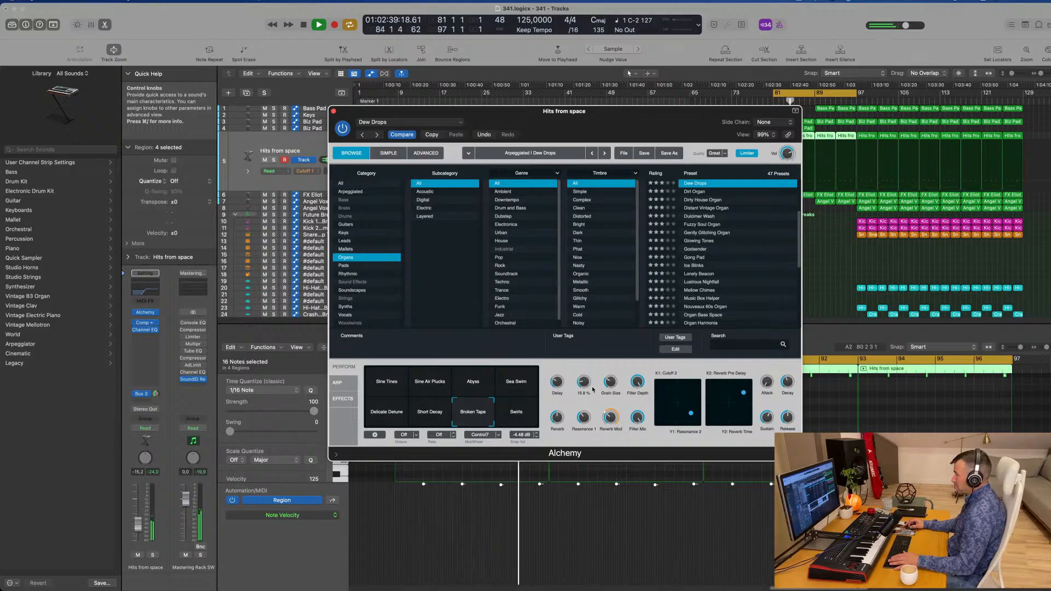
click(598, 100)
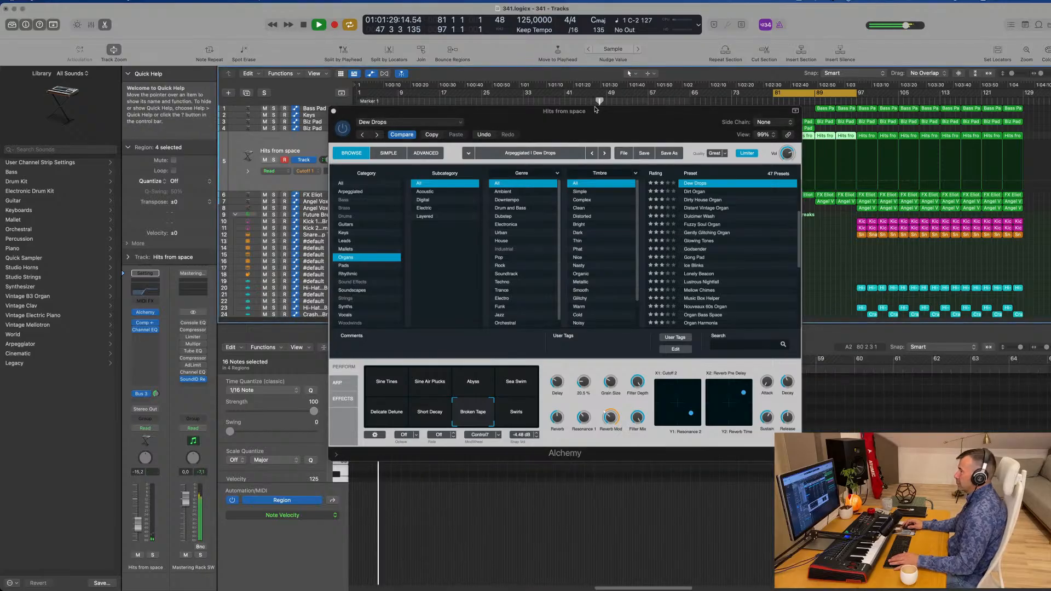
key(space)
click(338, 114)
key(space)
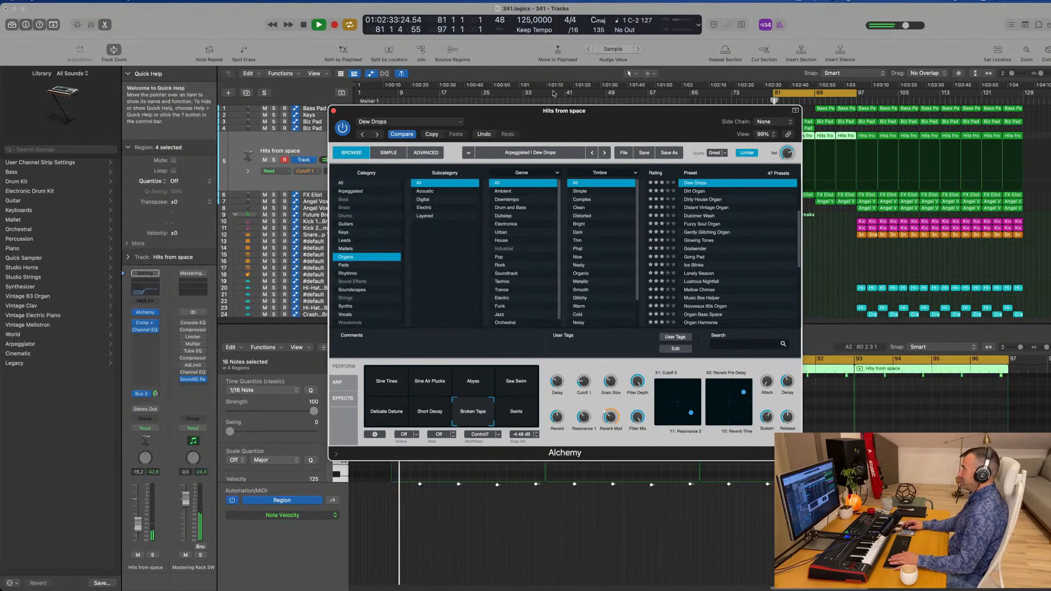
click(334, 111)
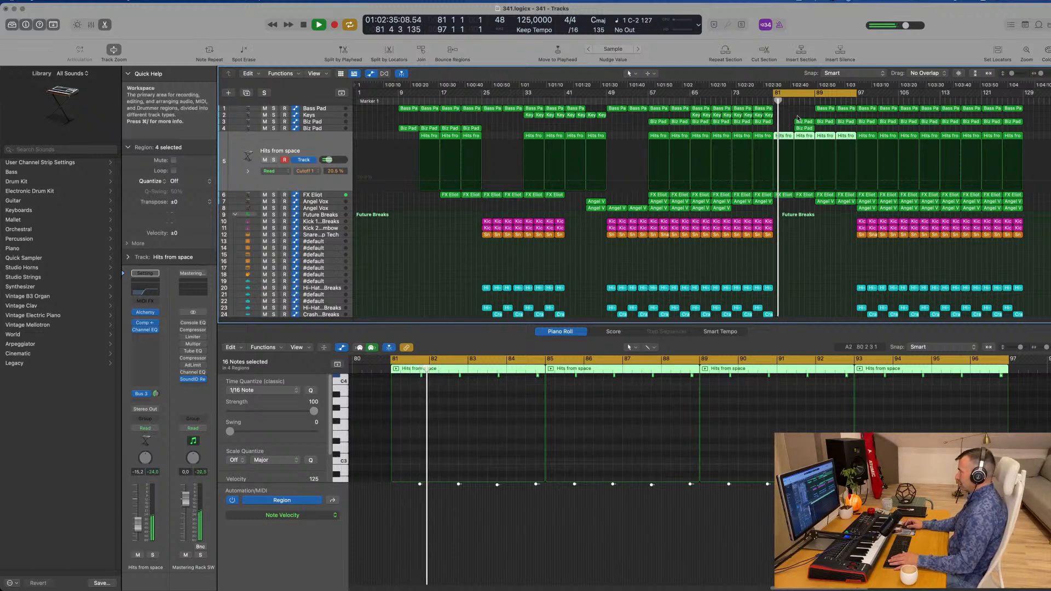
- Delete the two Biz Pad regions at bars 85 and 89 on track 3
click(803, 122)
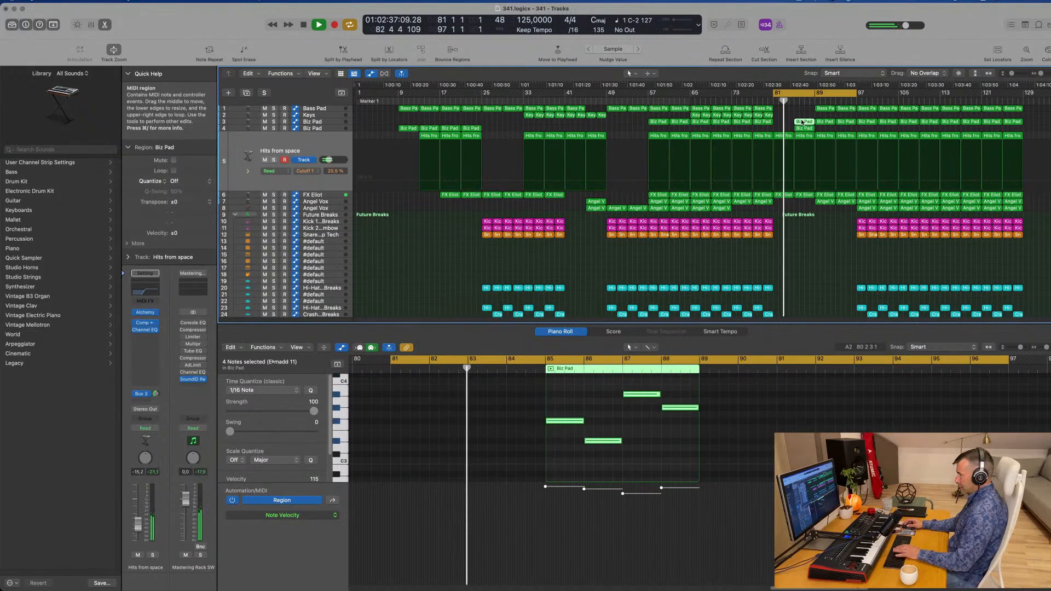
key(BackSpace)
click(825, 122)
key(BackSpace)
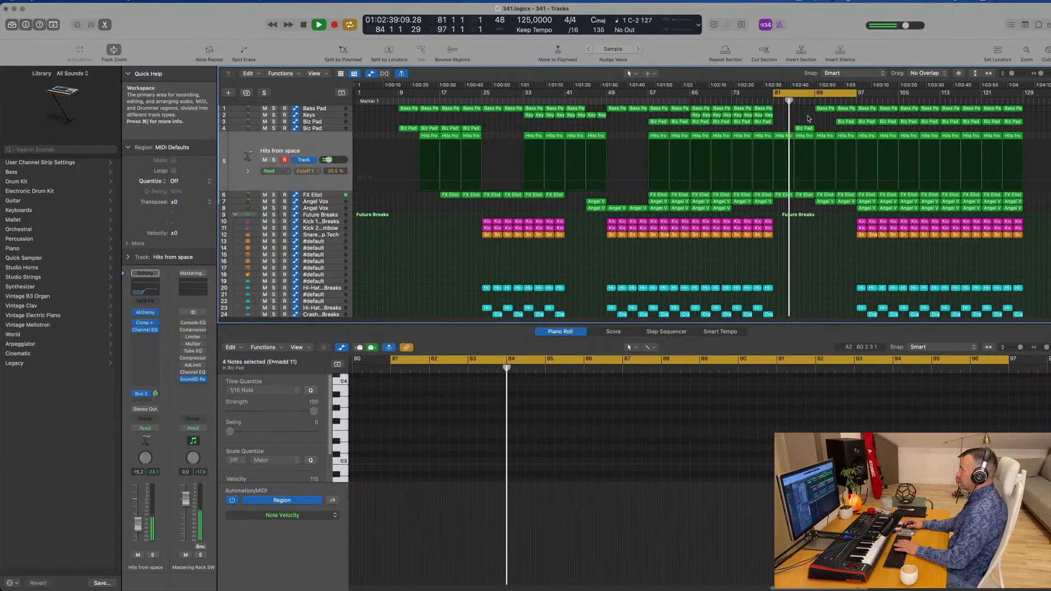
- Copy the Biz Pad region on track 4 from bar 85 to bar 81 and play from bar 81
click(804, 129)
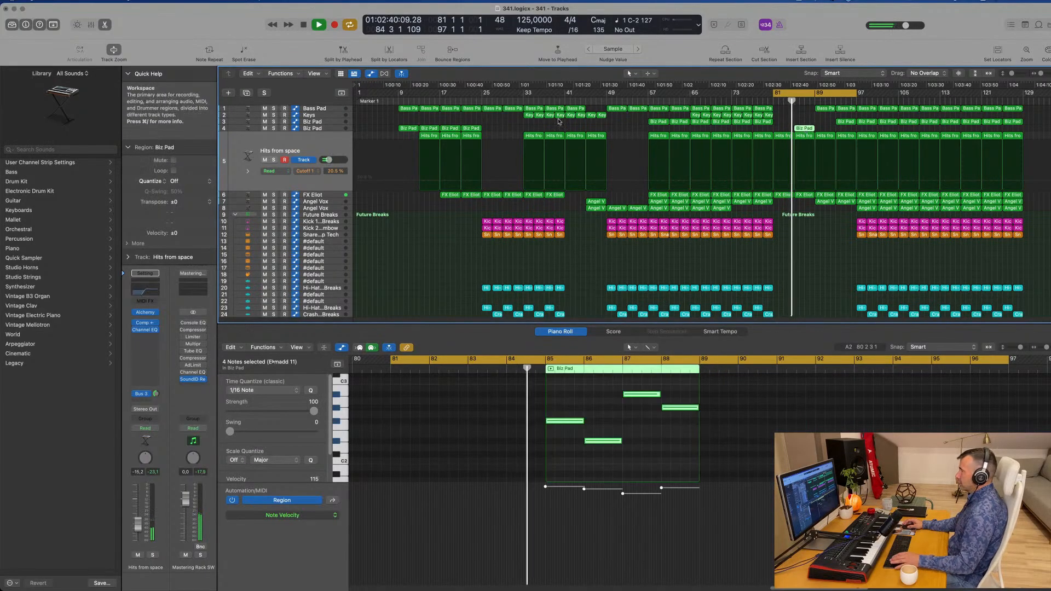
click(335, 123)
click(801, 182)
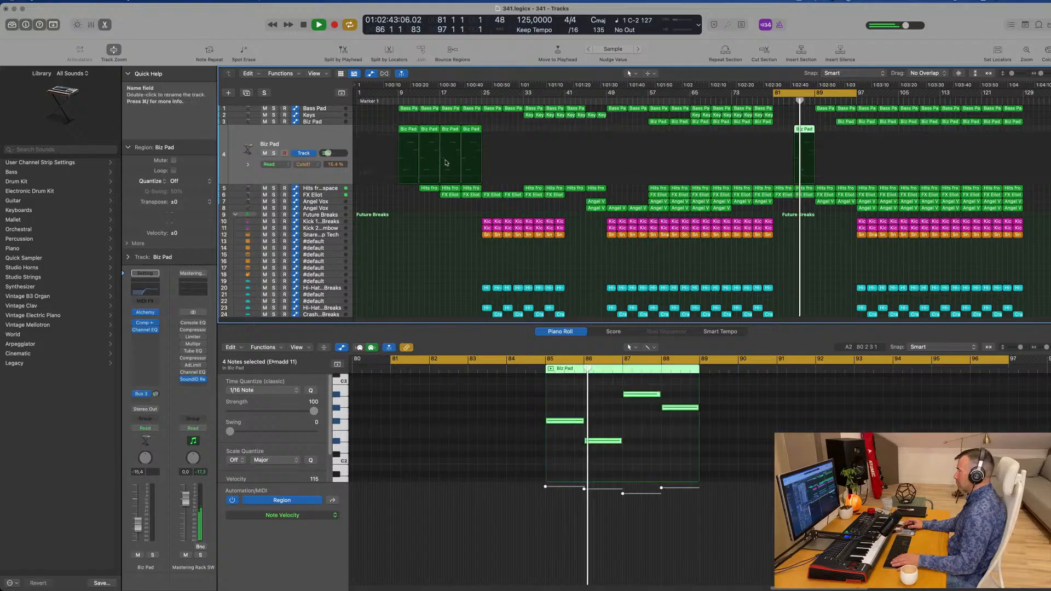
click(794, 115)
click(803, 129)
key(space)
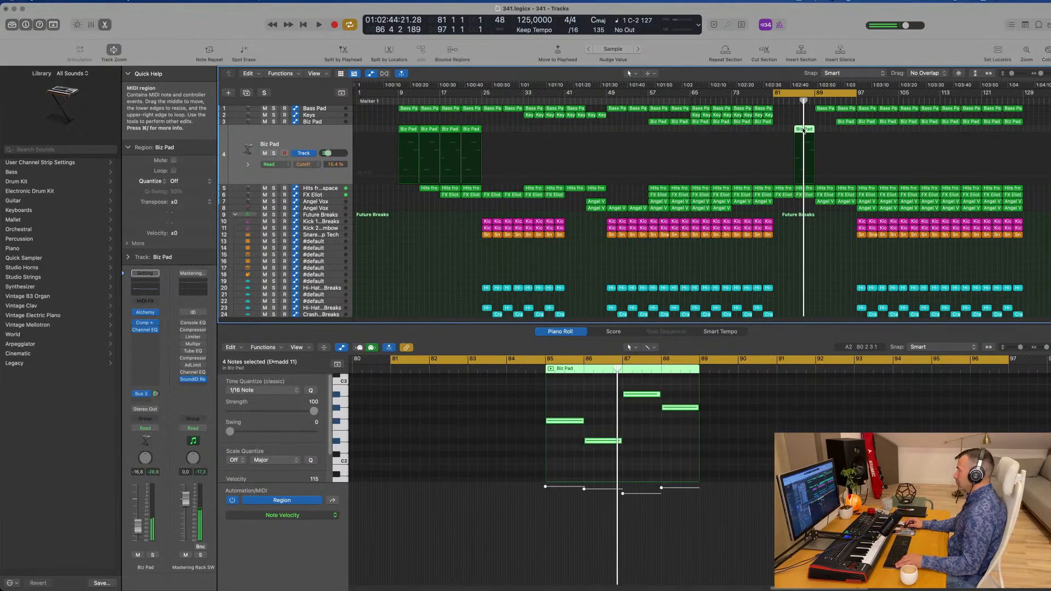
drag(790, 129, 756, 135)
key(space)
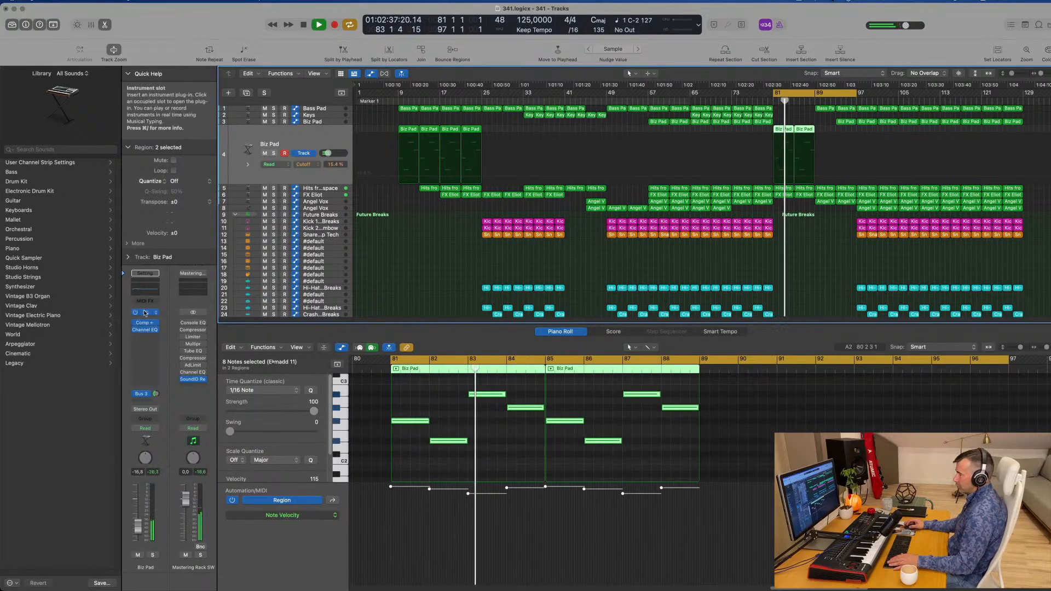
- Set Biz Pad track 4 to Touch automation, record a Cutoff movement in its Alchemy instrument during playback, and close the plug-in
click(145, 313)
click(145, 429)
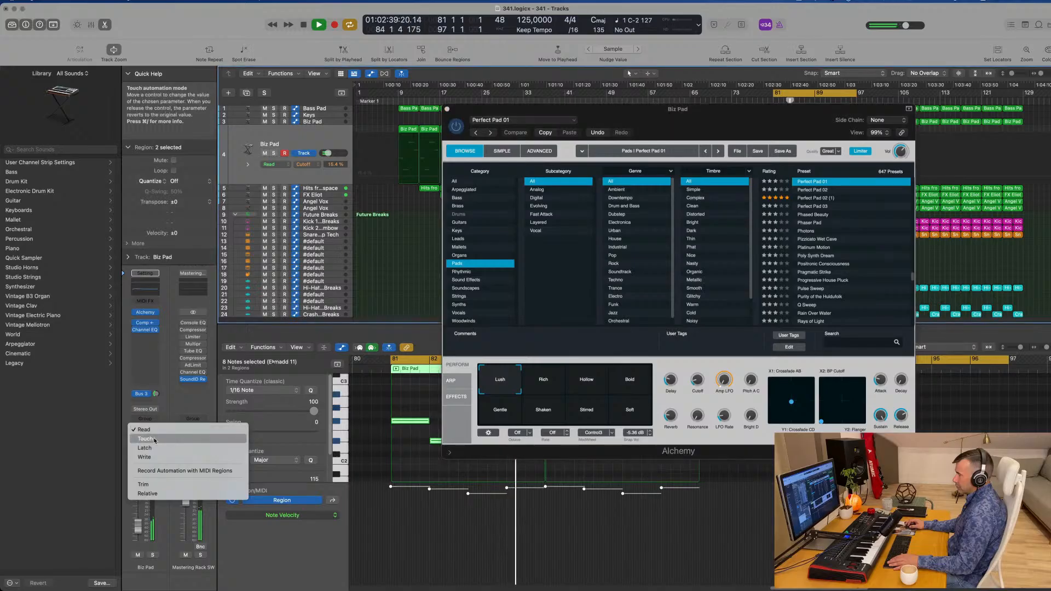
click(145, 438)
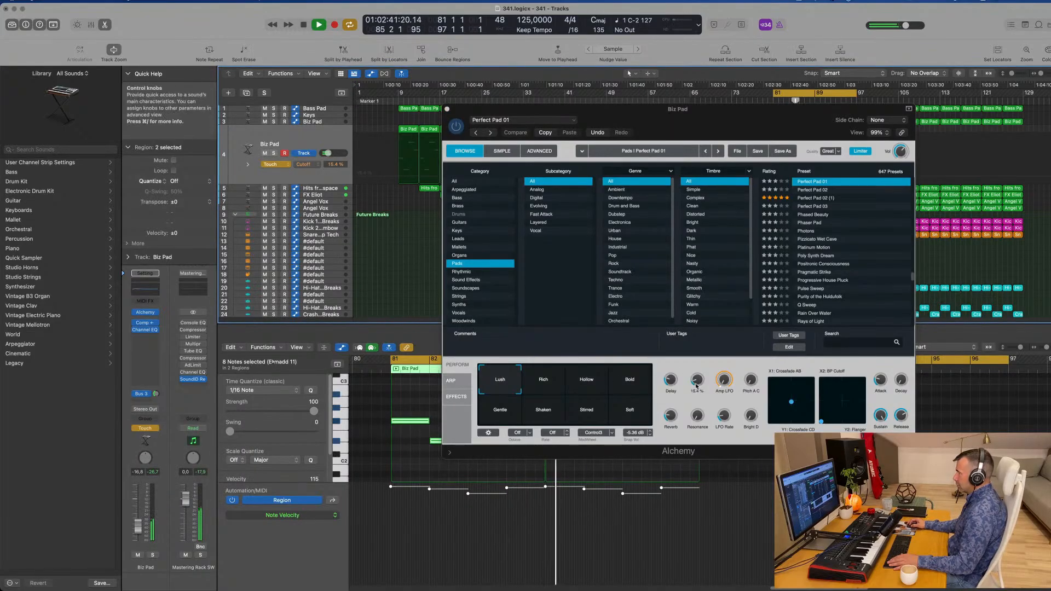
drag(697, 386, 699, 370)
key(Return)
key(super+w)
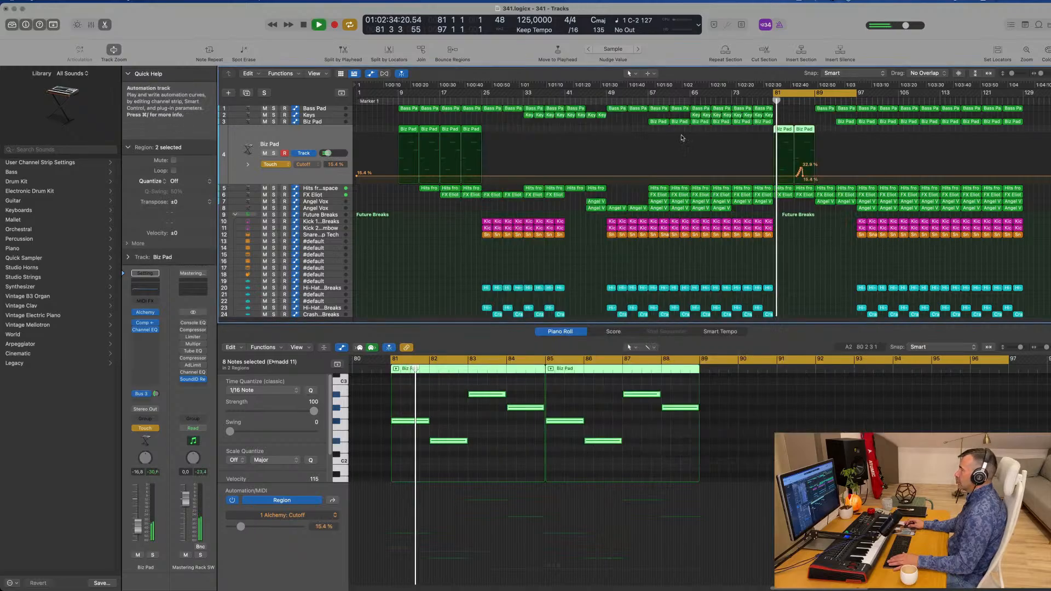
- Shape track 4's Biz Pad Cutoff automation as a ramp from 15.4% at bar 81 to 37.8% at bar 89, and restore Read mode
key(Return)
mouse_move(803, 177)
mouse_down()
mouse_move(773, 176)
mouse_move(815, 165)
mouse_up()
click(281, 166)
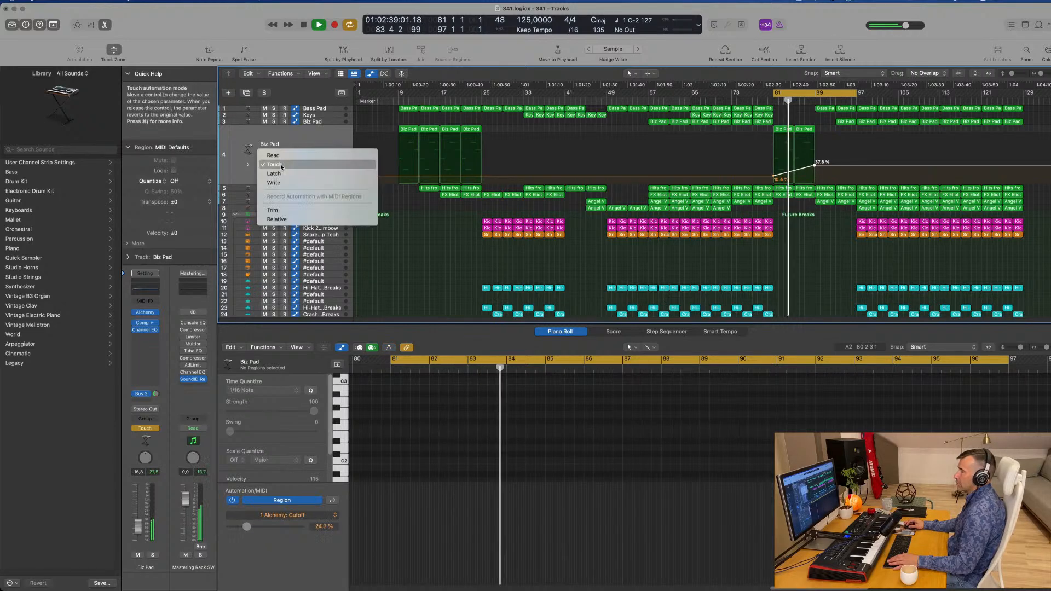
click(272, 155)
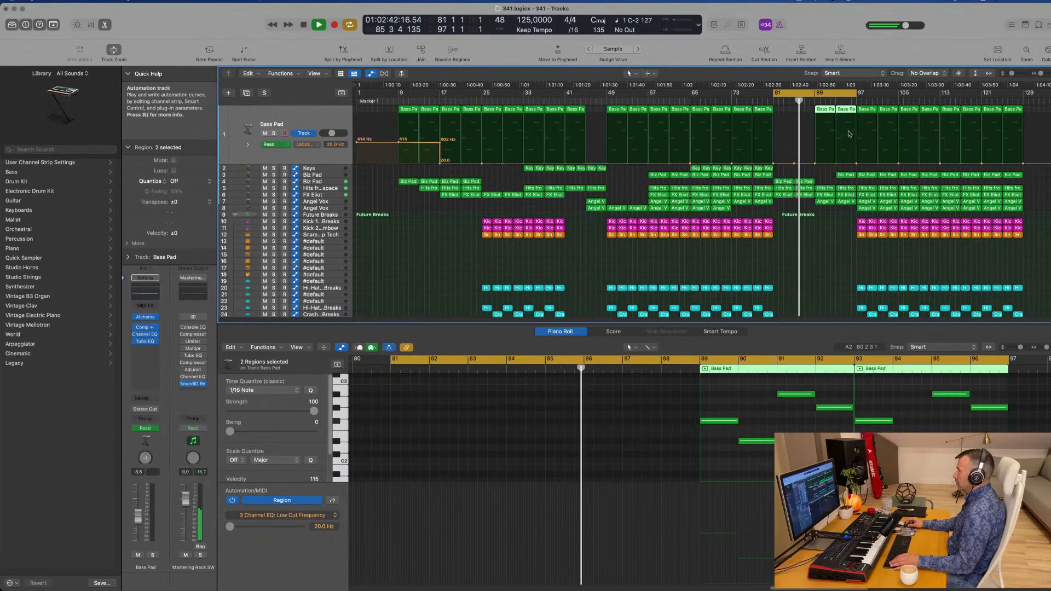
- Raise the Bass Pad's low-cut frequency automation at bar 89 to 855 Hz, and delete the Angel Vox region at that bar
drag(815, 163, 815, 137)
click(825, 202)
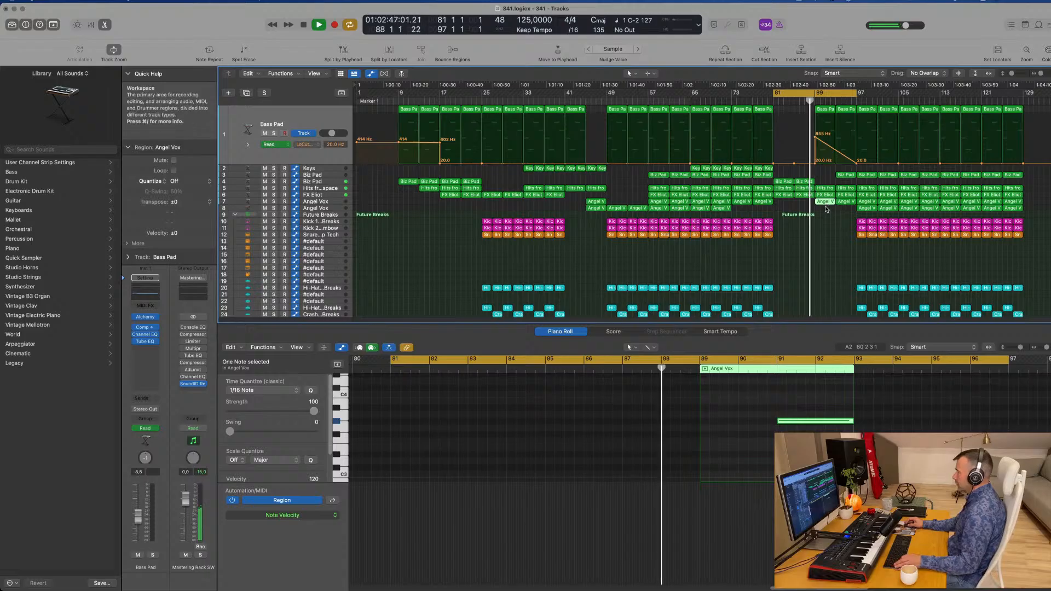
key(BackSpace)
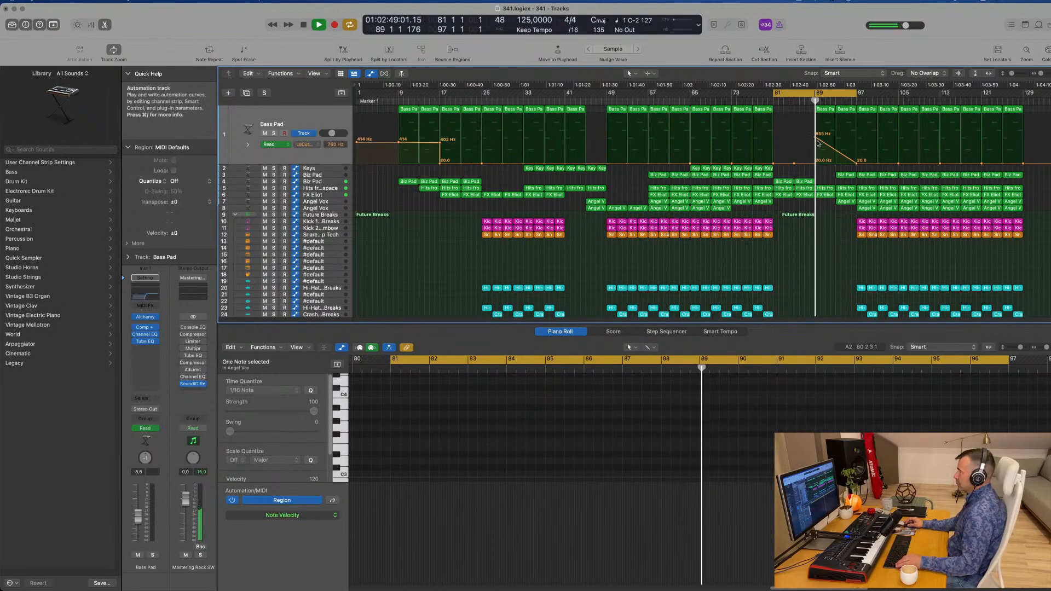
- Lower the Bass Pad's low-cut automation point at bar 89 to 240 Hz and play from that bar
click(815, 136)
drag(816, 137, 815, 143)
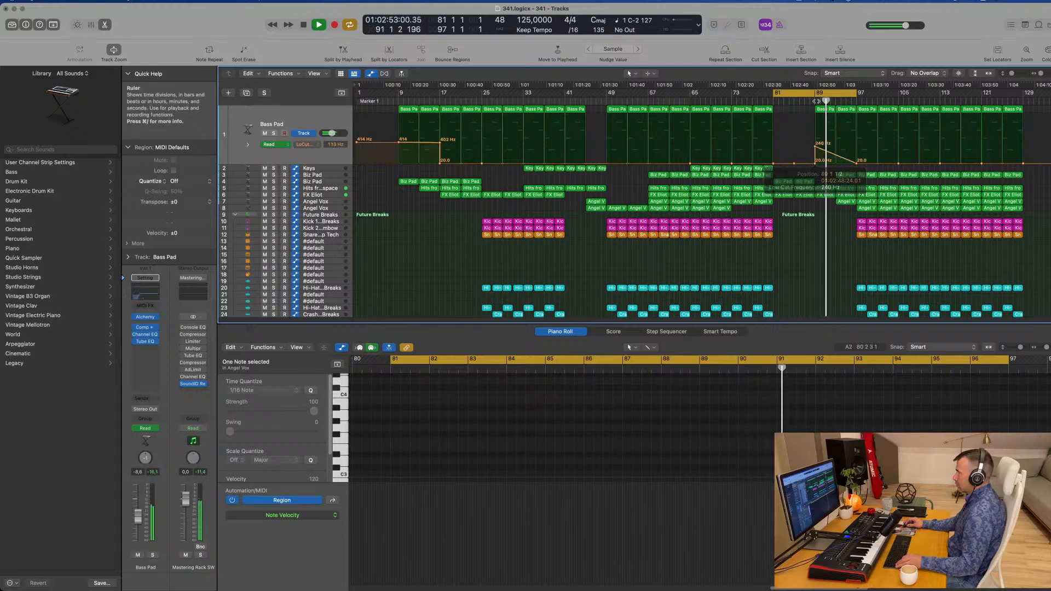
click(815, 101)
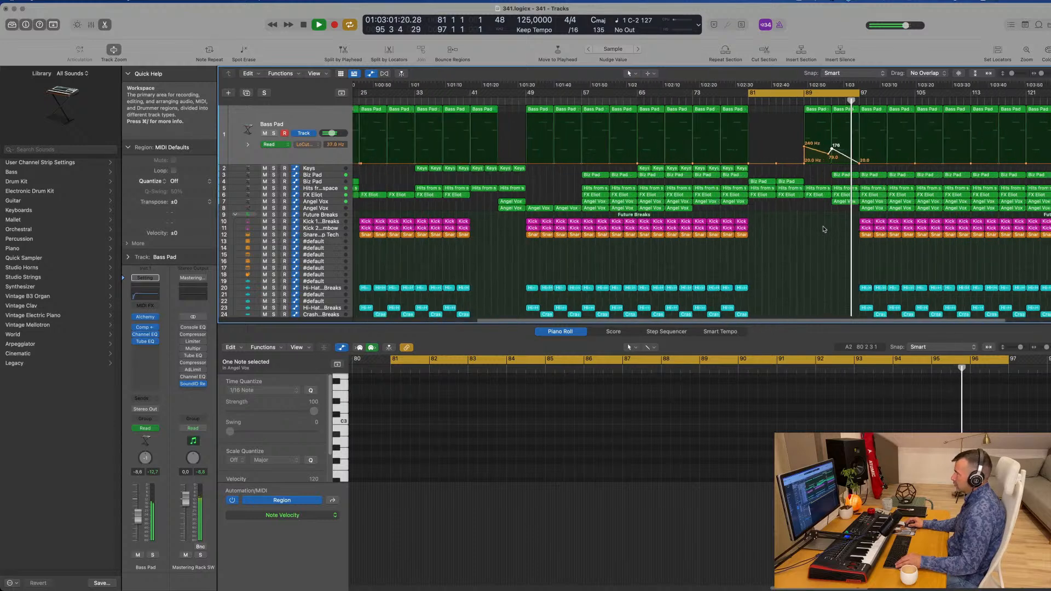
- Delete all drum and percussion regions between bars 97 and 105
scroll(871, 258, down, 2)
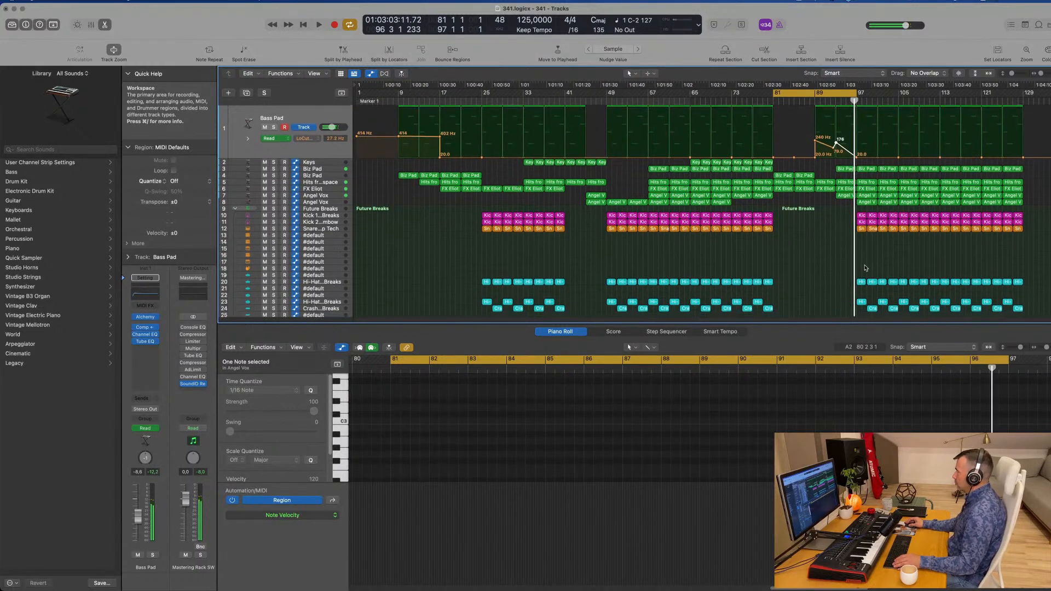
drag(853, 190, 917, 315)
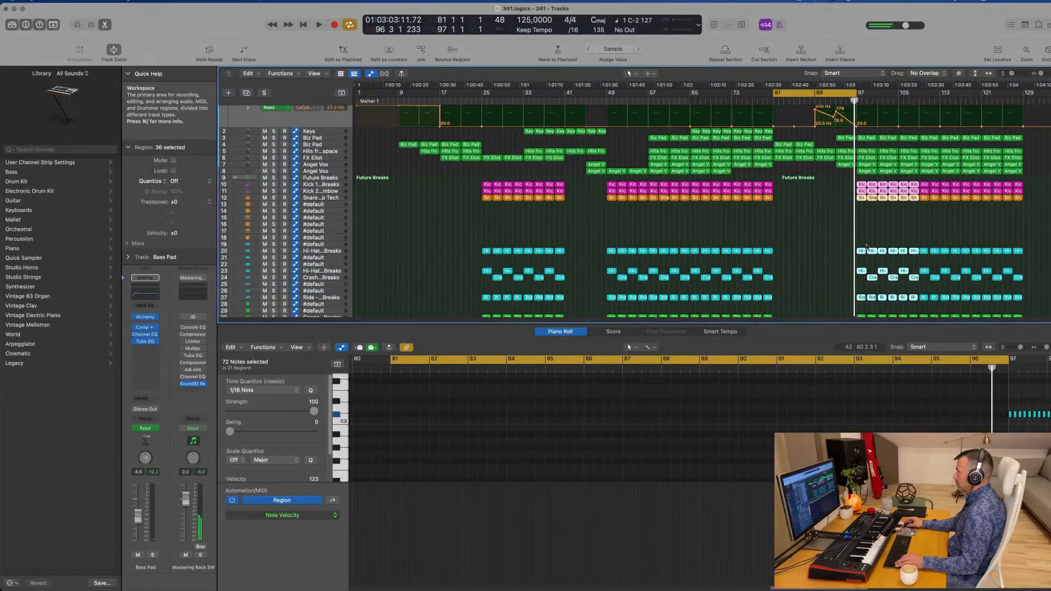
click(866, 227)
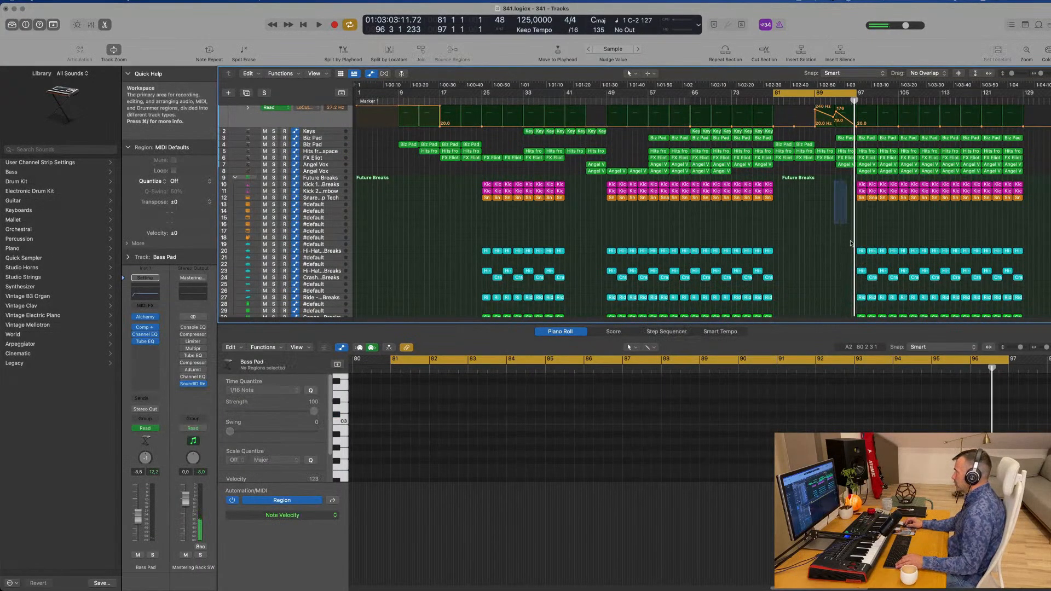
drag(851, 244, 898, 293)
key(BackSpace)
scroll(899, 293, up, 5)
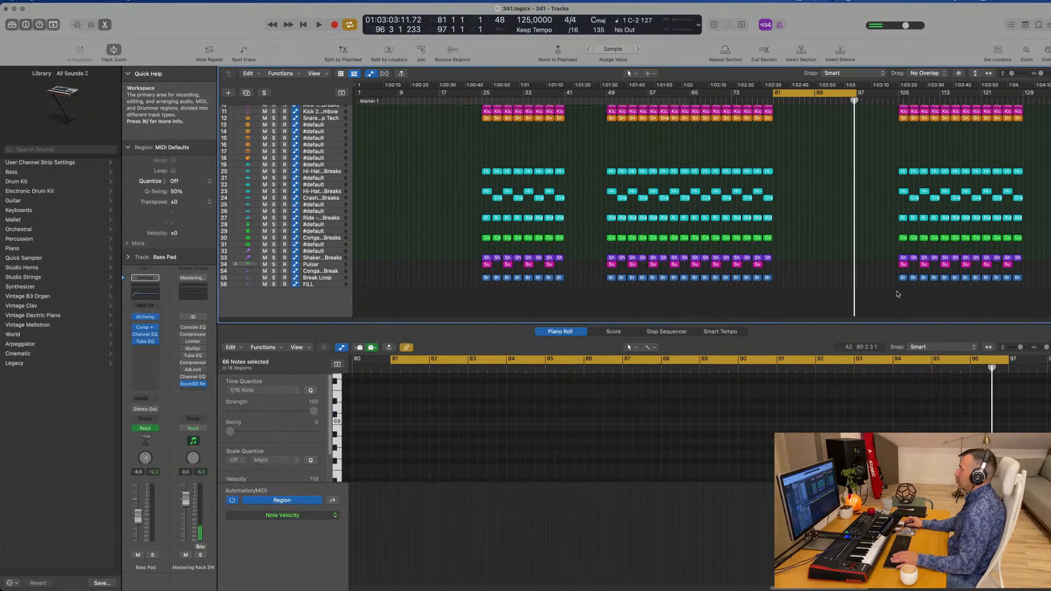
- Delete the Angel Vox regions at bars 97 and 101 on track 8 while the song plays
key(space)
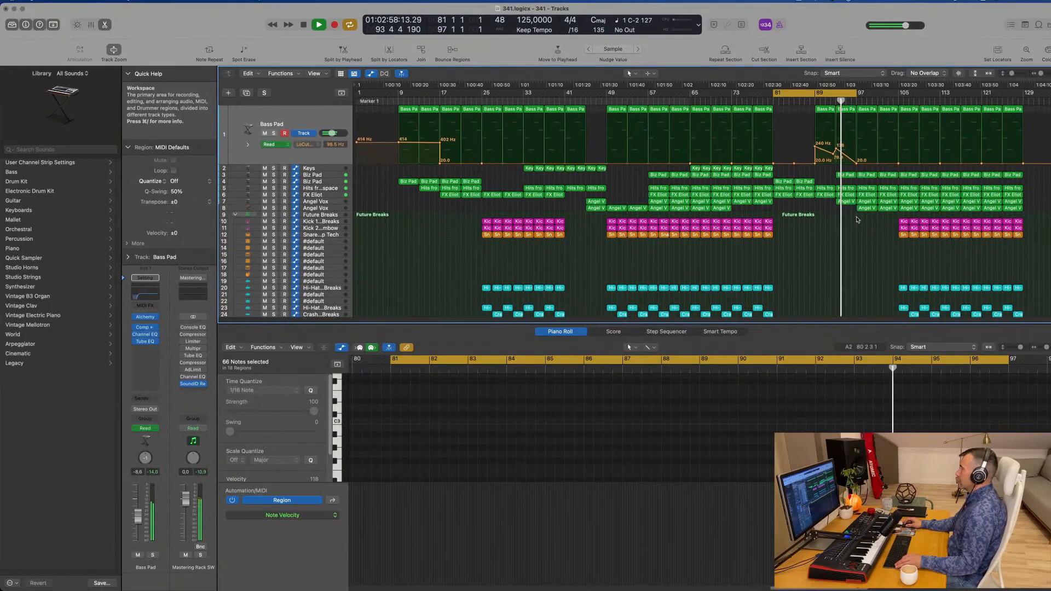
click(868, 208)
key(BackSpace)
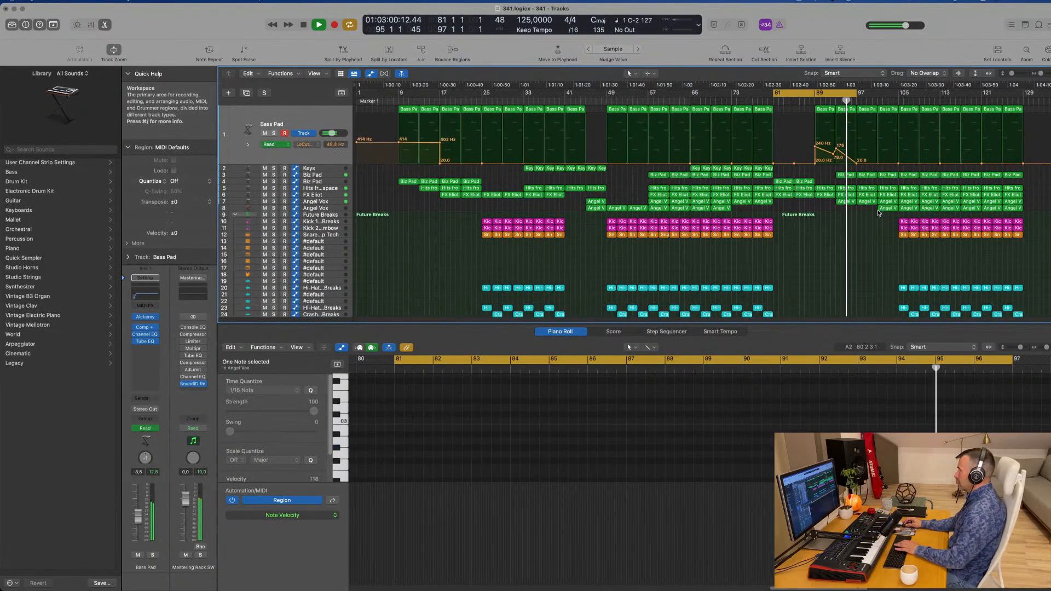
click(885, 208)
key(BackSpace)
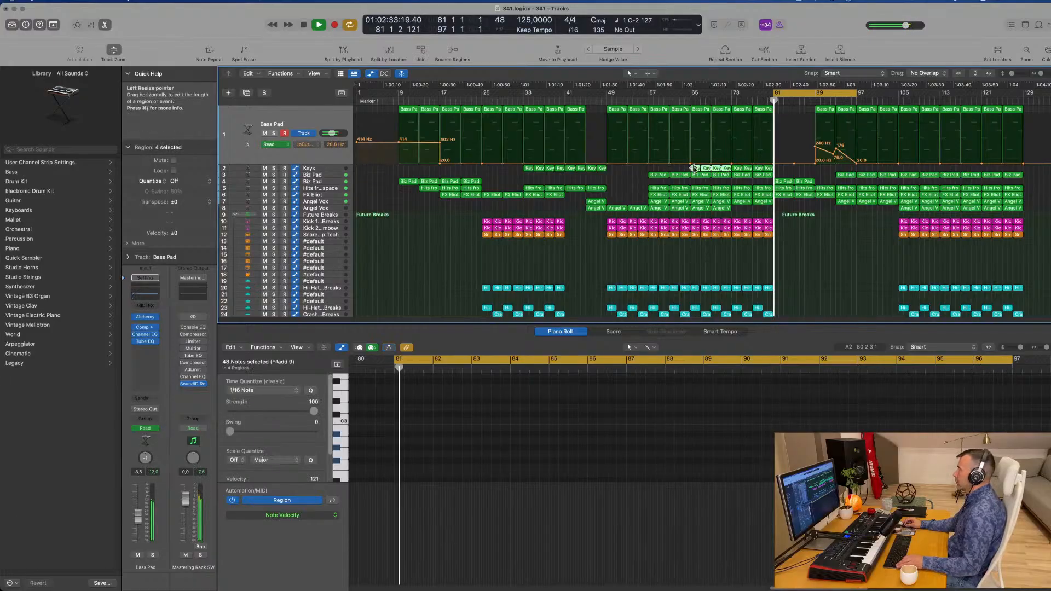
- Copy the four Keys regions starting at bar 65 to bar 97, and extend the cycle range to bar 105
drag(726, 169, 858, 168)
drag(854, 92, 898, 93)
click(851, 101)
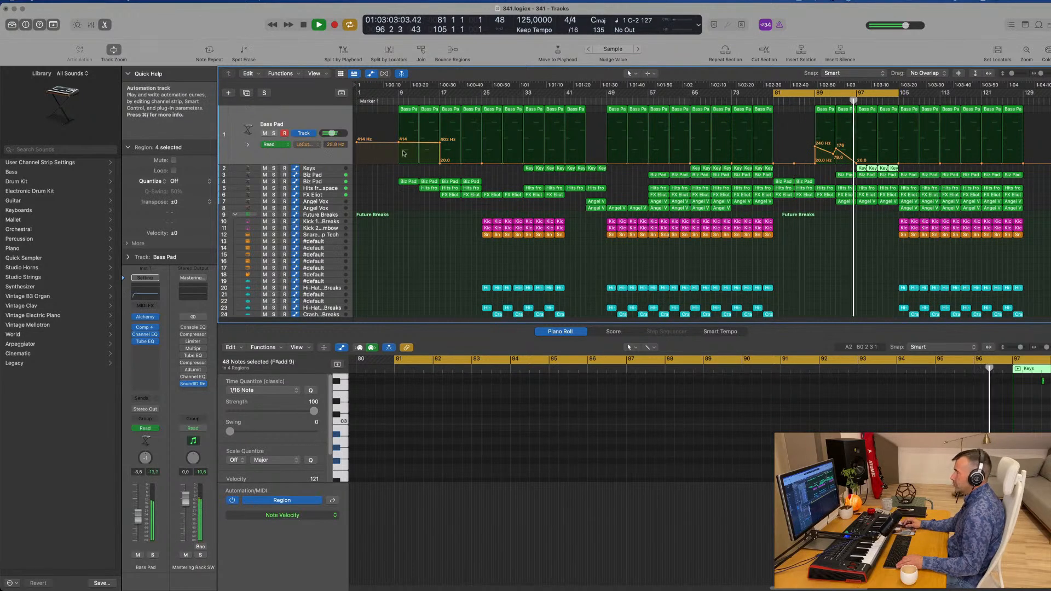
- Raise the Keys track's Cutoff automation point at bar 97 to 57.4% during playback
click(323, 168)
scroll(786, 207, up, 2)
scroll(787, 206, down, 2)
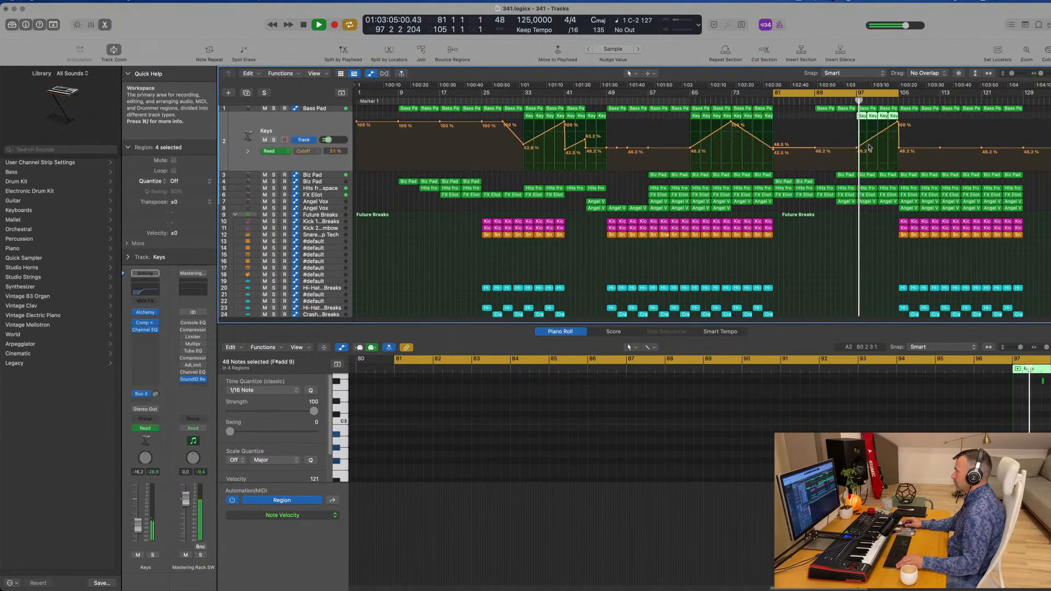
drag(857, 148, 856, 142)
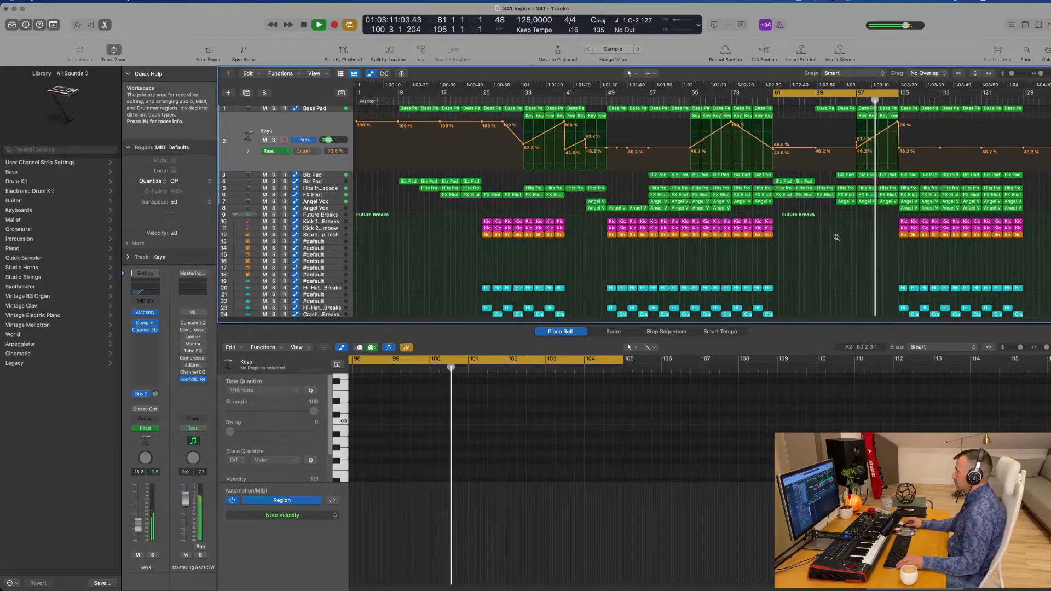
key(super+Right)
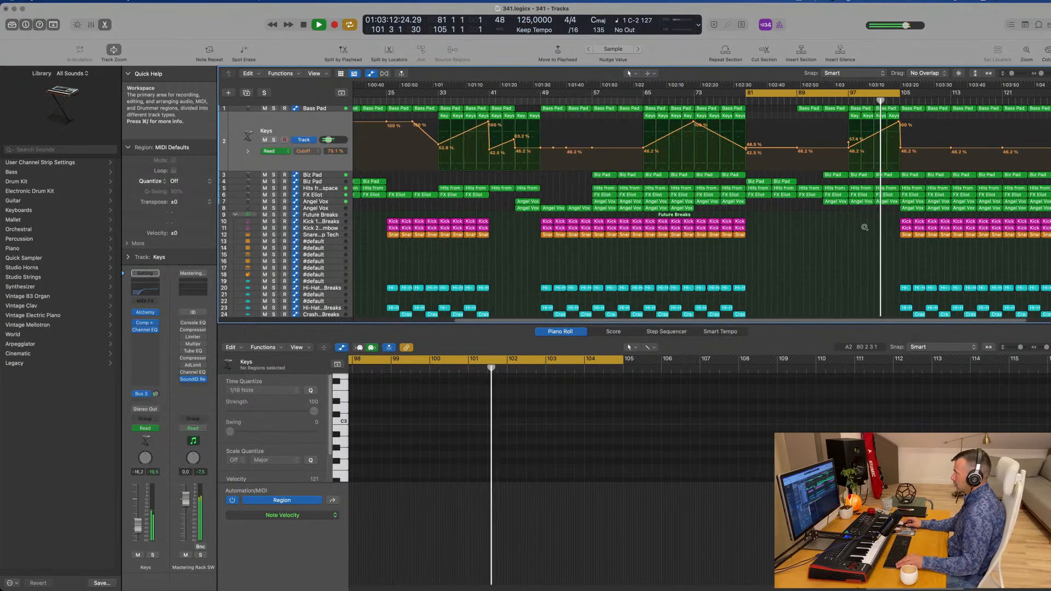
key(super+Left)
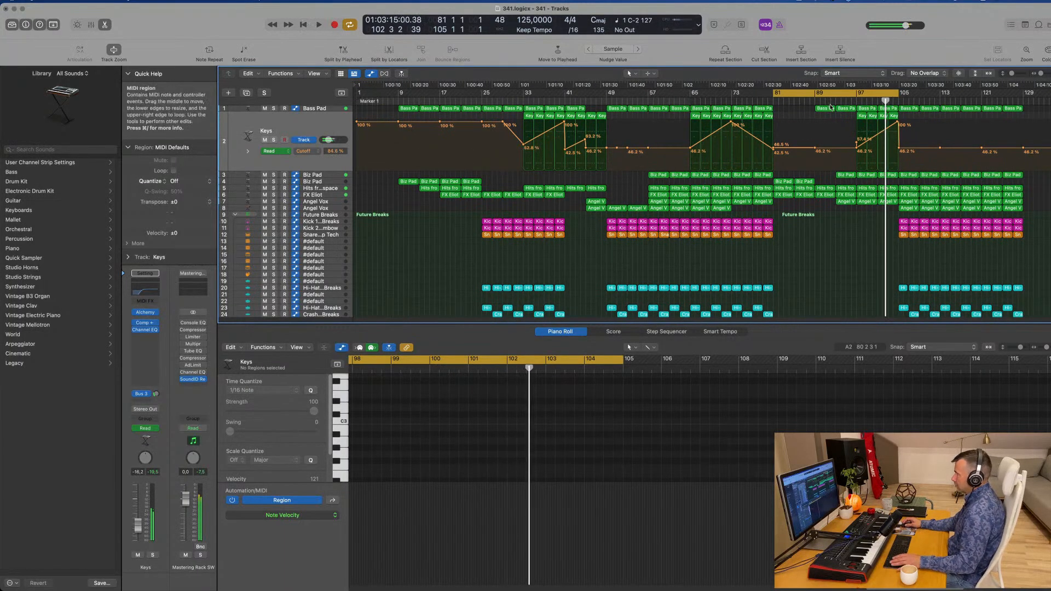
- Raise track 4's Biz Pad Cutoff automation point at bar 81 to 25.8%, auditioning from bar 81
key(space)
key(space)
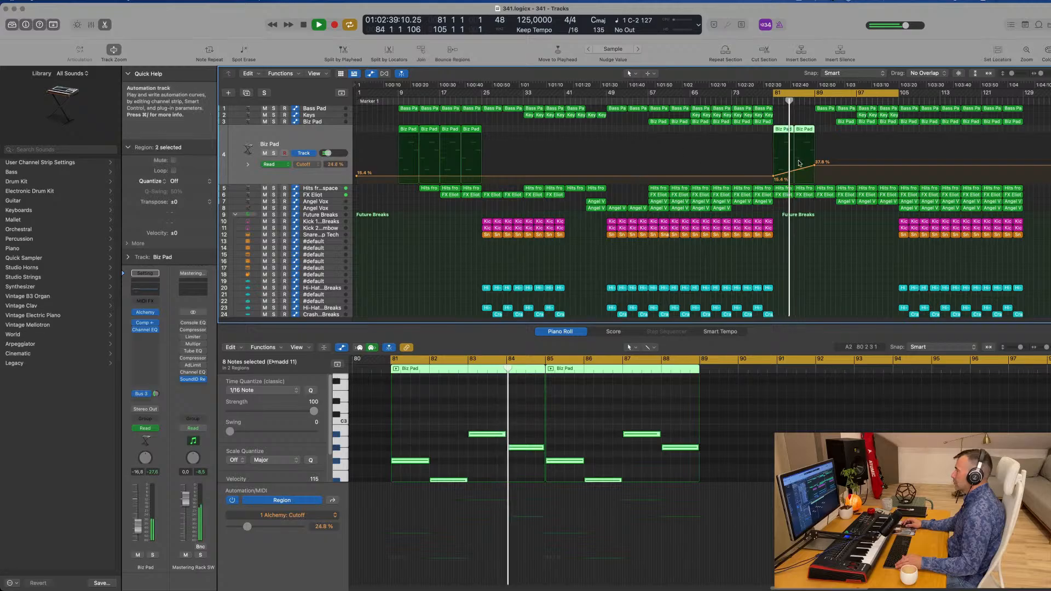
key(space)
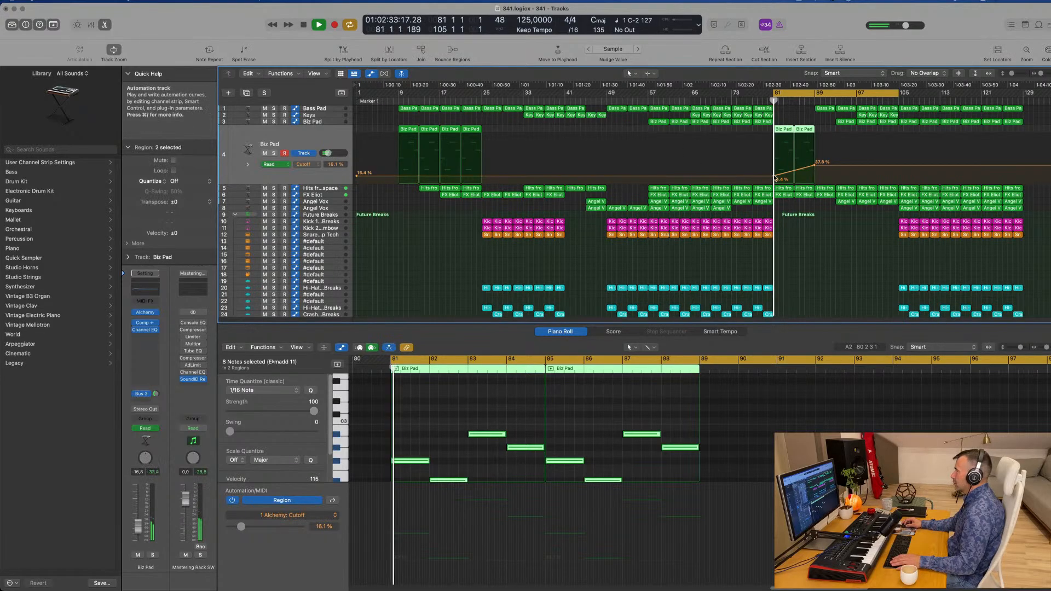
mouse_move(776, 178)
mouse_down()
mouse_move(773, 139)
mouse_move(775, 170)
mouse_up()
key(space)
key(space)
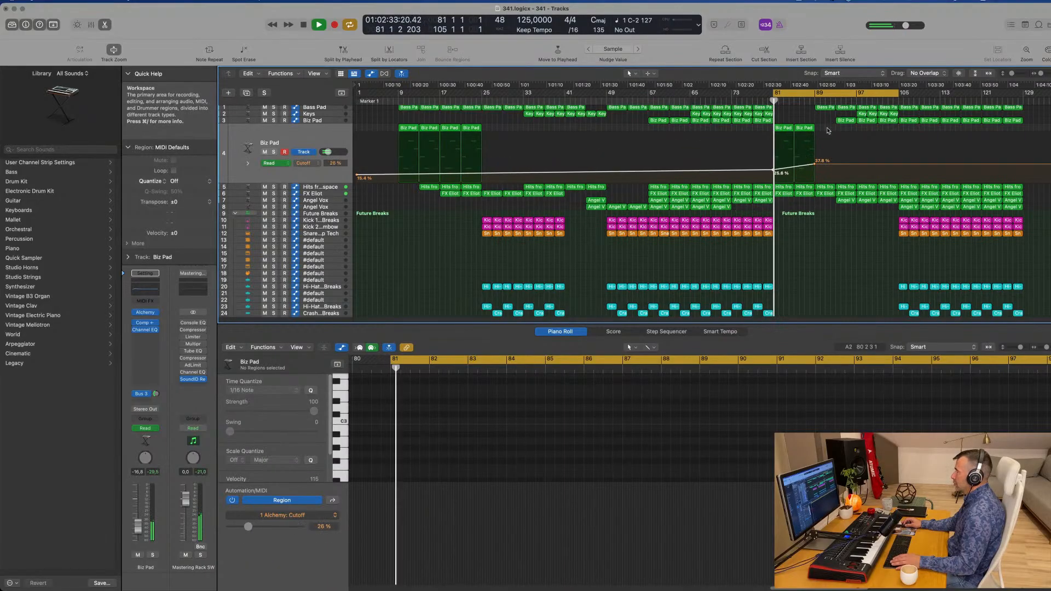
- Delete the two Biz Pad regions between bars 81 and 89 on track 4
drag(825, 132, 778, 130)
key(Delete)
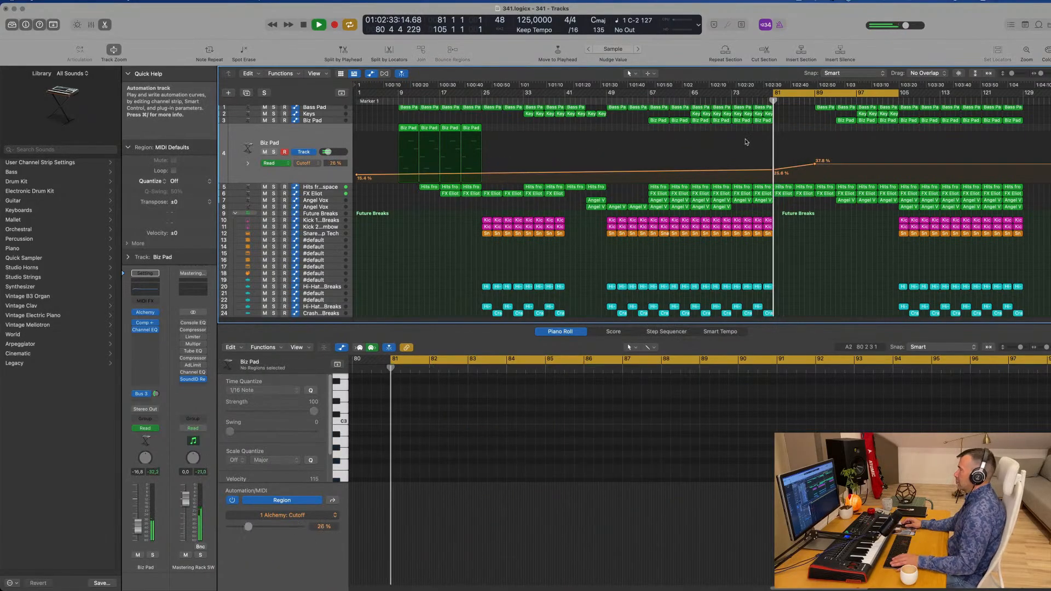
scroll(776, 142, up, 2)
scroll(776, 149, down, 2)
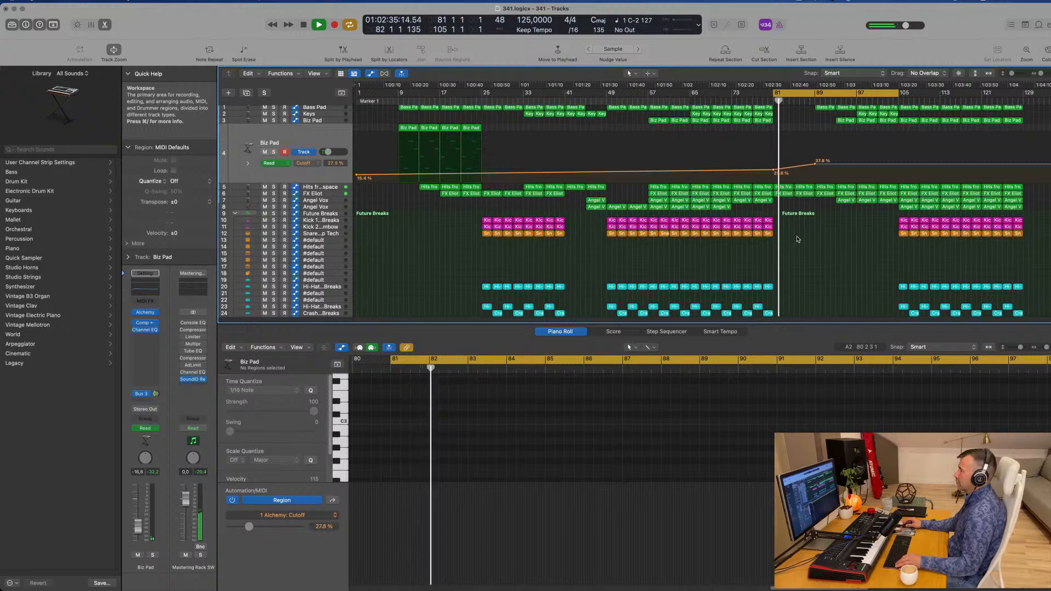
- Copy five Conga Low regions to bars 81 through 90 on the Conga track, replaying from bar 81
scroll(802, 242, down, 4)
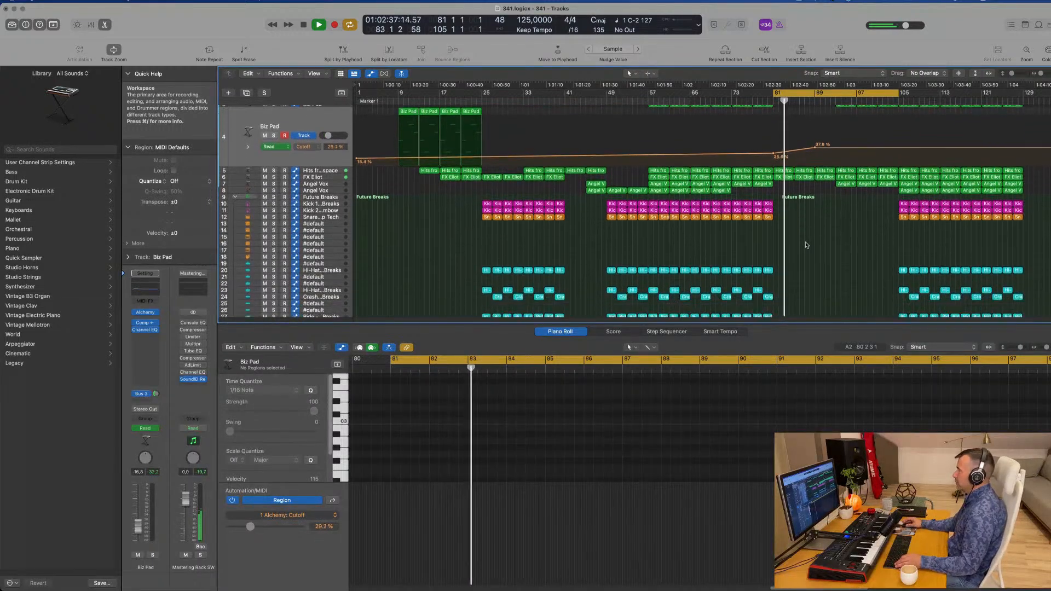
scroll(805, 246, down, 2)
key(Return)
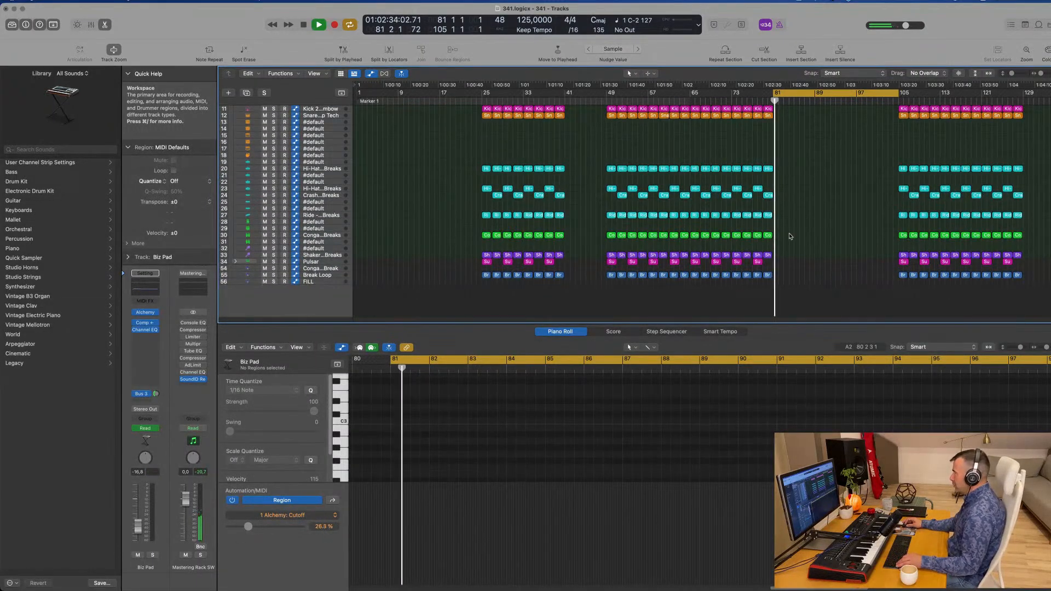
mouse_move(790, 236)
mouse_down()
mouse_move(723, 238)
mouse_move(781, 239)
mouse_up()
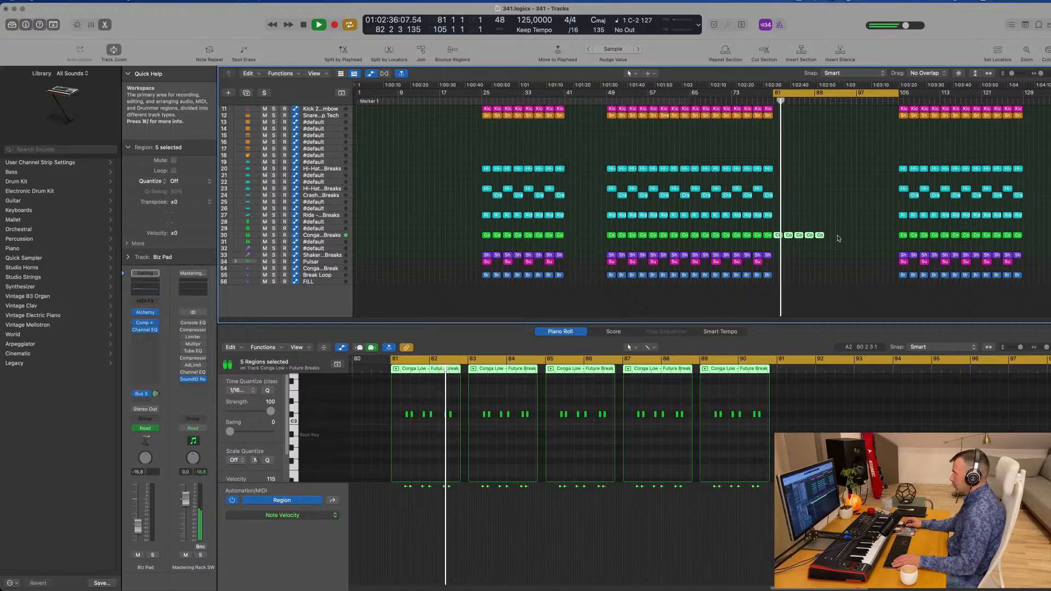
- Delete the five Conga Low copies from bar 81 and copy Shaker, Sub Kick and Break Loop regions into bars 81 to 89
key(Delete)
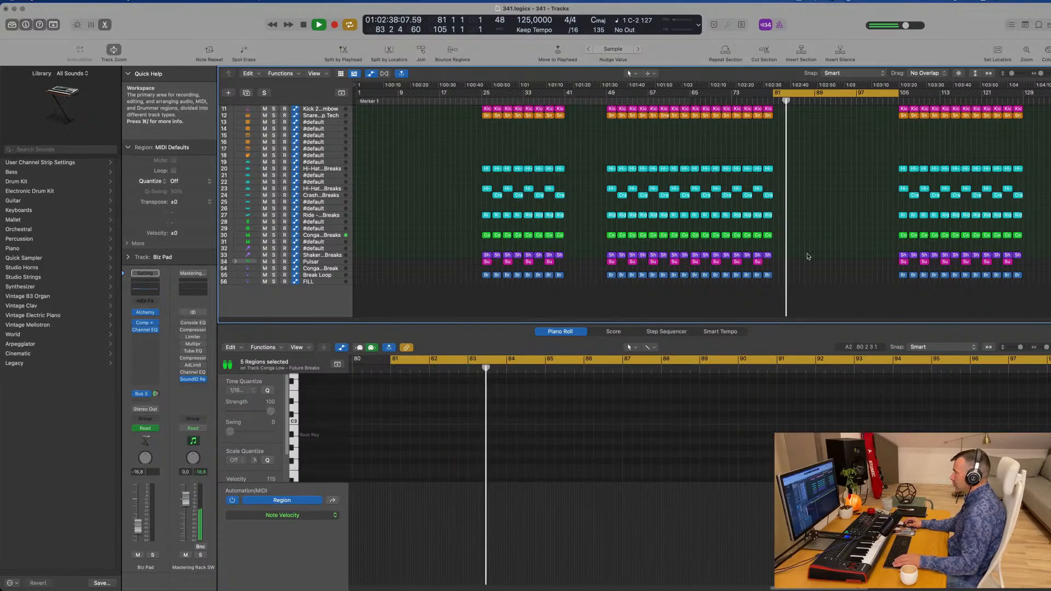
mouse_move(793, 253)
mouse_down()
mouse_move(734, 276)
mouse_move(739, 254)
mouse_move(804, 254)
mouse_up()
key(Return)
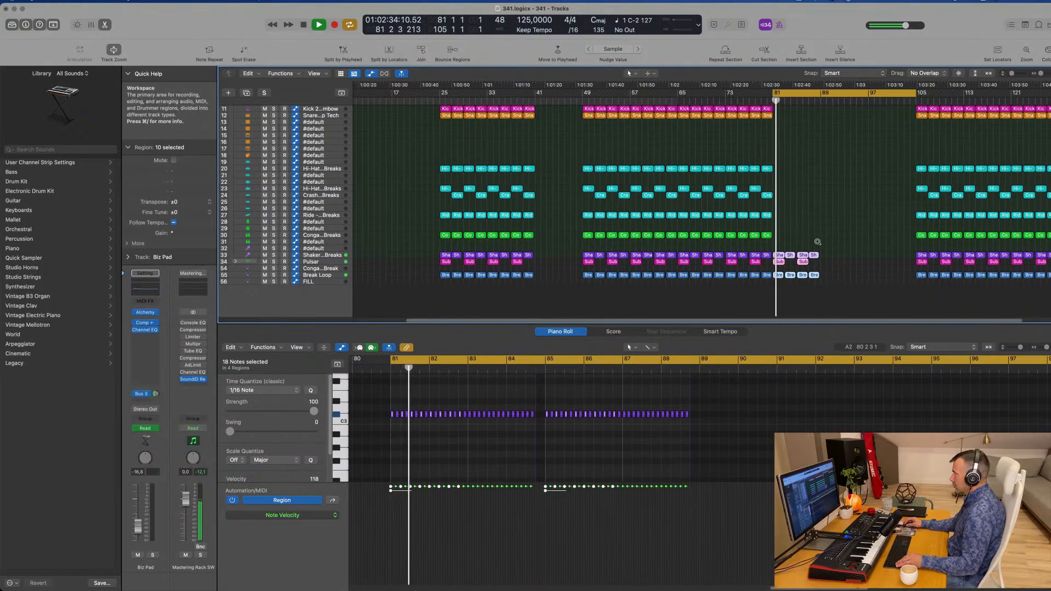
- Delete the copied Sub Kick, Break Loop and Shaker regions between bars 81 and 89, replaying from bar 81
click(828, 267)
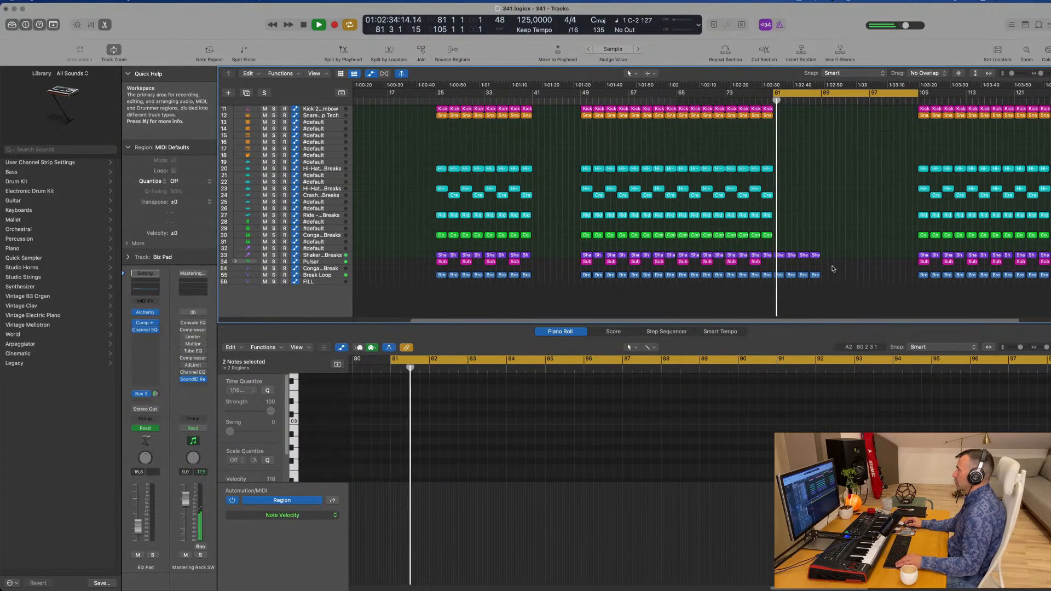
drag(828, 272, 778, 282)
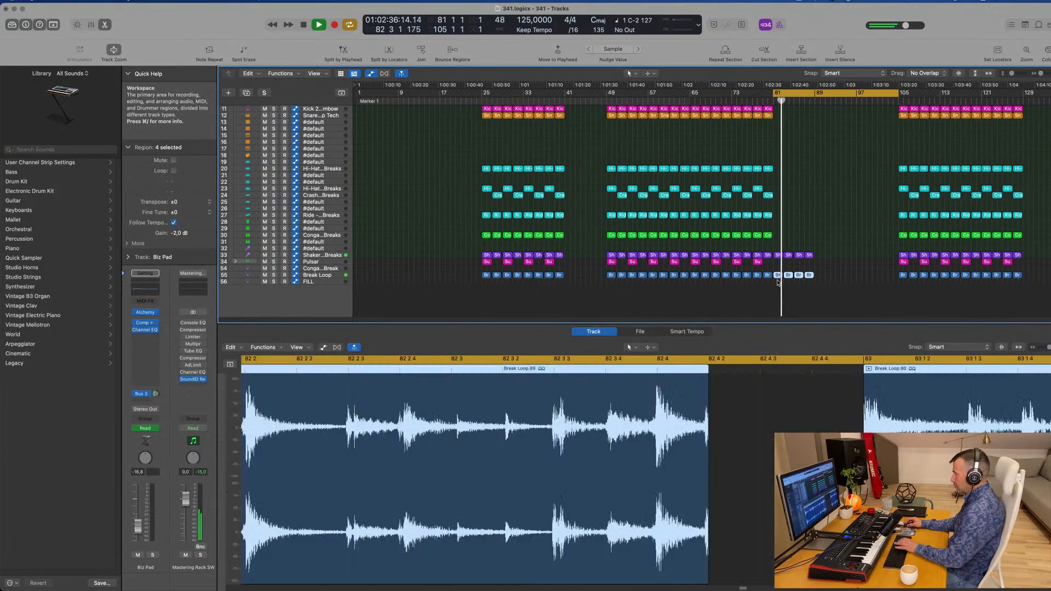
key(BackSpace)
key(Return)
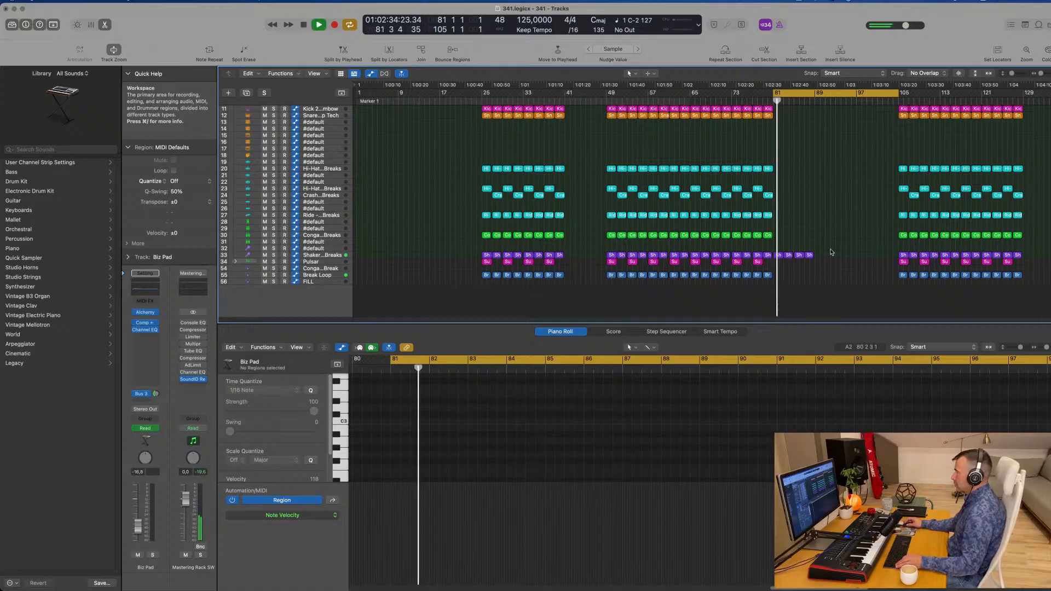
drag(810, 255, 777, 256)
key(BackSpace)
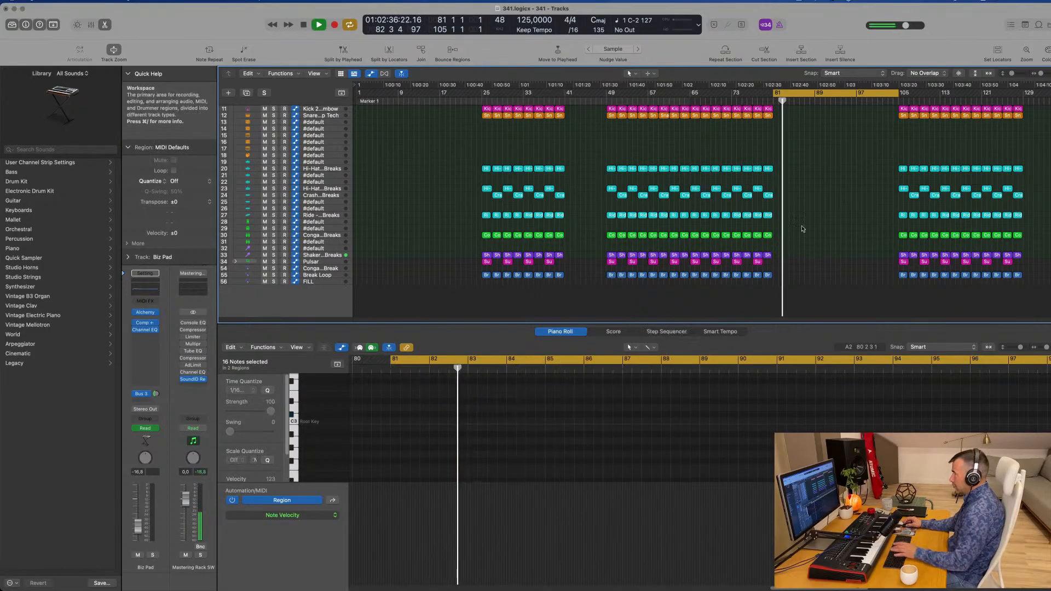
- Audition four Hi-Hat Closed 2 regions copied to bars 81 to 89, delete them and stop playback
mouse_move(798, 169)
mouse_down()
mouse_move(734, 170)
mouse_move(778, 174)
mouse_up()
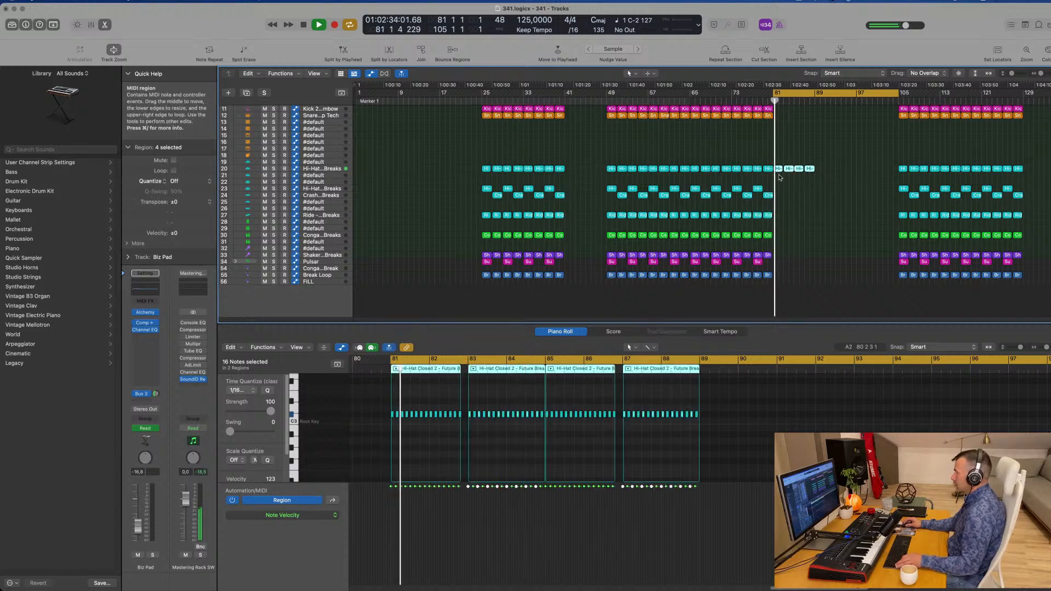
scroll(803, 199, up, 3)
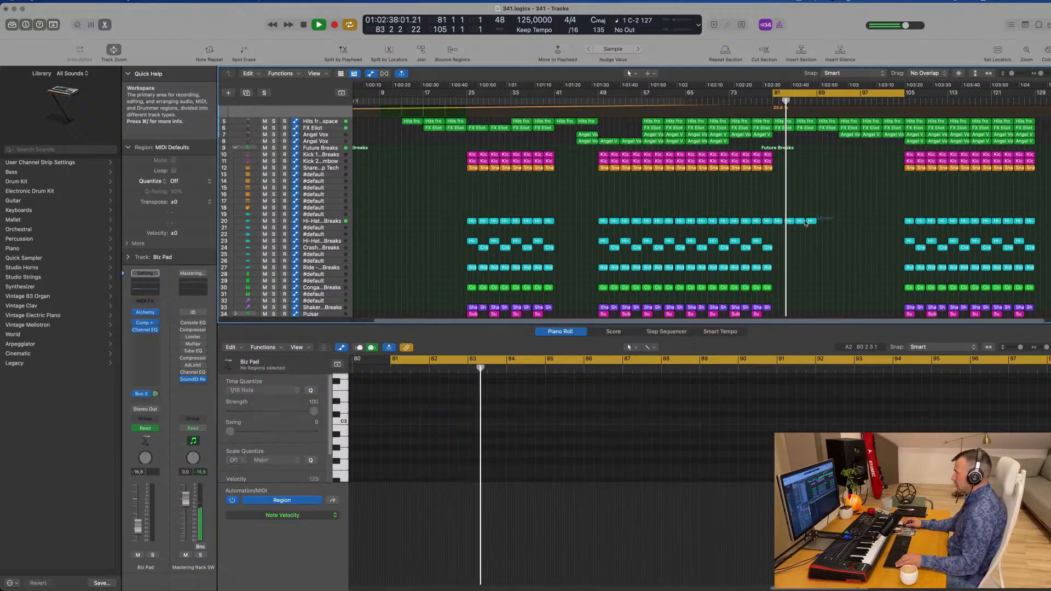
key(Delete)
key(space)
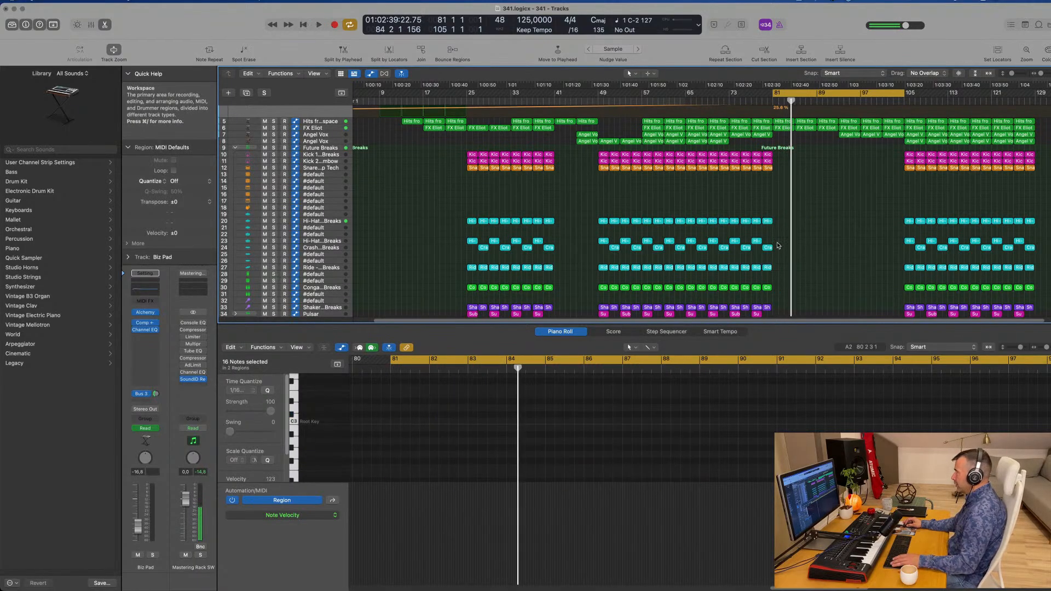
- Copy two Hi-Hat Open 2 and two Crash 1 regions into bars 81 to 89 and play from bar 81
key(space)
mouse_move(778, 243)
mouse_down()
mouse_move(736, 241)
mouse_move(778, 241)
mouse_up()
scroll(805, 231, up, 3)
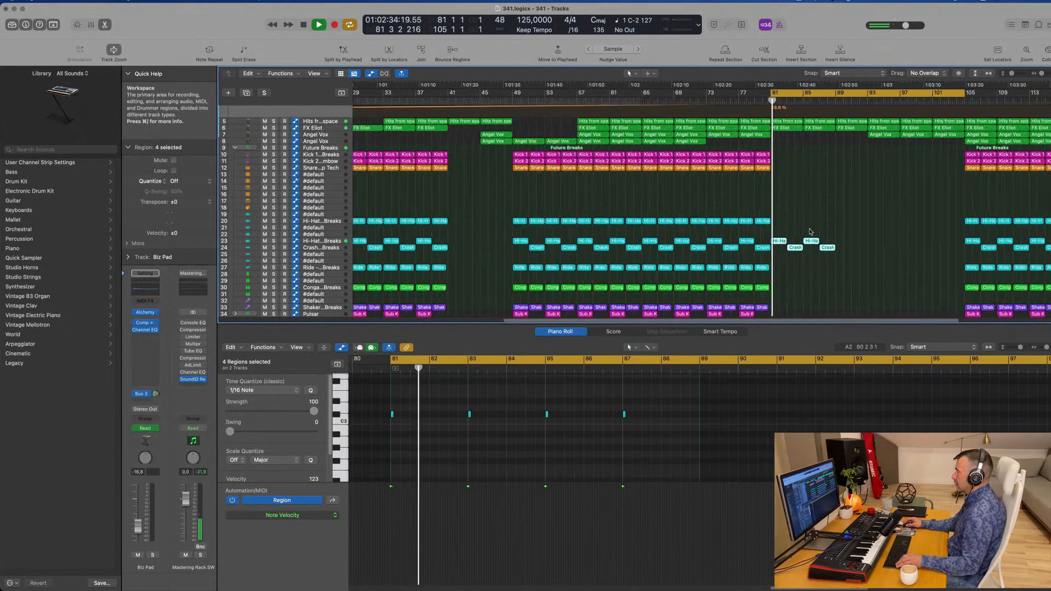
scroll(811, 230, down, 3)
scroll(811, 230, up, 3)
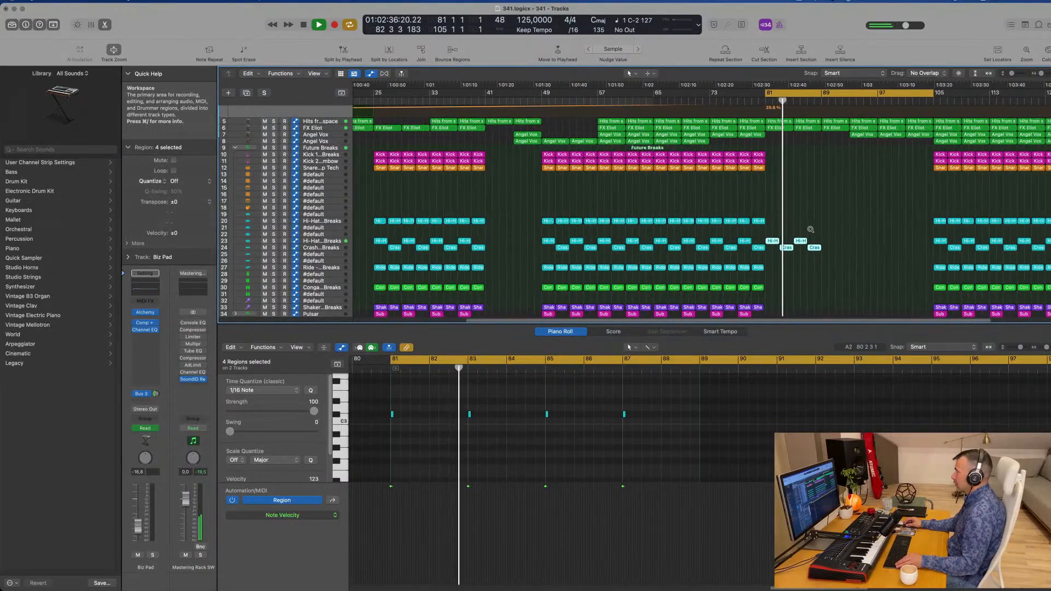
scroll(811, 230, down, 3)
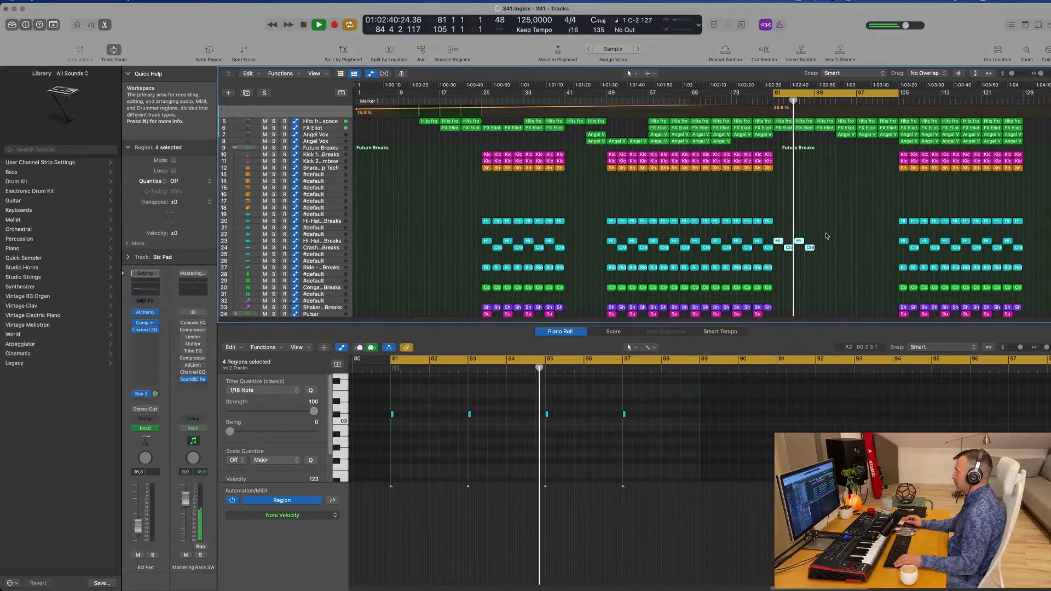
- Delete the copied Crash 1 regions after bar 81 and repeat the Hi-Hat Open 2 regions to fill bars 81 to 97
click(796, 255)
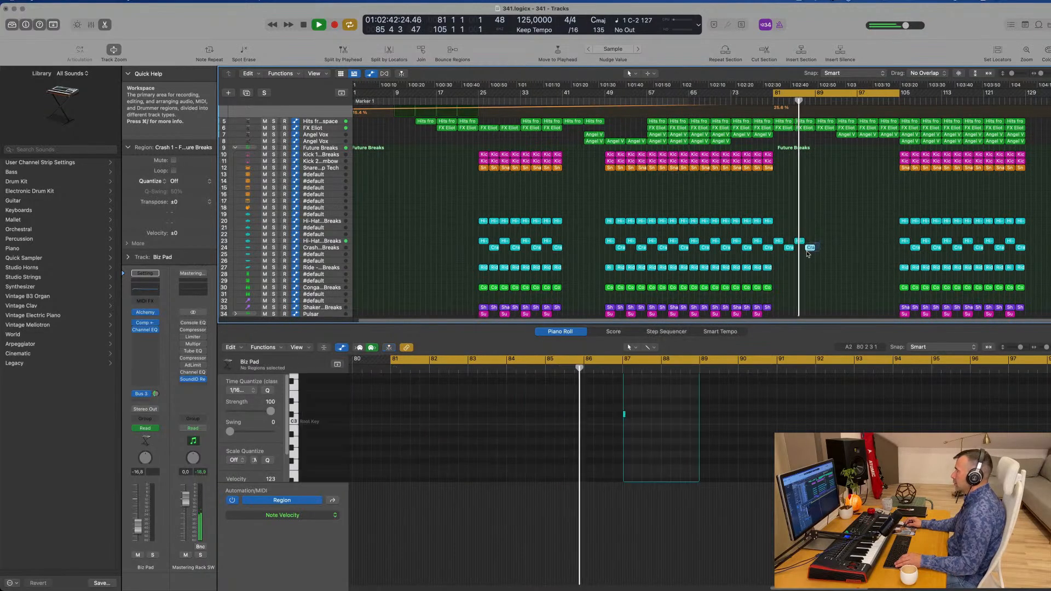
drag(796, 255, 775, 242)
key(BackSpace)
key(super+r)
scroll(799, 231, up, 2)
scroll(799, 231, down, 2)
key(super+r)
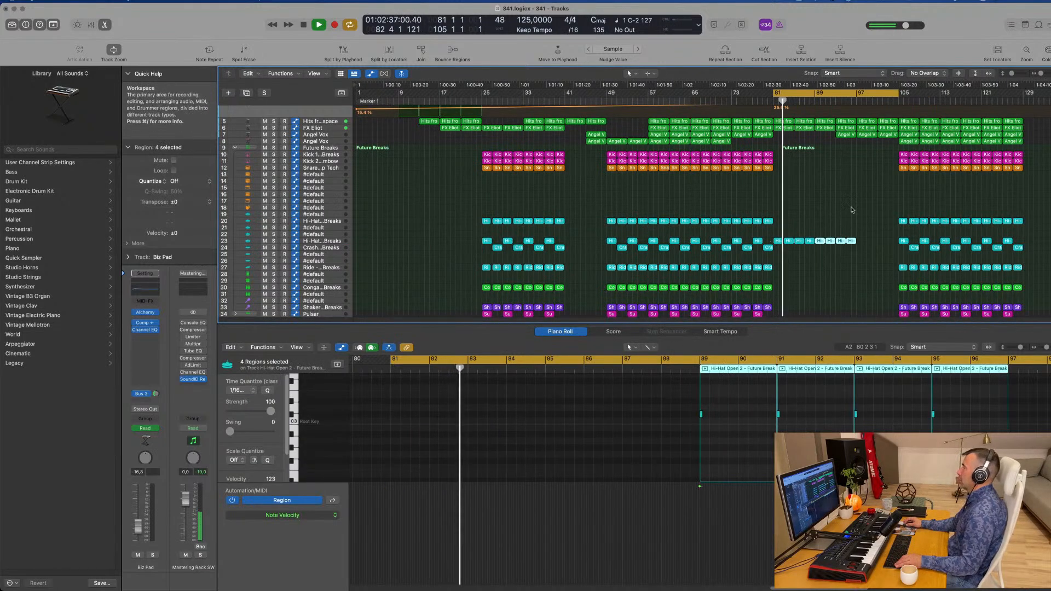
- Delete the Hi-Hat Open 2 regions between bars 89 and 97 during playback
click(846, 216)
scroll(855, 217, up, 1)
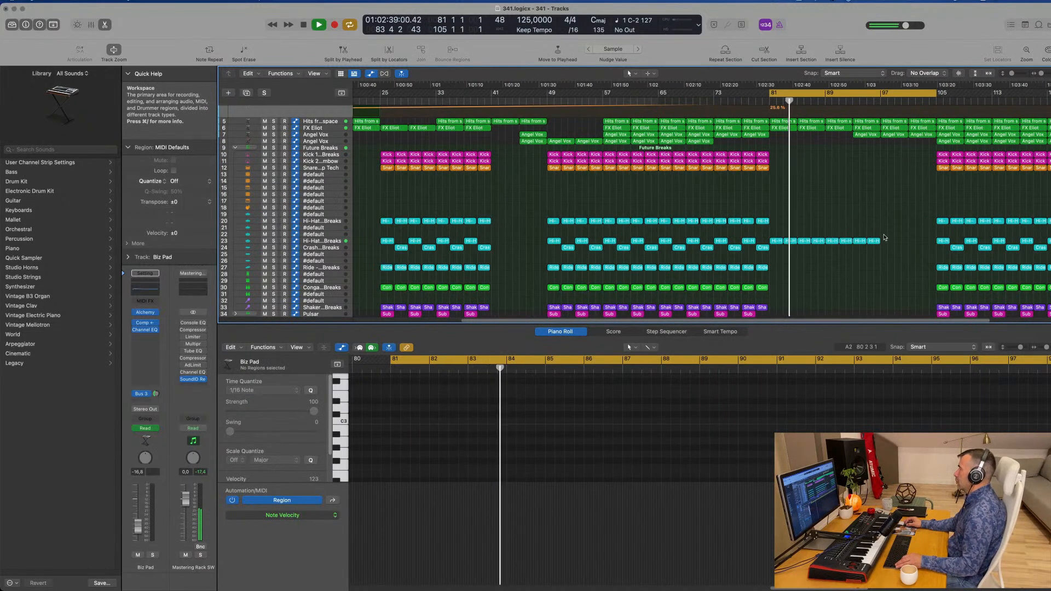
drag(884, 219, 860, 245)
key(BackSpace)
scroll(825, 209, up, 3)
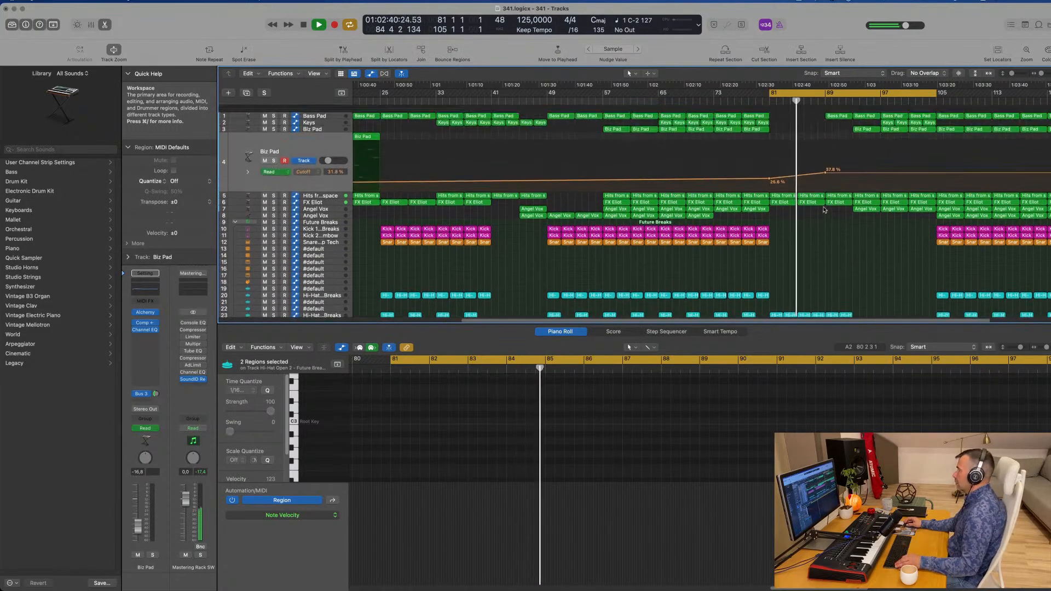
scroll(821, 219, up, 1)
scroll(819, 227, down, 3)
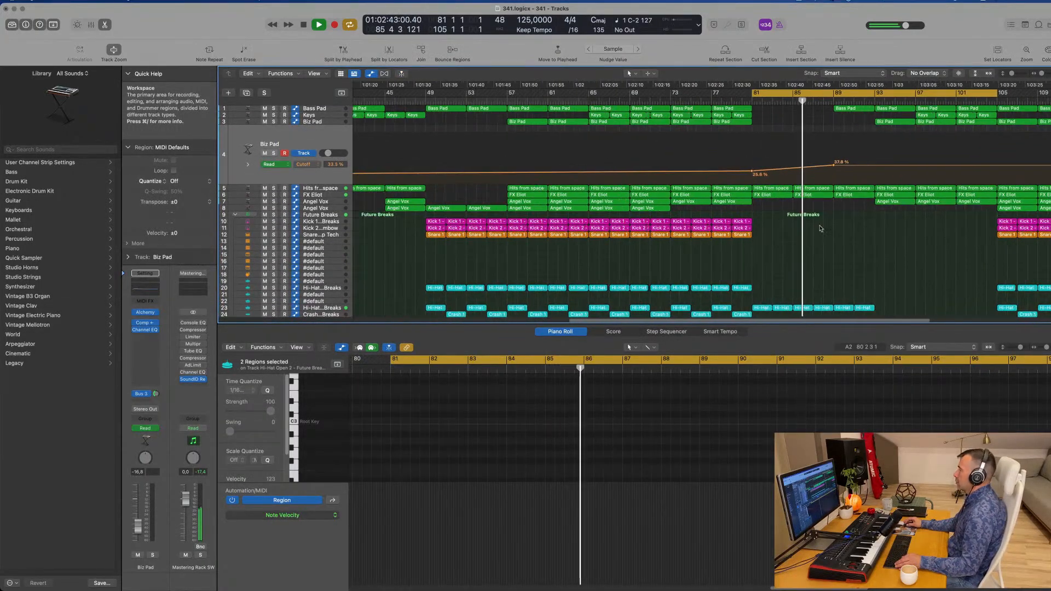
scroll(820, 227, down, 3)
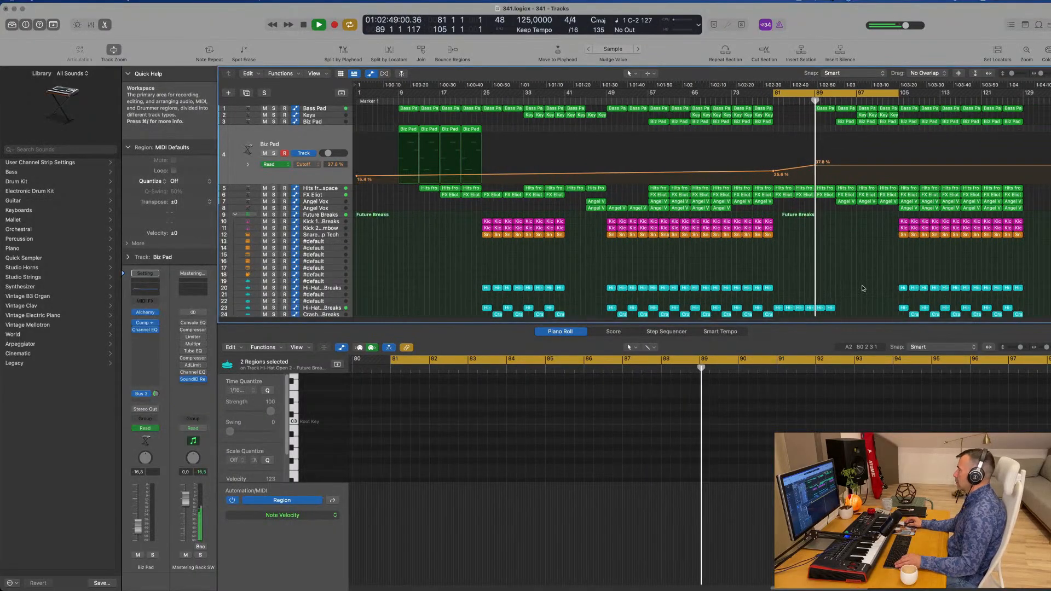
scroll(844, 294, down, 2)
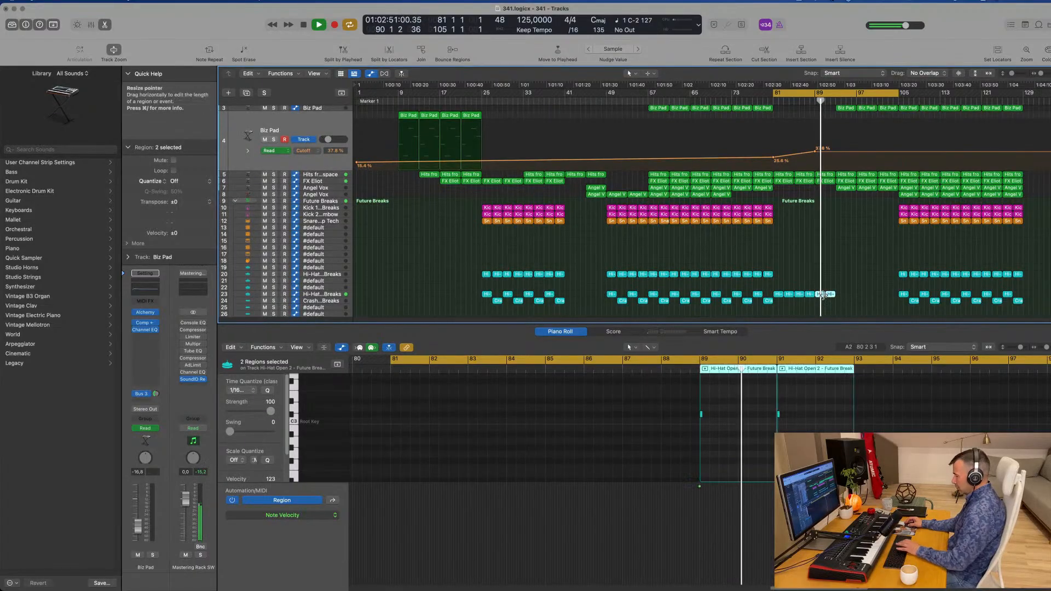
- Copy one Kick 1 region and one Sub Kick 1 region to bar 89 on their own tracks
drag(904, 208, 821, 210)
key(e)
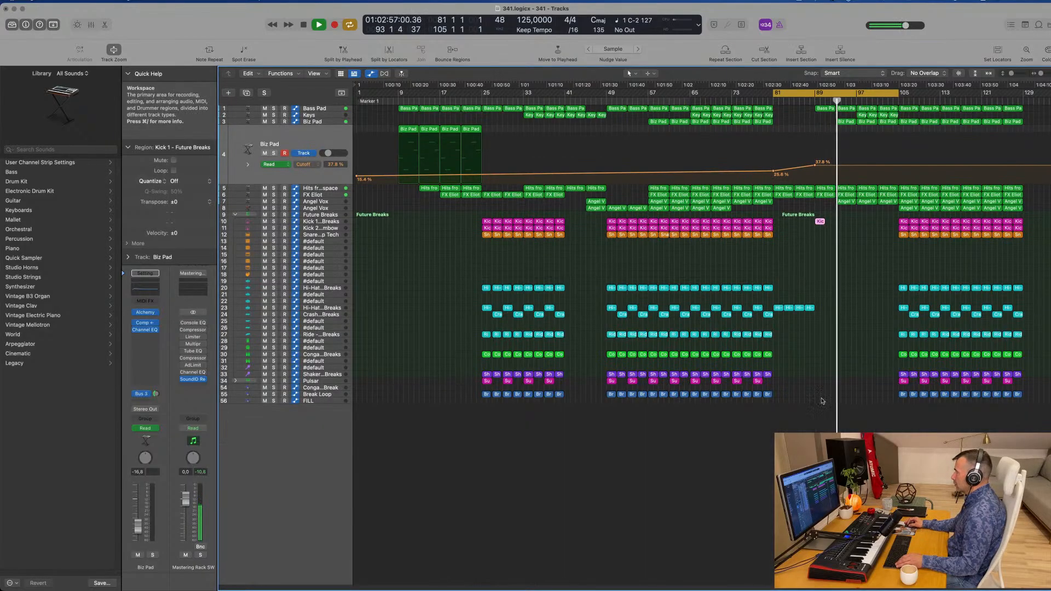
drag(758, 383, 820, 383)
- Open the Kick 1 region at bar 89 for note editing and delete all its notes except the first
click(813, 98)
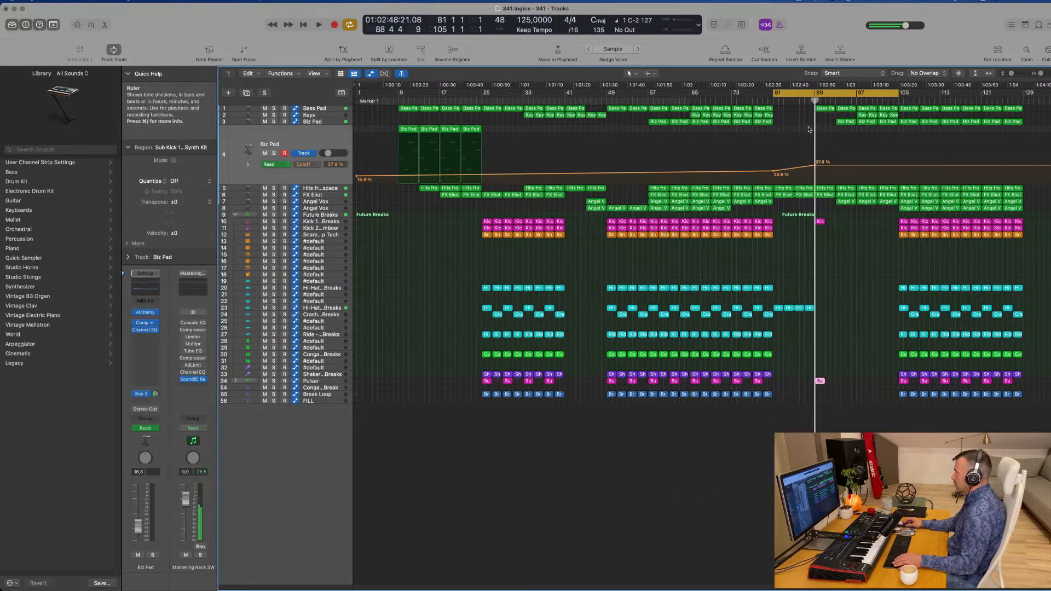
click(821, 222)
key(space)
double_click(821, 222)
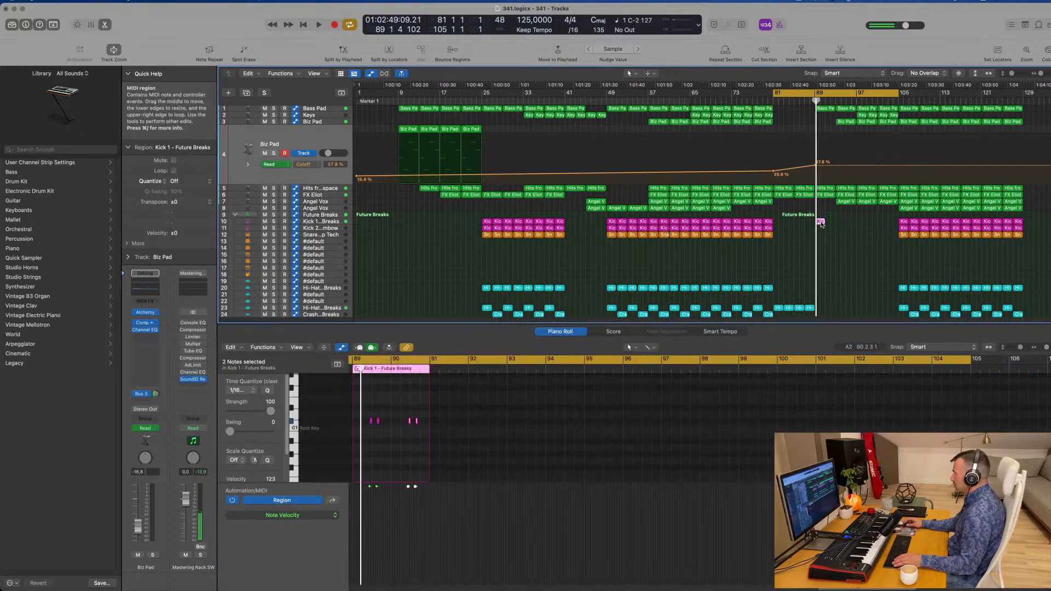
scroll(418, 427, right, 2)
scroll(425, 422, left, 5)
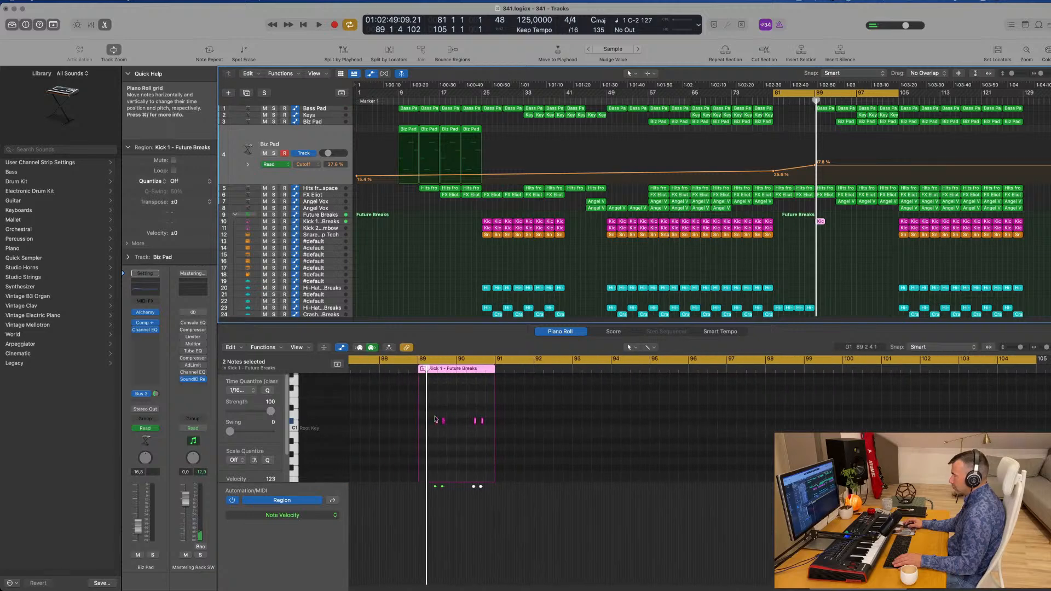
mouse_move(448, 412)
mouse_down()
mouse_move(427, 432)
mouse_move(493, 442)
mouse_move(422, 425)
mouse_up()
key(BackSpace)
- Play the breakdown from bar 81 and the entry at bar 89 to check the single kick hit
key(space)
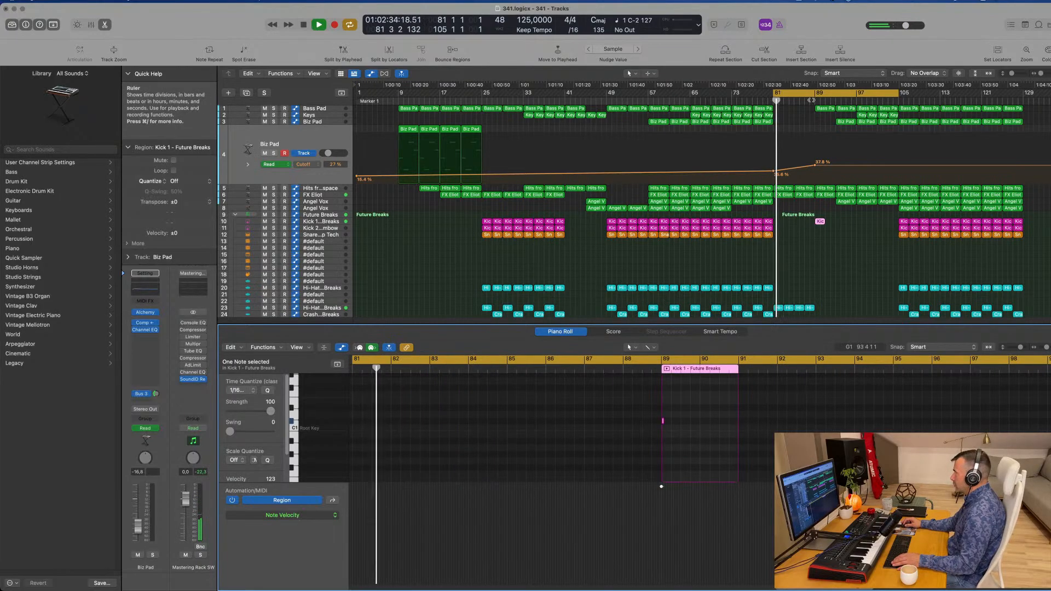
click(811, 100)
scroll(808, 114, up, 3)
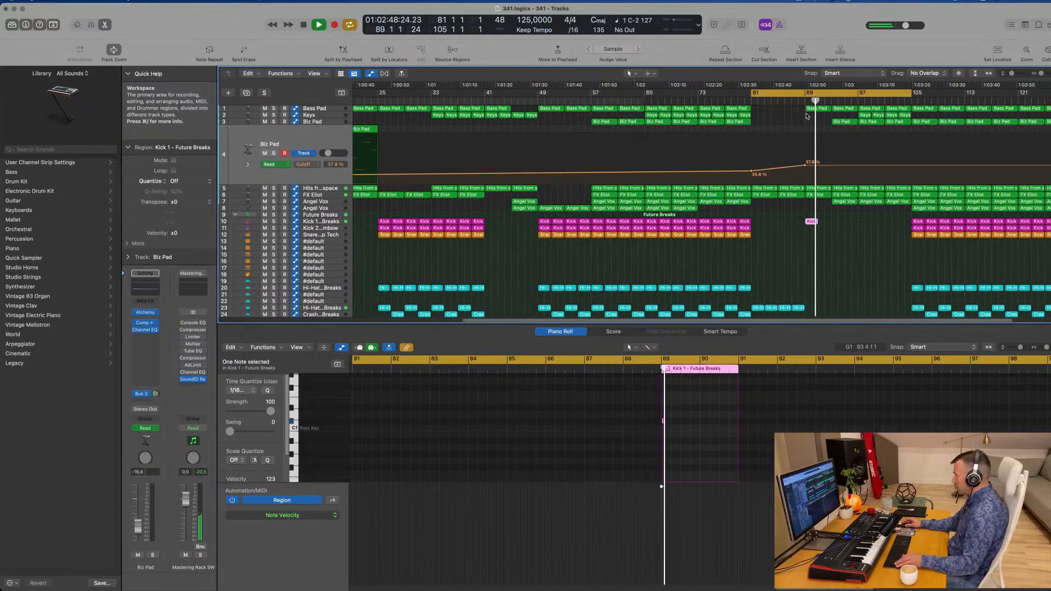
scroll(806, 116, down, 5)
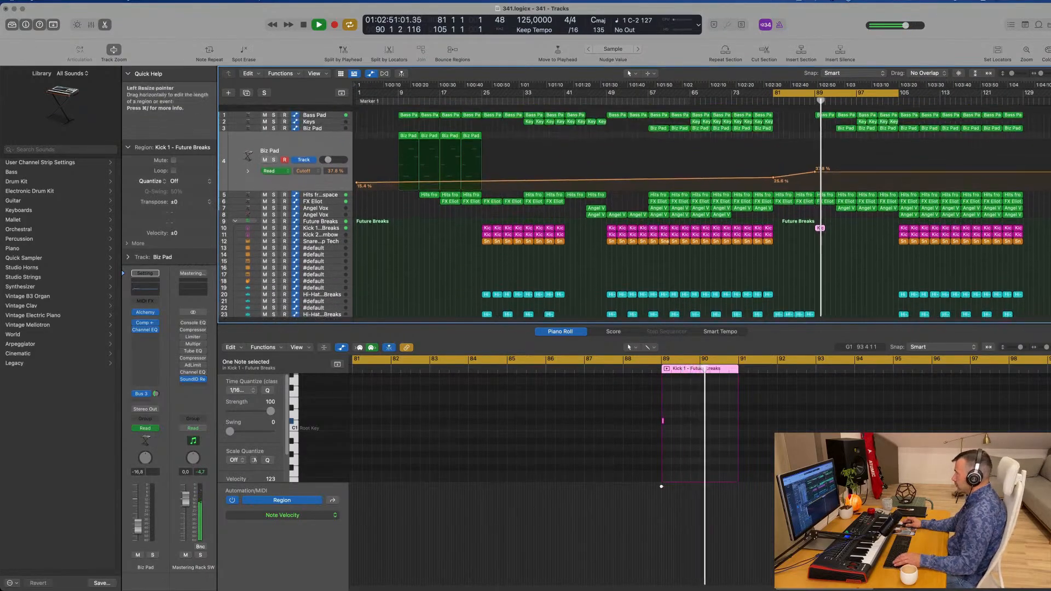
scroll(817, 117, down, 1)
key(Return)
scroll(821, 143, up, 4)
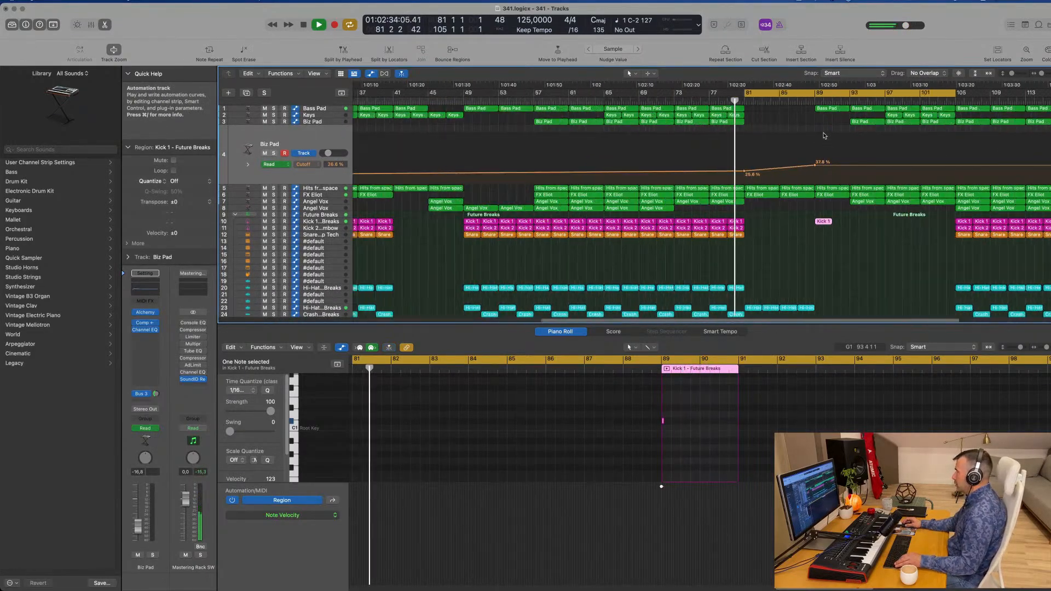
- Copy a Crash 1 region to bar 89 on the Crash track and replay from bar 89
click(803, 101)
scroll(699, 236, down, 3)
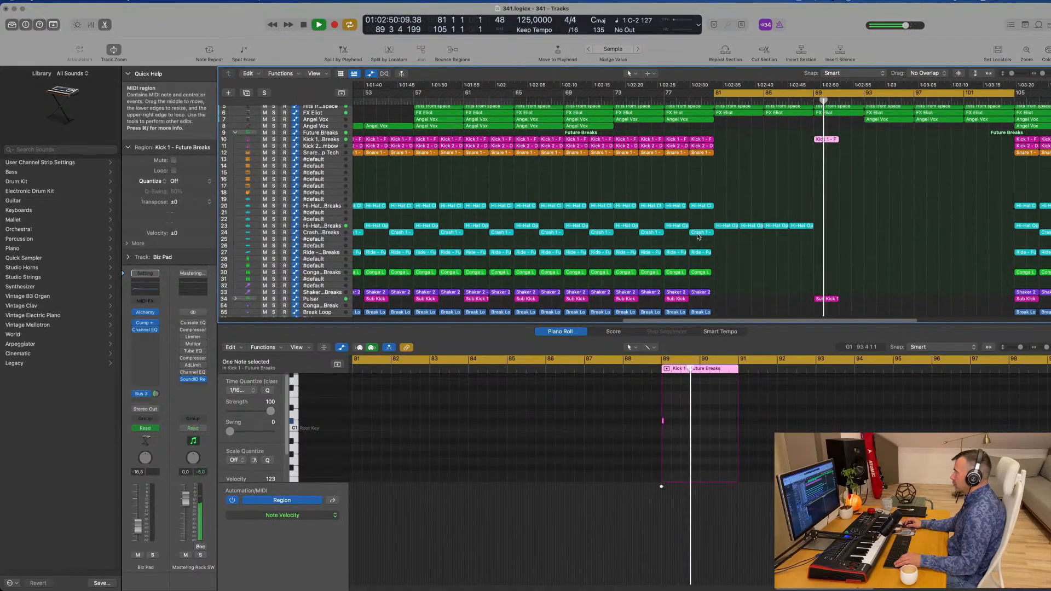
drag(698, 236, 825, 236)
click(810, 104)
scroll(814, 147, down, 2)
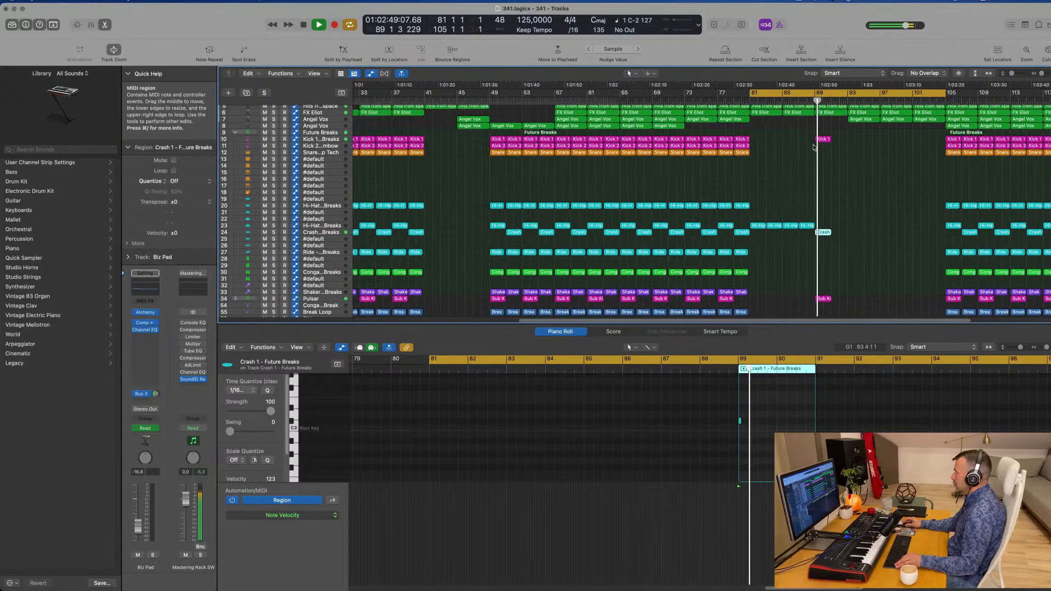
- Copy the Kick 1, Crash 1 and Sub Kick regions from bar 89 to bar 93
scroll(814, 147, down, 3)
scroll(835, 218, up, 3)
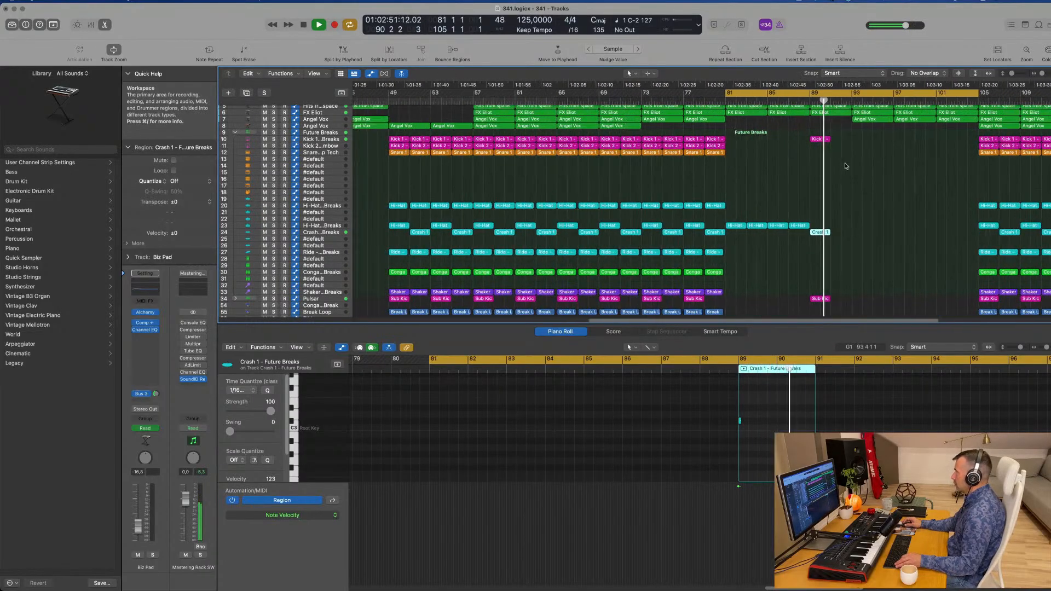
drag(846, 140, 820, 305)
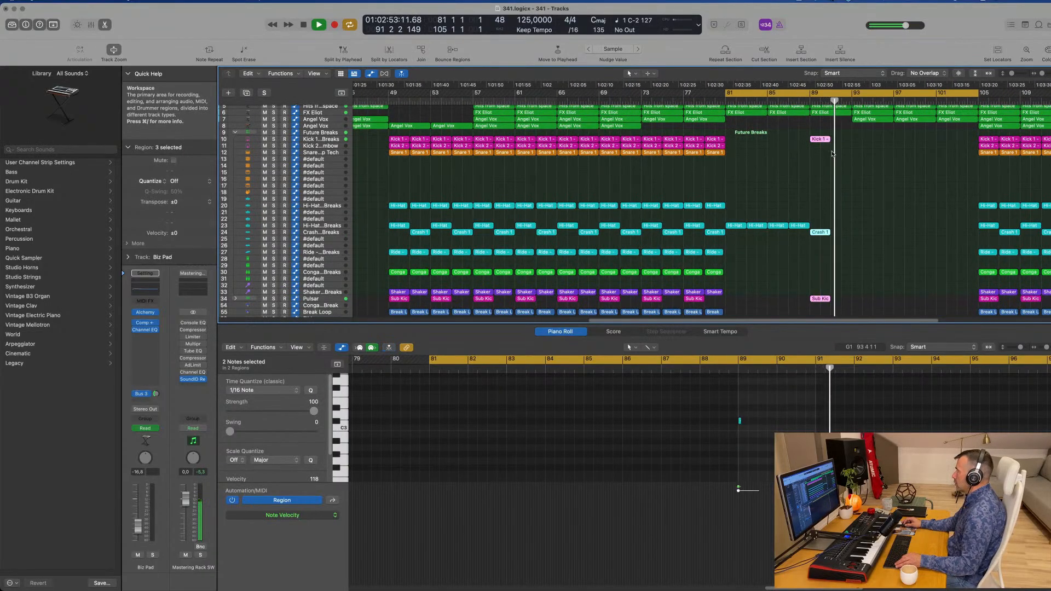
drag(840, 143, 861, 144)
scroll(861, 144, down, 3)
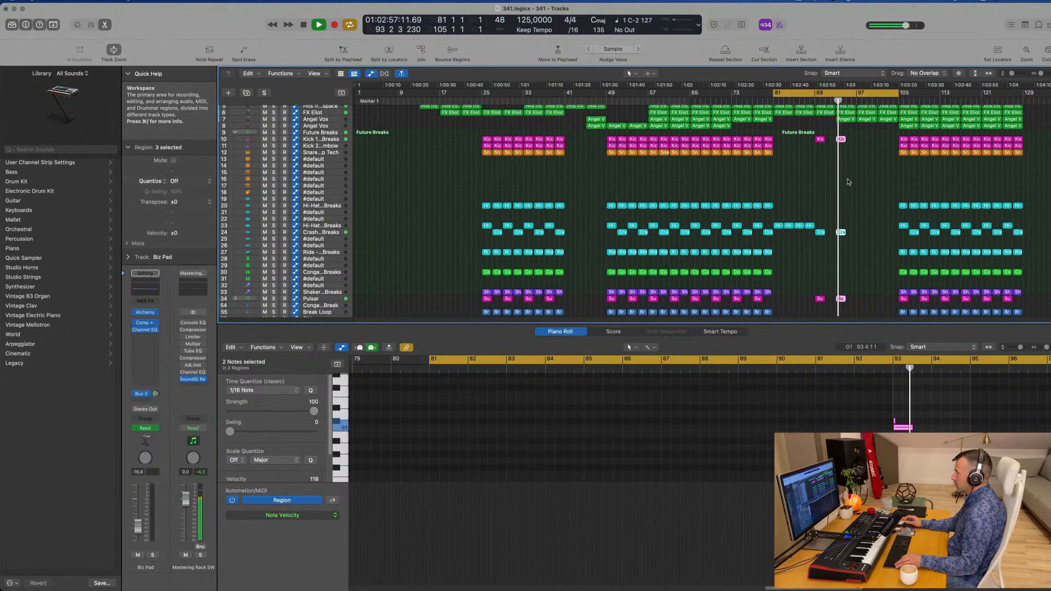
scroll(848, 182, down, 4)
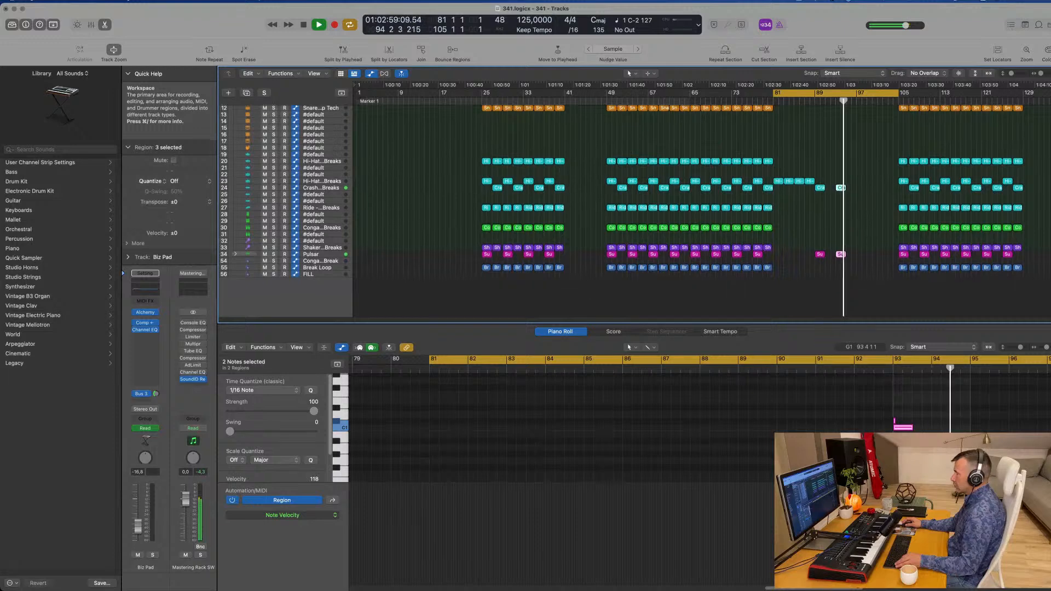
scroll(484, 202, up, 5)
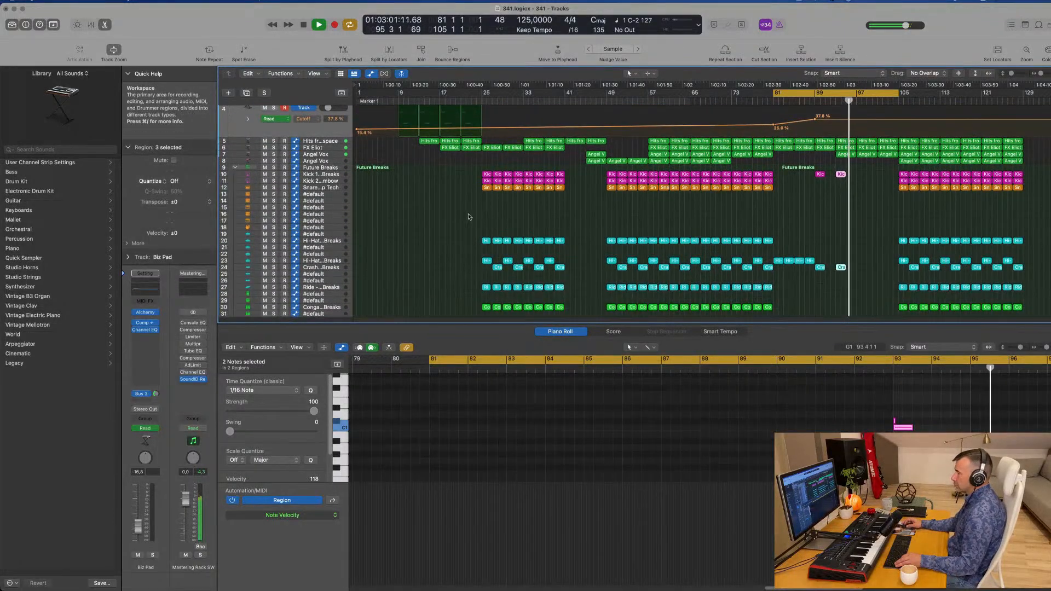
scroll(469, 217, up, 3)
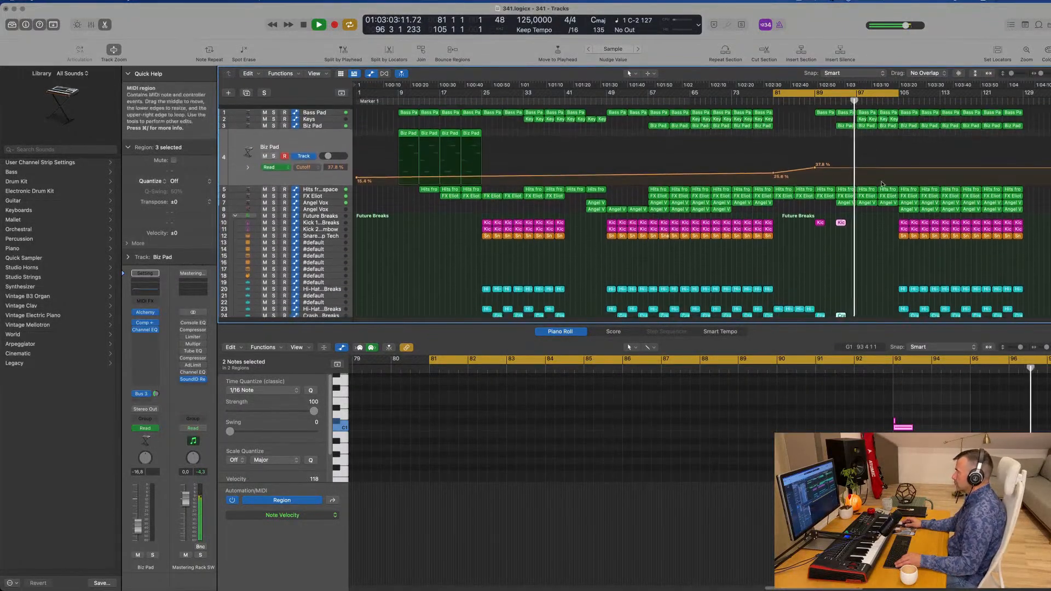
- Move the last Snare 1 - Deep Tech region before the breakdown to bar 97 on the empty track 13
scroll(882, 184, down, 1)
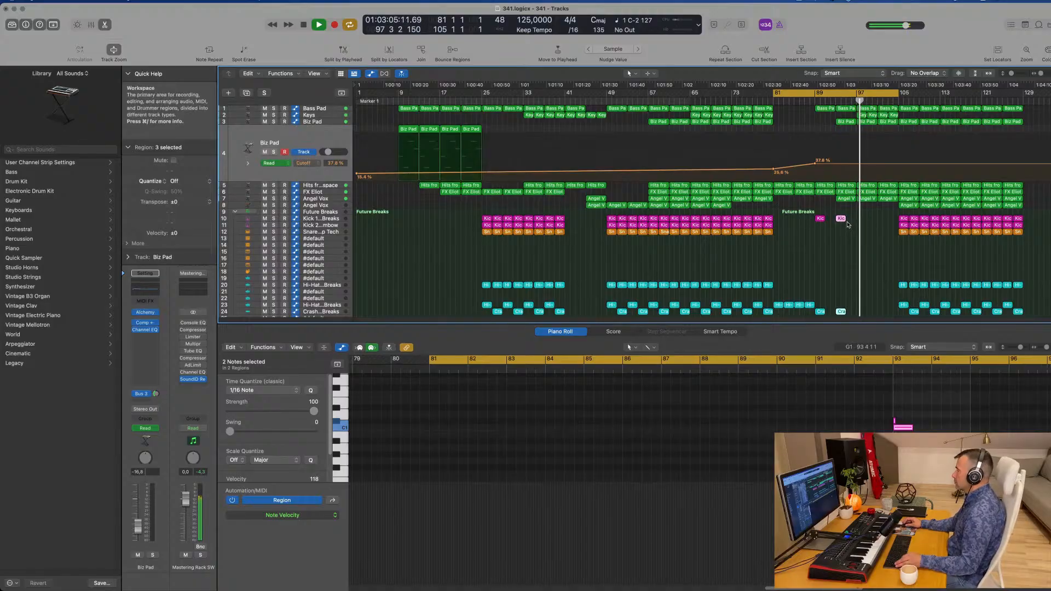
scroll(857, 219, down, 1)
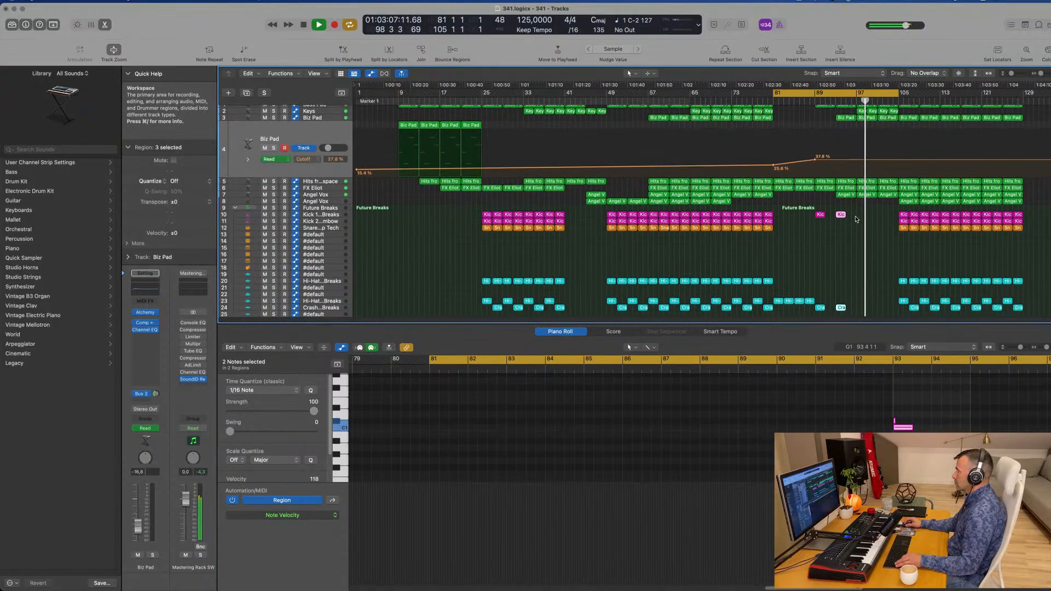
click(769, 228)
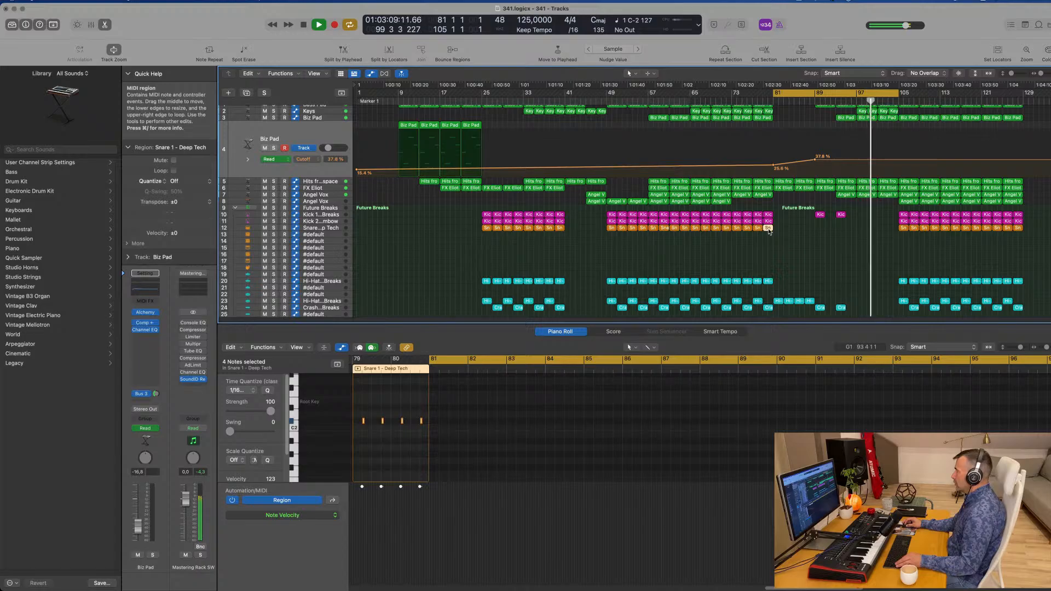
drag(768, 230, 863, 231)
key(e)
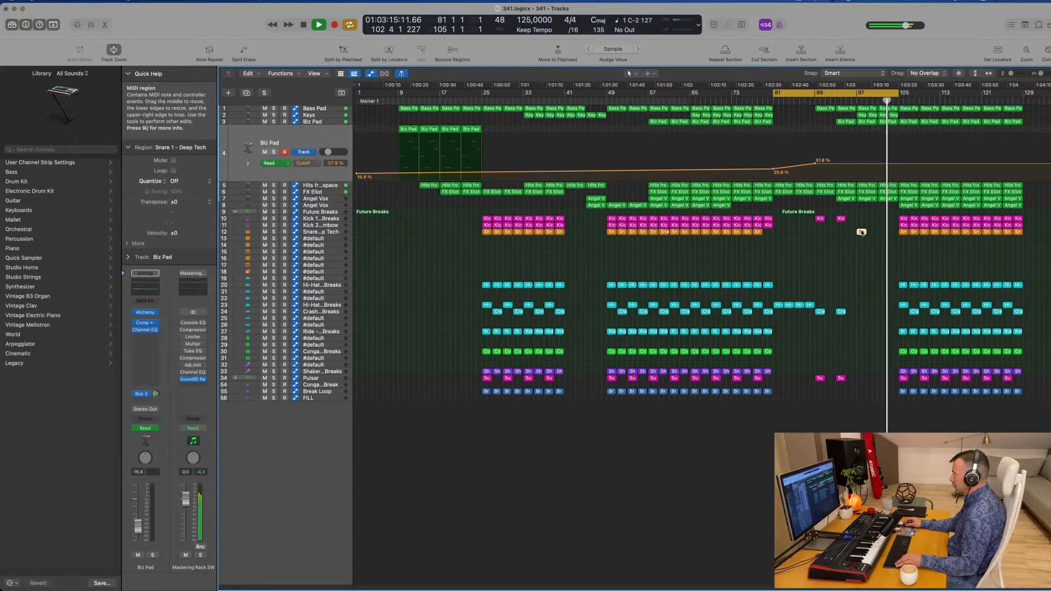
drag(862, 232, 862, 239)
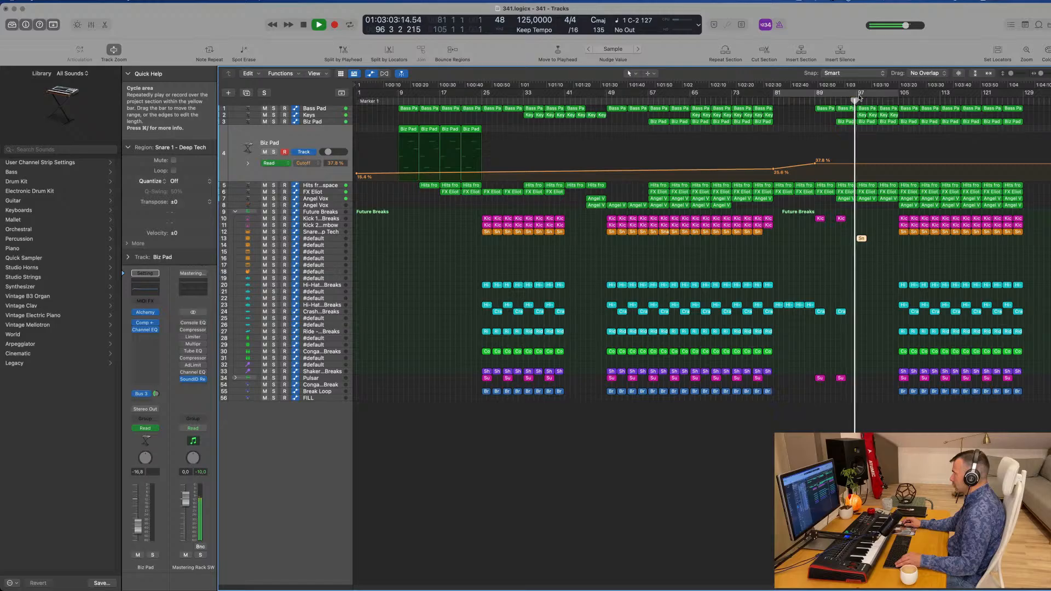
- Cycle bars 97 to 100, audition Snare 2 - Atlanta on track 13 and load the Snare 1 - Washington patch instead
drag(860, 97, 871, 97)
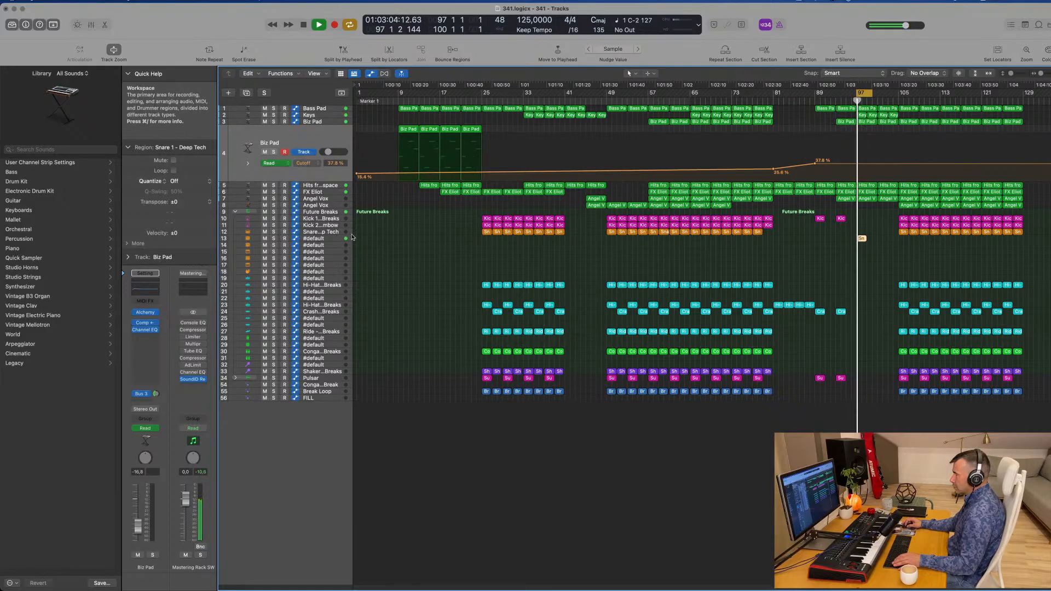
click(334, 241)
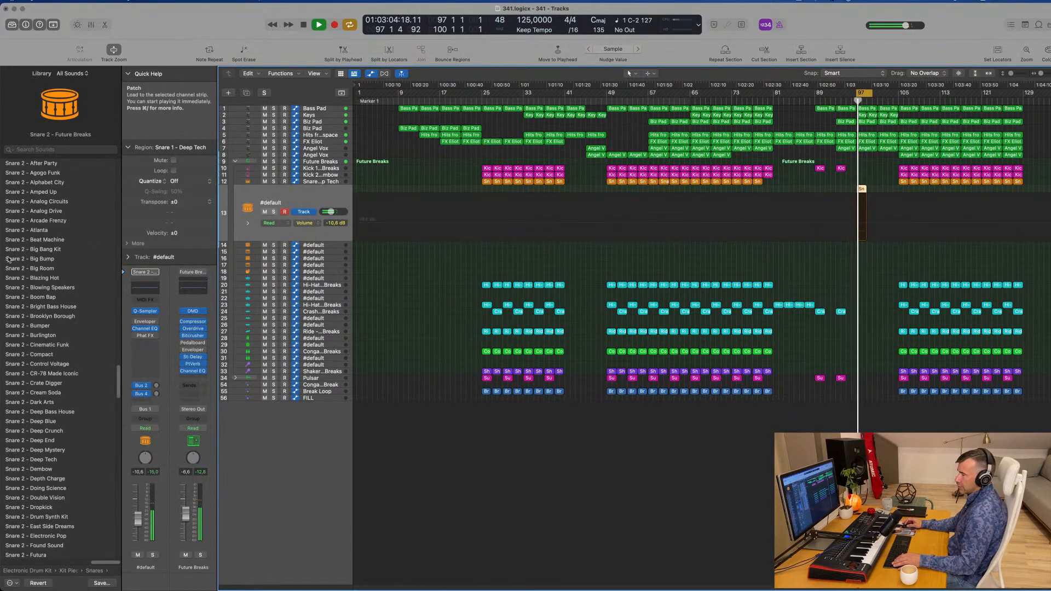
click(23, 230)
scroll(53, 296, down, 5)
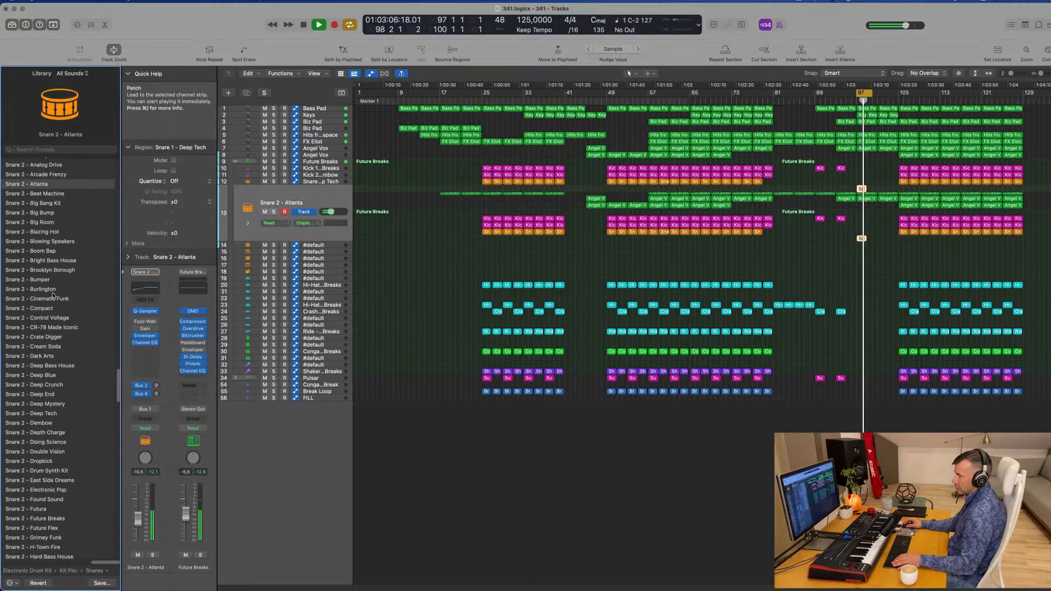
scroll(53, 296, up, 10)
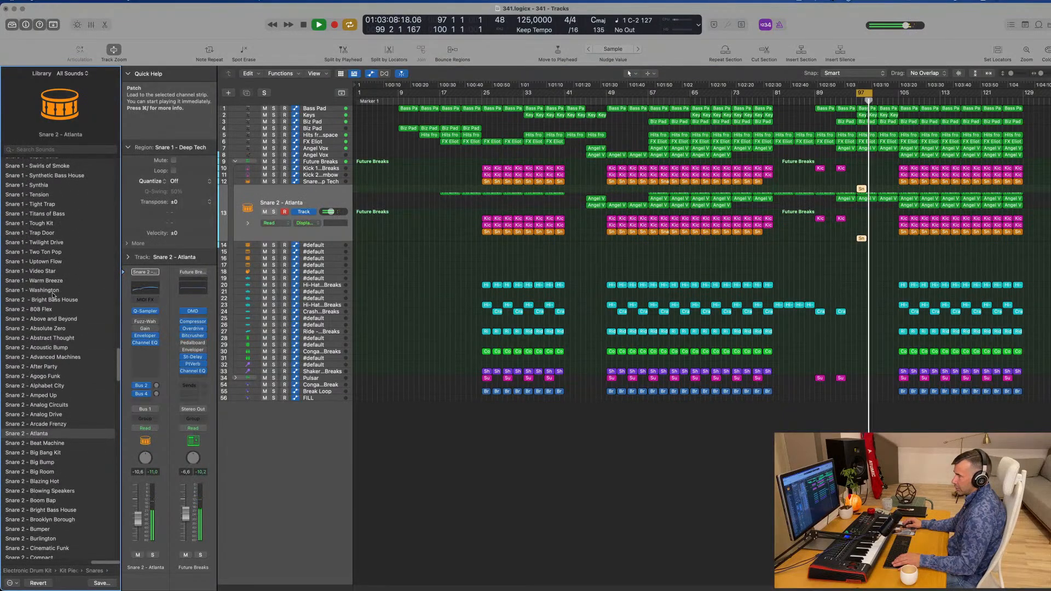
click(47, 289)
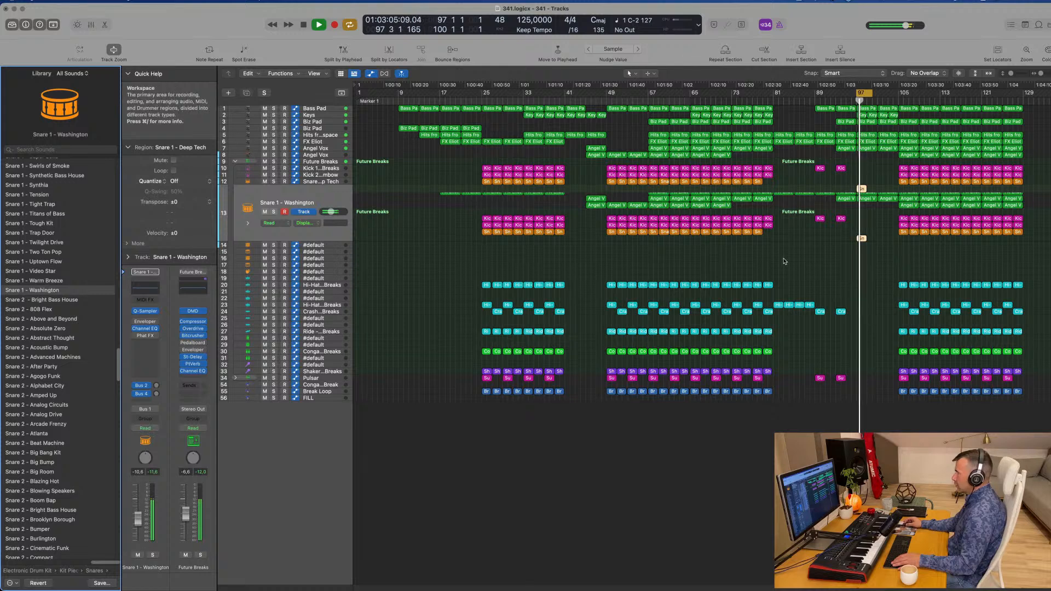
- Set the Snare 1 - Washington track's MIDI In Port to Impulse MIDI and its volume to -8.2 dB during playback
click(335, 182)
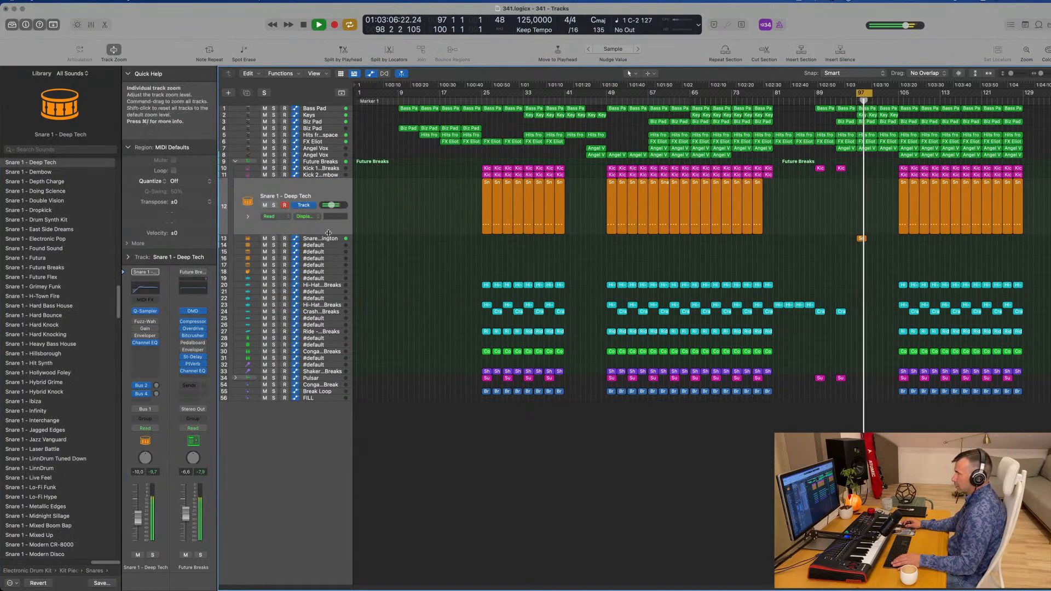
key(Down)
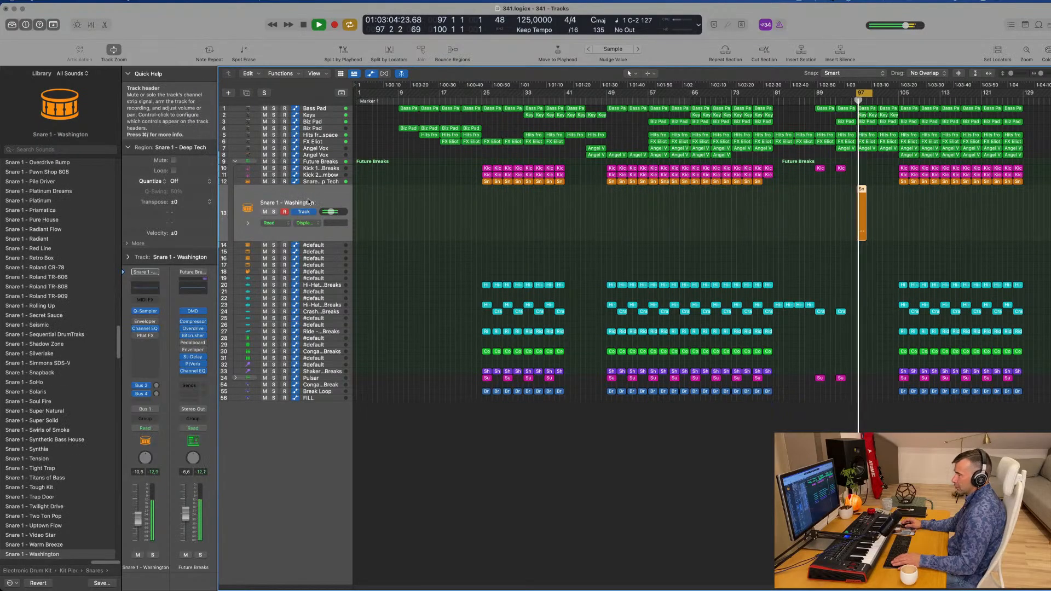
key(space)
click(128, 258)
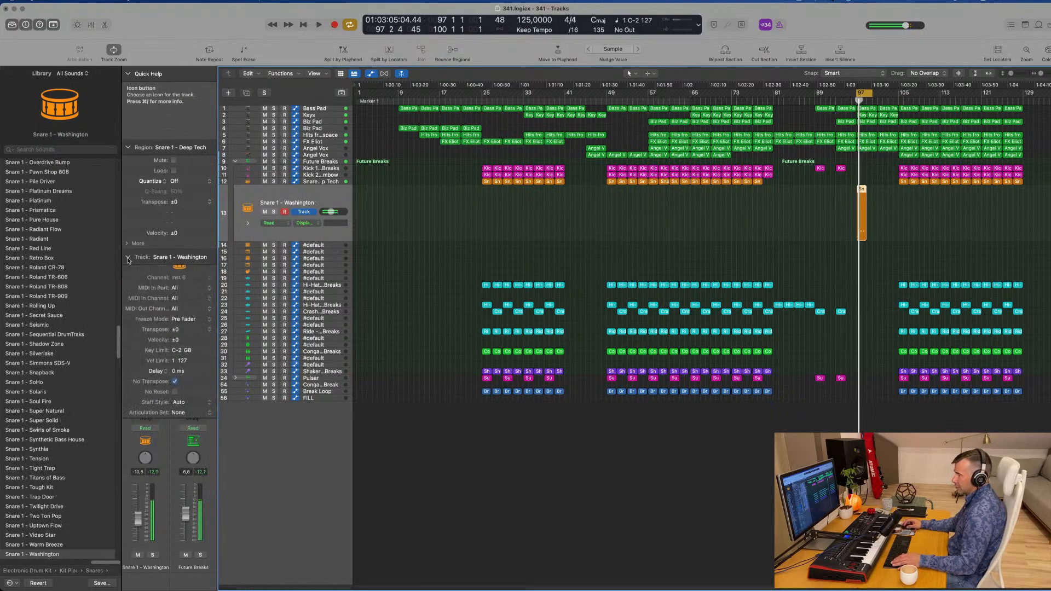
click(196, 299)
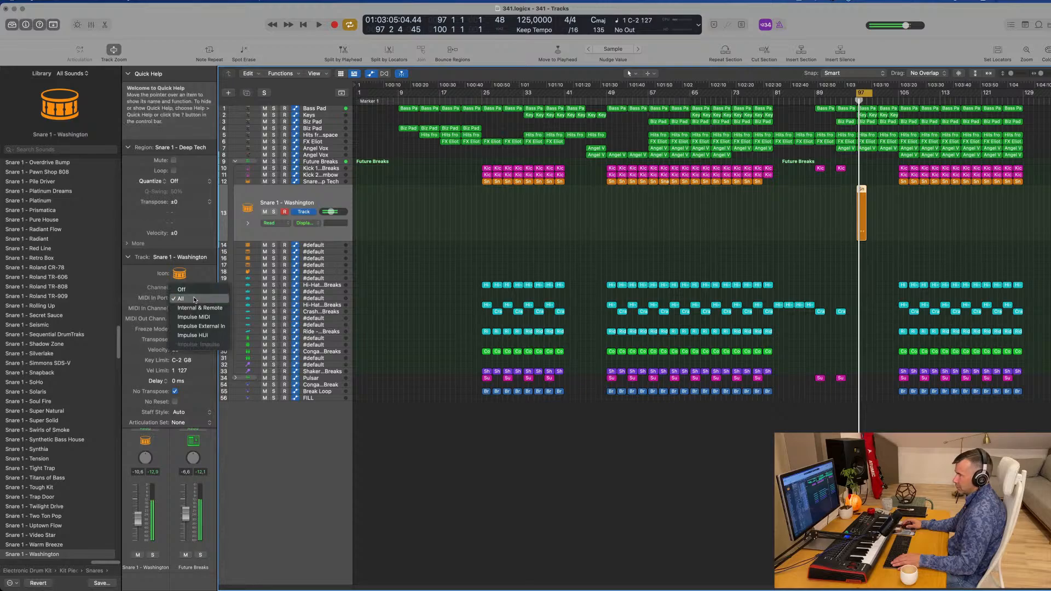
click(194, 317)
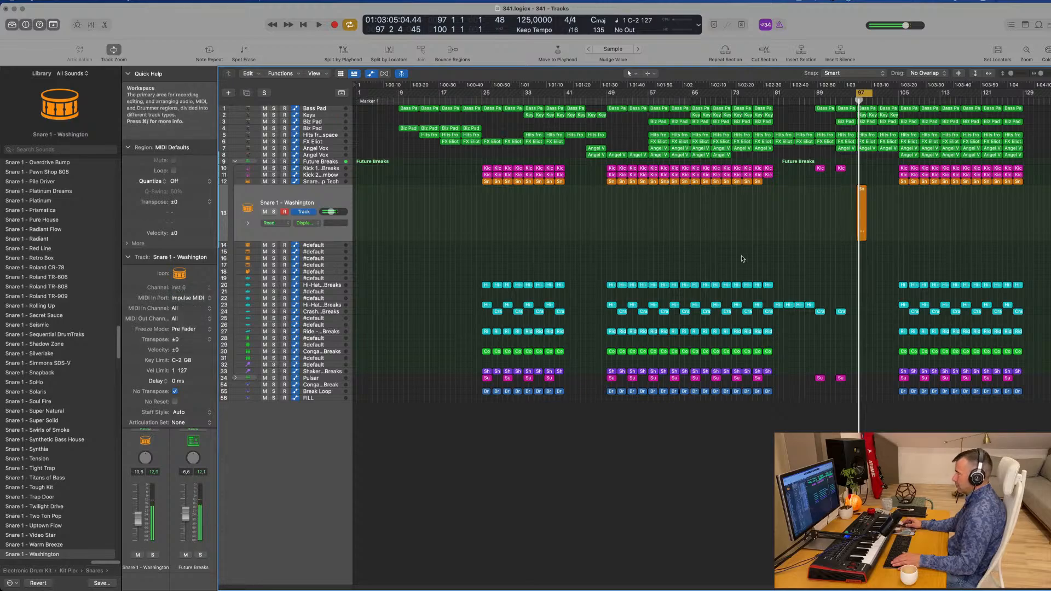
key(space)
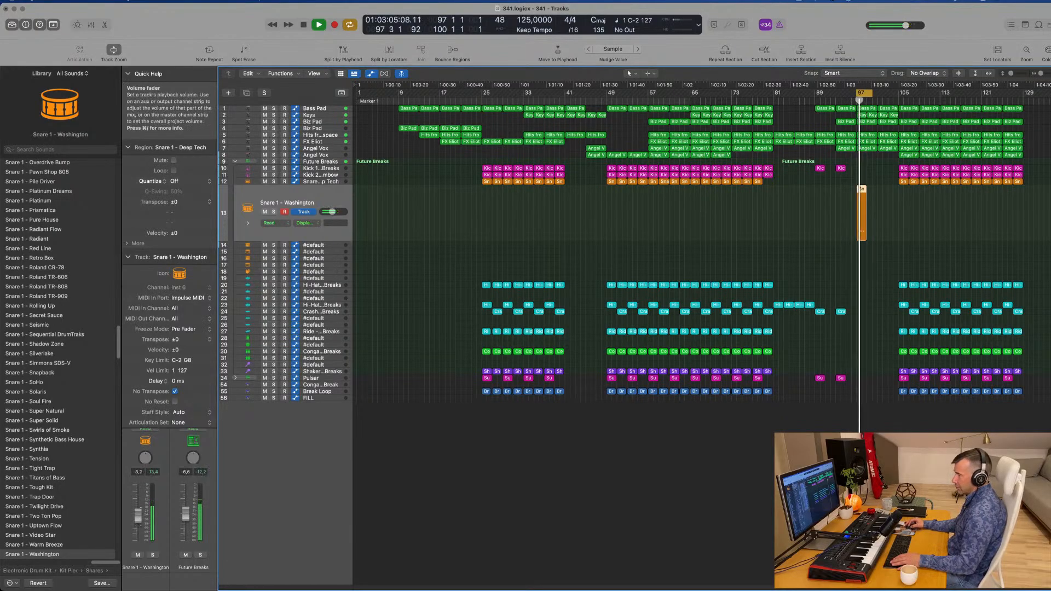
key(space)
- Copy the notes in the snare region at bar 97 to form a steady eighth-note pattern and play it back
scroll(891, 251, up, 8)
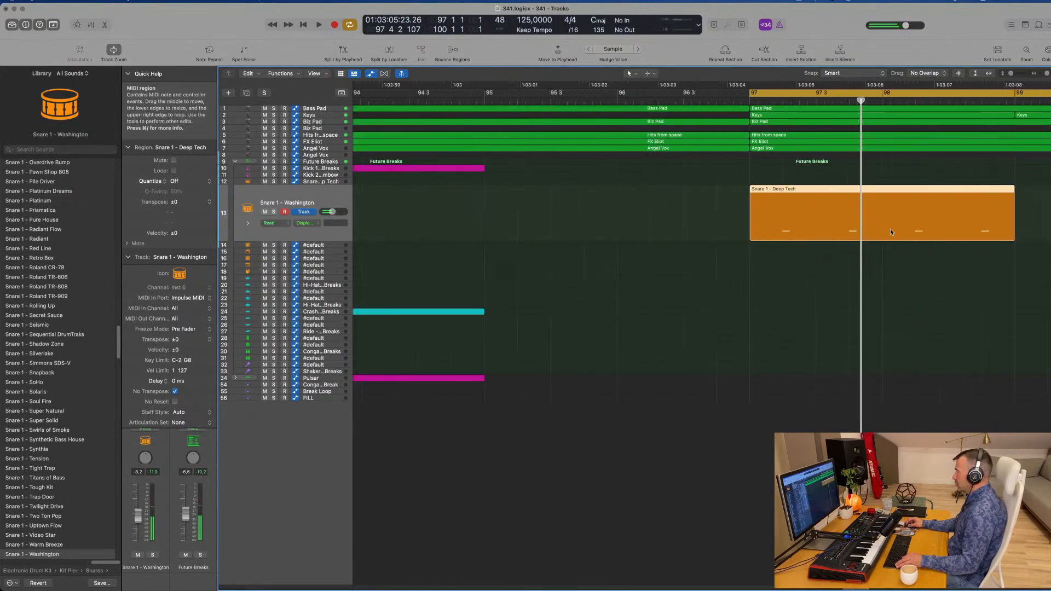
scroll(891, 231, down, 2)
double_click(871, 190)
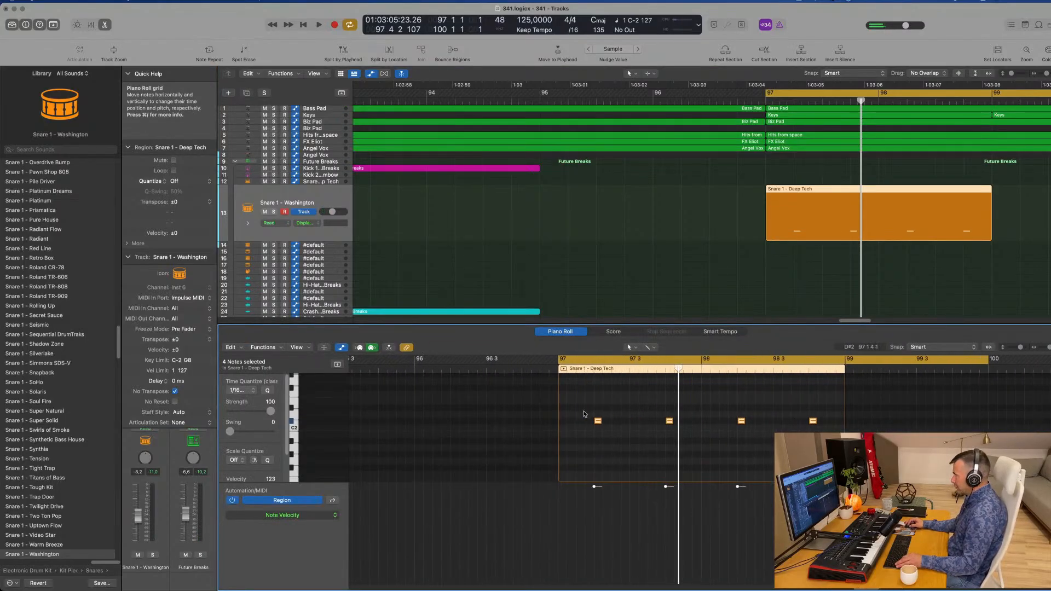
drag(585, 414, 867, 468)
mouse_move(599, 422)
mouse_down()
mouse_move(563, 423)
mouse_move(617, 425)
mouse_up()
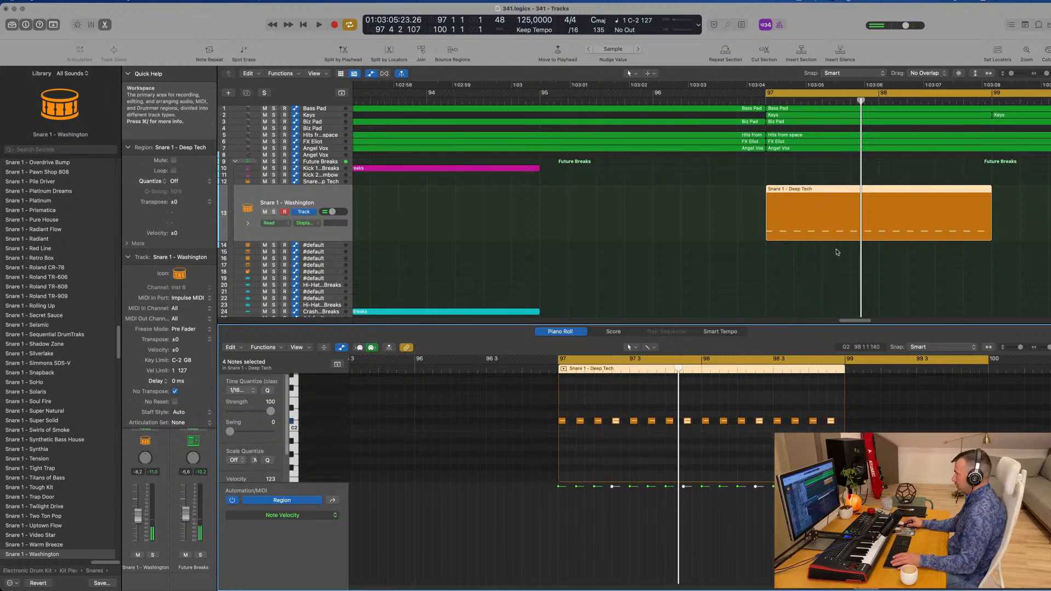
key(space)
scroll(724, 236, left, 3)
scroll(723, 236, left, 2)
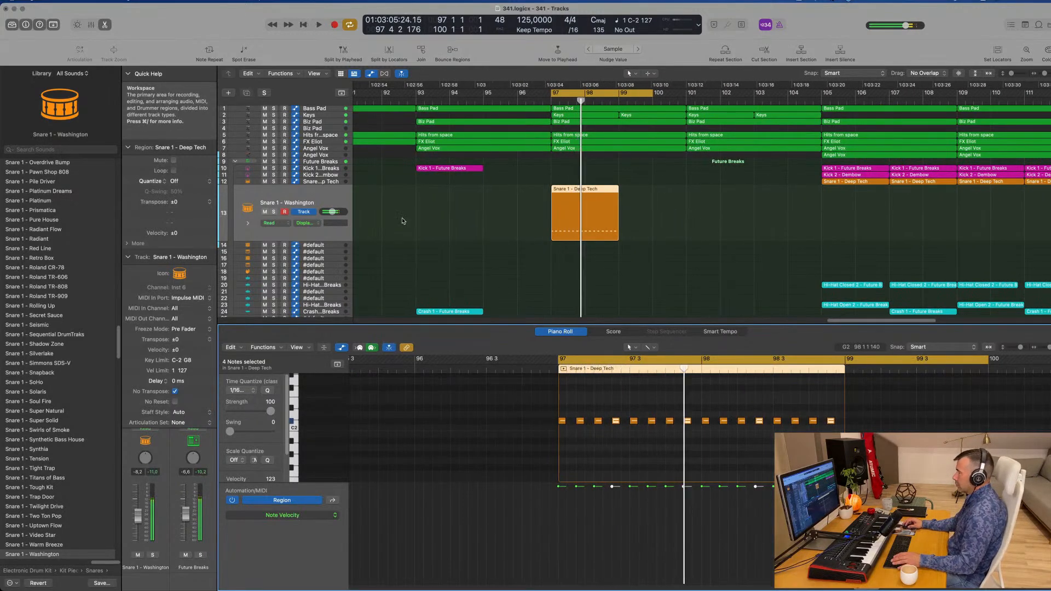
- Copy the snare region repeatedly along the Snare 1 - Washington track to fill bars 97 to 105
key(space)
drag(624, 199, 684, 194)
drag(727, 194, 734, 195)
- Duplicate all notes in the last two snare regions, bars 101 to 105, with an offset that makes a sixteenth-note roll
scroll(523, 444, down, 1)
scroll(517, 441, up, 4)
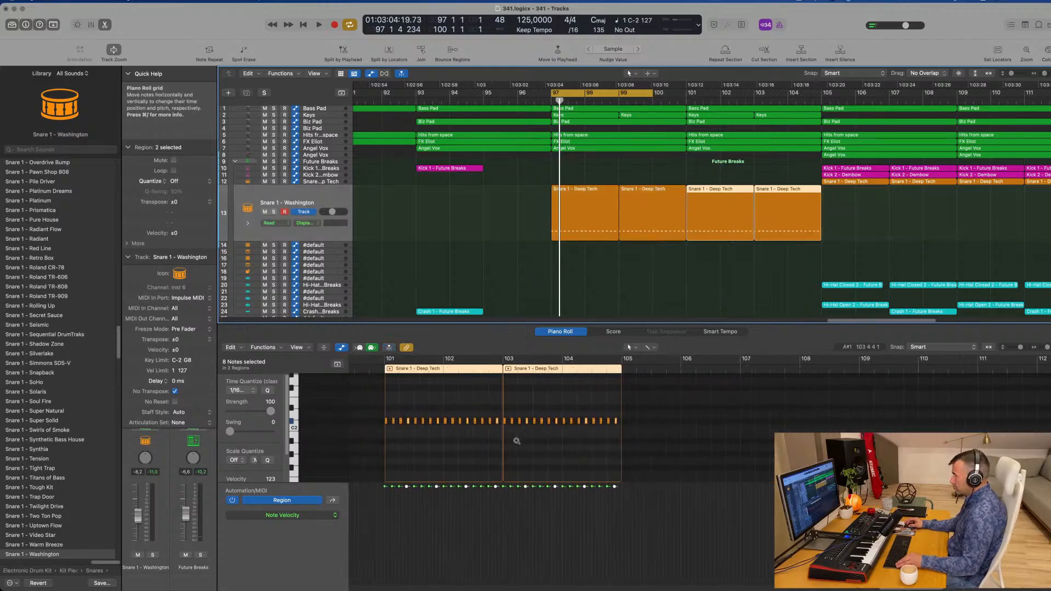
click(513, 445)
scroll(410, 429, up, 3)
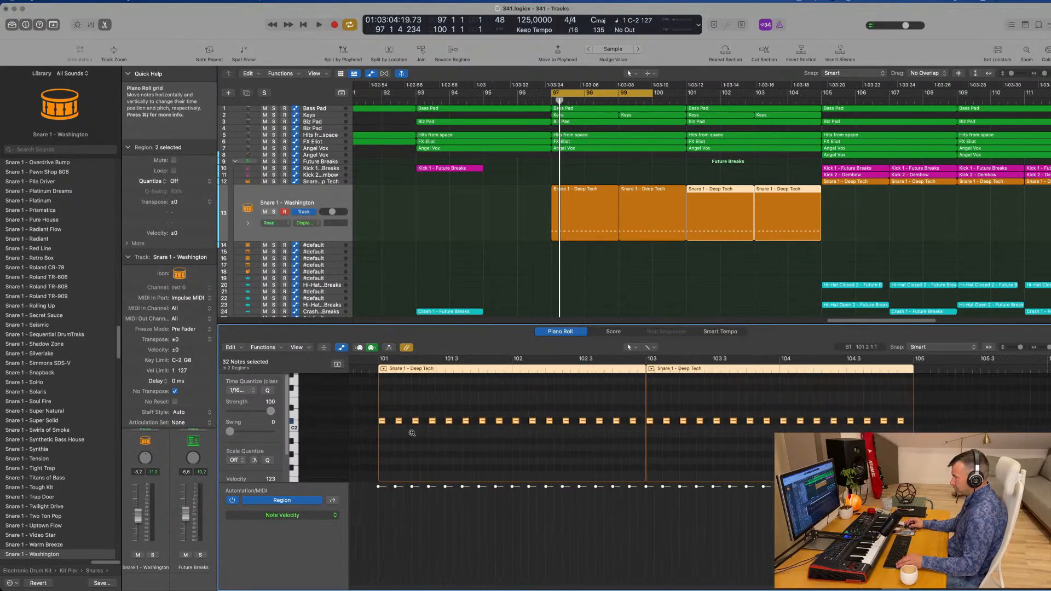
drag(382, 425, 392, 426)
- Add volume automation to the Snare 1 - Washington track, rising from about -22 dB at bar 97 to -8.2 dB at bar 105
key(space)
scroll(520, 198, down, 4)
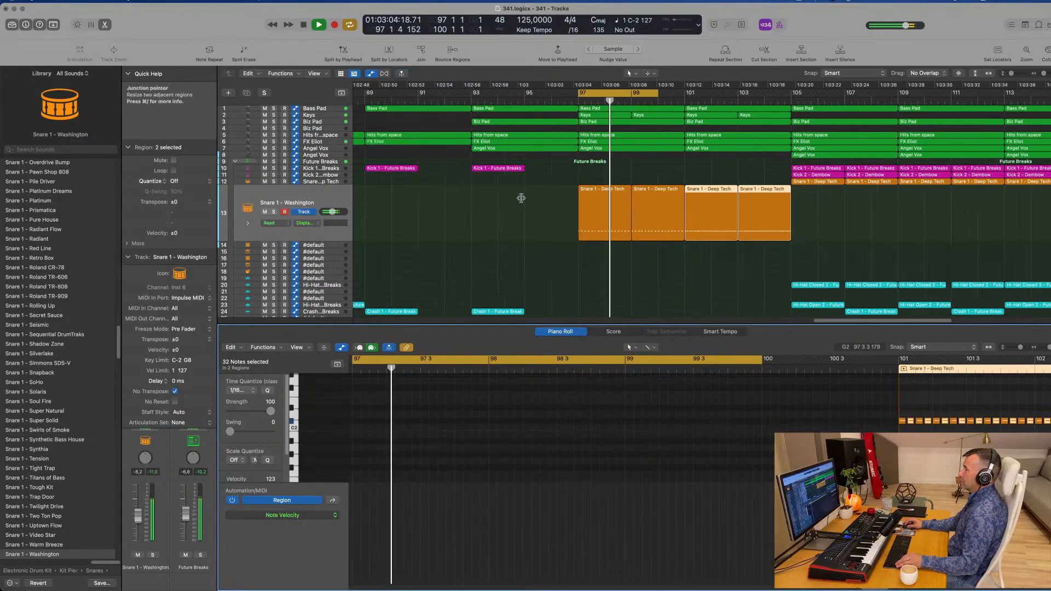
click(325, 199)
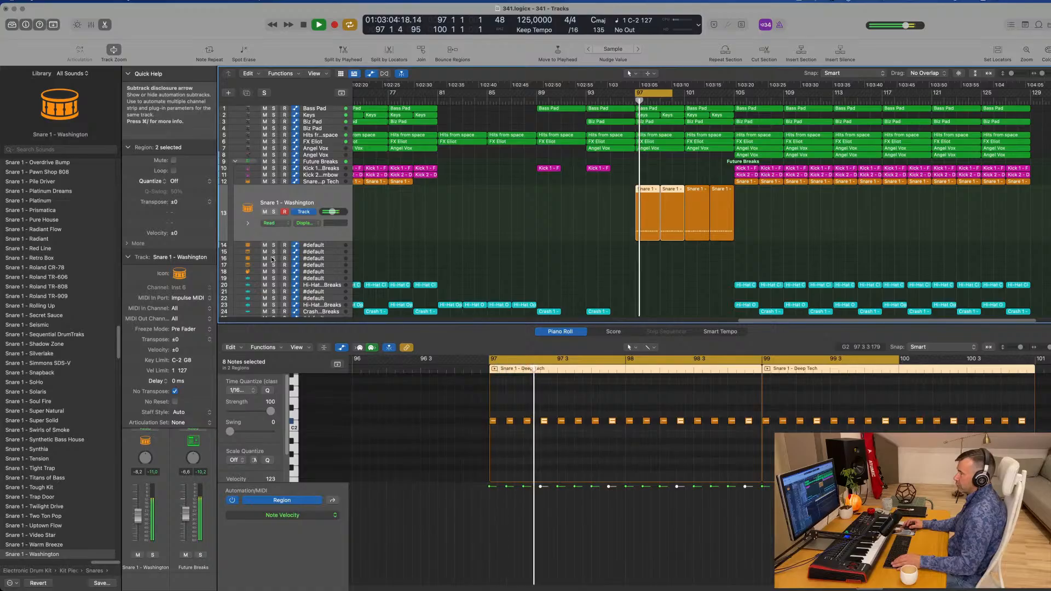
click(247, 222)
click(708, 271)
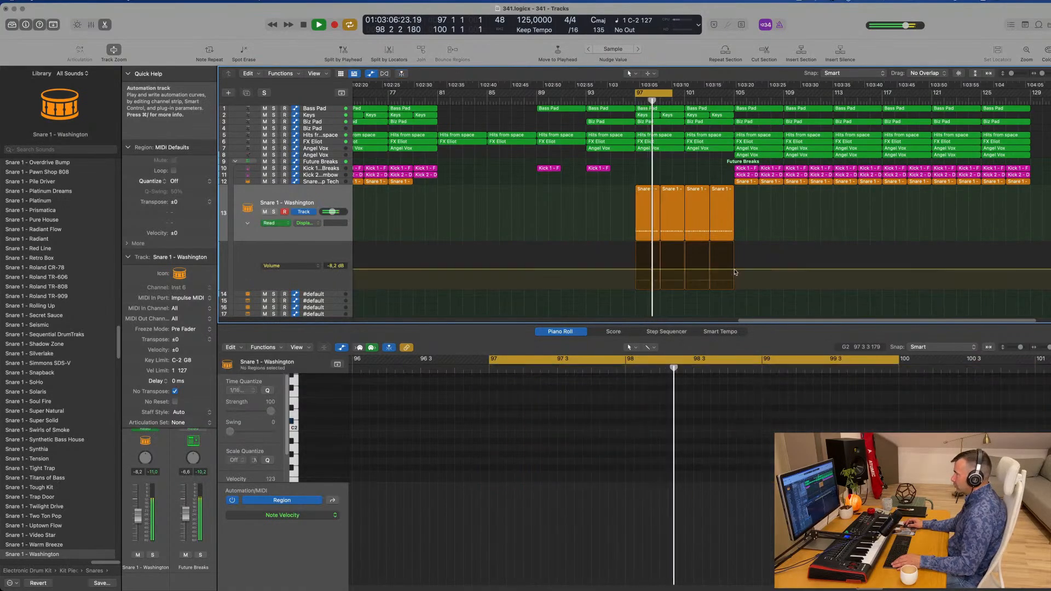
drag(637, 273, 635, 280)
- Extend the cycle range to bar 105 and lower the starting point of the snare's volume ramp at bar 97
click(675, 97)
drag(675, 98, 733, 98)
key(super+Left)
key(super+Left)
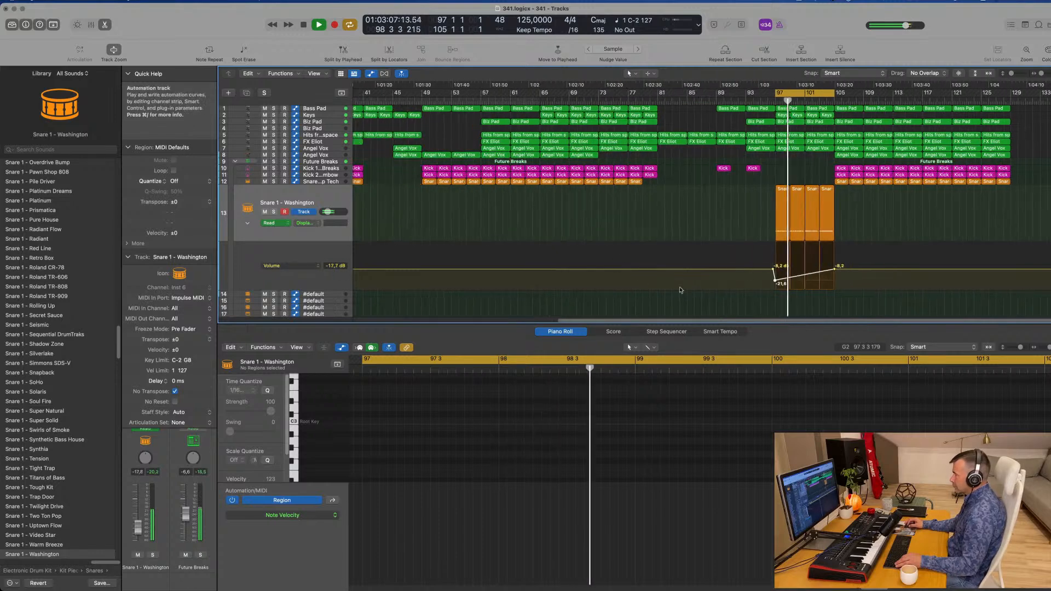
drag(777, 284, 777, 287)
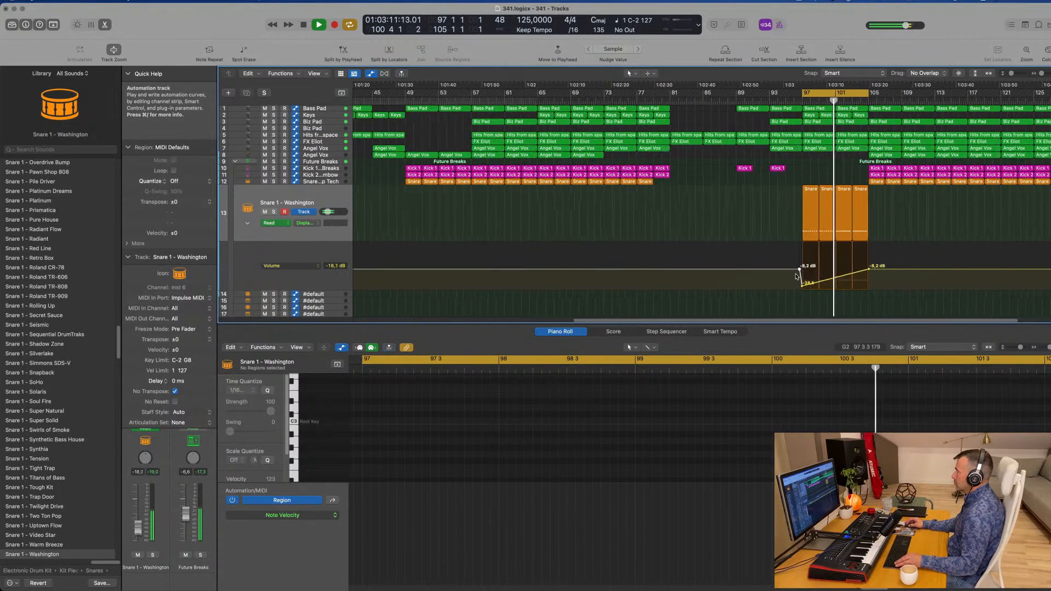
key(super+Left)
key(super+Right)
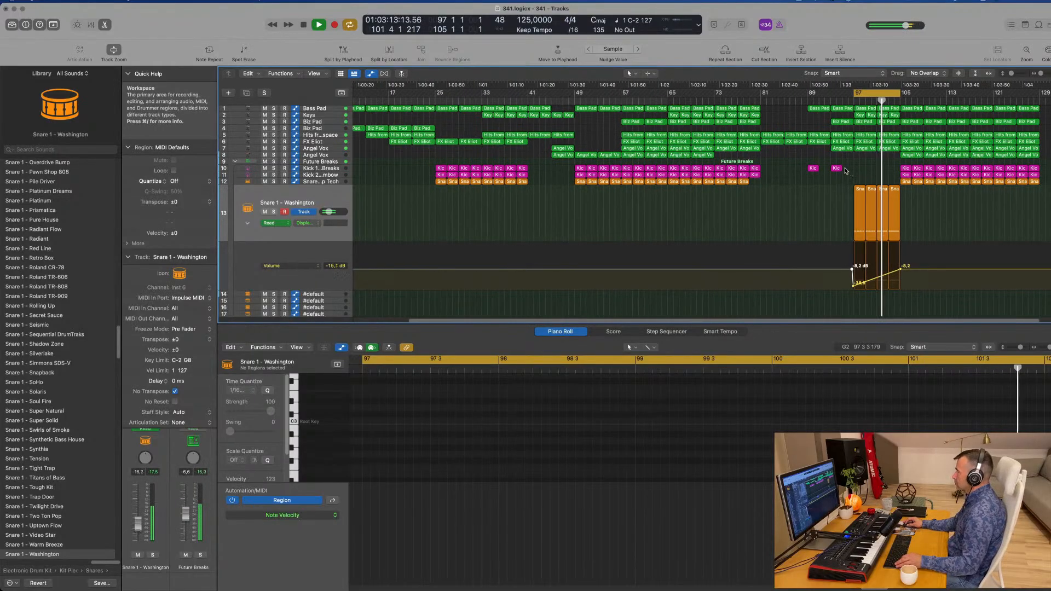
- Copy the Kick 1 region from bar 93 to bar 101 and replay the snare build from bar 97
click(837, 169)
drag(839, 169, 883, 171)
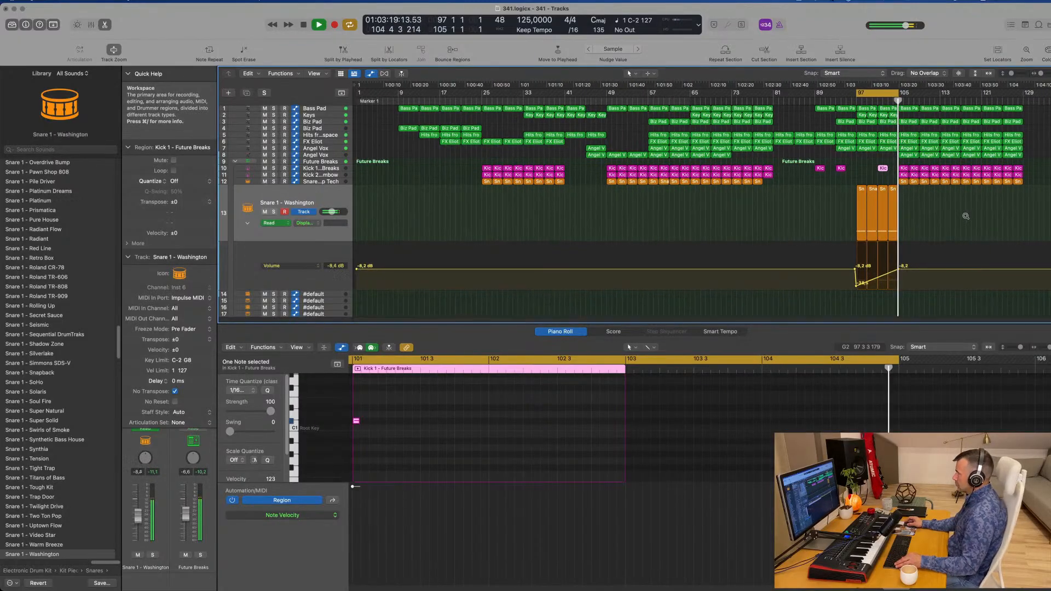
key(space)
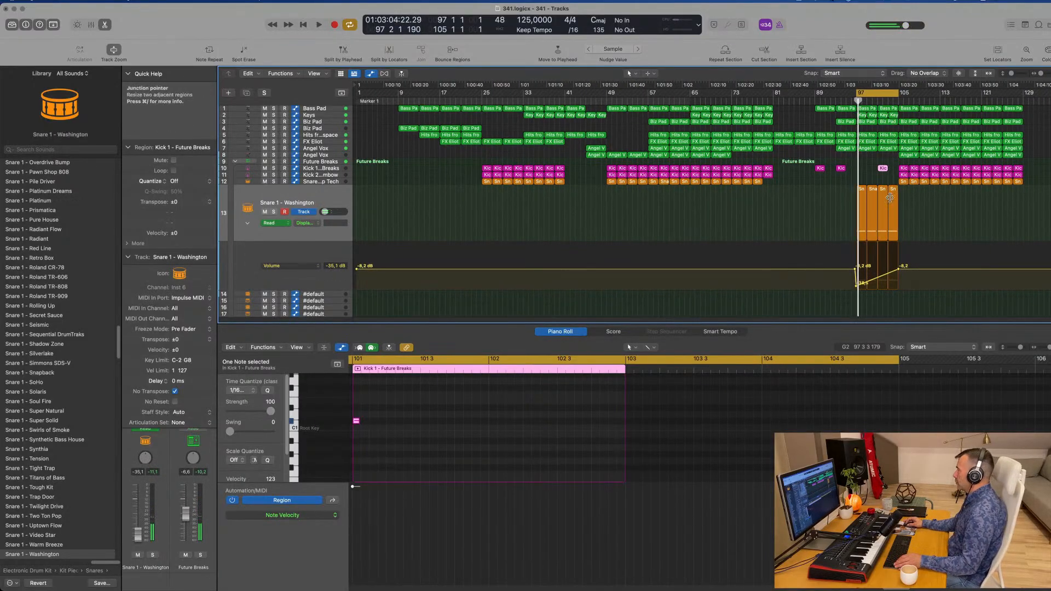
click(894, 190)
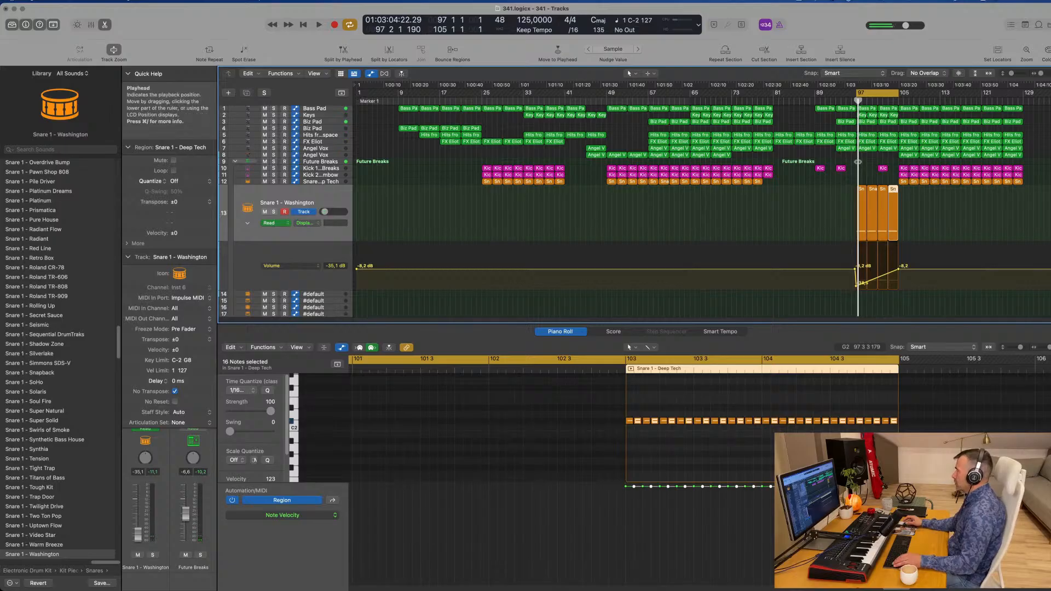
key(space)
scroll(941, 187, up, 5)
scroll(941, 188, down, 3)
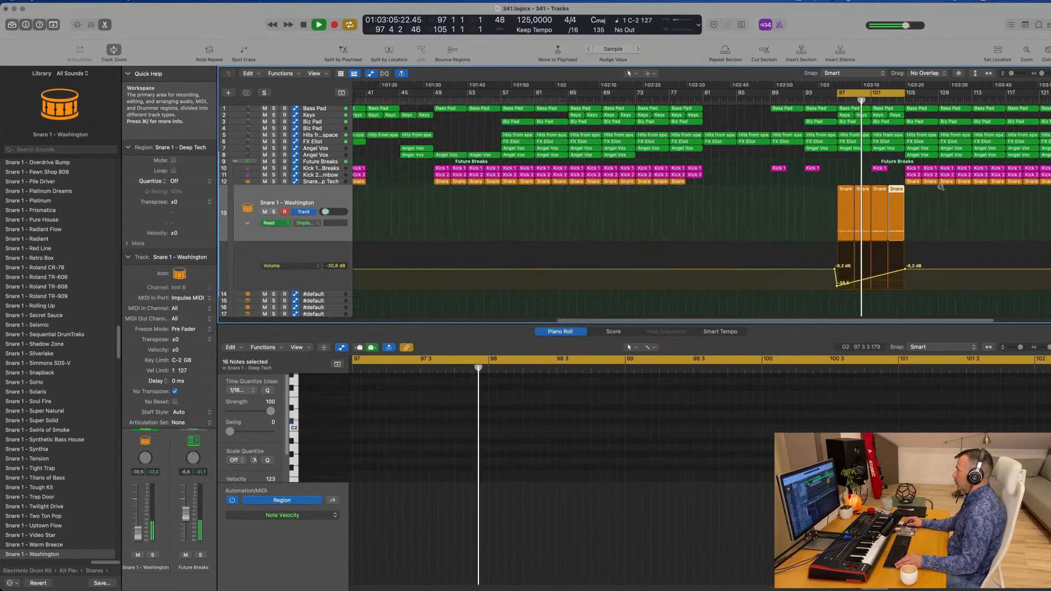
- Move all regions from bar 105 onward one bar later, so that they start at bar 106
scroll(942, 187, down, 3)
scroll(1008, 209, down, 3)
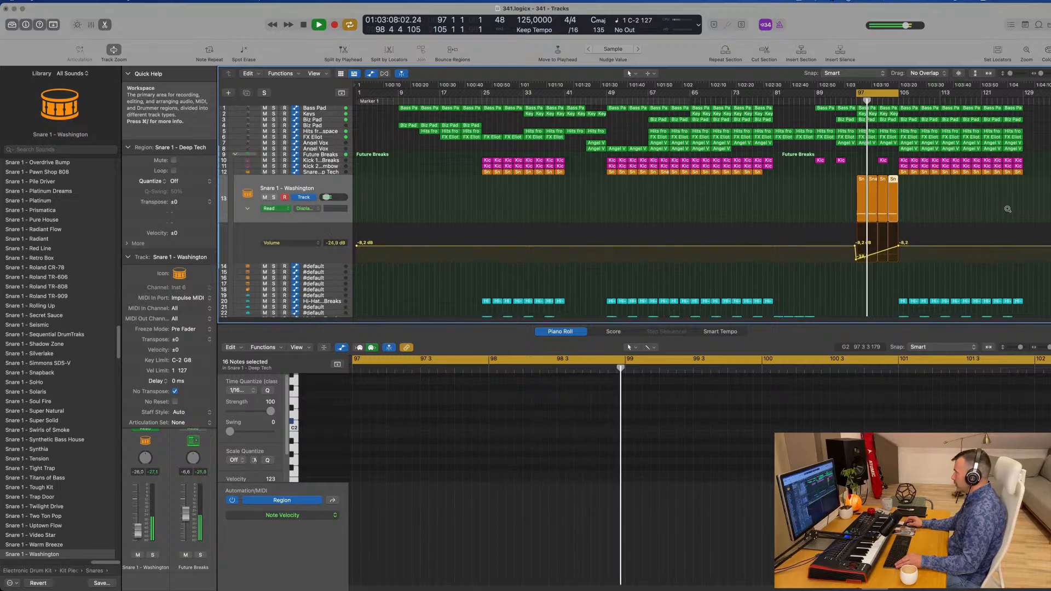
drag(1040, 110, 1011, 306)
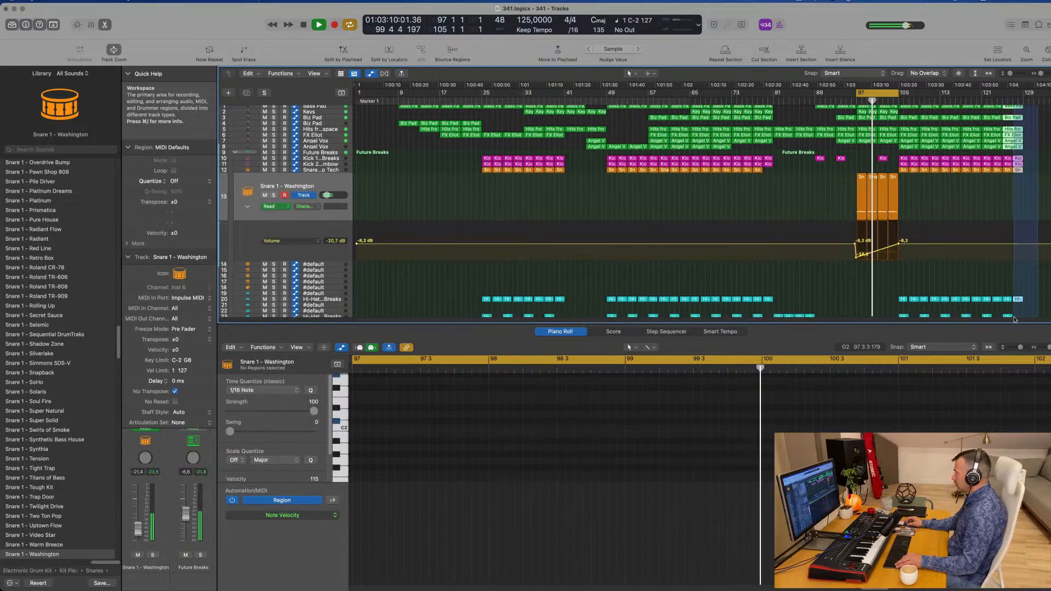
key(x)
key(x)
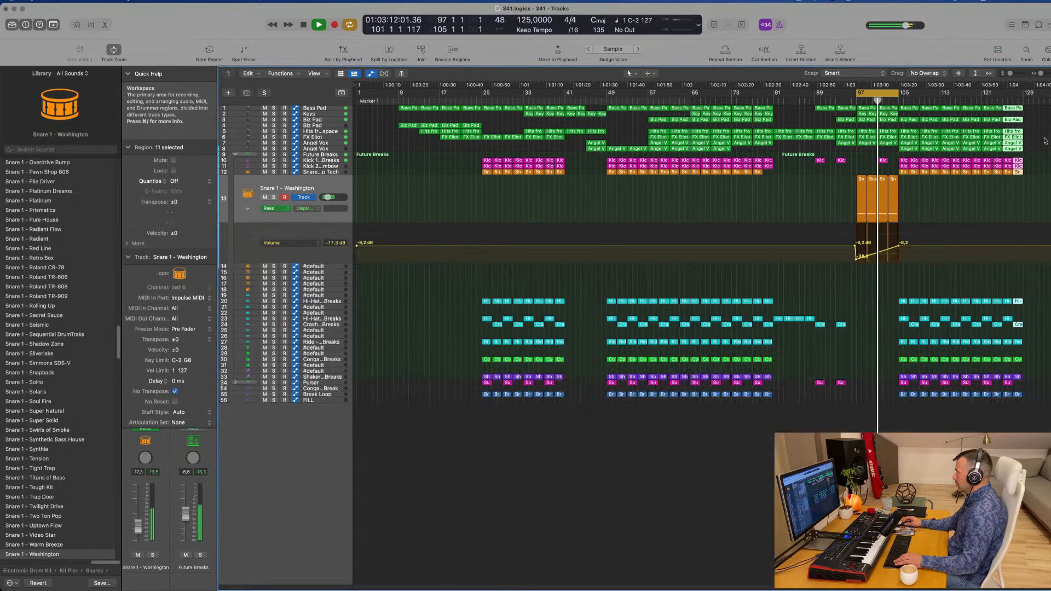
drag(1038, 106, 903, 417)
scroll(871, 377, up, 4)
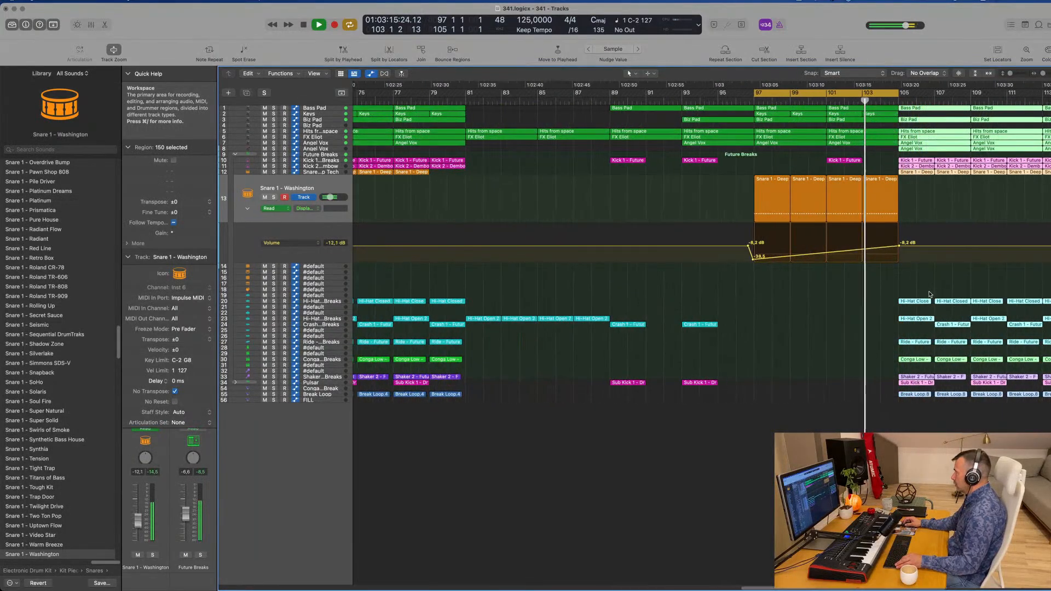
drag(912, 304, 931, 304)
scroll(836, 307, down, 4)
scroll(836, 307, up, 1)
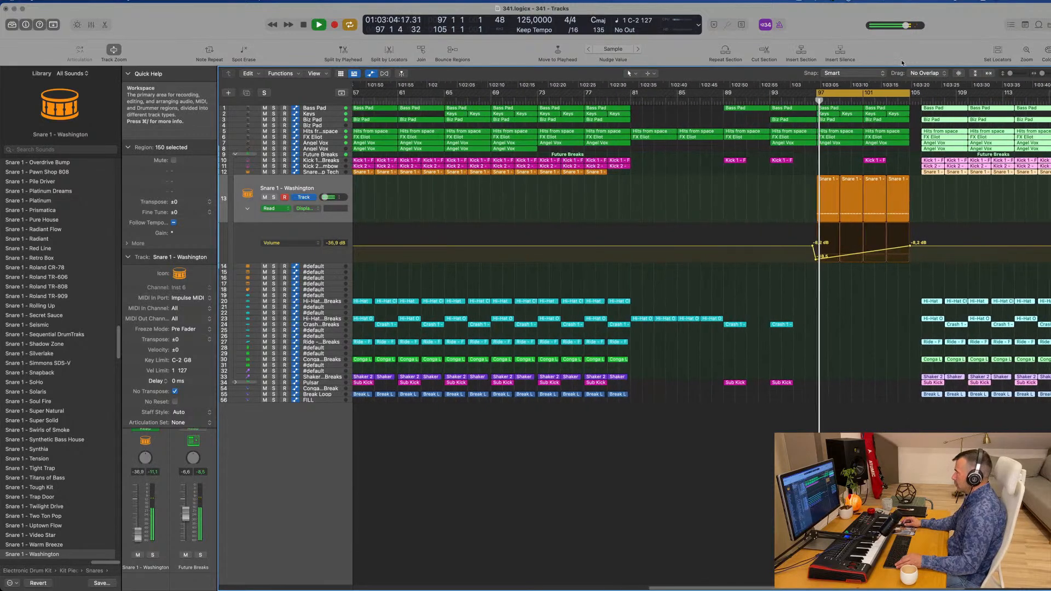
- Split the Kick 1, Kick 2 and Snare 1 - Deep Tech regions at bar 107 and move their one-bar pieces from bar 106 to bar 105
click(906, 304)
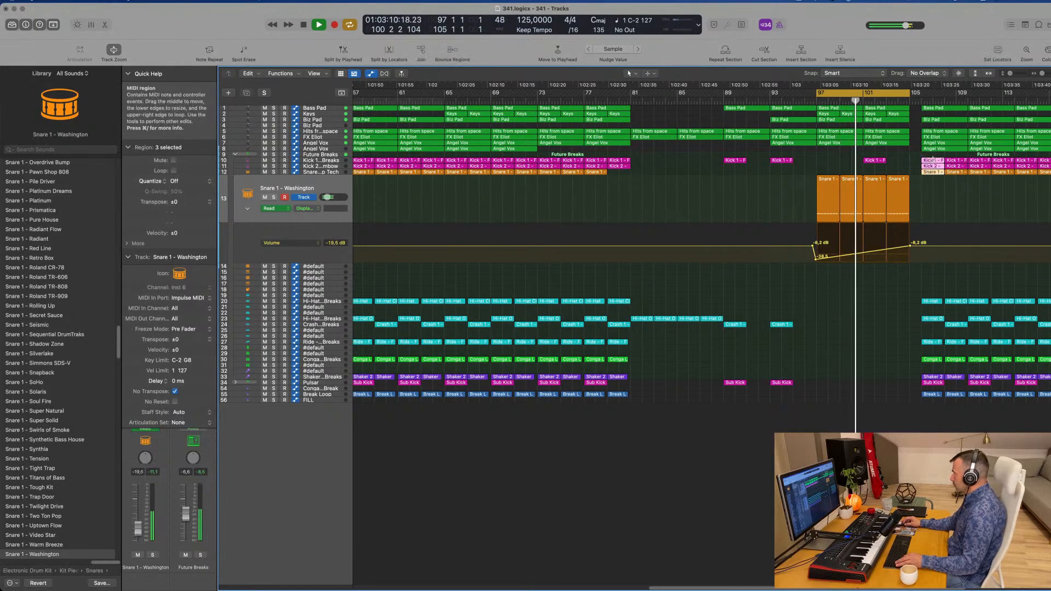
click(933, 160)
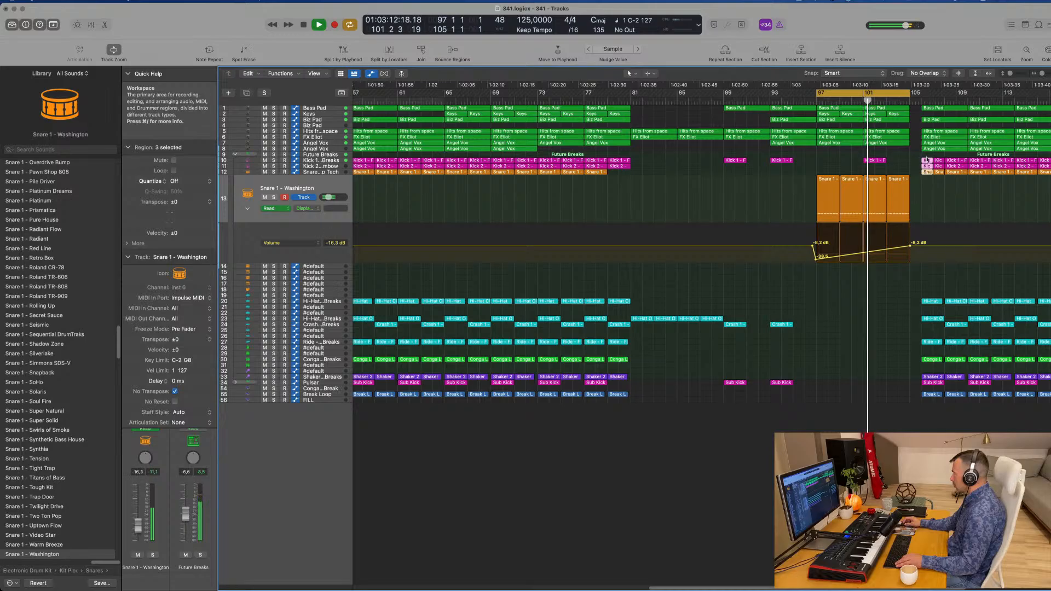
drag(927, 160, 915, 162)
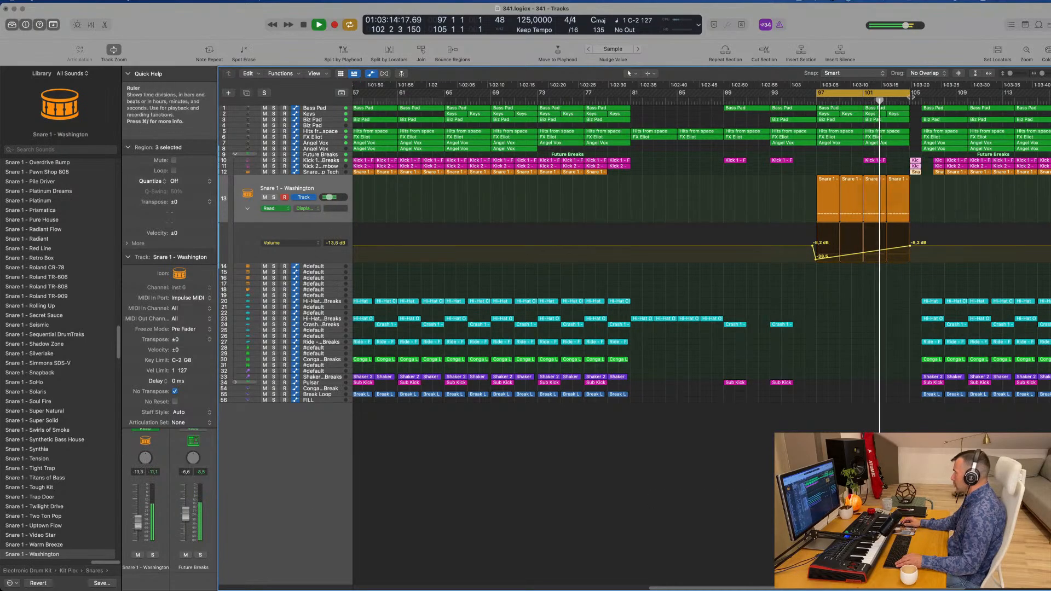
- Extend the cycle range to bar 108 and play the snare build through the transition after bar 105
drag(910, 93, 951, 94)
key(super+Left)
key(super+Left)
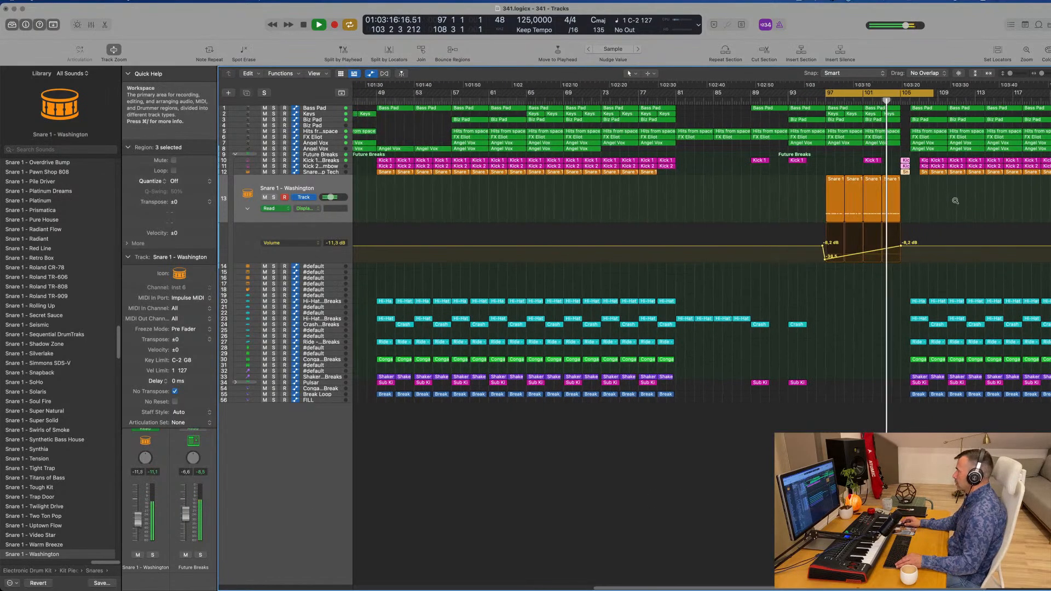
key(super+Left)
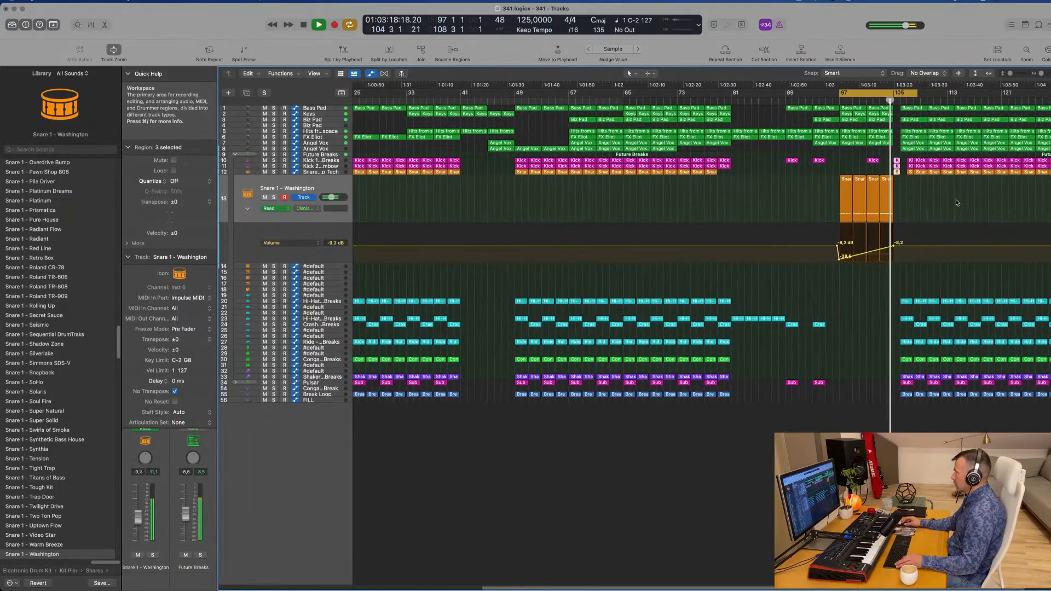
key(super+Right)
key(super+Right)
scroll(957, 200, left, 3)
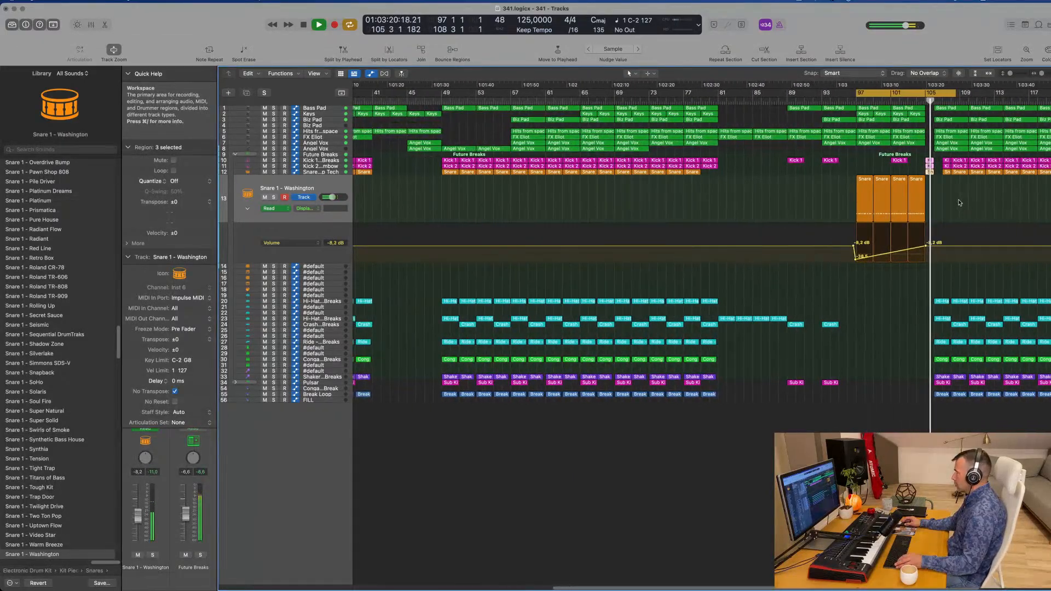
scroll(961, 201, right, 2)
scroll(963, 201, left, 3)
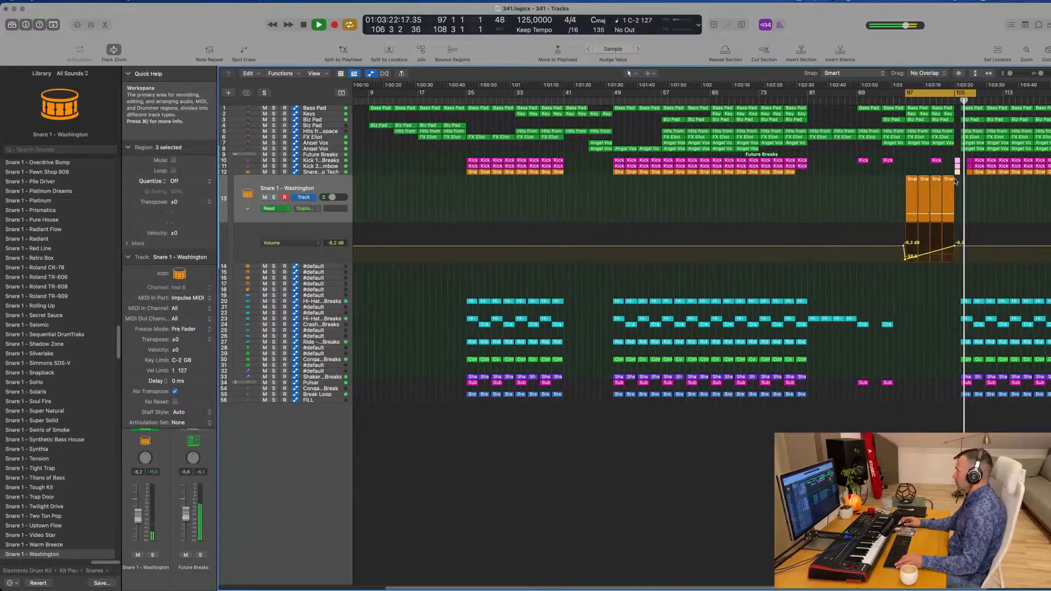
scroll(967, 196, right, 4)
scroll(992, 196, right, 2)
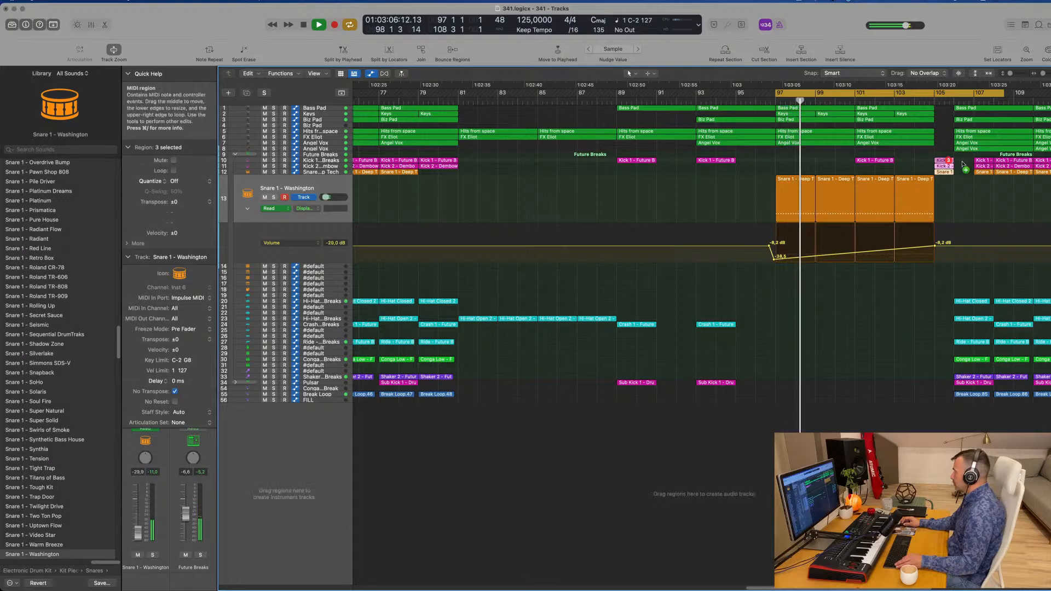
- Copy the one-bar Kick 1, Kick 2 and Snare regions from bar 105 to bar 106 and move the cycle start to bar 81
drag(949, 176, 928, 149)
key(Return)
key(super+Left)
key(super+Left)
key(super+Left)
key(super+Left)
key(super+Left)
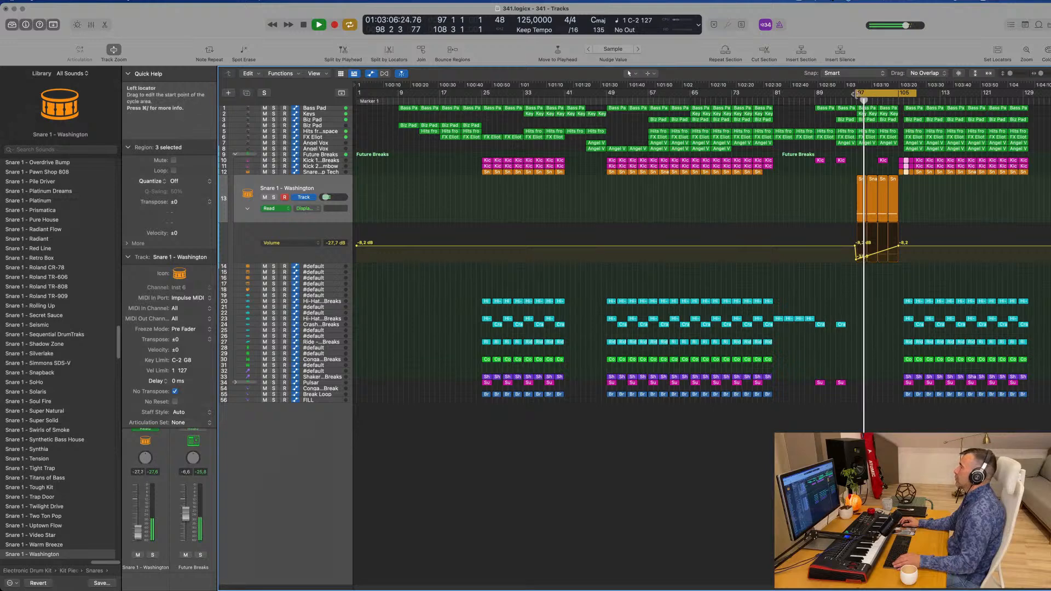
drag(857, 94, 775, 104)
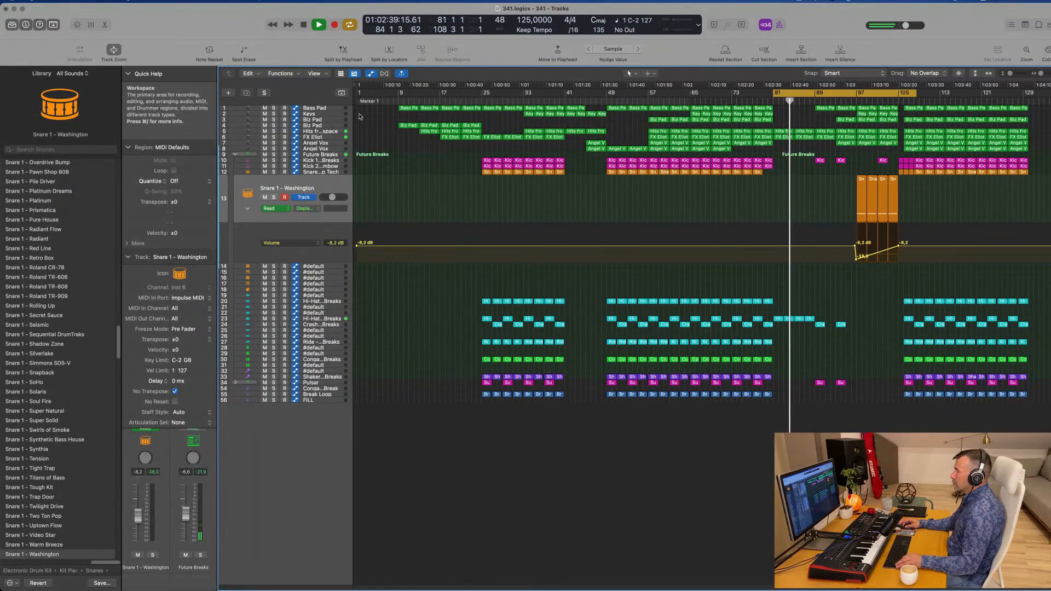
- Copy the Keys regions from bars 97 to 105 back to bars 81 to 97 and reshape the track's Cutoff automation across the breakdown
click(329, 114)
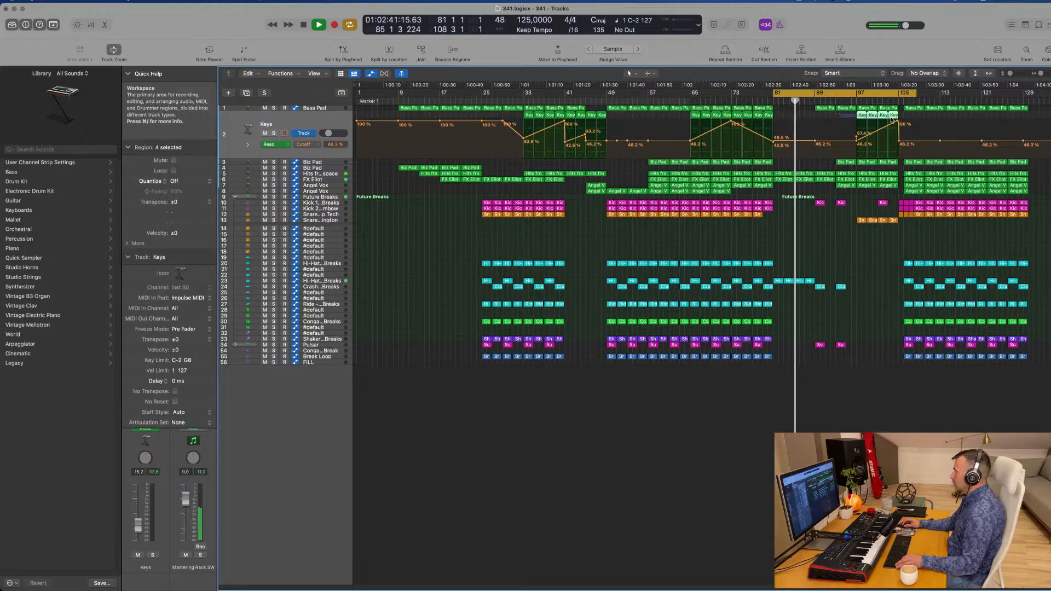
drag(863, 116, 816, 125)
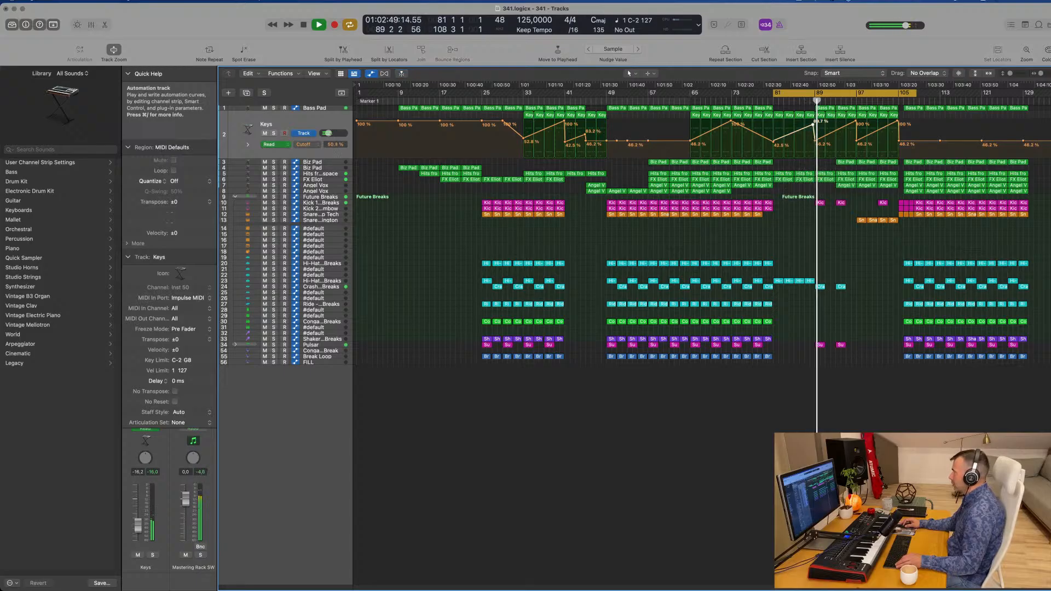
key(space)
key(space)
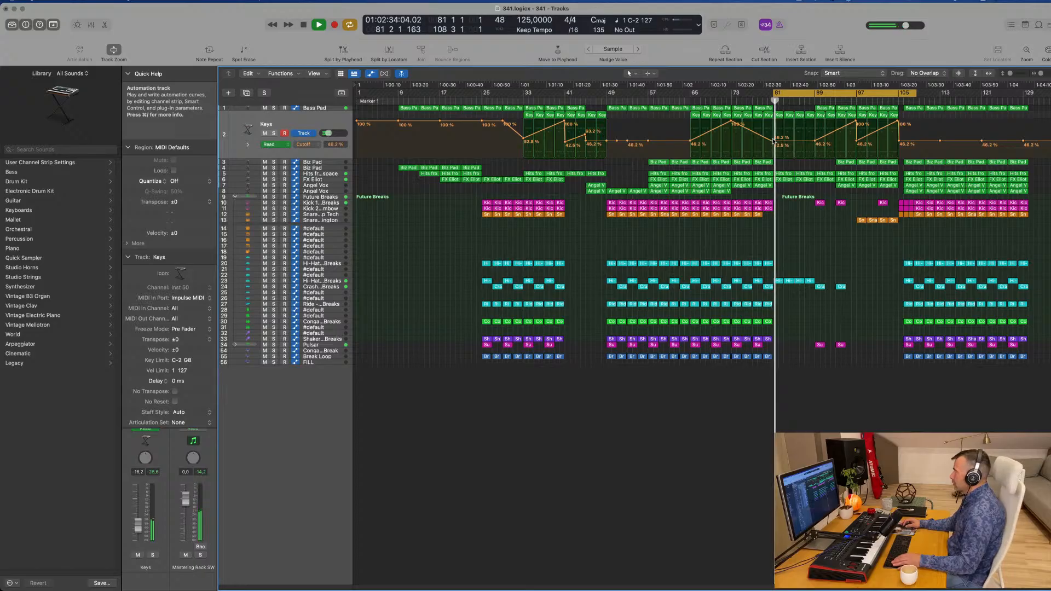
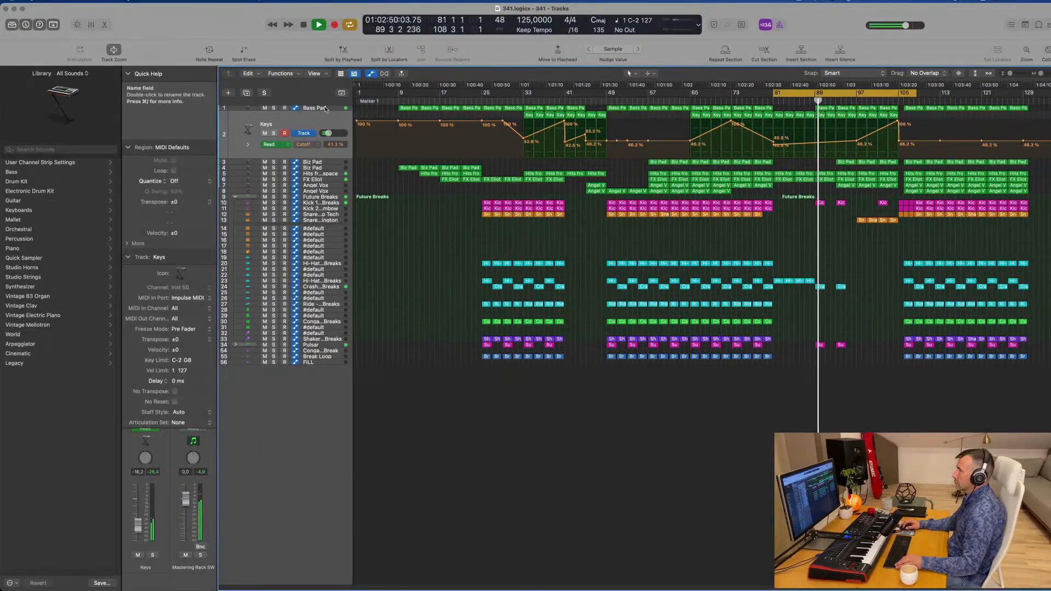
- Check the Bass Pad automation and copy short Crash 1 and Sub Kick 1 regions to bars 101 and 105
click(325, 108)
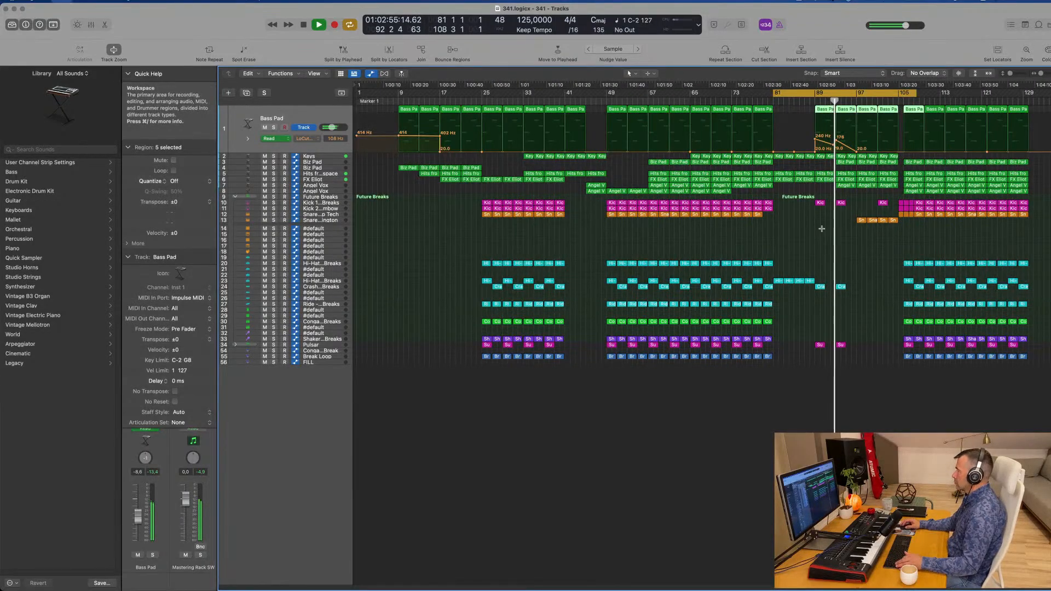
key(super+Right)
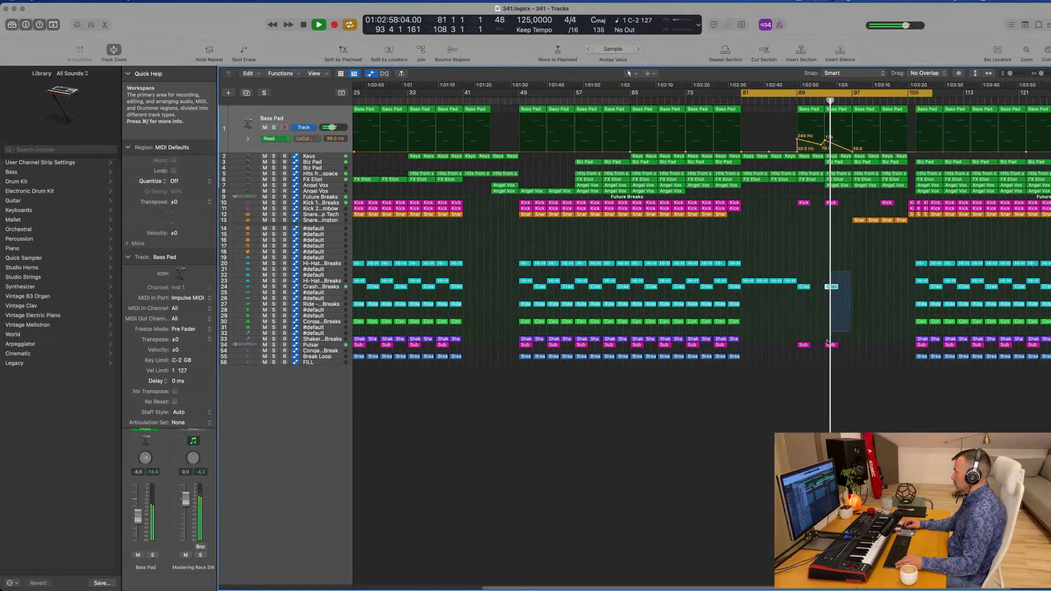
drag(851, 274, 885, 345)
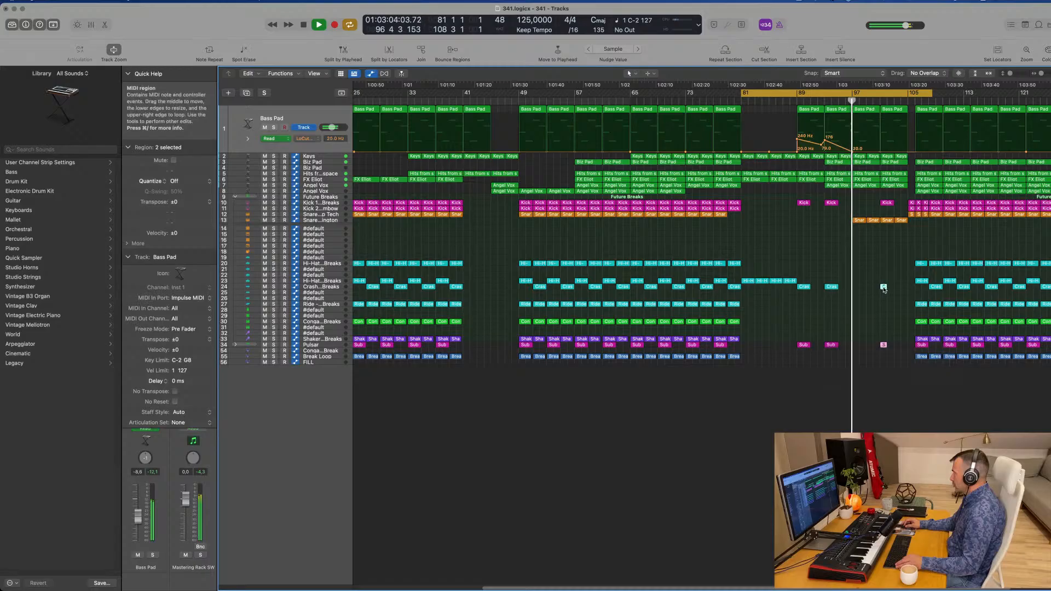
drag(885, 289, 911, 288)
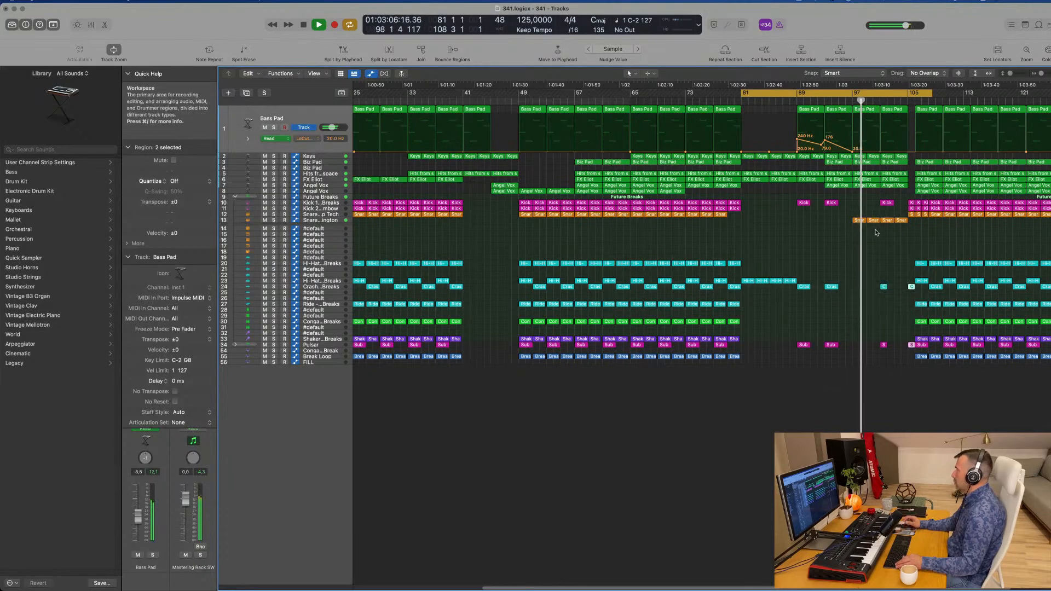
- Lower the end of the Snare 1 - Washington volume ramp just before bar 105 and extend the cycle range to bar 129
click(338, 221)
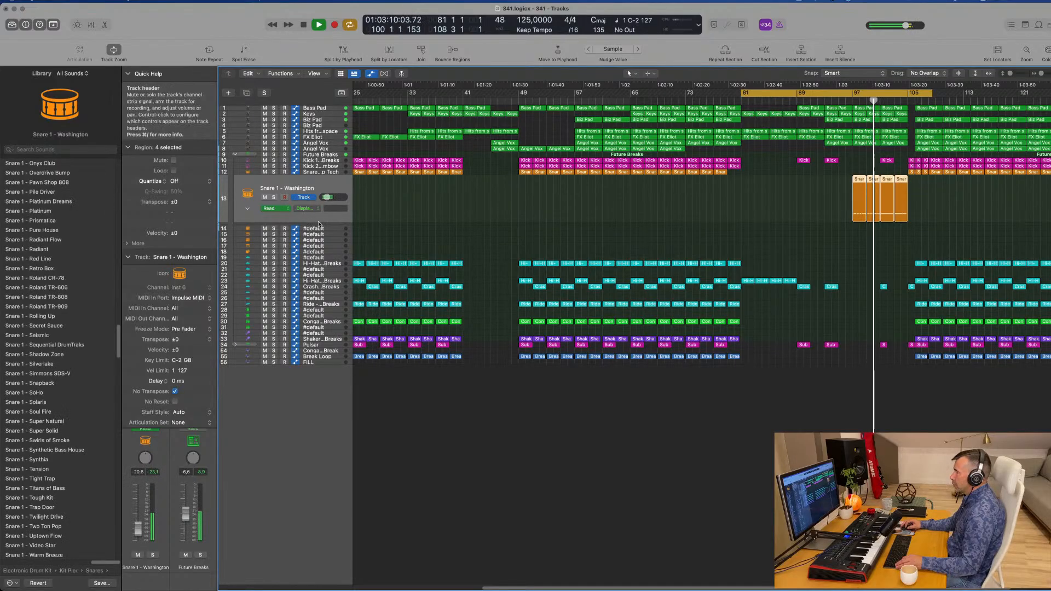
drag(319, 224, 319, 261)
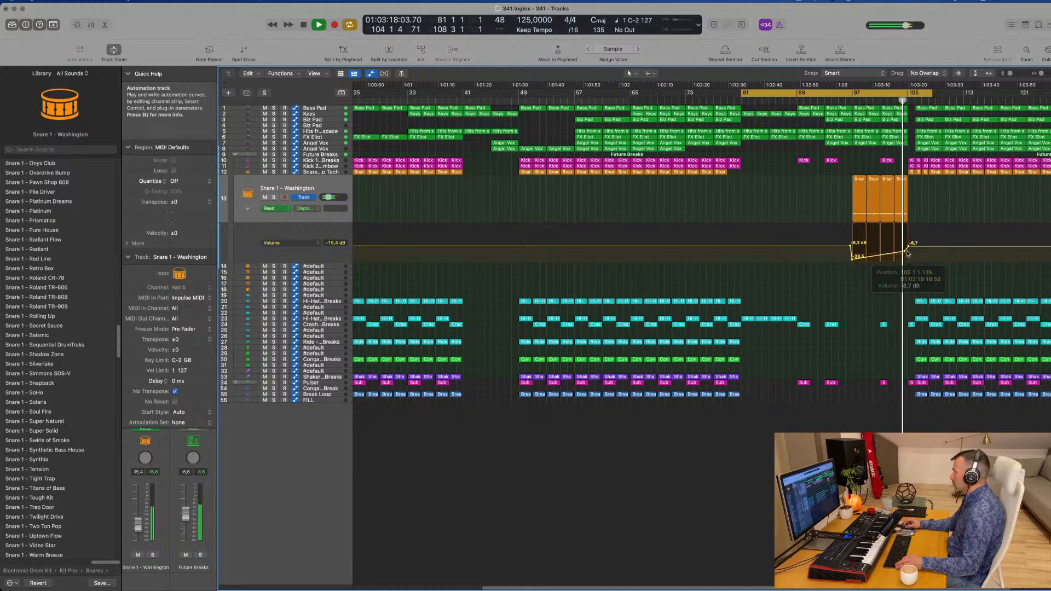
scroll(897, 261, down, 3)
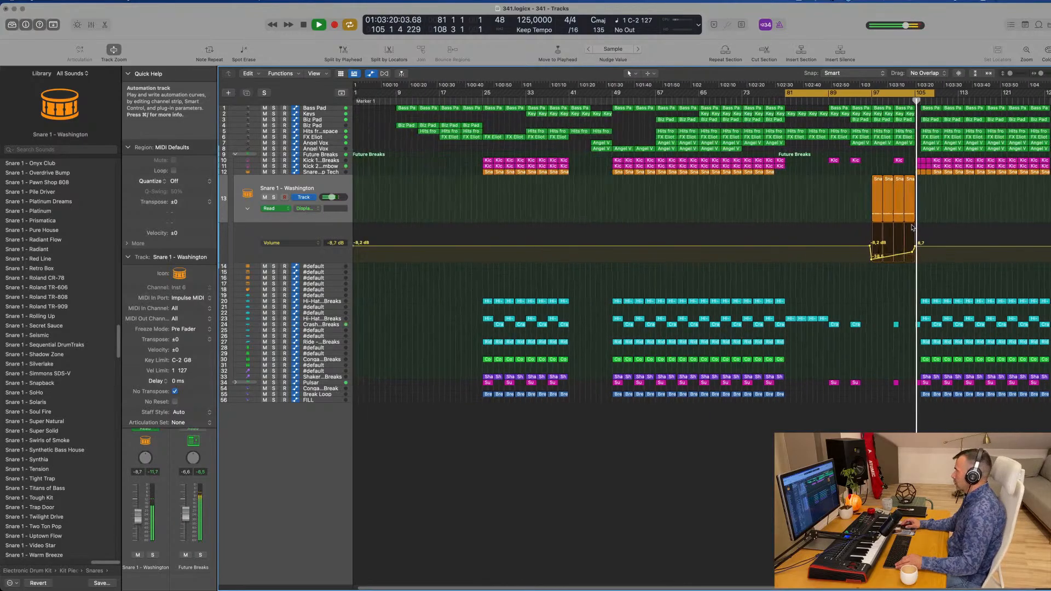
scroll(931, 227, down, 1)
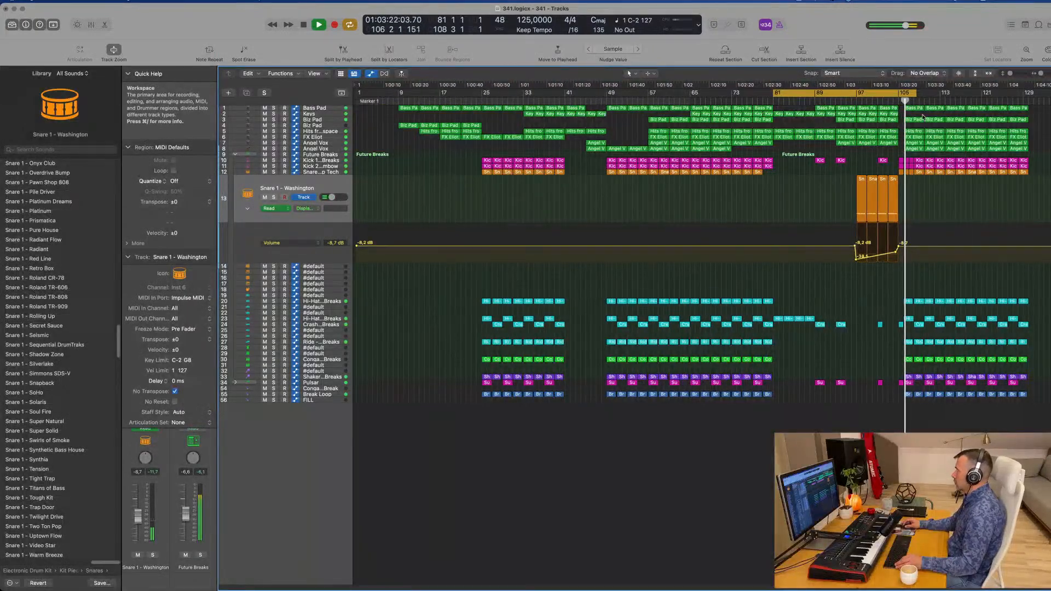
drag(916, 94, 1029, 100)
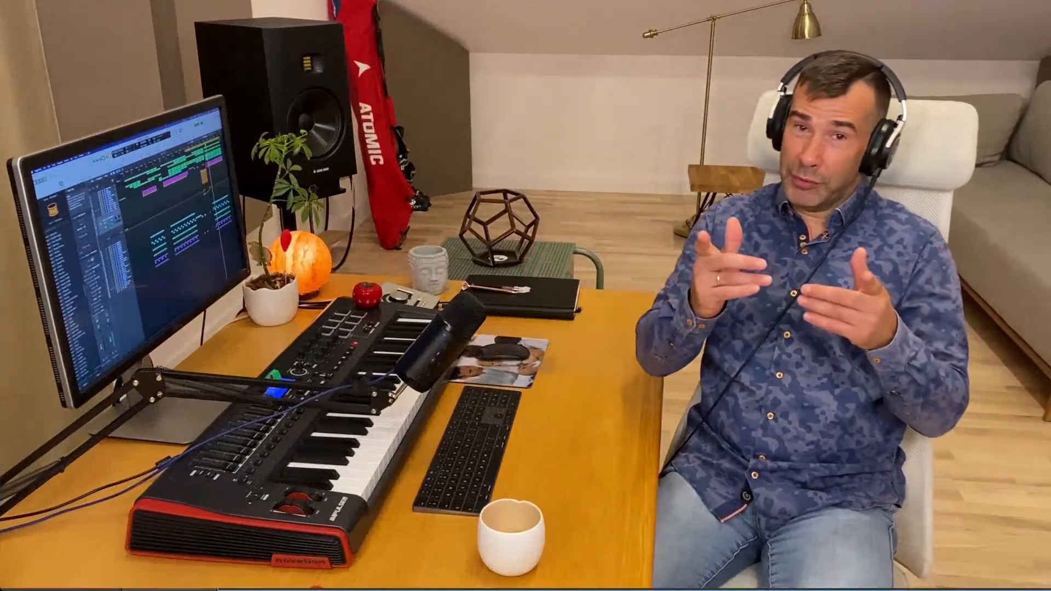